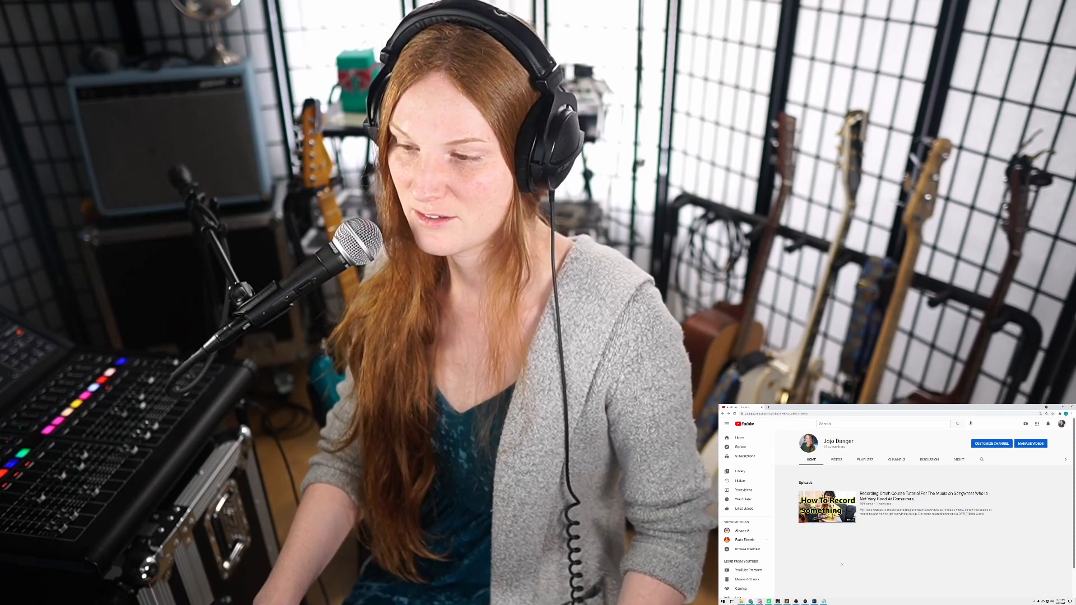
Launch REAPER and narrow the track control area slightly to give the arrange view more width.
{"action": "key", "text": "super"}
{"action": "type", "text": "rea"}
{"action": "key", "text": "Return"}
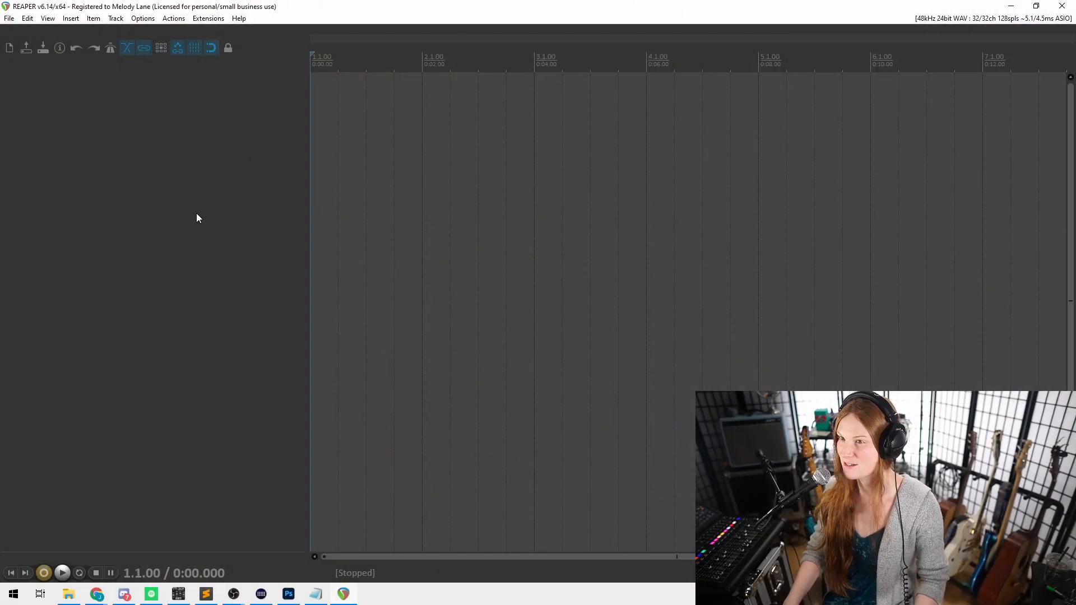
{"action": "left_click_drag", "start_coordinate": [306, 218], "coordinate": [272, 216]}
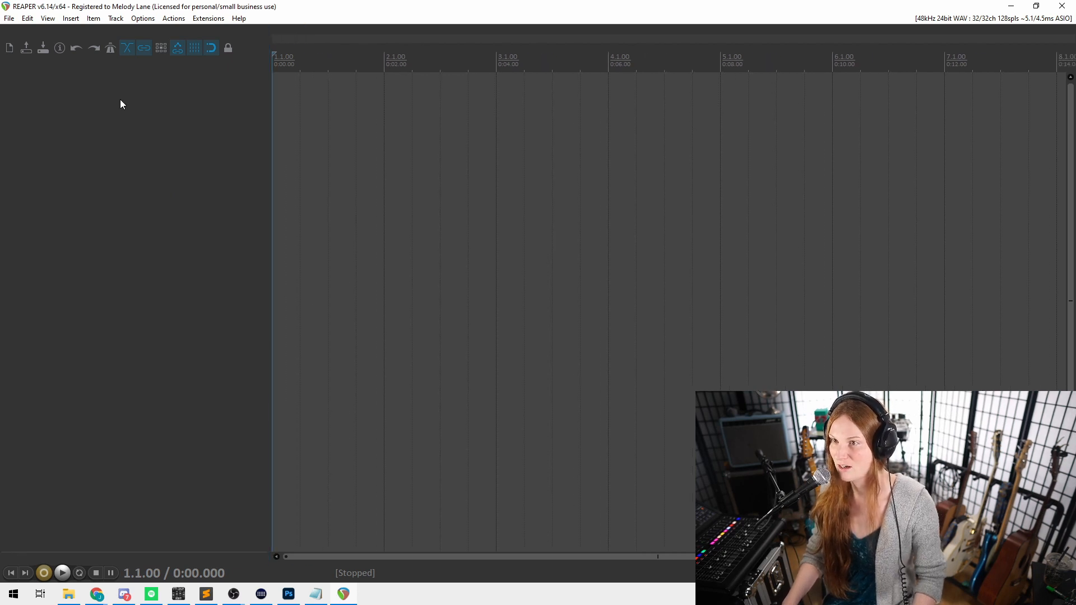
Add two new empty tracks to the project.
{"action": "double_click", "coordinate": [112, 122]}
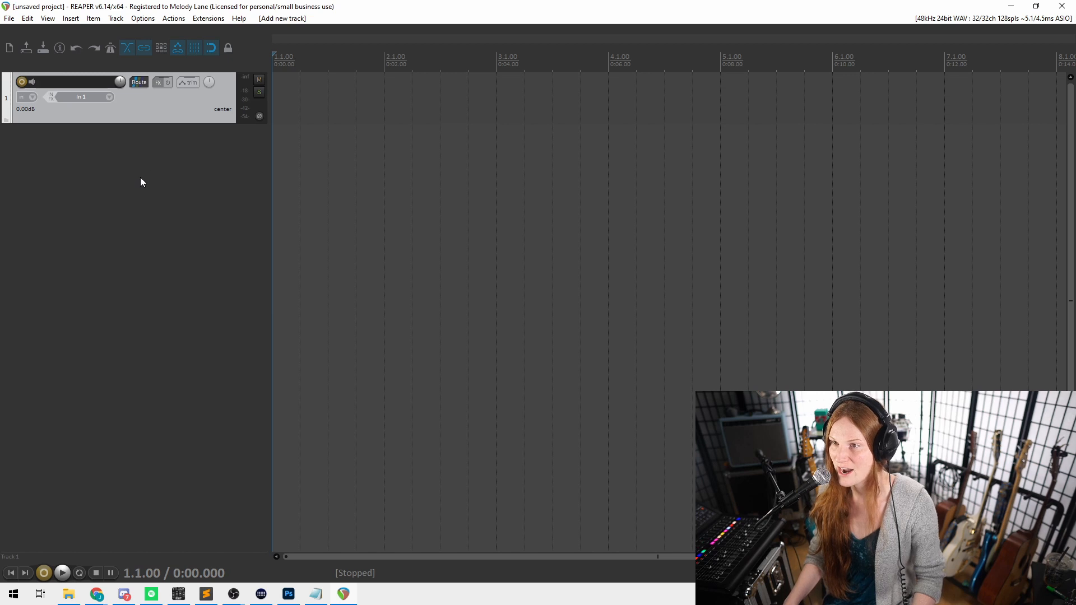
{"action": "double_click", "coordinate": [140, 177]}
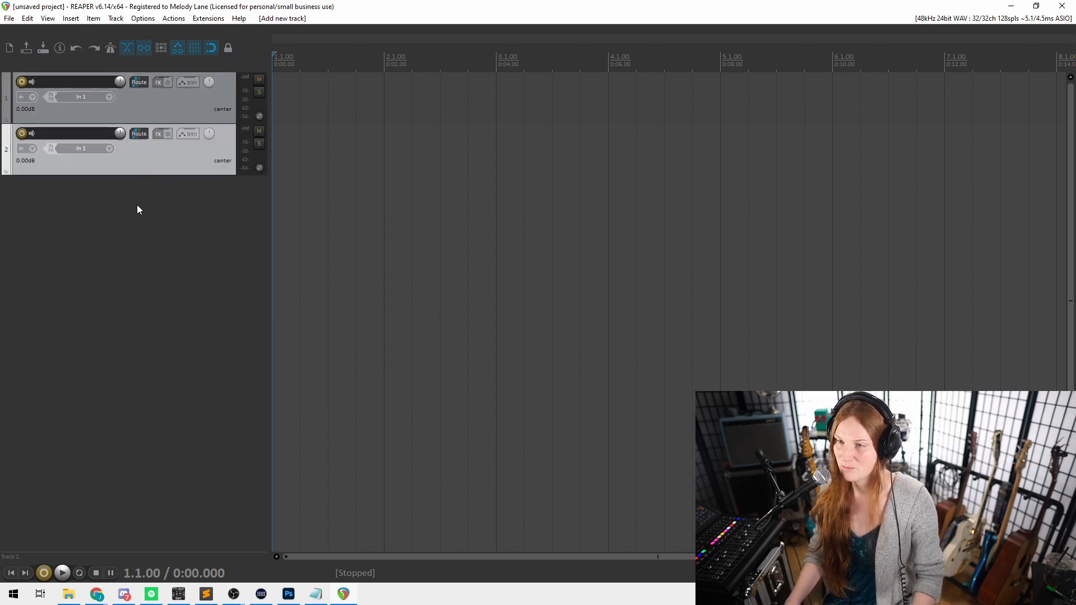
{"action": "left_click", "coordinate": [136, 250]}
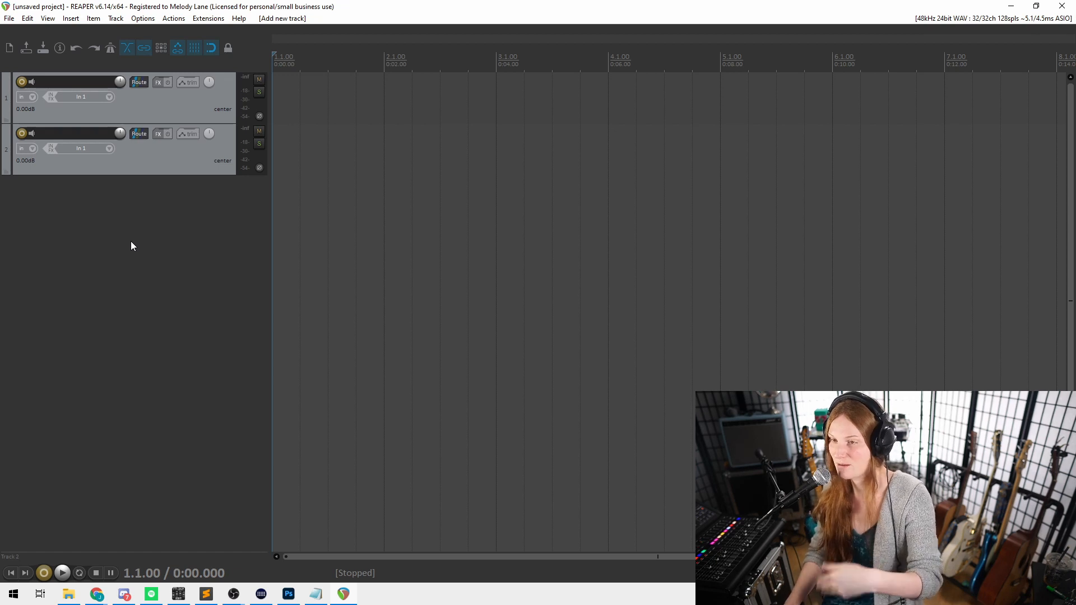
Insert a third and a fourth track below the existing two.
{"action": "right_click", "coordinate": [133, 224]}
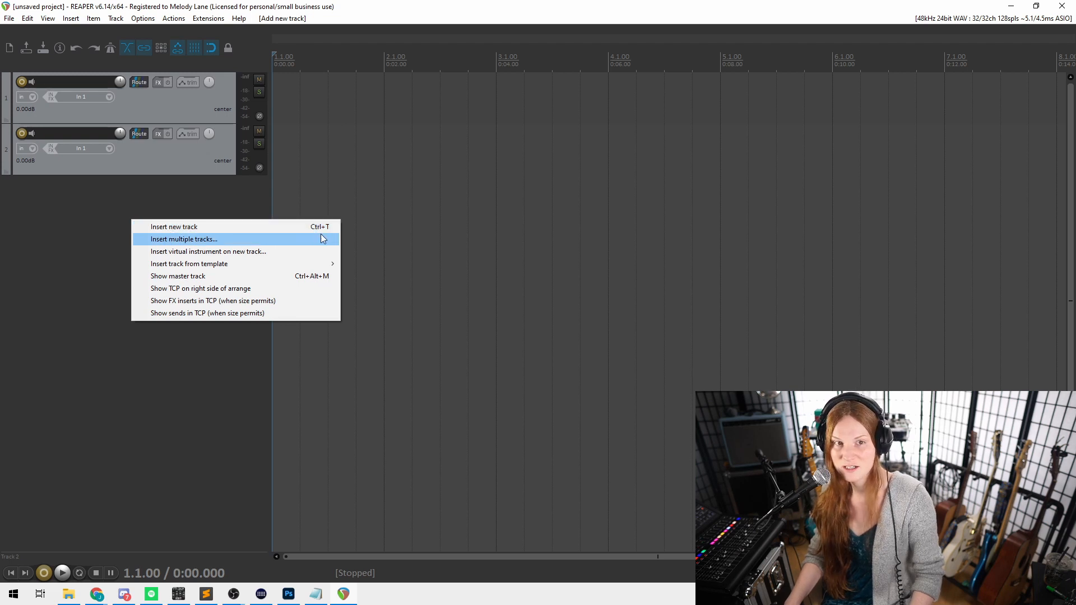
{"action": "left_click", "coordinate": [266, 223]}
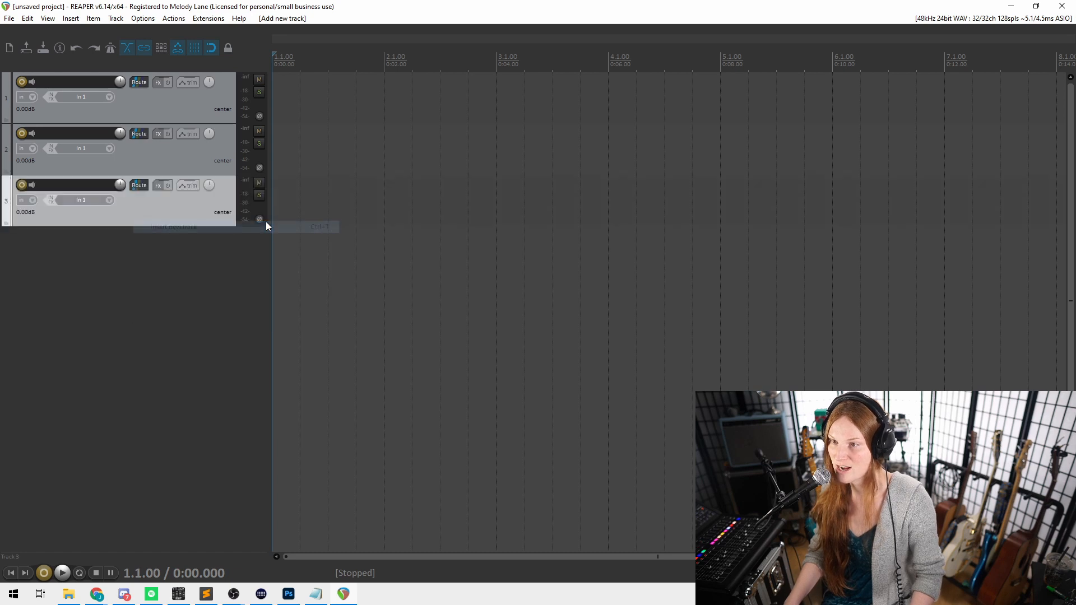
{"action": "double_click", "coordinate": [201, 254]}
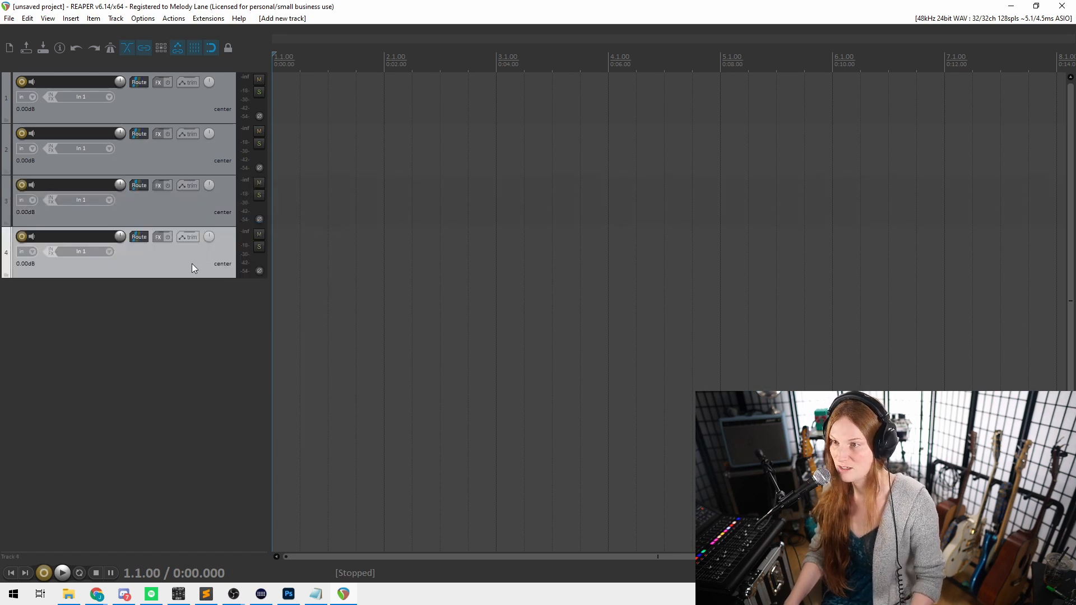
{"action": "left_click", "coordinate": [156, 312]}
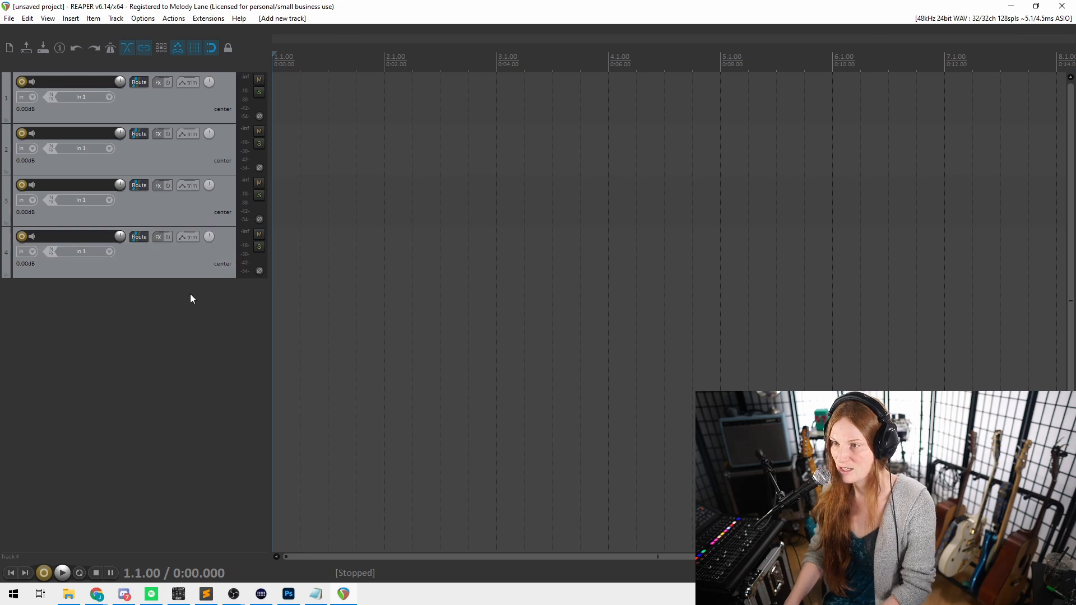
Delete the fourth and third tracks from the project.
{"action": "left_click", "coordinate": [156, 213]}
{"action": "left_click", "coordinate": [152, 153]}
{"action": "left_click", "coordinate": [143, 109]}
{"action": "left_click", "coordinate": [160, 152]}
{"action": "left_click", "coordinate": [163, 254]}
{"action": "key", "text": "Delete"}
{"action": "left_click", "coordinate": [173, 221]}
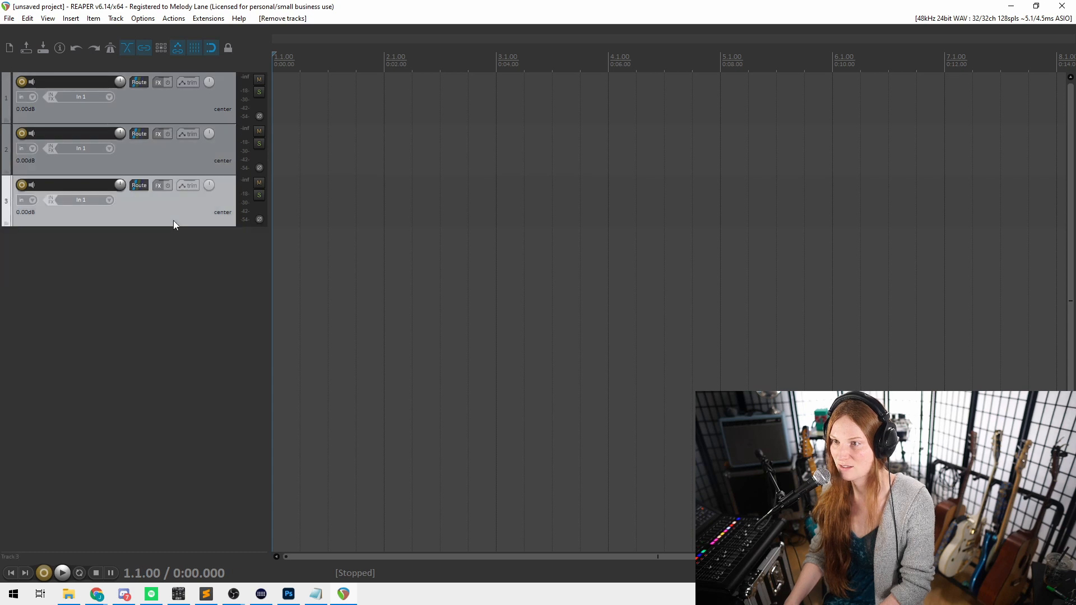
{"action": "key", "text": "Delete"}
{"action": "right_click", "coordinate": [173, 166]}
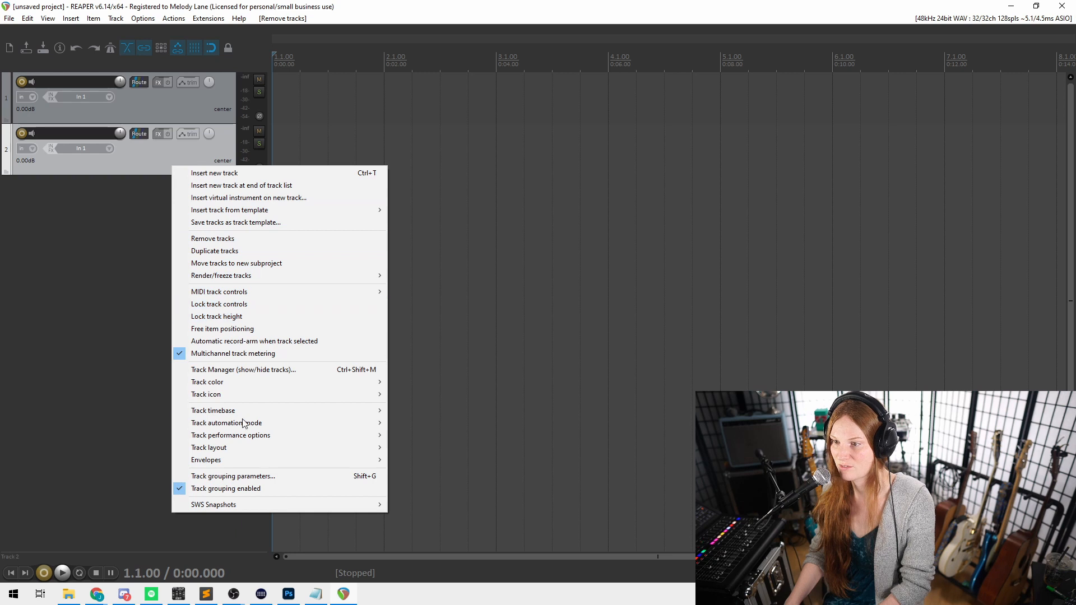
{"action": "left_click", "coordinate": [143, 189]}
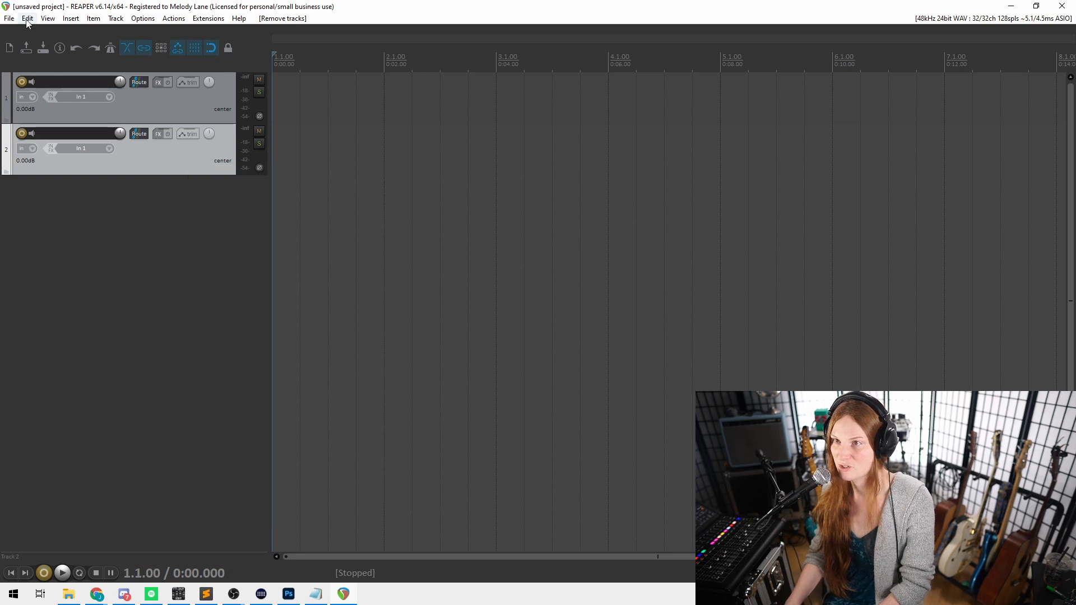
{"action": "left_click", "coordinate": [122, 19]}
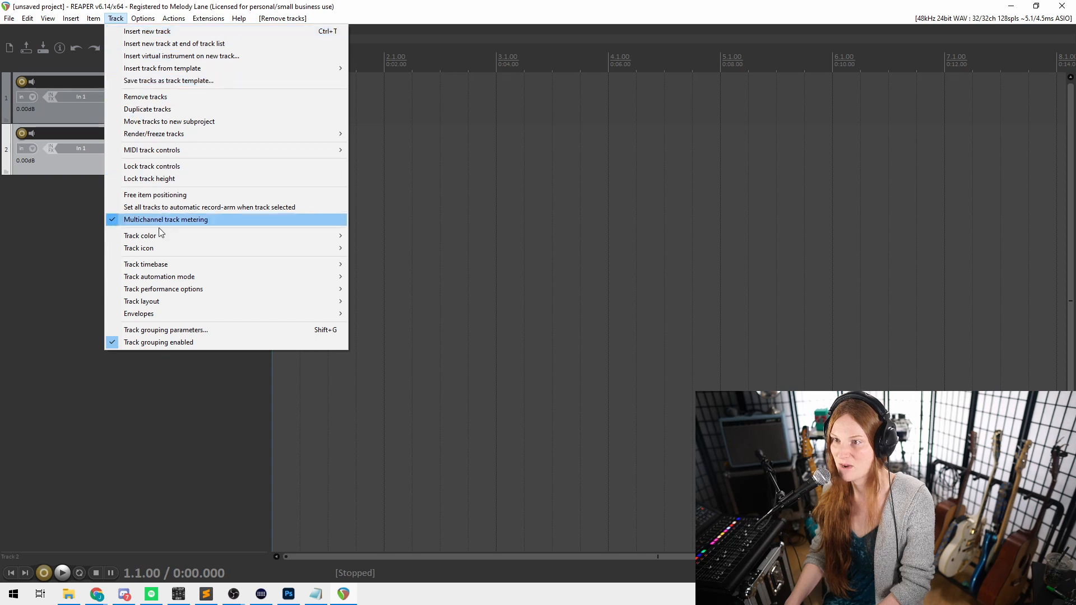
{"action": "left_click", "coordinate": [161, 356]}
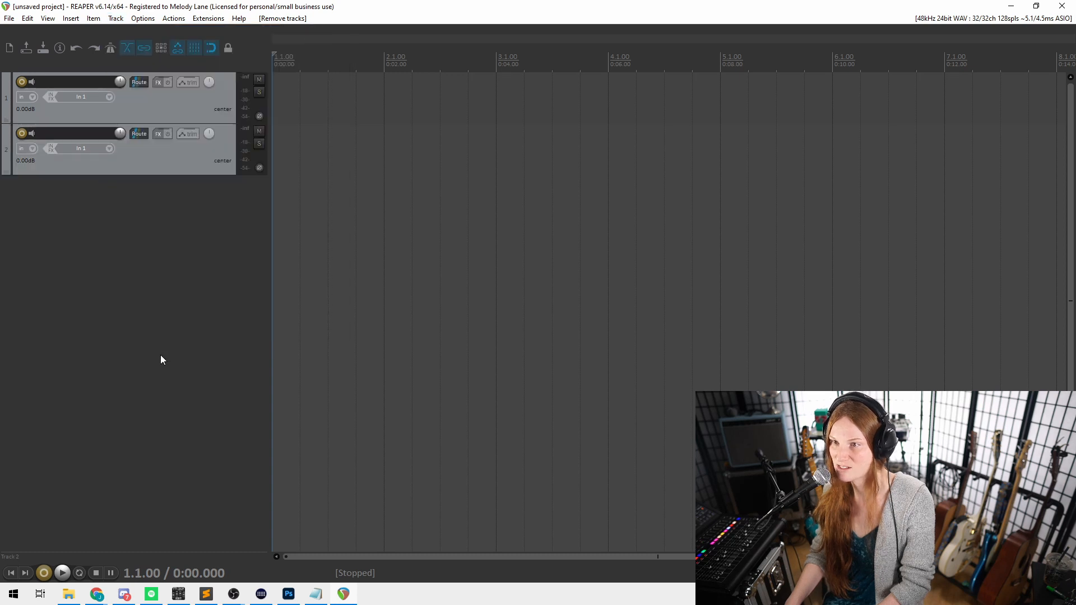
Add several extra tracks in the empty area beneath the second track.
{"action": "left_click", "coordinate": [152, 170]}
{"action": "left_click", "coordinate": [124, 272]}
{"action": "double_click", "coordinate": [124, 277]}
{"action": "double_click", "coordinate": [133, 393]}
{"action": "double_click", "coordinate": [134, 404]}
Delete the extra tracks one after another, leaving only the first two.
{"action": "key", "text": "Delete"}
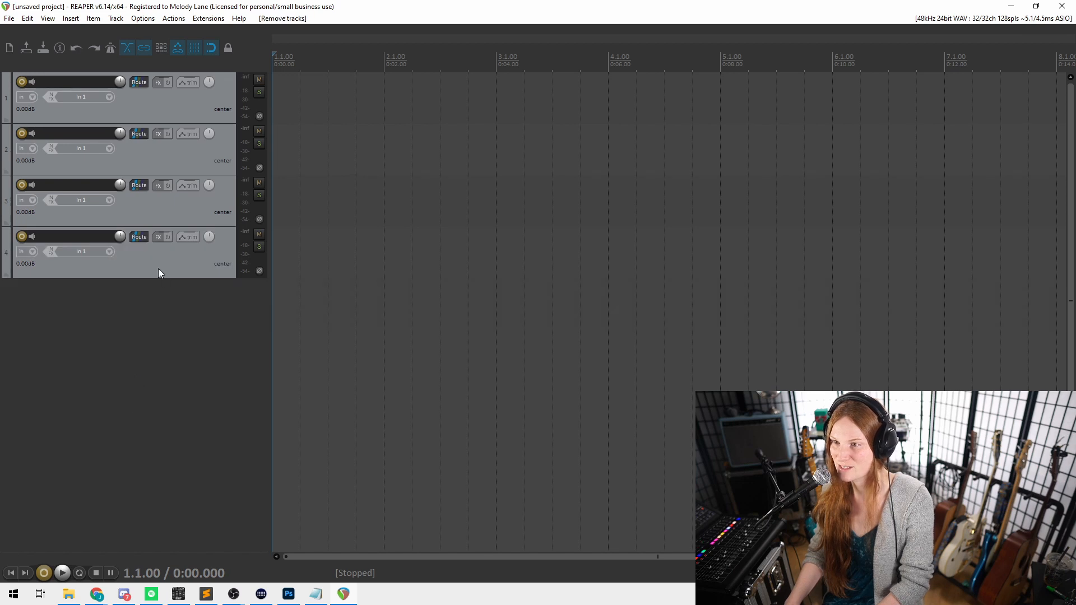
{"action": "left_click", "coordinate": [158, 268]}
{"action": "key", "text": "Delete"}
{"action": "left_click", "coordinate": [160, 223]}
{"action": "key", "text": "Delete"}
Name the first track Vocal and the second track Acoustic Guitar.
{"action": "left_click", "coordinate": [177, 110]}
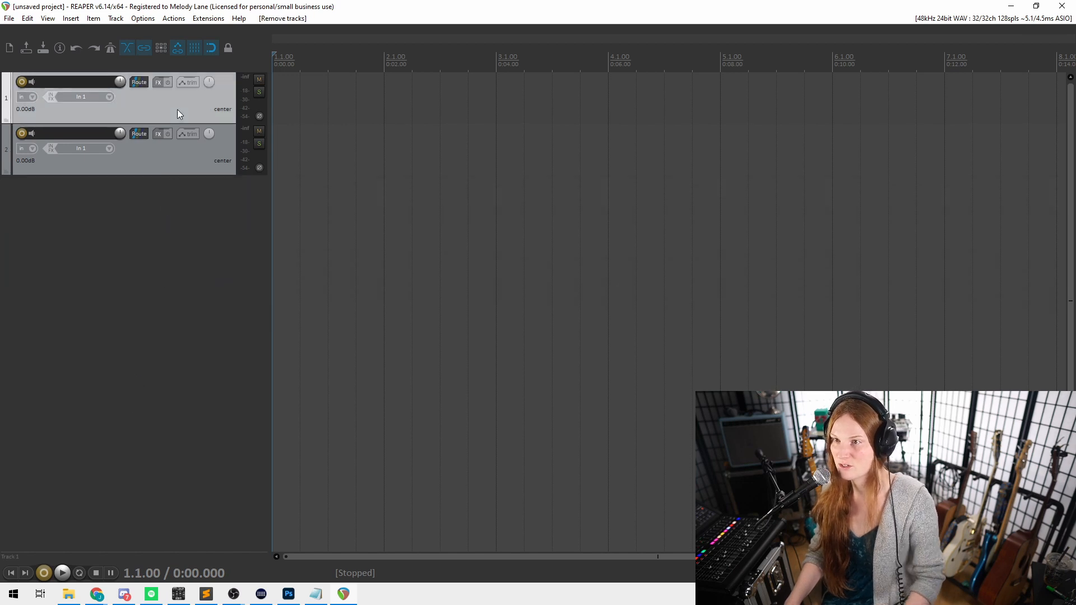
{"action": "double_click", "coordinate": [111, 82]}
{"action": "type", "text": "Vocal"}
{"action": "key", "text": "Return"}
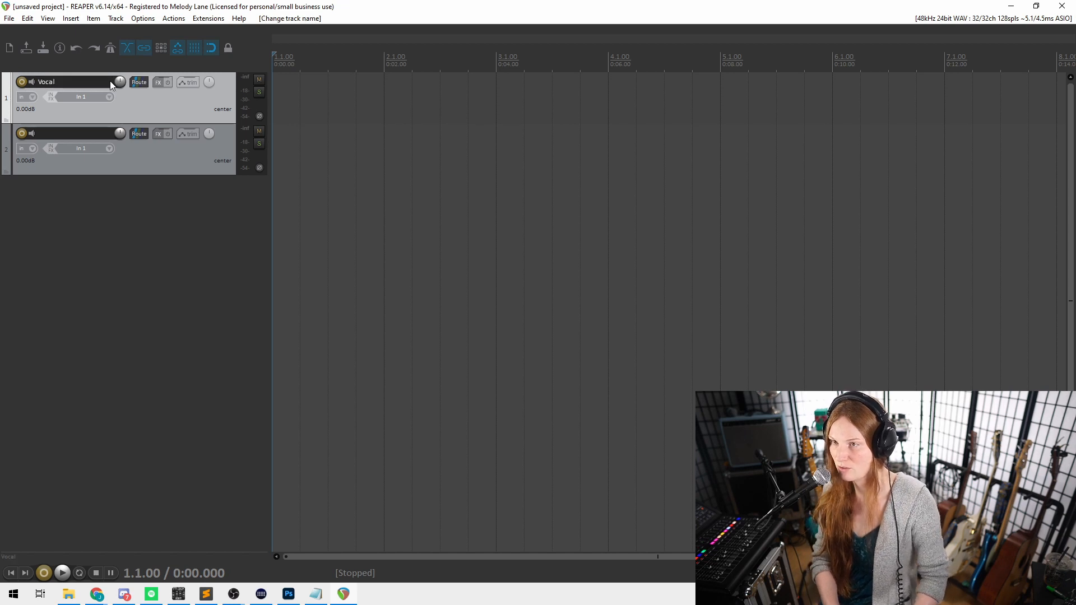
{"action": "double_click", "coordinate": [63, 136]}
{"action": "type", "text": "Ac"}
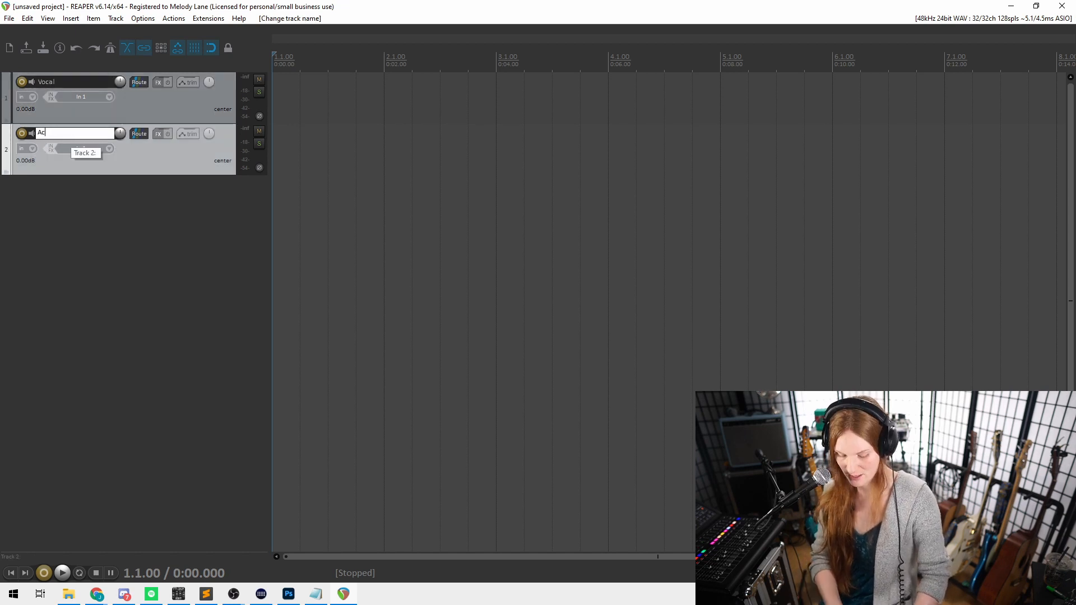
{"action": "type", "text": "oustic Guitar"}
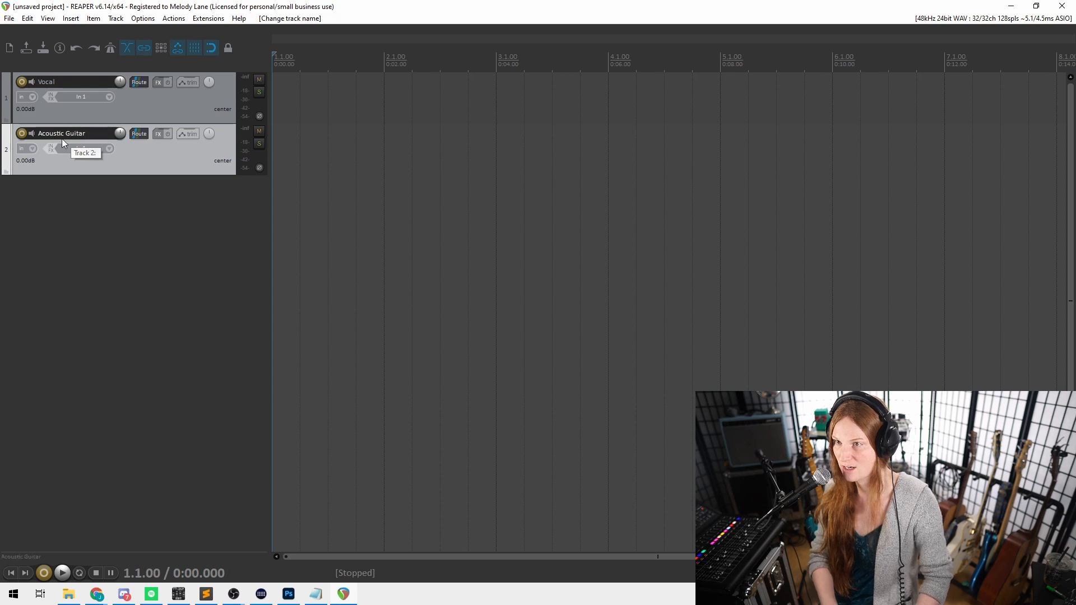
{"action": "double_click", "coordinate": [92, 85]}
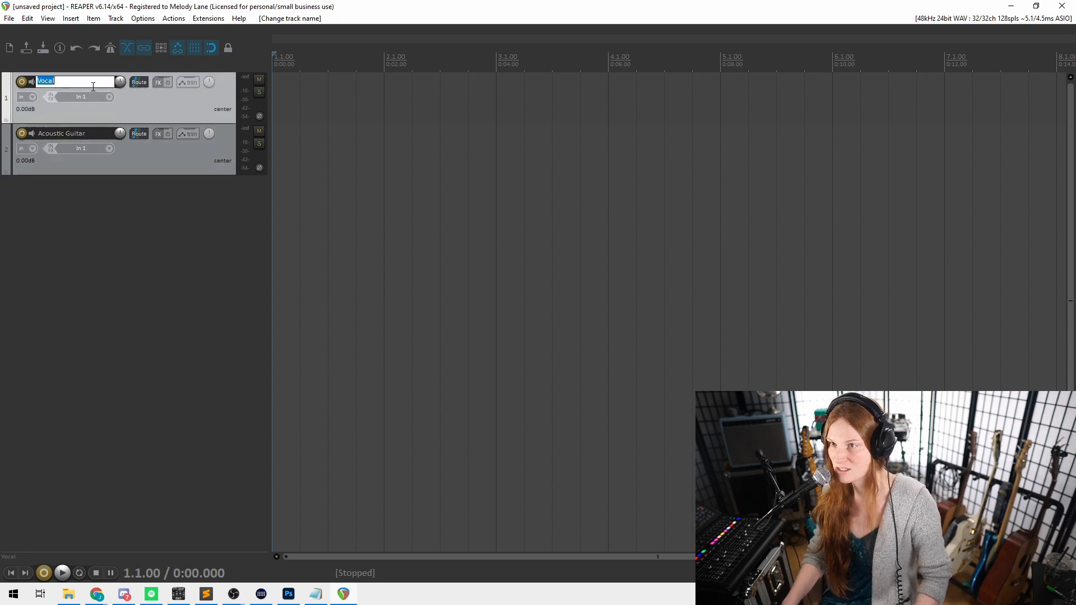
{"action": "double_click", "coordinate": [97, 132]}
{"action": "double_click", "coordinate": [87, 82]}
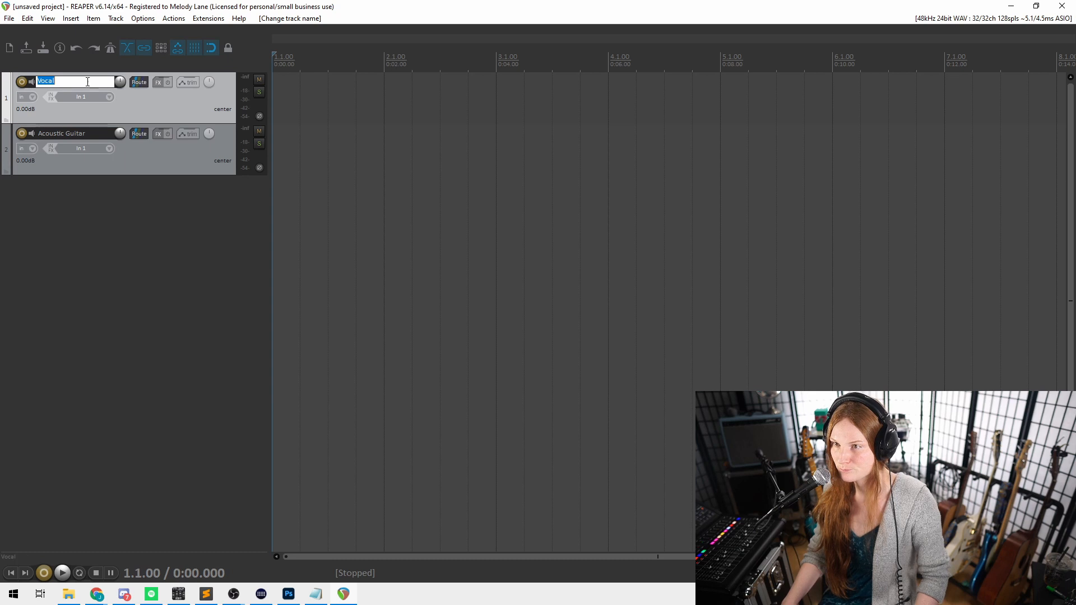
{"action": "double_click", "coordinate": [102, 133]}
{"action": "left_click", "coordinate": [131, 162]}
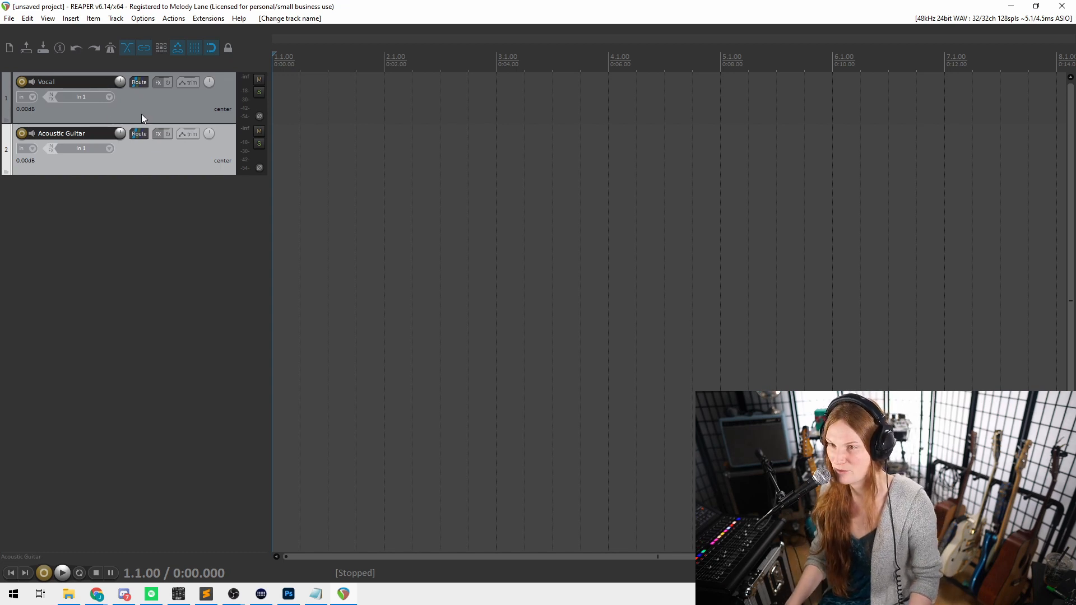
{"action": "left_click", "coordinate": [133, 113]}
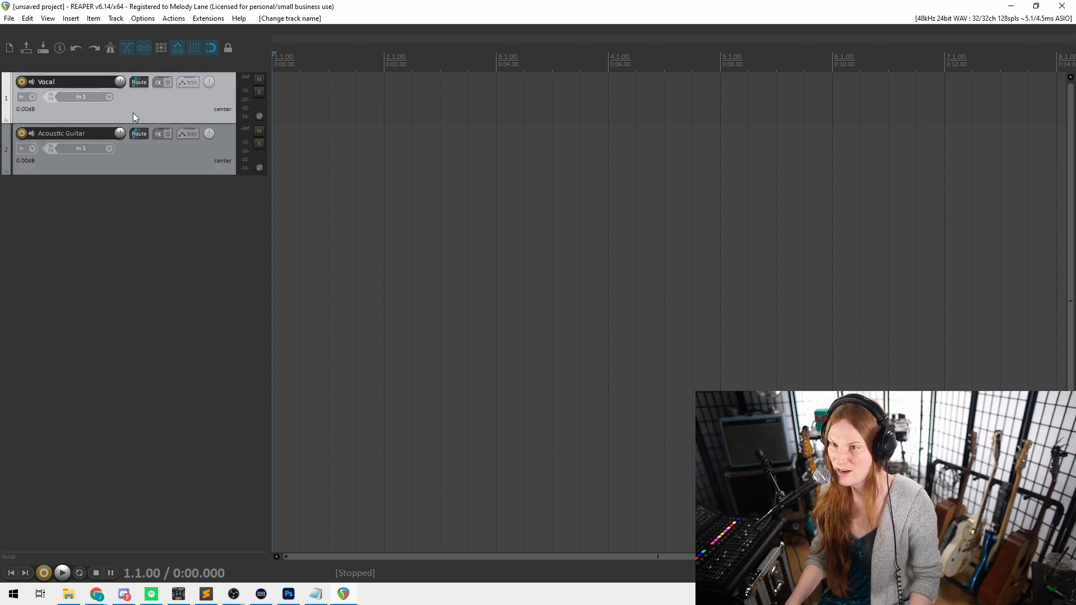
Try record arming on the Vocal track and set its recording input to mono In 3.
{"action": "left_click", "coordinate": [21, 83]}
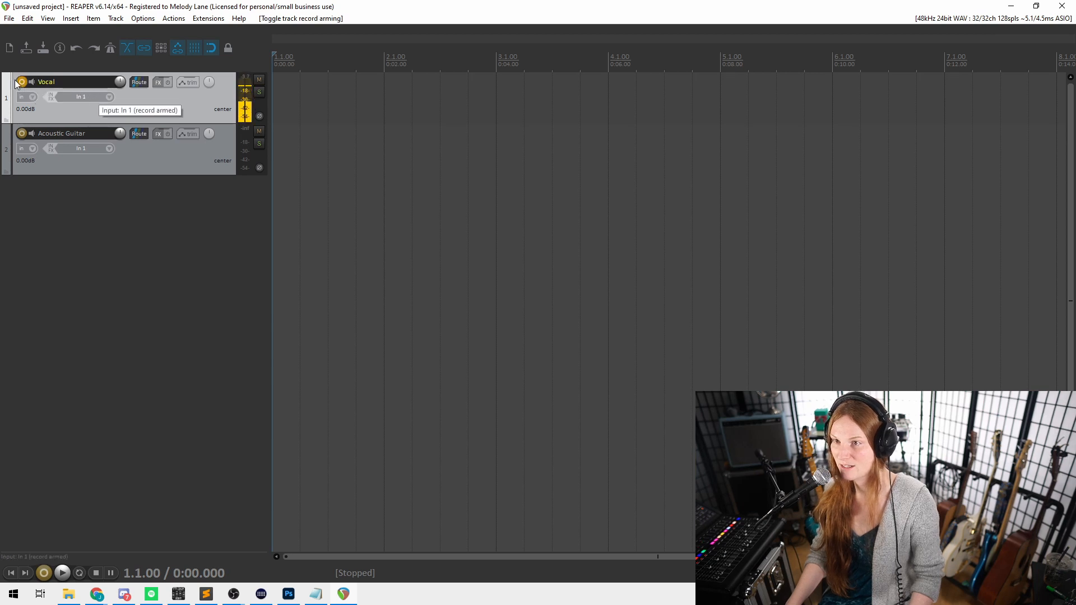
{"action": "left_click", "coordinate": [84, 97]}
{"action": "mouse_move", "coordinate": [120, 106]}
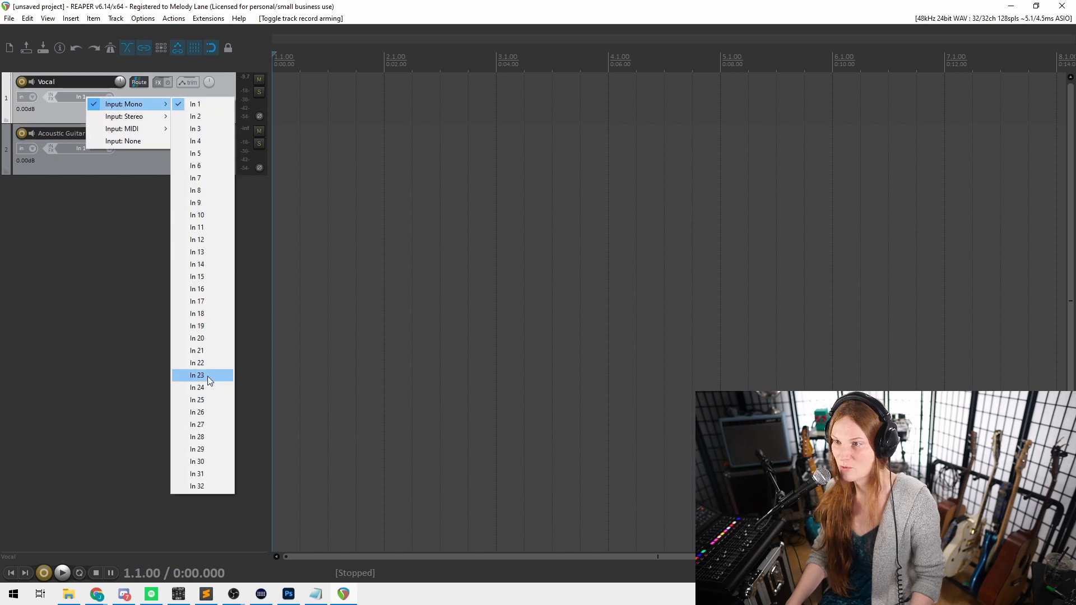
{"action": "left_click", "coordinate": [216, 129]}
Set the Acoustic Guitar track's recording input to mono In 4.
{"action": "left_click", "coordinate": [101, 151]}
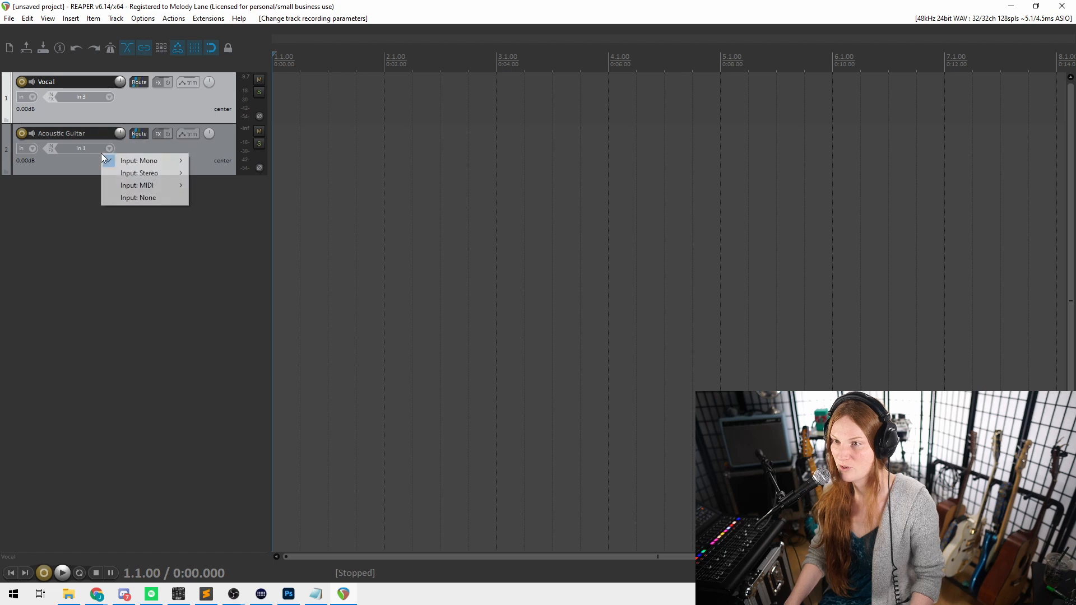
{"action": "mouse_move", "coordinate": [145, 163]}
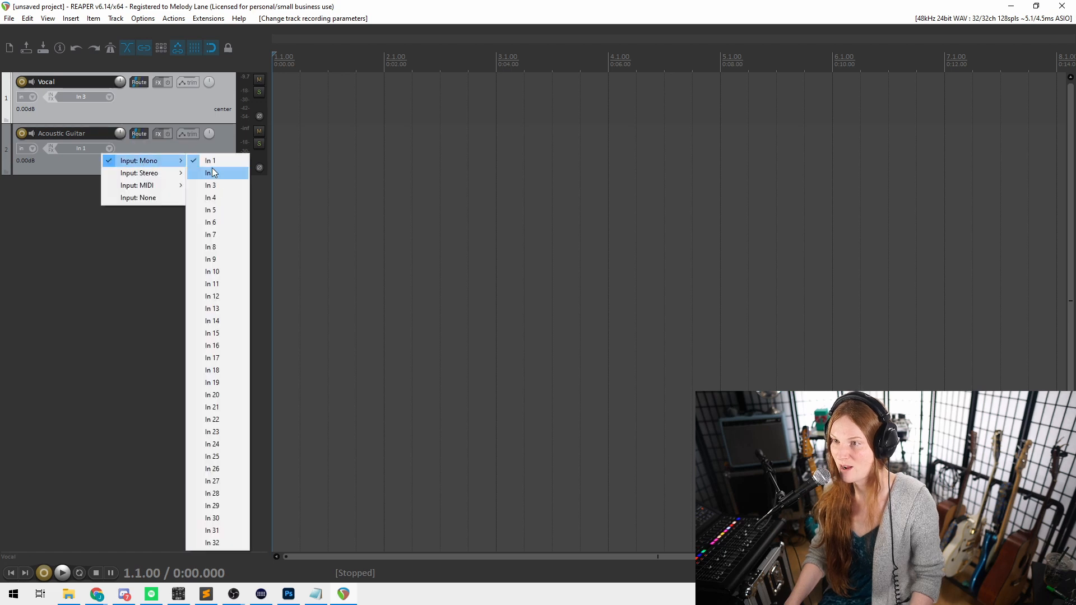
{"action": "left_click", "coordinate": [228, 199]}
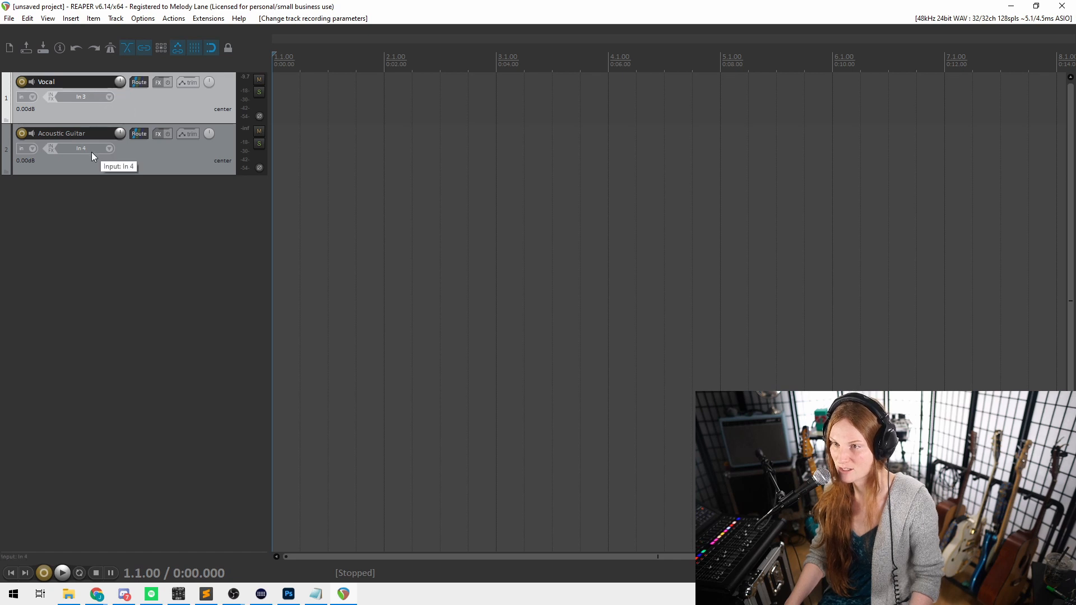
{"action": "left_click", "coordinate": [164, 163]}
{"action": "left_click", "coordinate": [168, 106]}
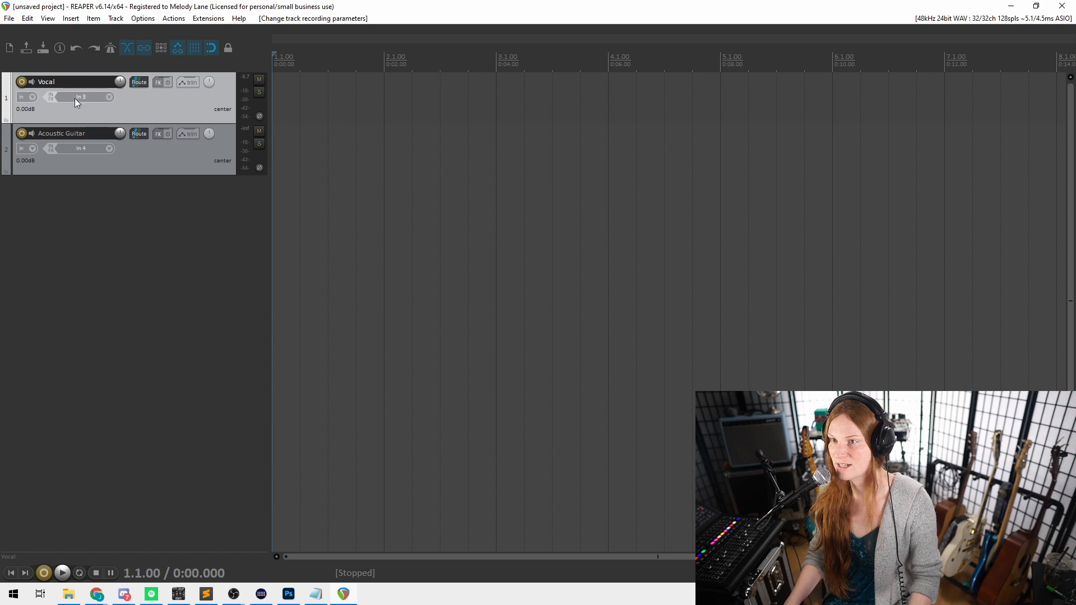
Open the theme adjuster and look through its pages, ending back on the Track Control Panel page.
{"action": "left_click", "coordinate": [142, 18]}
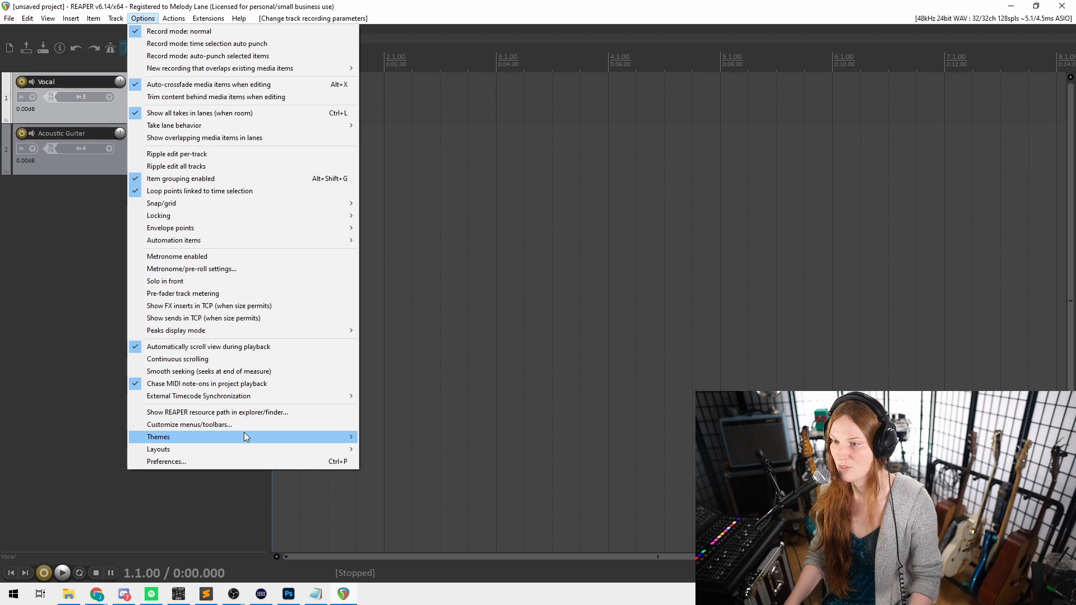
{"action": "mouse_move", "coordinate": [245, 437]}
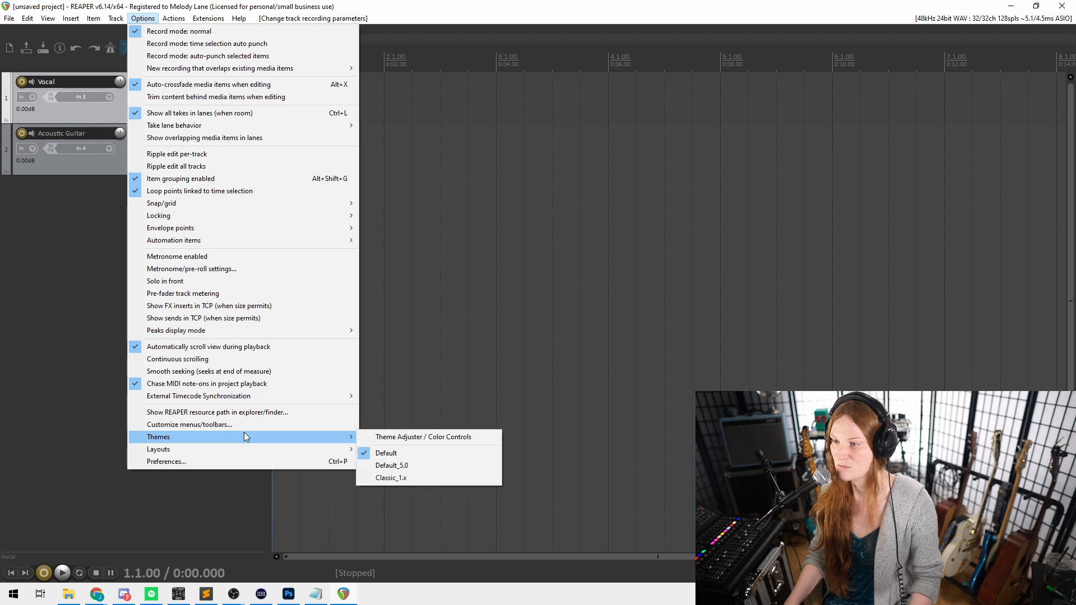
{"action": "left_click", "coordinate": [415, 440]}
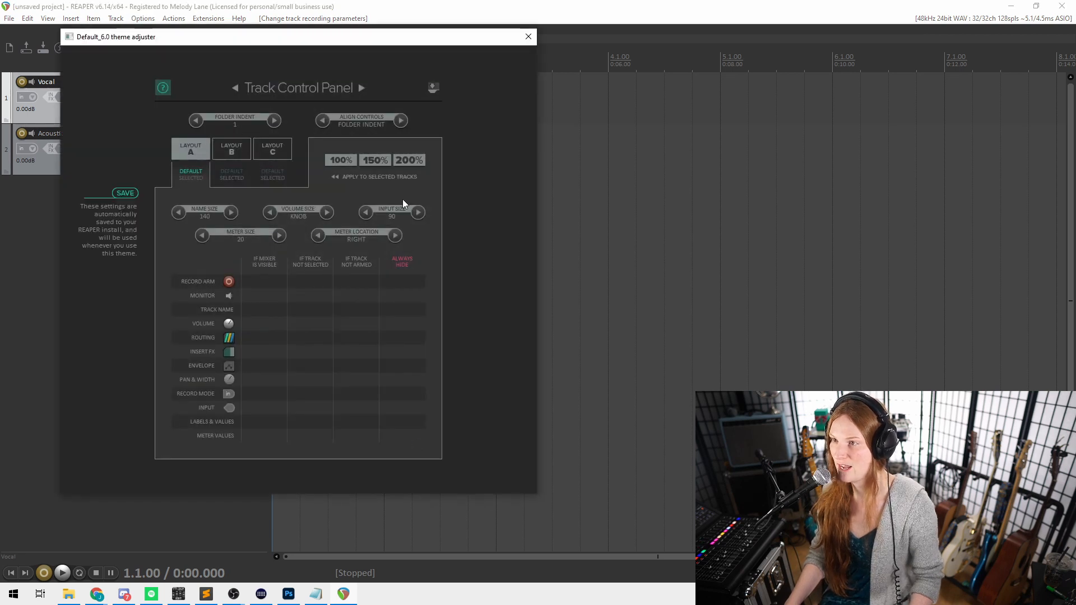
{"action": "left_click", "coordinate": [363, 89]}
{"action": "left_click", "coordinate": [362, 88]}
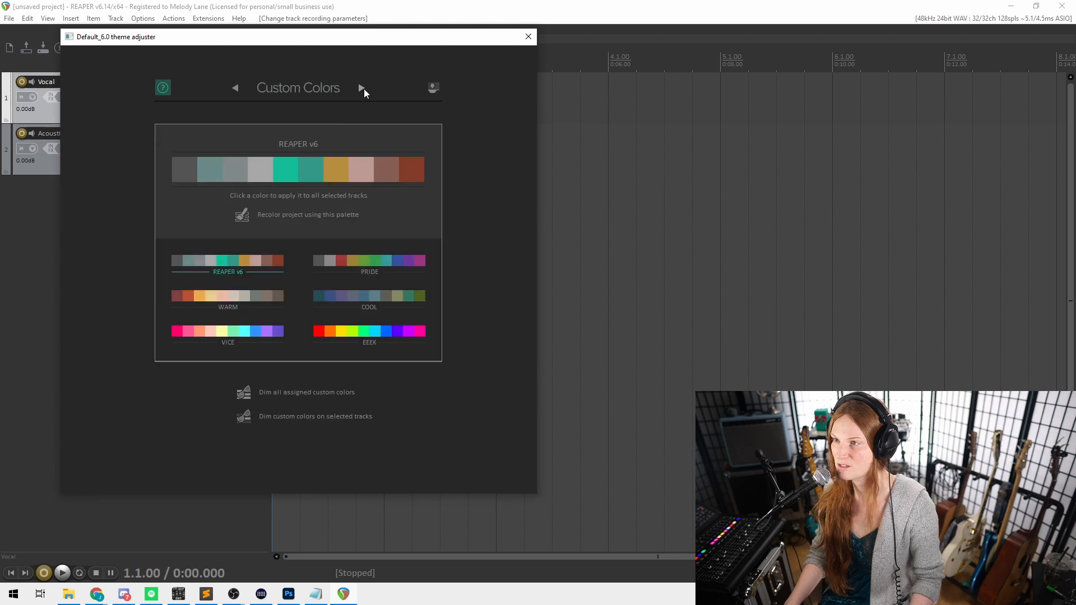
{"action": "left_click", "coordinate": [362, 88]}
{"action": "left_click", "coordinate": [362, 89]}
{"action": "left_click", "coordinate": [363, 89]}
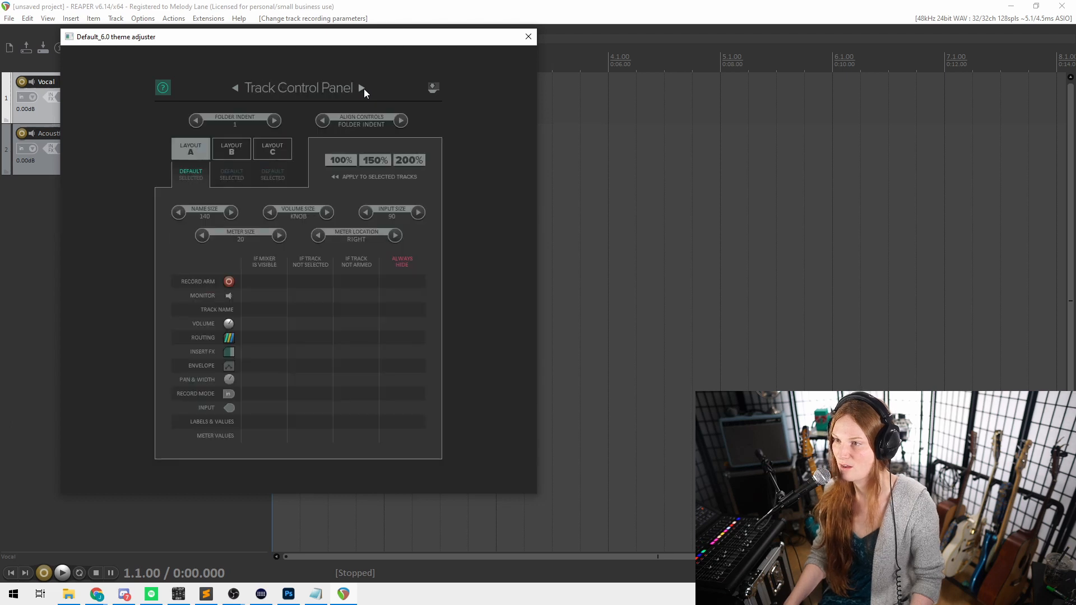
In Layout A, hide Volume and Envelope on unselected tracks, and Routing, Pan & Width and Labels & Values on unarmed tracks.
{"action": "left_click", "coordinate": [305, 324]}
{"action": "left_click", "coordinate": [306, 365]}
{"action": "left_click", "coordinate": [317, 323]}
{"action": "left_click", "coordinate": [365, 337]}
{"action": "left_click", "coordinate": [358, 380]}
{"action": "left_click", "coordinate": [356, 421]}
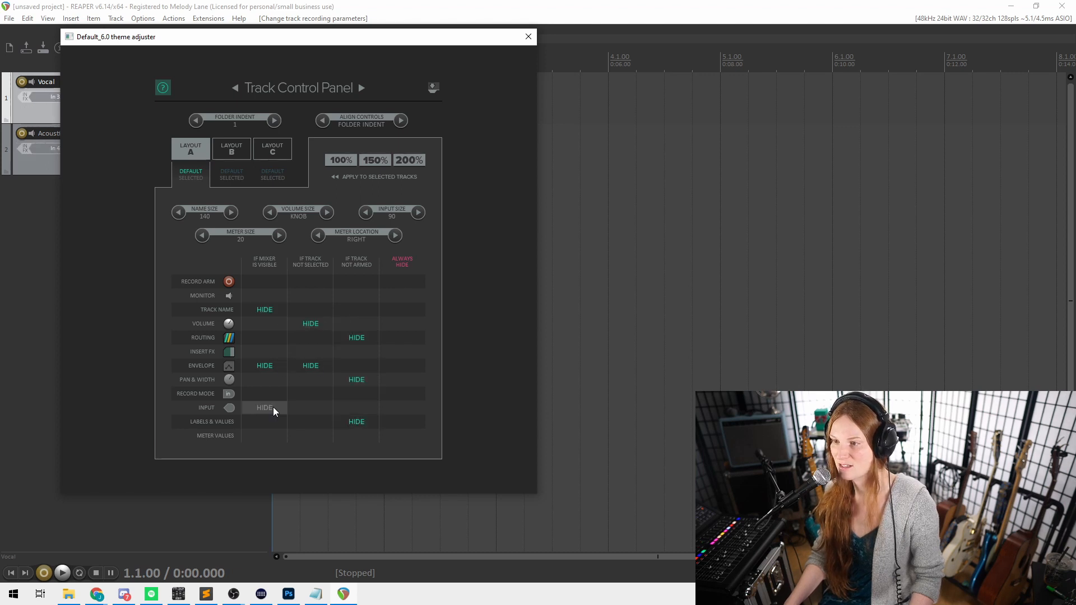
Clear every Hide setting from Layout A's Track Control Panel options and close the theme adjuster.
{"action": "left_click", "coordinate": [264, 424]}
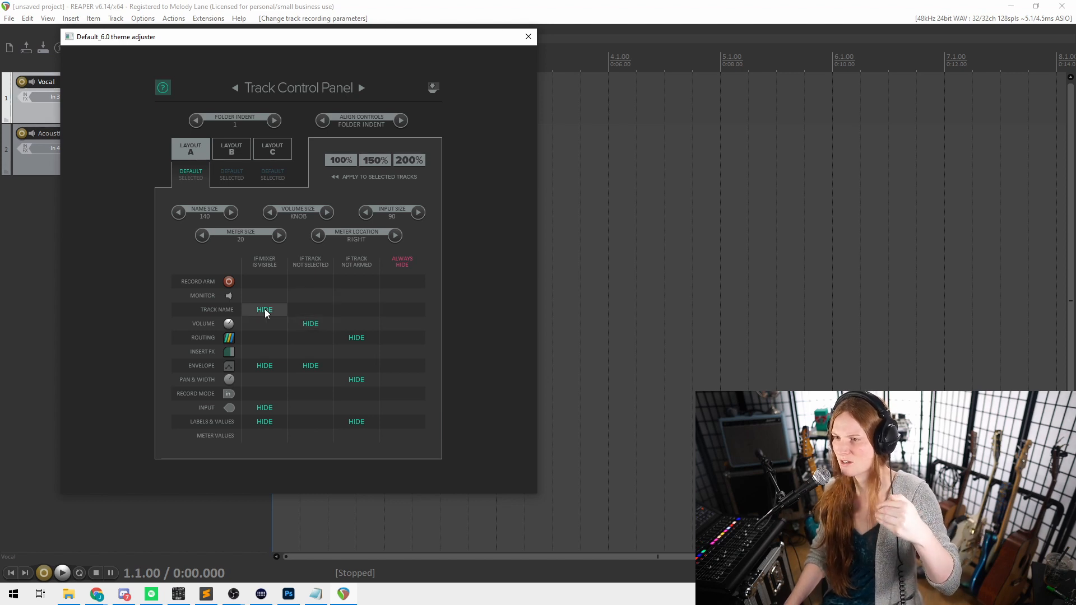
{"action": "left_click", "coordinate": [308, 325]}
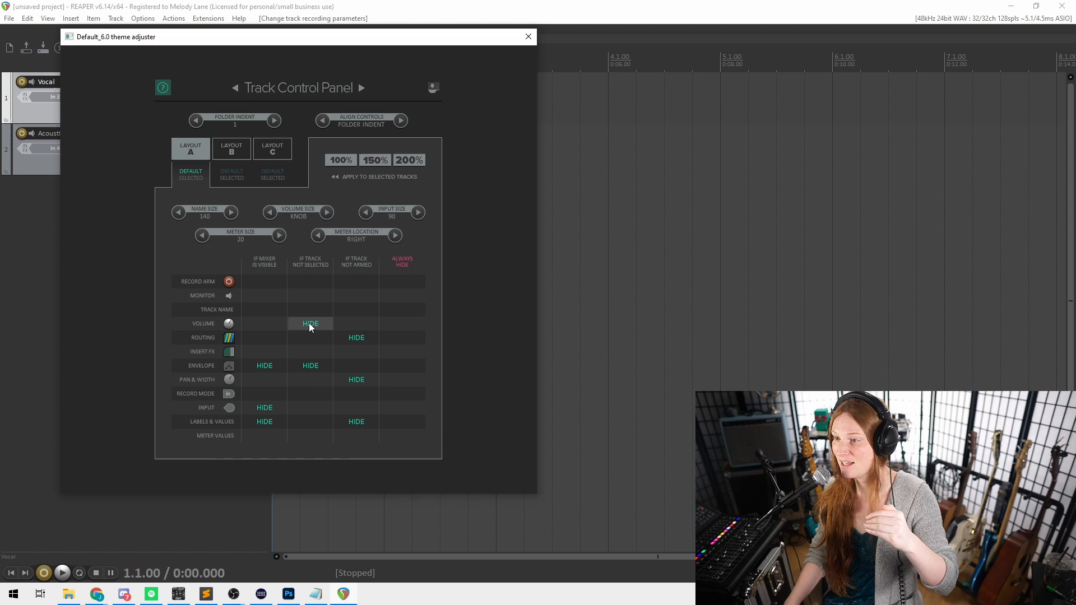
{"action": "left_click", "coordinate": [301, 368]}
{"action": "left_click", "coordinate": [265, 367]}
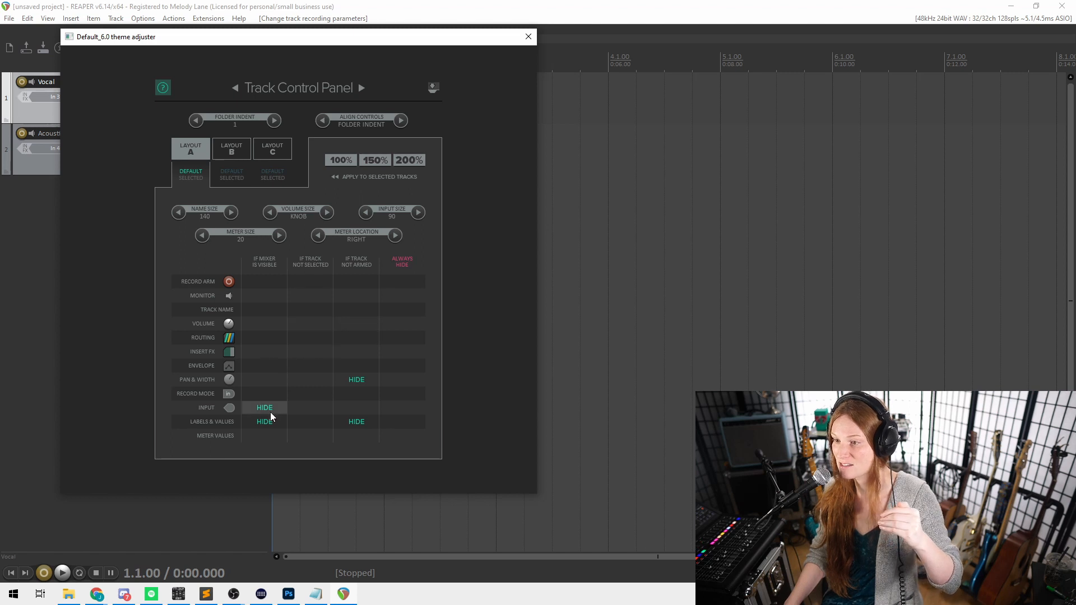
{"action": "left_click", "coordinate": [358, 421]}
{"action": "left_click", "coordinate": [359, 379]}
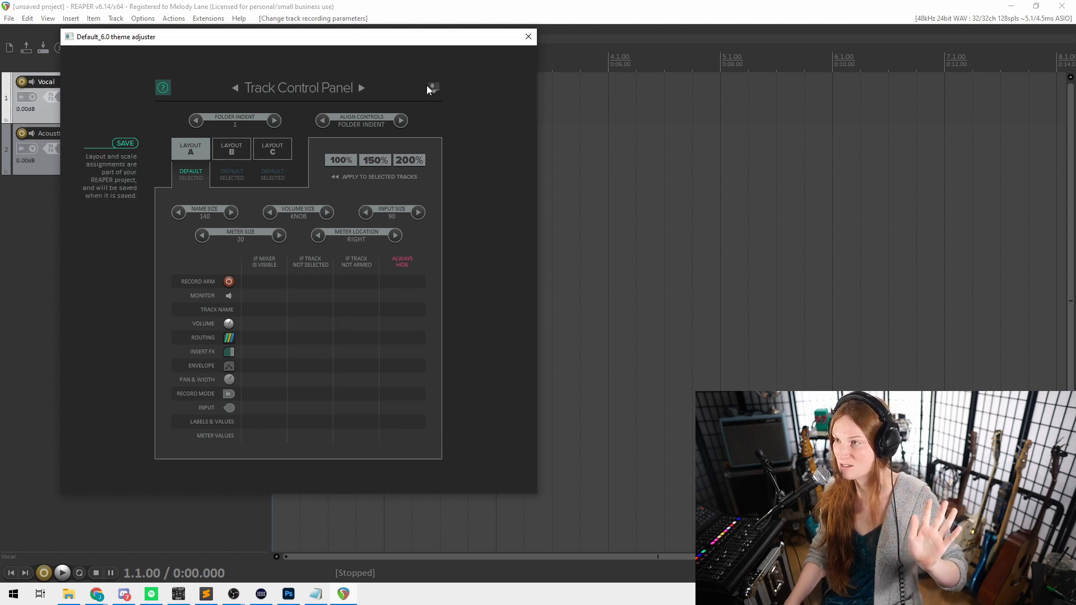
{"action": "left_click", "coordinate": [528, 37]}
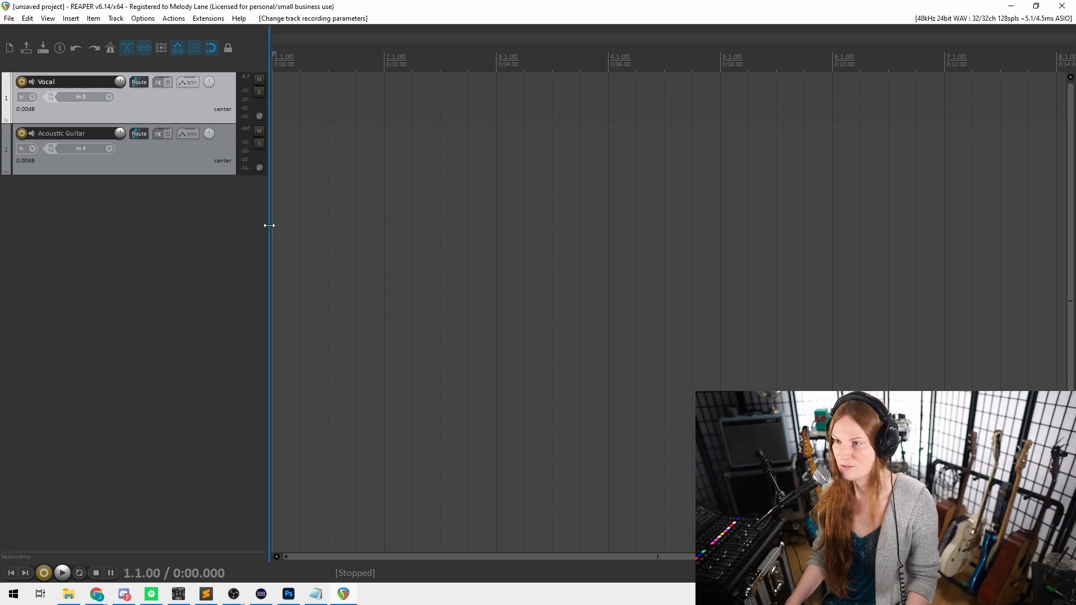
Widen the track control panel slightly, increase the heights of the Vocal and Acoustic Guitar tracks, and select Vocal.
{"action": "left_click_drag", "start_coordinate": [269, 225], "coordinate": [361, 212]}
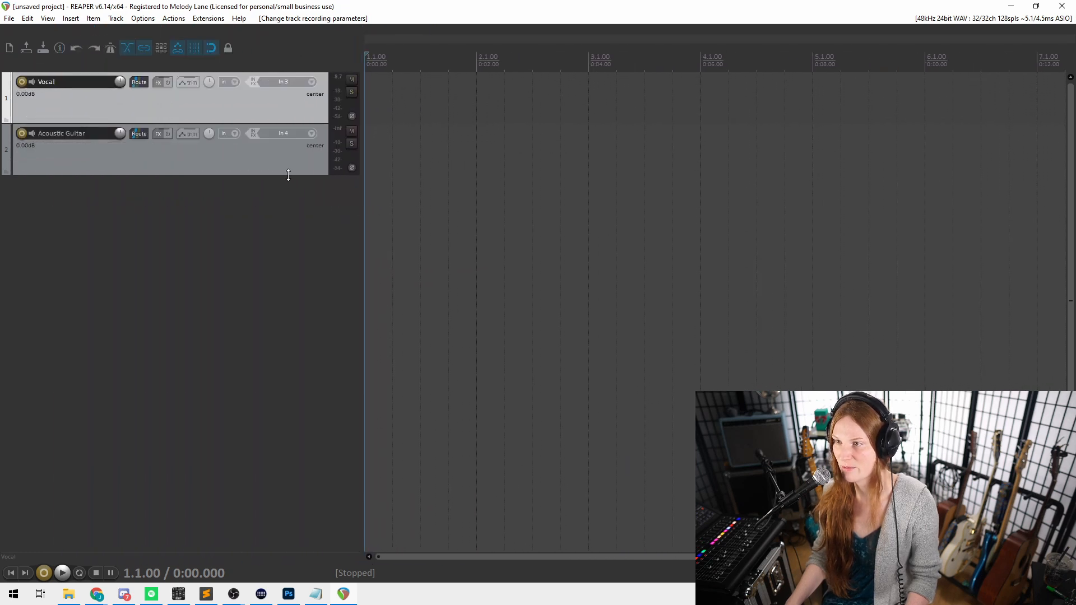
{"action": "left_click_drag", "start_coordinate": [288, 176], "coordinate": [278, 196]}
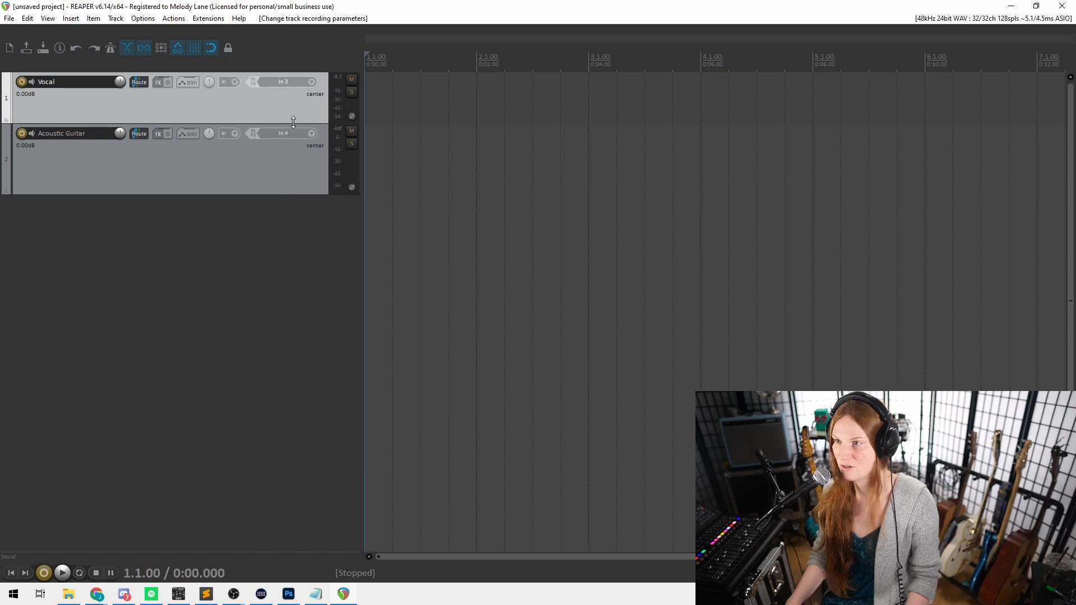
{"action": "left_click_drag", "start_coordinate": [291, 122], "coordinate": [294, 179]}
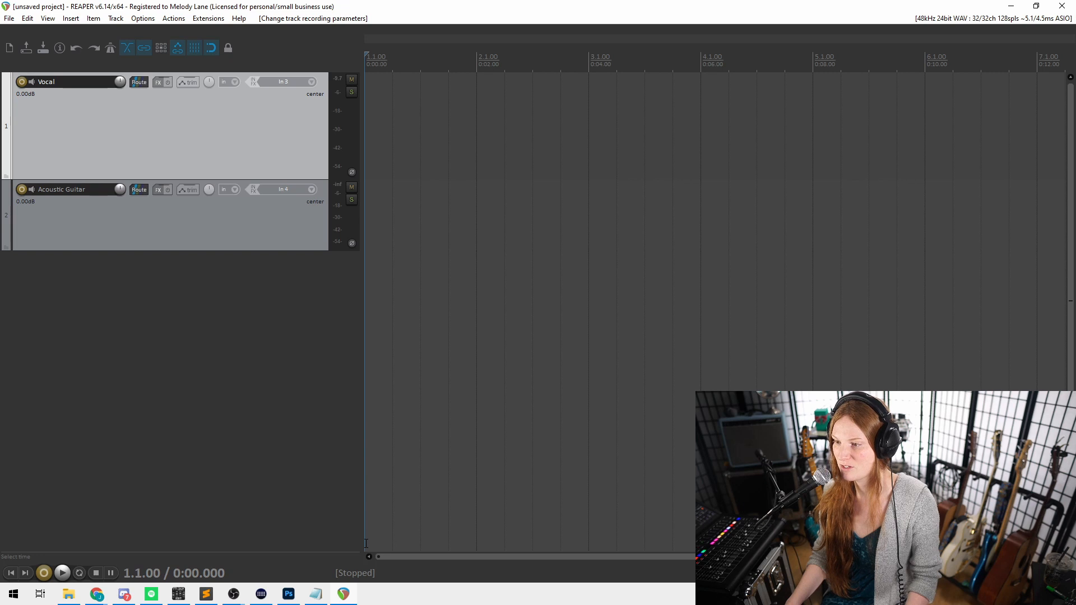
{"action": "left_click_drag", "start_coordinate": [363, 425], "coordinate": [314, 392]}
{"action": "left_click", "coordinate": [244, 223]}
{"action": "left_click", "coordinate": [247, 153]}
{"action": "left_click", "coordinate": [198, 216]}
{"action": "left_click", "coordinate": [209, 123]}
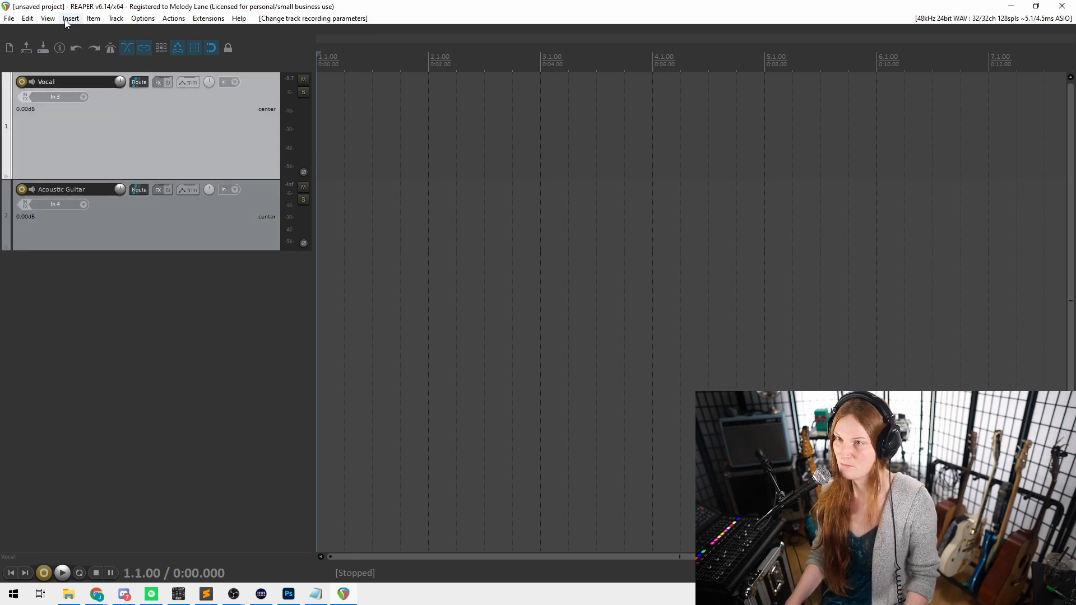
Show the docked mixer and enlarge it so it fills most of the project window's height.
{"action": "left_click", "coordinate": [48, 19]}
{"action": "mouse_move", "coordinate": [71, 18]}
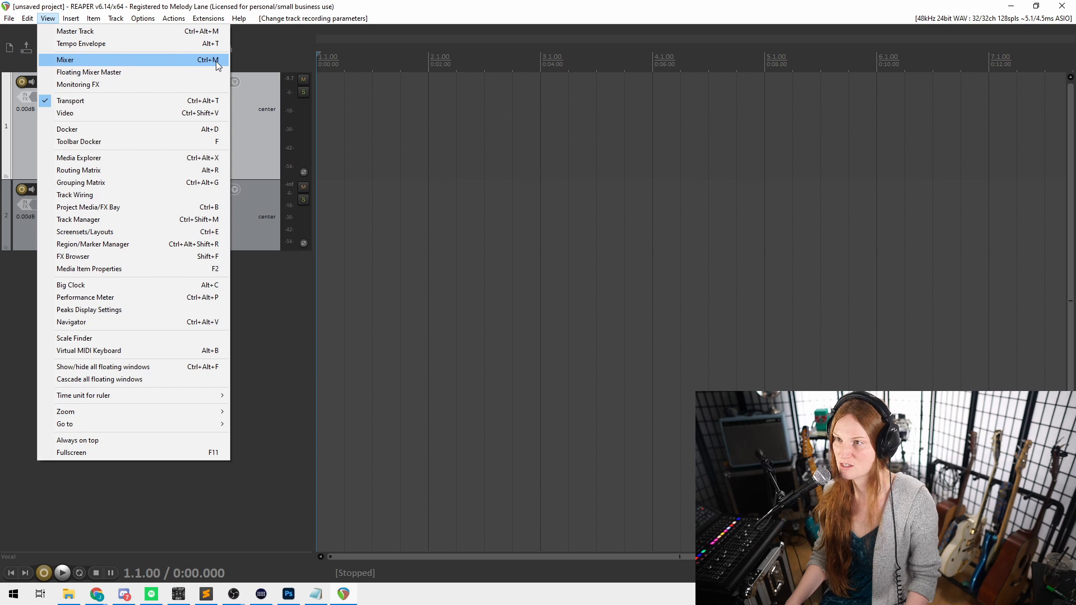
{"action": "left_click", "coordinate": [170, 58]}
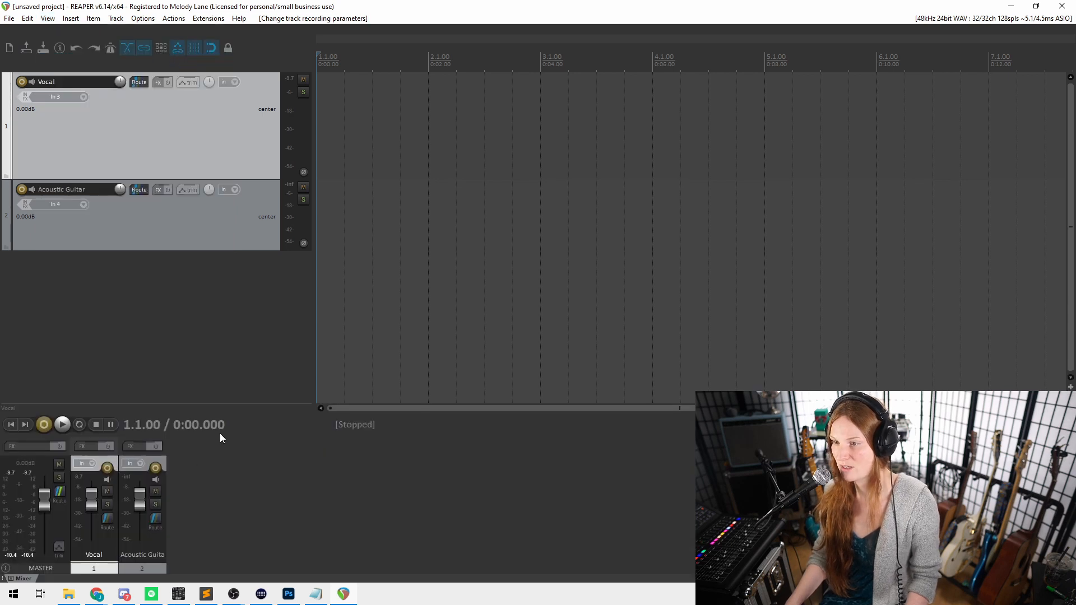
{"action": "left_click_drag", "start_coordinate": [276, 436], "coordinate": [251, 142]}
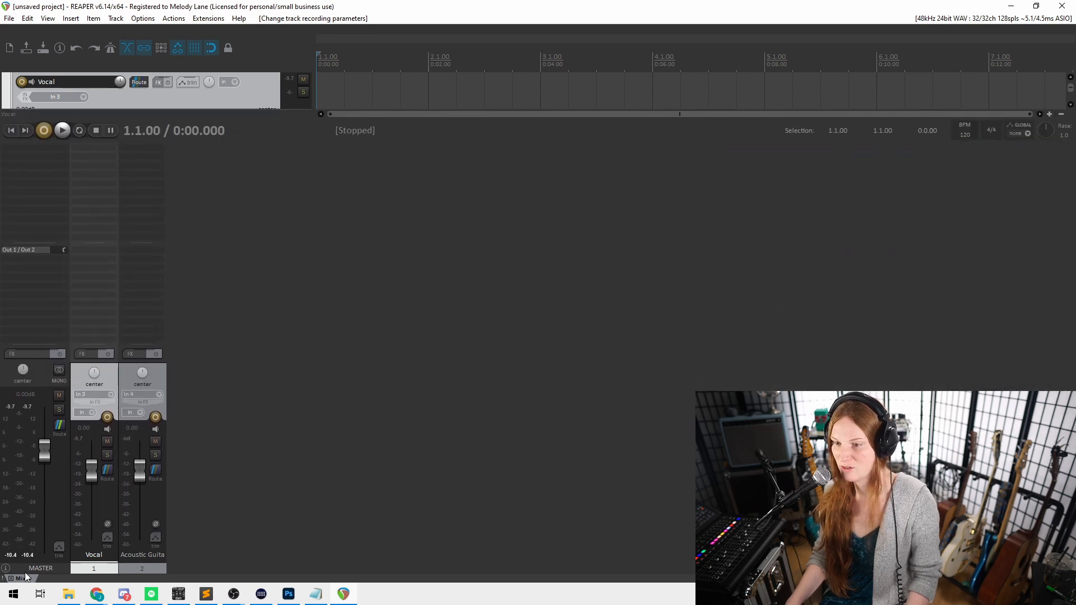
Hide and show the mixer several times, ending with it shown.
{"action": "left_click", "coordinate": [10, 580]}
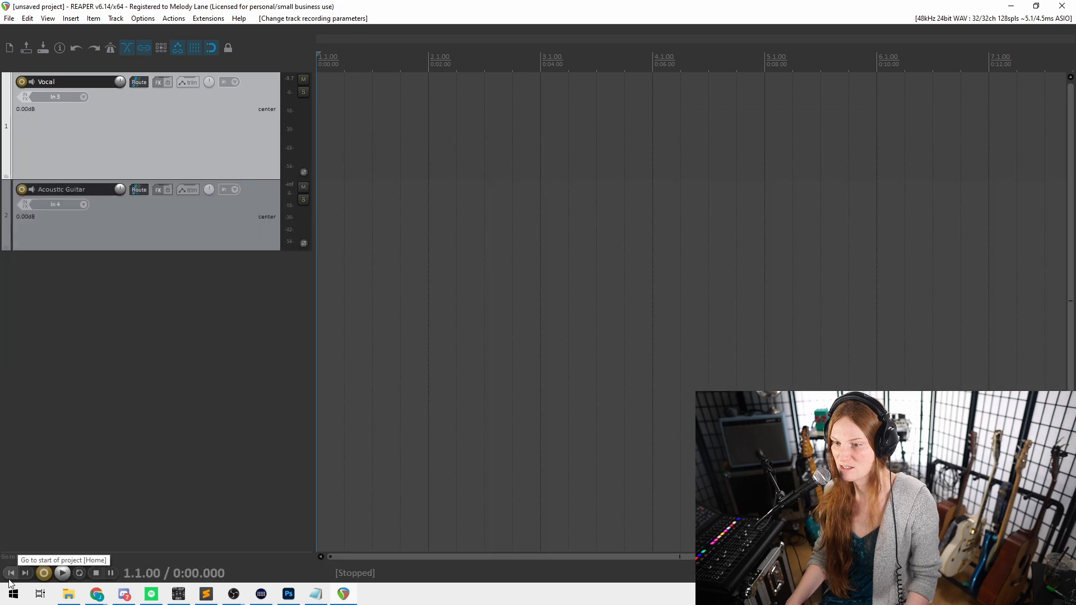
{"action": "left_click", "coordinate": [48, 19]}
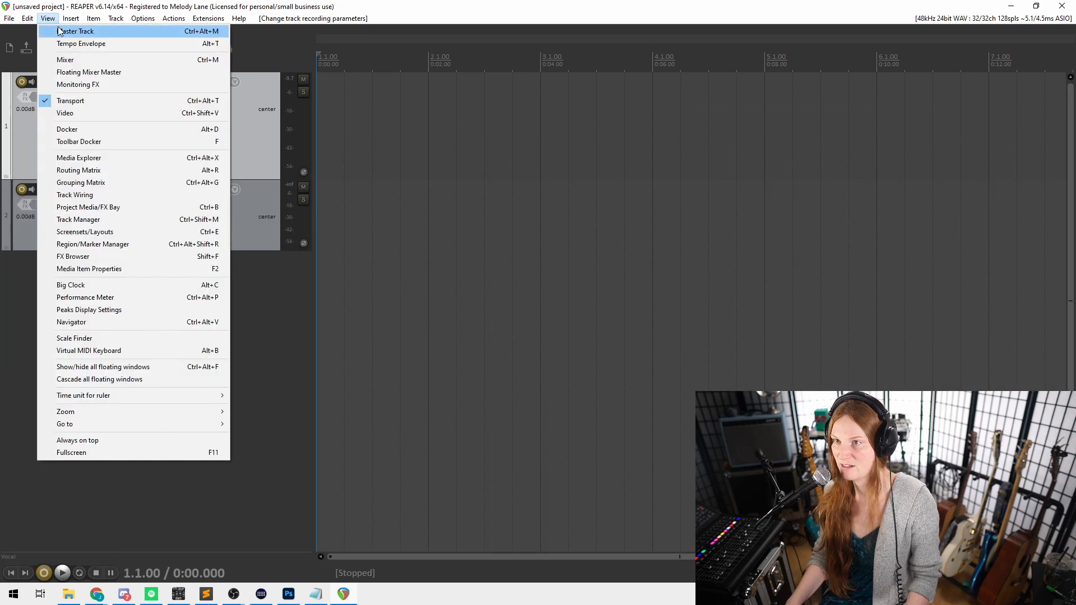
{"action": "left_click", "coordinate": [75, 60]}
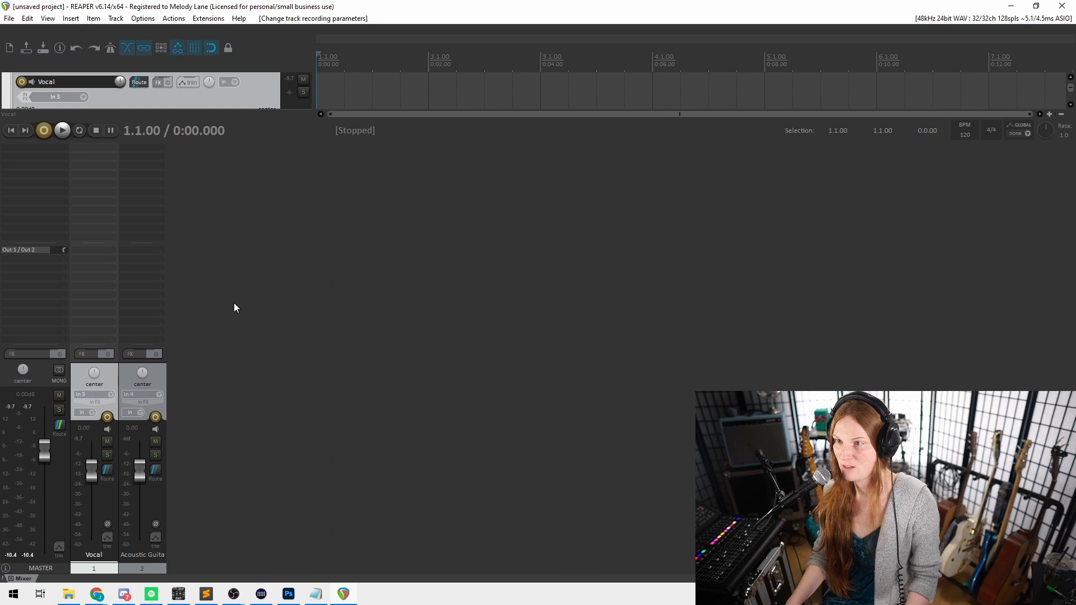
{"action": "key", "text": "ctrl+m"}
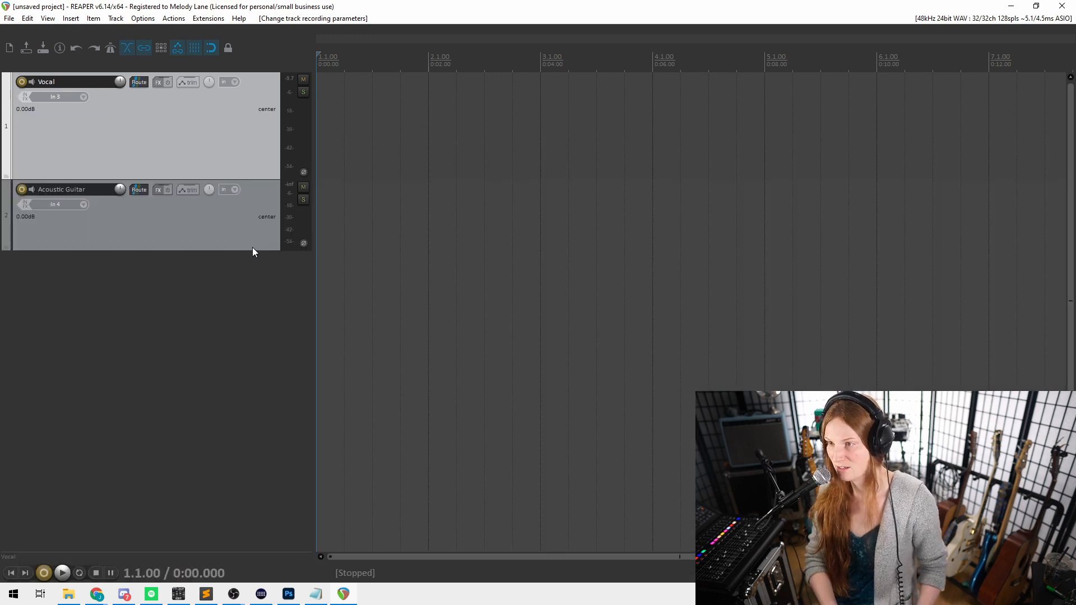
{"action": "key", "text": "ctrl+m"}
{"action": "key", "text": "ctrl+m"}
{"action": "key", "text": "ctrl+m"}
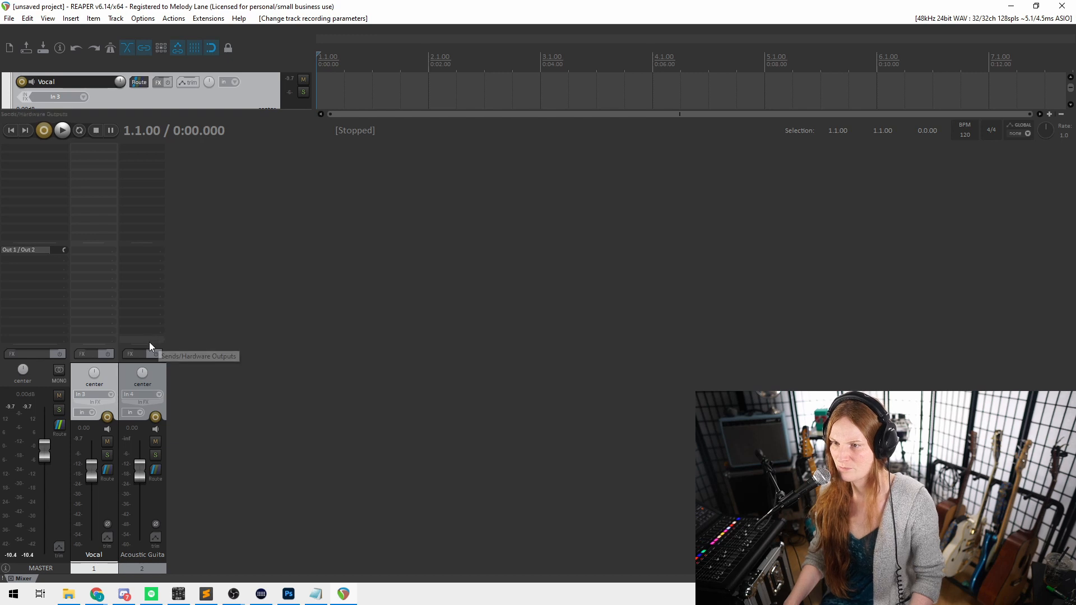
Collapse the send and FX areas on the Acoustic Guitar, Vocal and Master strips for taller faders, and hide the mixer.
{"action": "left_click_drag", "start_coordinate": [150, 342], "coordinate": [126, 144]}
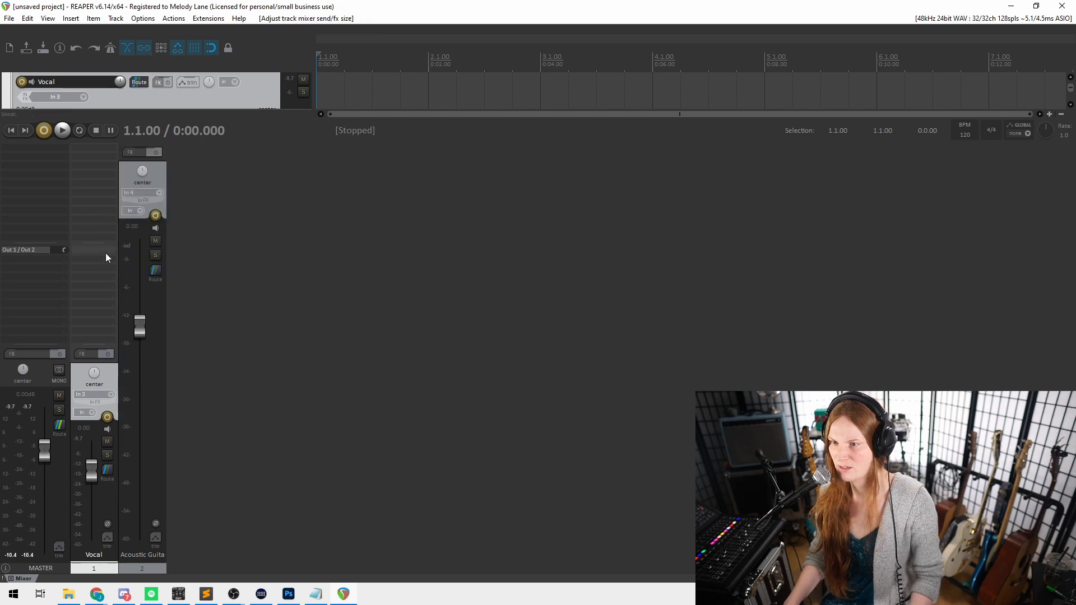
{"action": "left_click_drag", "start_coordinate": [104, 340], "coordinate": [95, 146]}
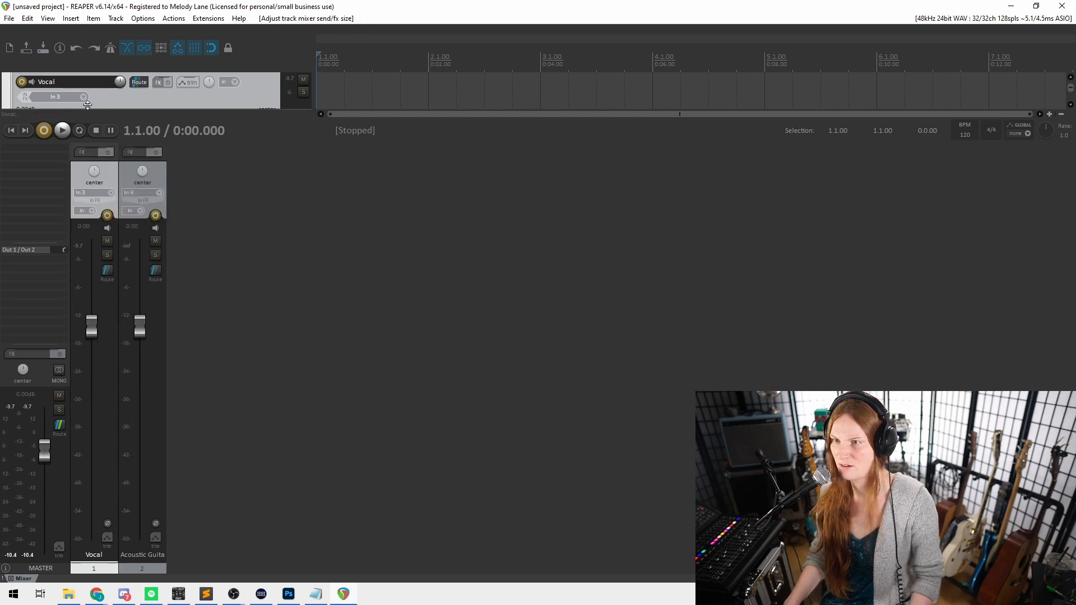
{"action": "left_click_drag", "start_coordinate": [33, 343], "coordinate": [34, 152]}
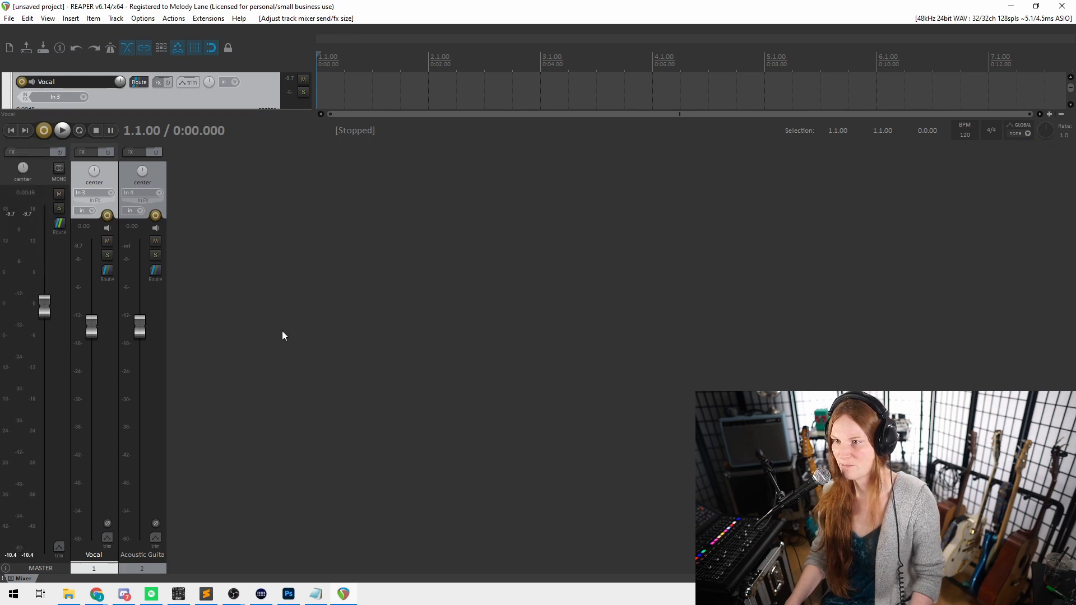
{"action": "key", "text": "ctrl+m"}
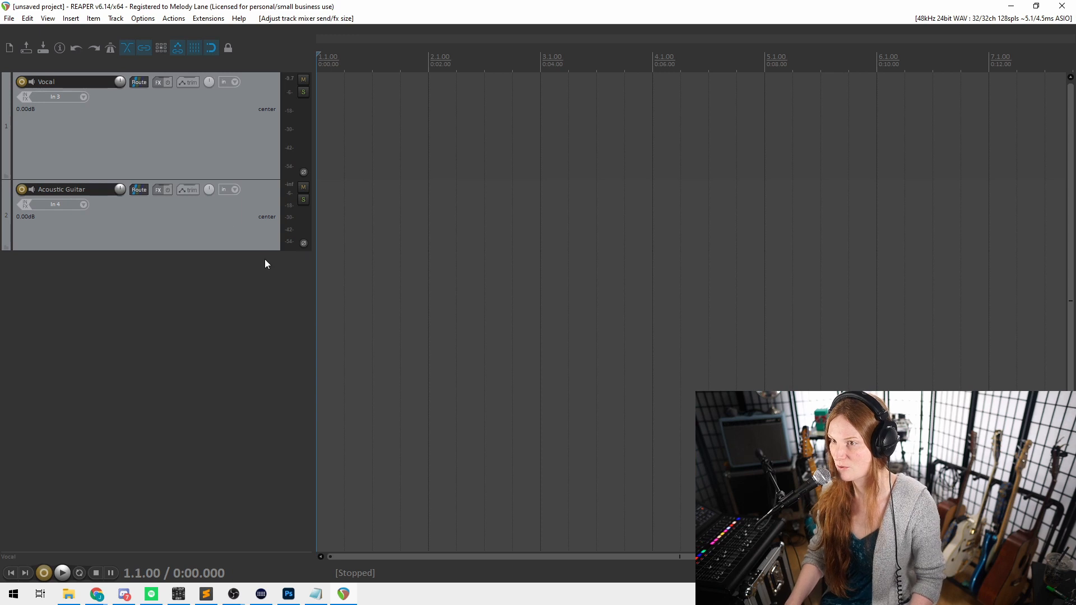
Add a new track below Acoustic Guitar and remove it again.
{"action": "left_click", "coordinate": [227, 214]}
{"action": "double_click", "coordinate": [234, 339]}
{"action": "left_click", "coordinate": [200, 125]}
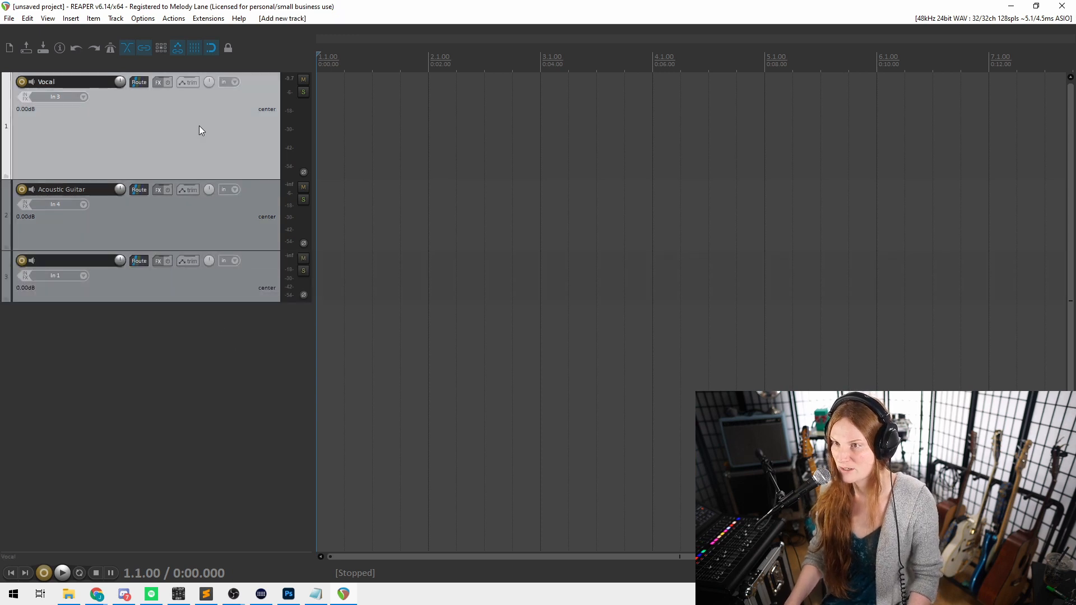
{"action": "left_click", "coordinate": [214, 276]}
{"action": "key", "text": "Delete"}
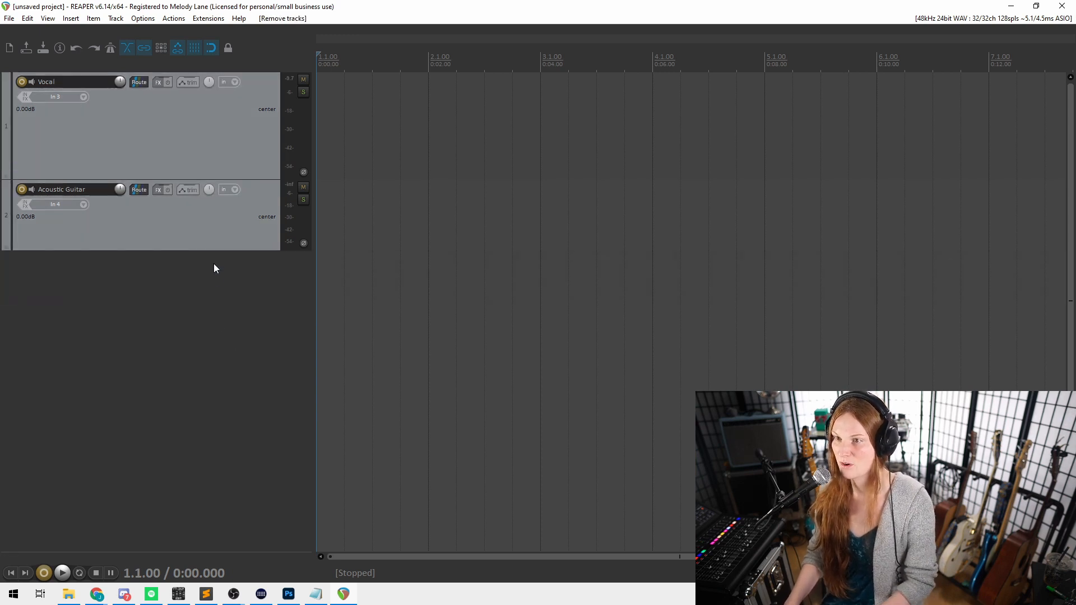
Set the Vocal track to a custom bright yellow color.
{"action": "left_click", "coordinate": [190, 149]}
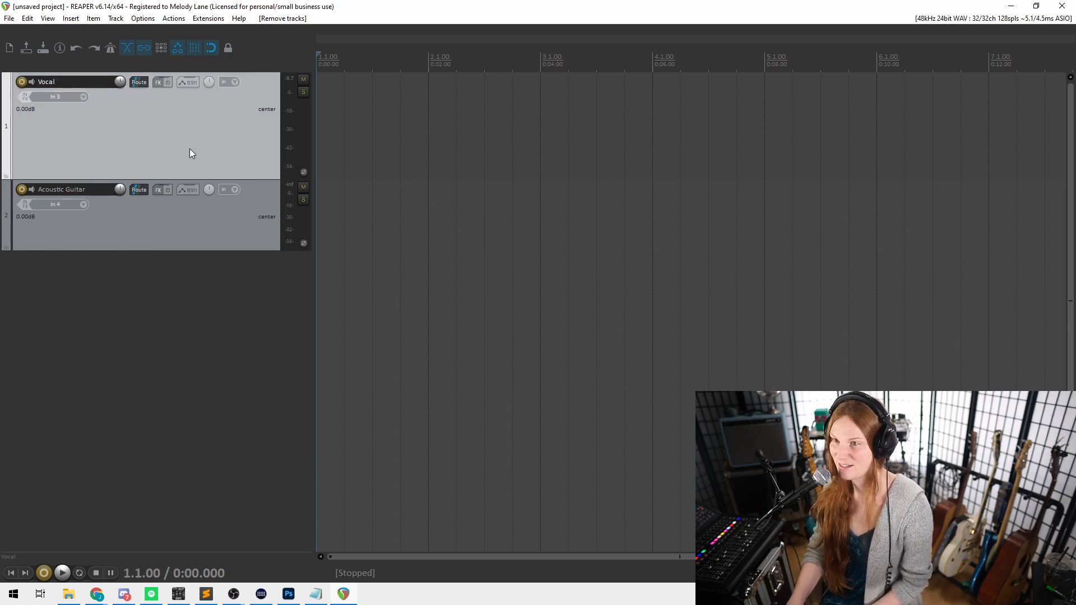
{"action": "right_click", "coordinate": [190, 149]}
{"action": "mouse_move", "coordinate": [343, 366]}
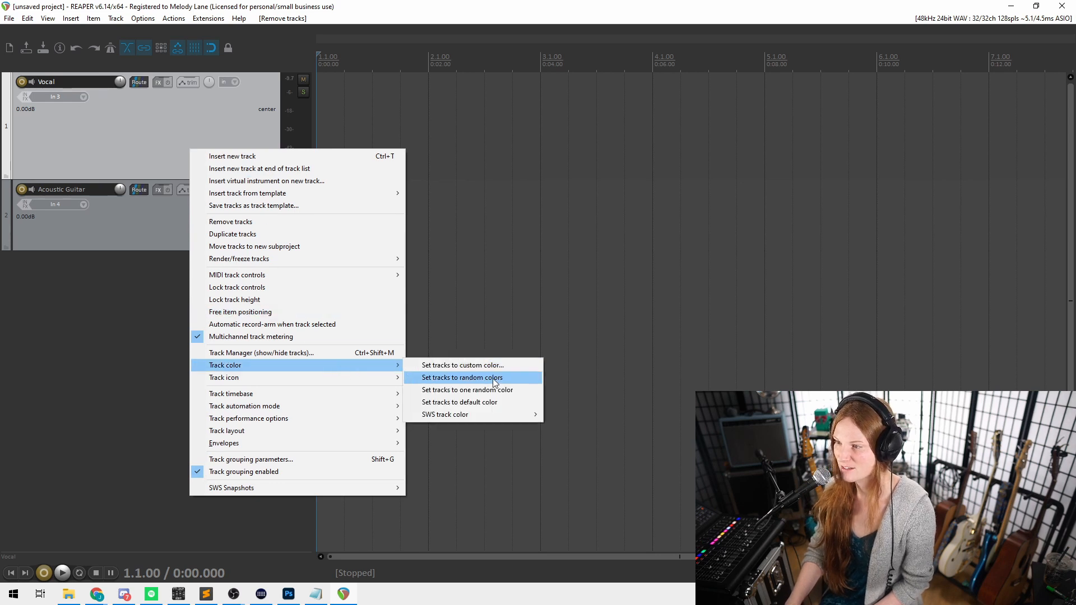
{"action": "left_click", "coordinate": [503, 367]}
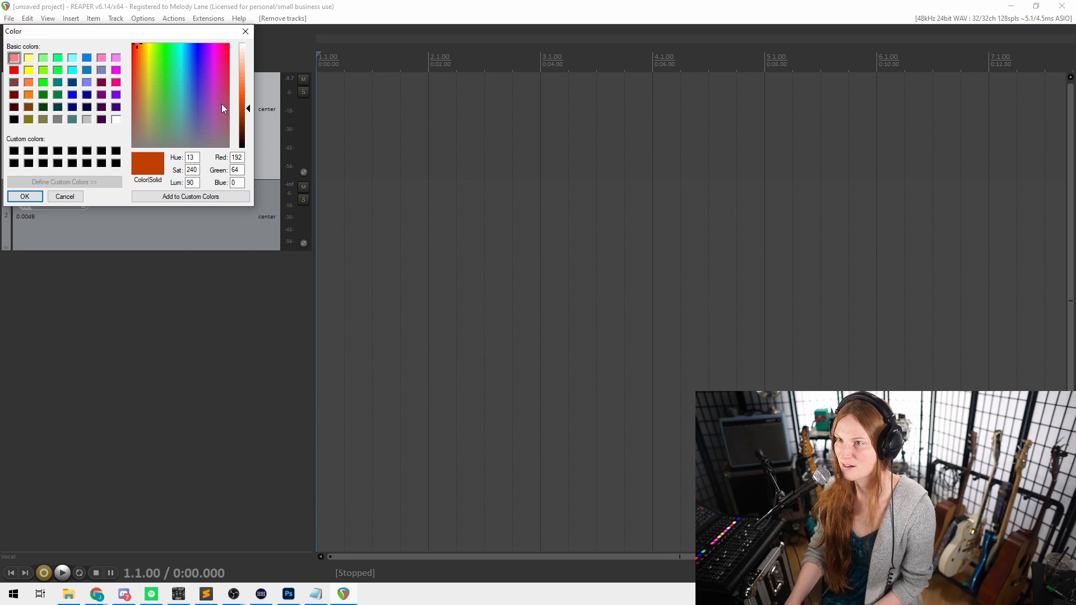
{"action": "left_click_drag", "start_coordinate": [180, 31], "coordinate": [577, 225]}
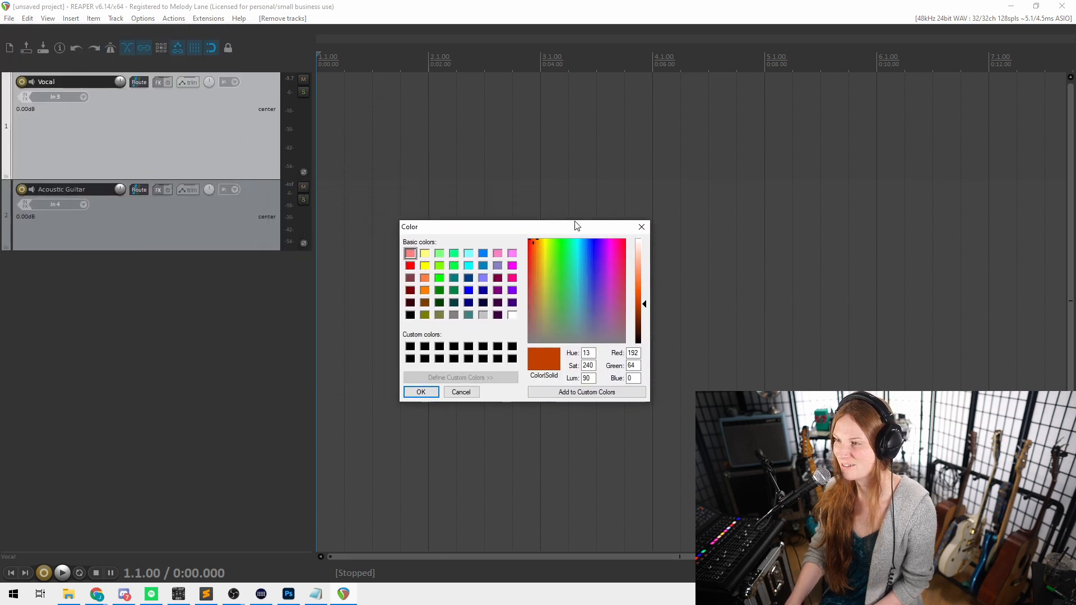
{"action": "left_click", "coordinate": [425, 265]}
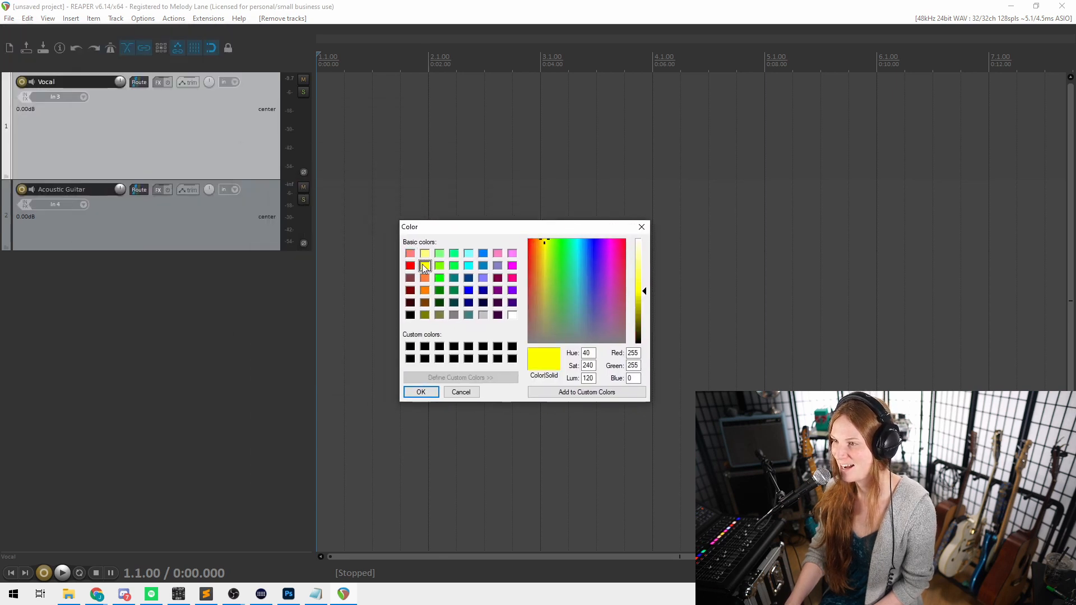
{"action": "left_click", "coordinate": [423, 392]}
Set the Acoustic Guitar track to a custom green color with RGB 0, 206, 52, and select the Vocal track.
{"action": "right_click", "coordinate": [169, 229]}
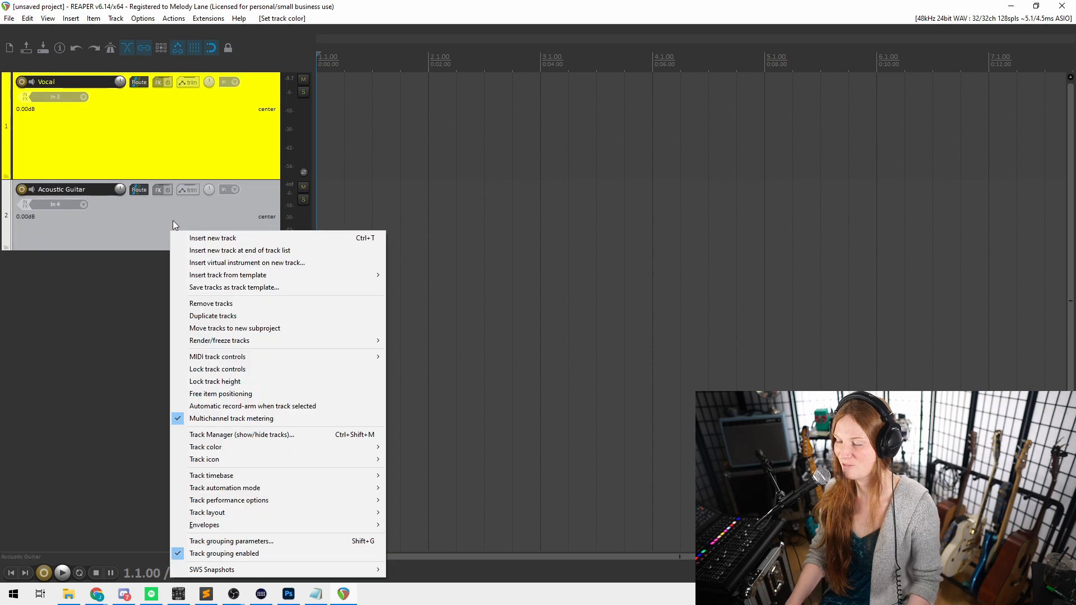
{"action": "mouse_move", "coordinate": [294, 448]}
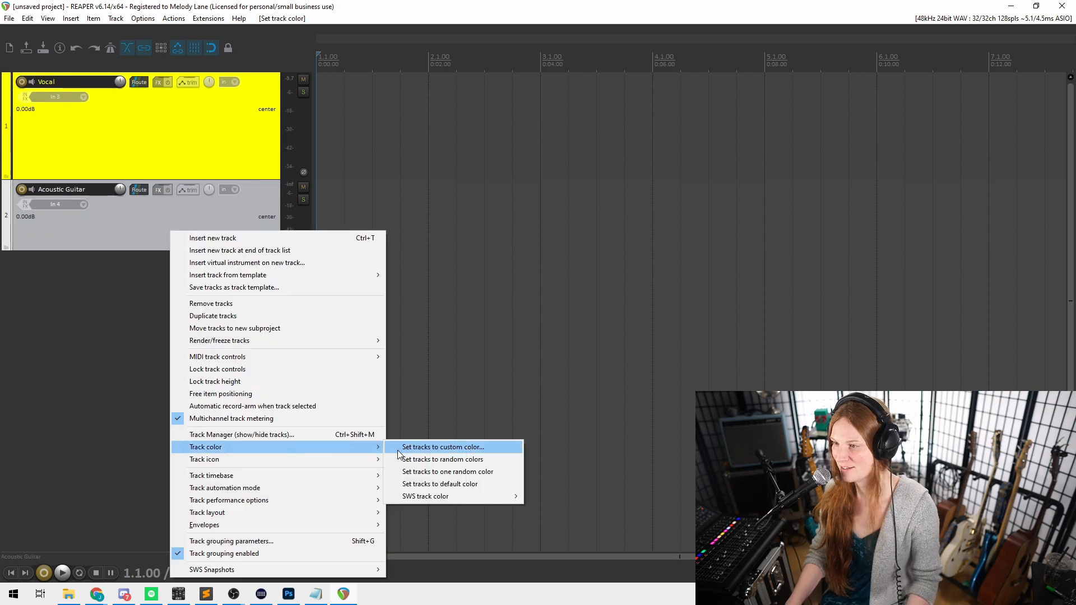
{"action": "left_click", "coordinate": [432, 447]}
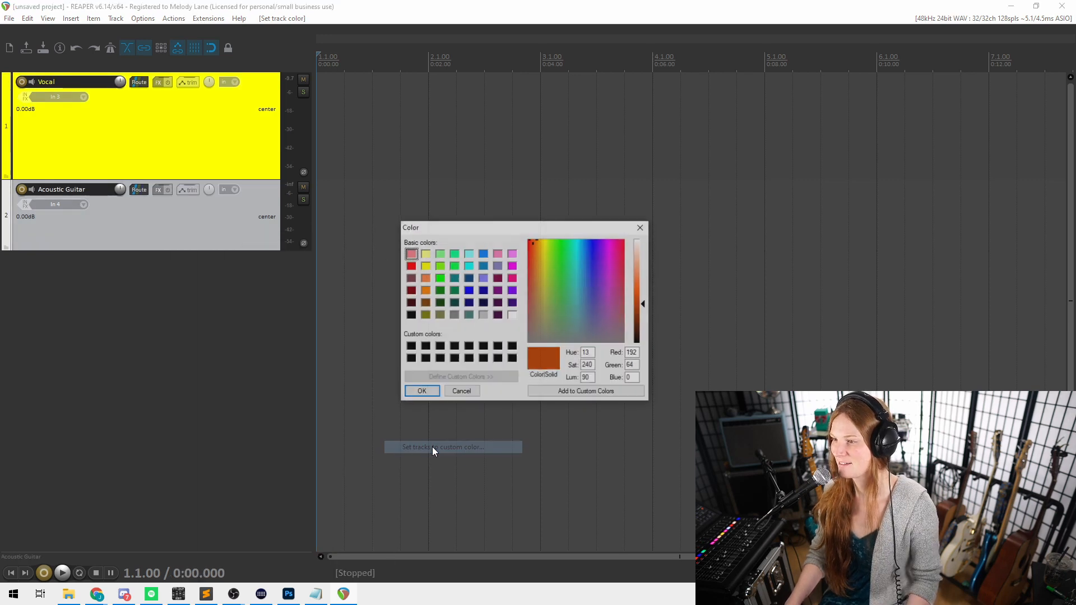
{"action": "left_click", "coordinate": [455, 267]}
{"action": "left_click_drag", "start_coordinate": [642, 289], "coordinate": [647, 300]}
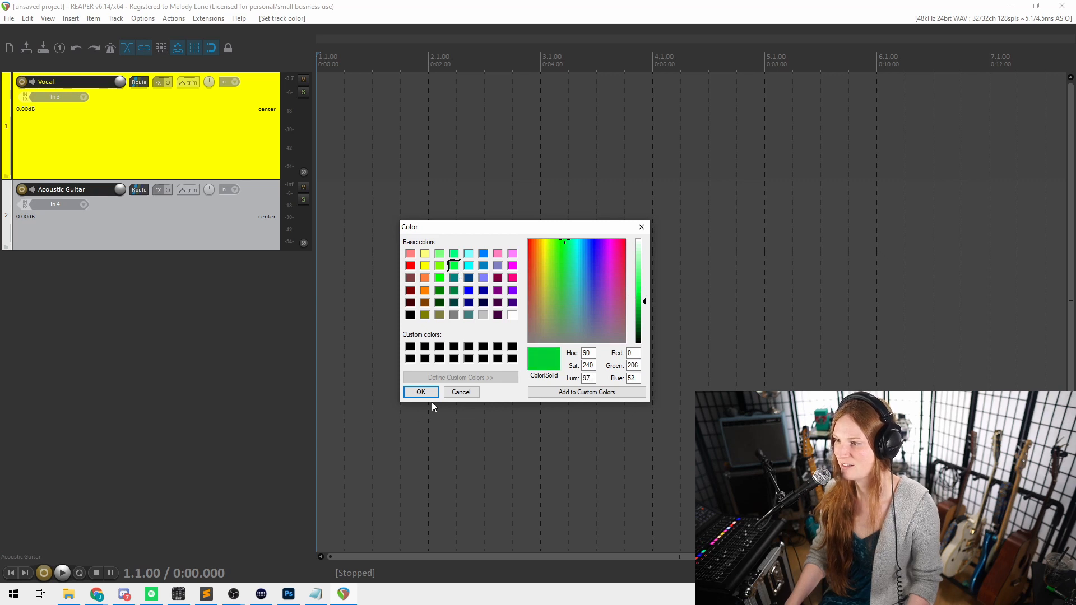
{"action": "left_click", "coordinate": [421, 392]}
{"action": "left_click", "coordinate": [213, 153]}
{"action": "left_click", "coordinate": [219, 268]}
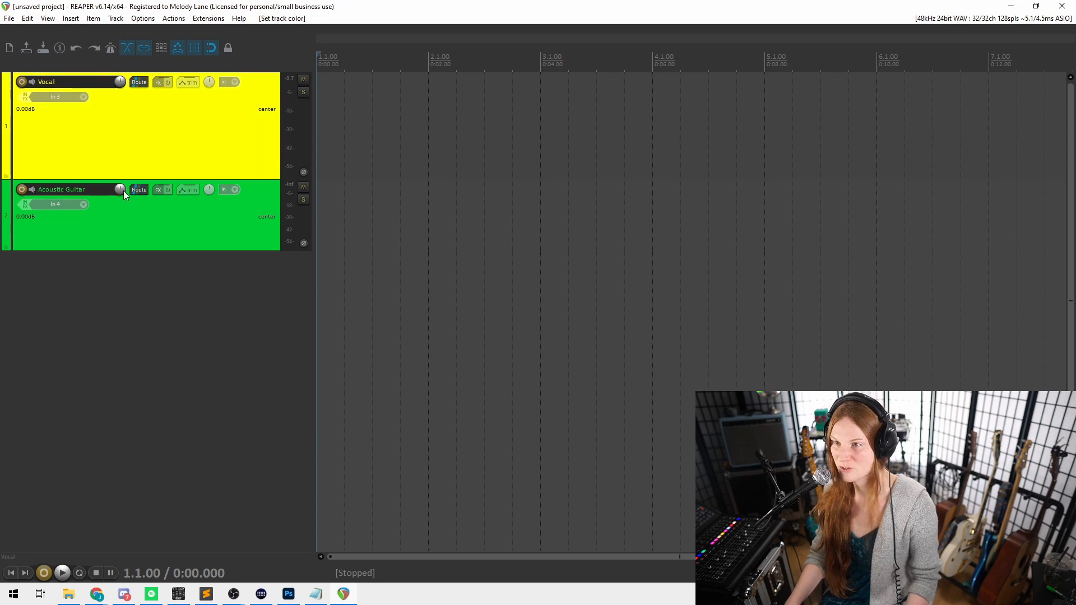
Toggle record arming on and off for the Vocal track and the Acoustic Guitar track.
{"action": "left_click", "coordinate": [22, 82]}
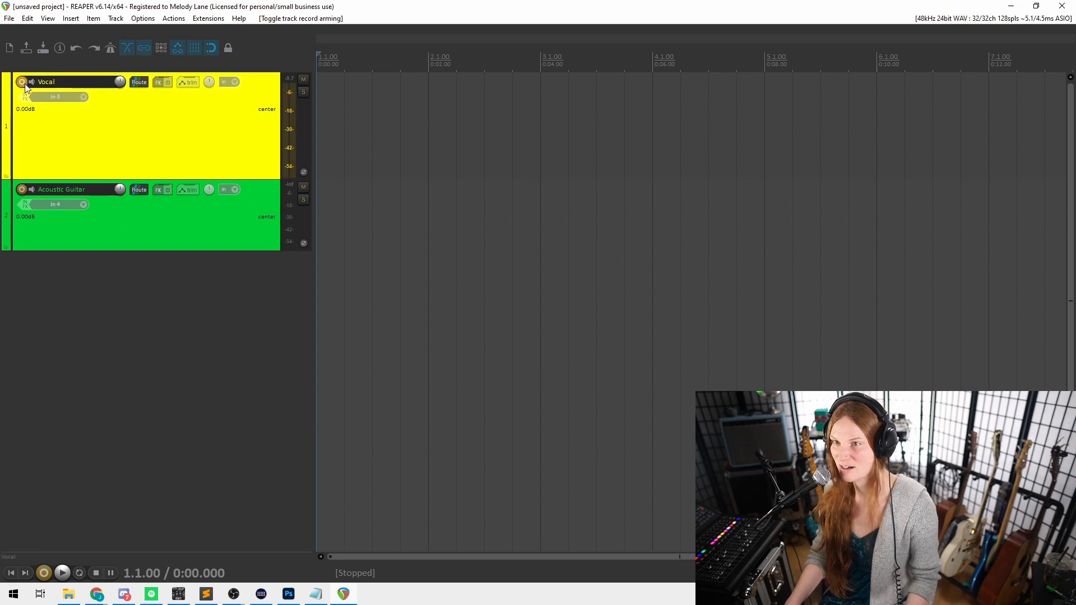
{"action": "left_click", "coordinate": [22, 82]}
{"action": "left_click", "coordinate": [24, 189]}
{"action": "left_click", "coordinate": [24, 189]}
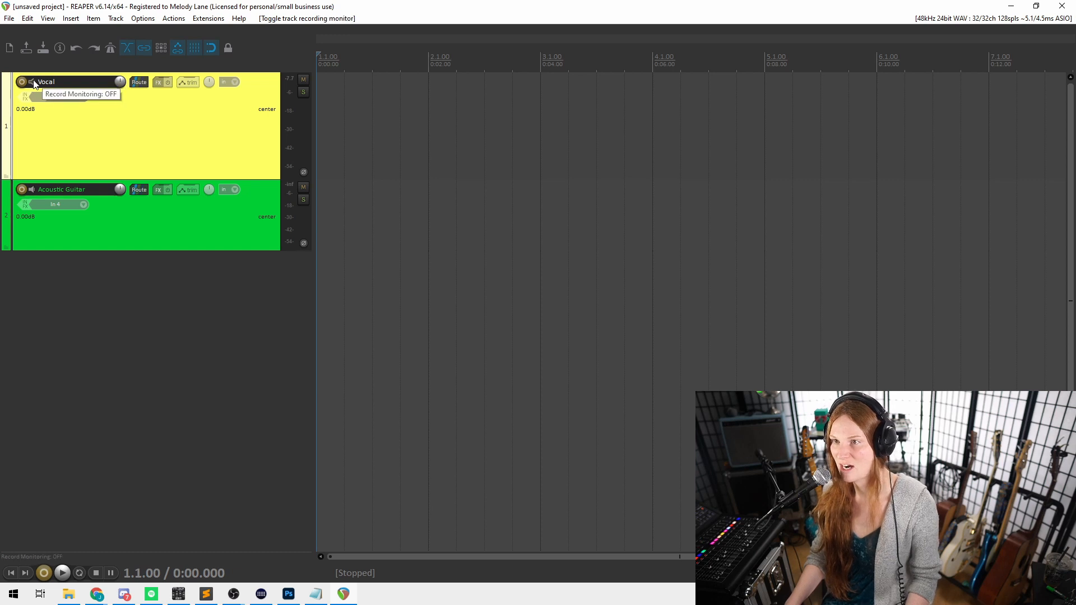
Toggle record monitoring on and off for the Acoustic Guitar track, and select the Vocal track.
{"action": "left_click", "coordinate": [33, 190]}
{"action": "left_click", "coordinate": [32, 190]}
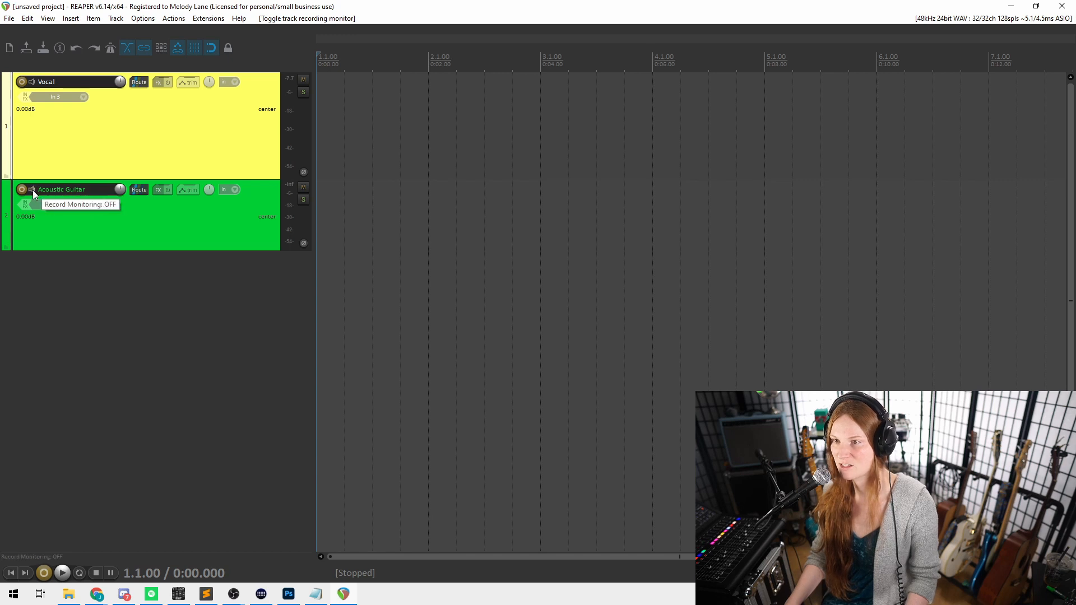
{"action": "left_click", "coordinate": [324, 175]}
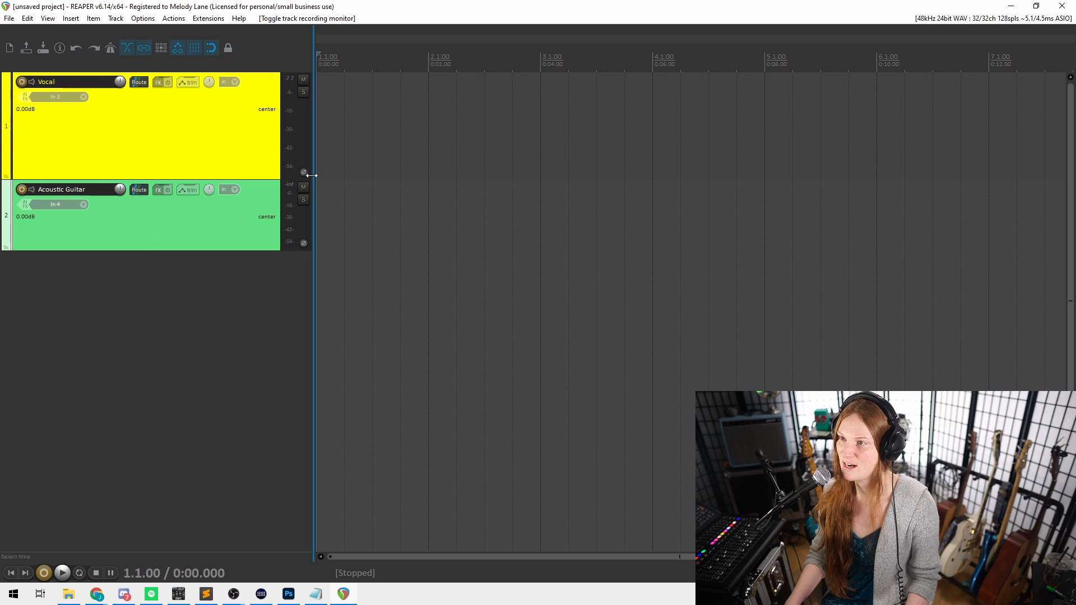
{"action": "left_click", "coordinate": [195, 121]}
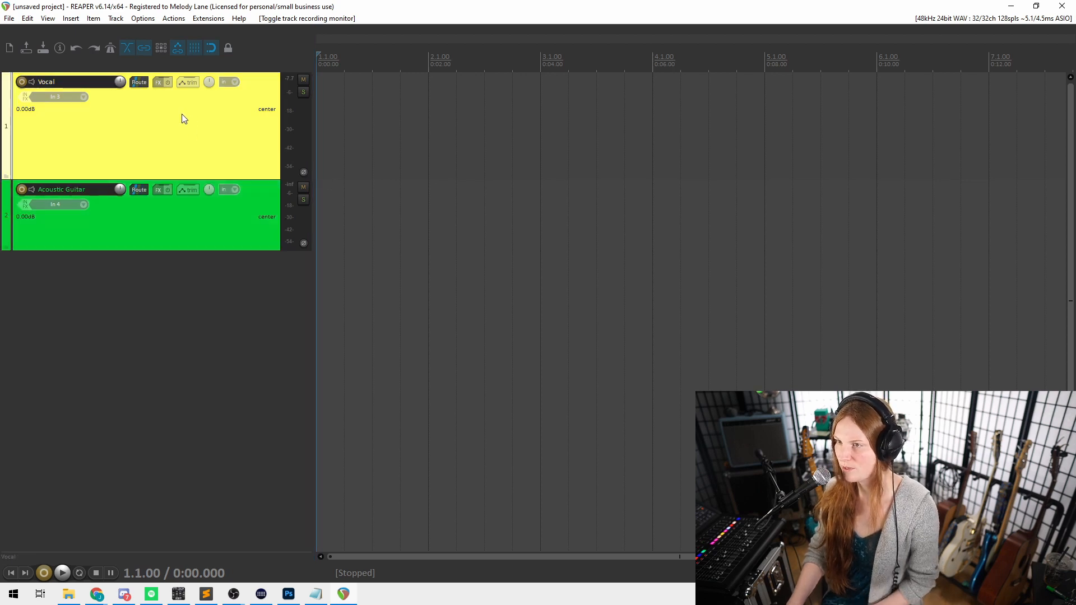
Enlarge and shrink the Vocal and Acoustic Guitar tracks with vertical zoom, ending at a medium track height.
{"action": "scroll", "coordinate": [492, 188], "scroll_direction": "down", "scroll_amount": 5}
{"action": "scroll", "coordinate": [384, 177], "scroll_direction": "up", "scroll_amount": 3}
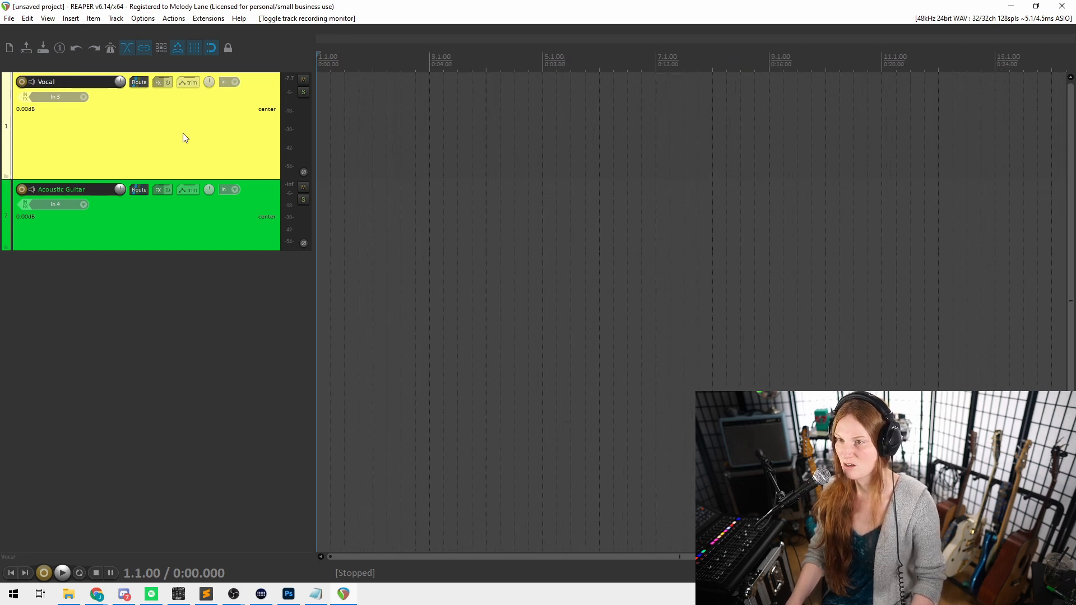
{"action": "scroll", "coordinate": [185, 164], "scroll_direction": "up", "scroll_amount": 4}
{"action": "scroll", "coordinate": [183, 167], "scroll_direction": "down", "scroll_amount": 6}
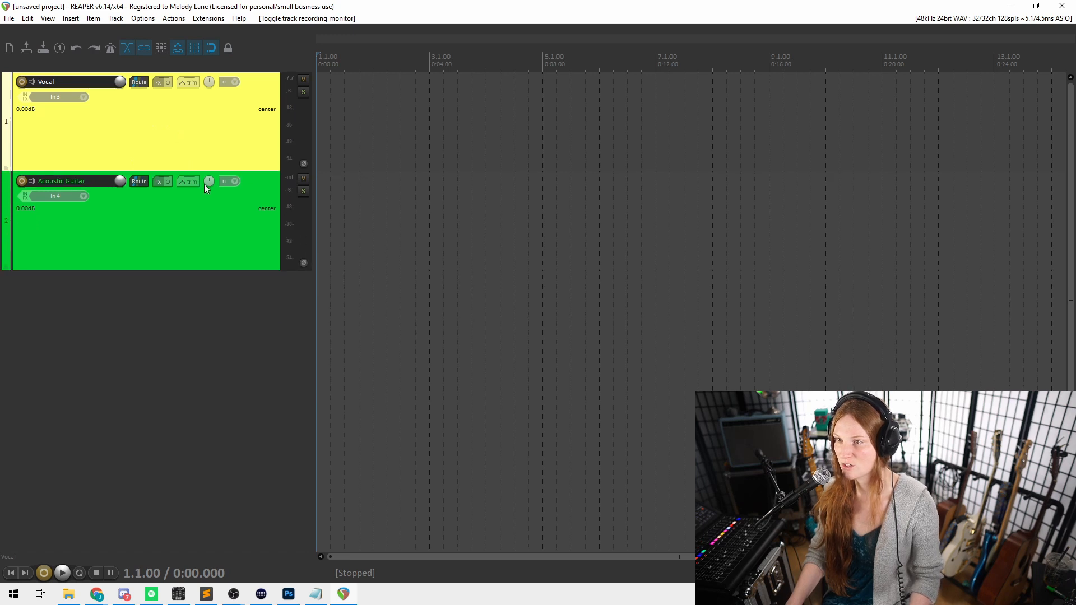
{"action": "scroll", "coordinate": [202, 181], "scroll_direction": "up", "scroll_amount": 4}
{"action": "scroll", "coordinate": [199, 179], "scroll_direction": "down", "scroll_amount": 3}
{"action": "scroll", "coordinate": [191, 177], "scroll_direction": "up", "scroll_amount": 4}
{"action": "scroll", "coordinate": [140, 175], "scroll_direction": "down", "scroll_amount": 3}
{"action": "scroll", "coordinate": [143, 171], "scroll_direction": "up", "scroll_amount": 2}
{"action": "scroll", "coordinate": [139, 220], "scroll_direction": "down", "scroll_amount": 6}
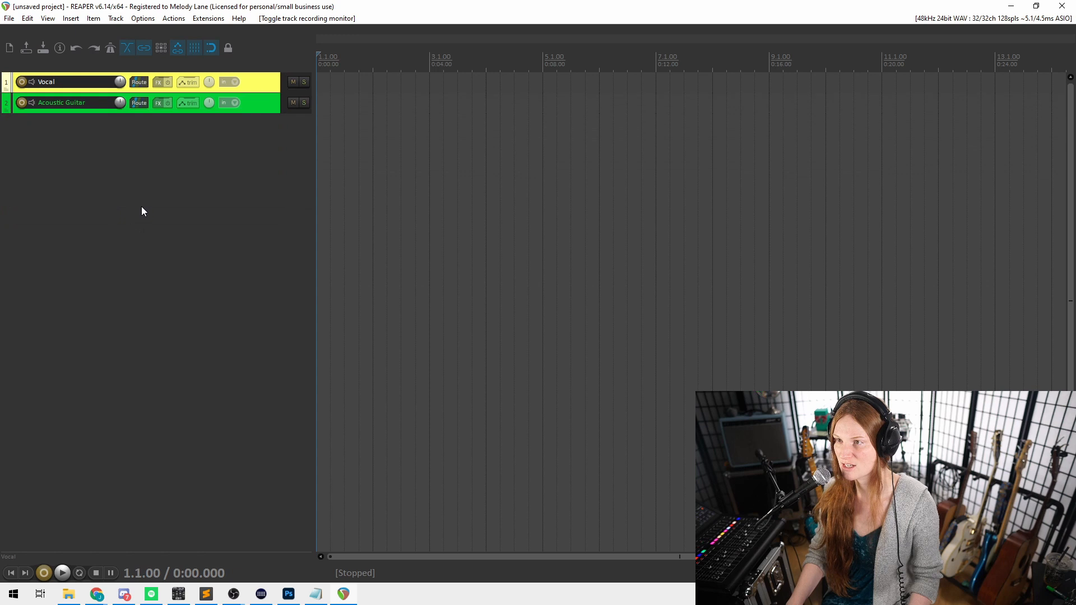
{"action": "scroll", "coordinate": [152, 233], "scroll_direction": "up", "scroll_amount": 2}
{"action": "scroll", "coordinate": [159, 246], "scroll_direction": "down", "scroll_amount": 2}
{"action": "scroll", "coordinate": [149, 252], "scroll_direction": "up", "scroll_amount": 5}
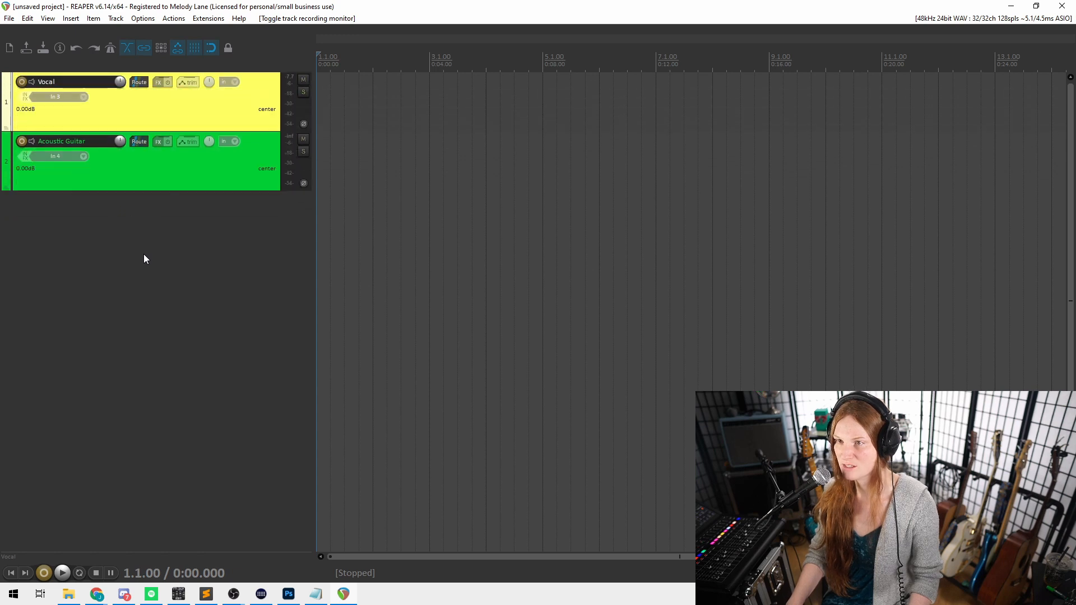
{"action": "scroll", "coordinate": [140, 241], "scroll_direction": "up", "scroll_amount": 1}
{"action": "scroll", "coordinate": [191, 292], "scroll_direction": "down", "scroll_amount": 4}
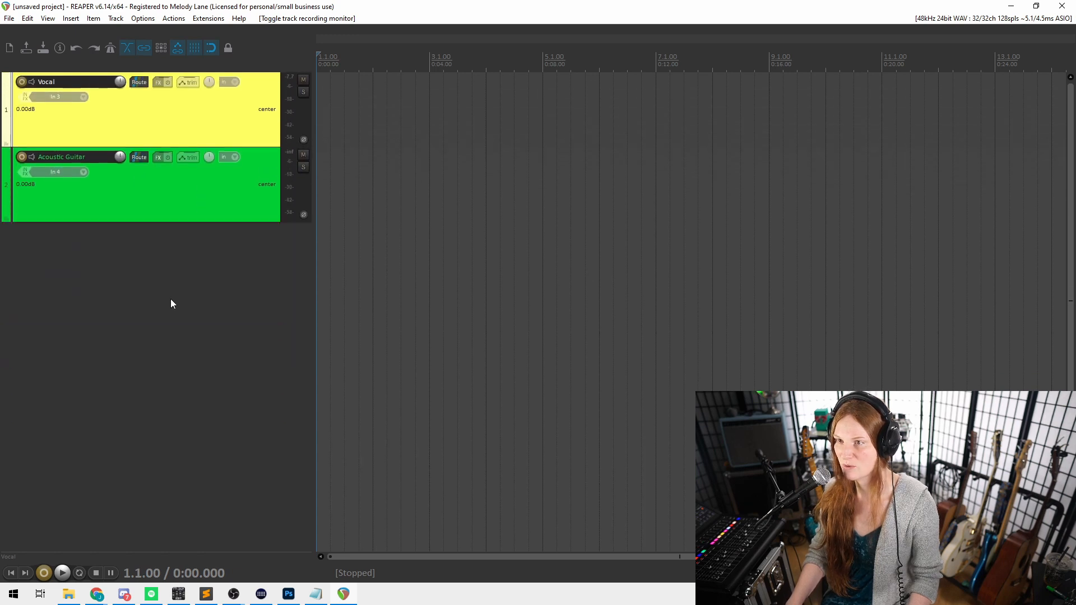
{"action": "scroll", "coordinate": [163, 298], "scroll_direction": "down", "scroll_amount": 1}
{"action": "scroll", "coordinate": [162, 294], "scroll_direction": "up", "scroll_amount": 2}
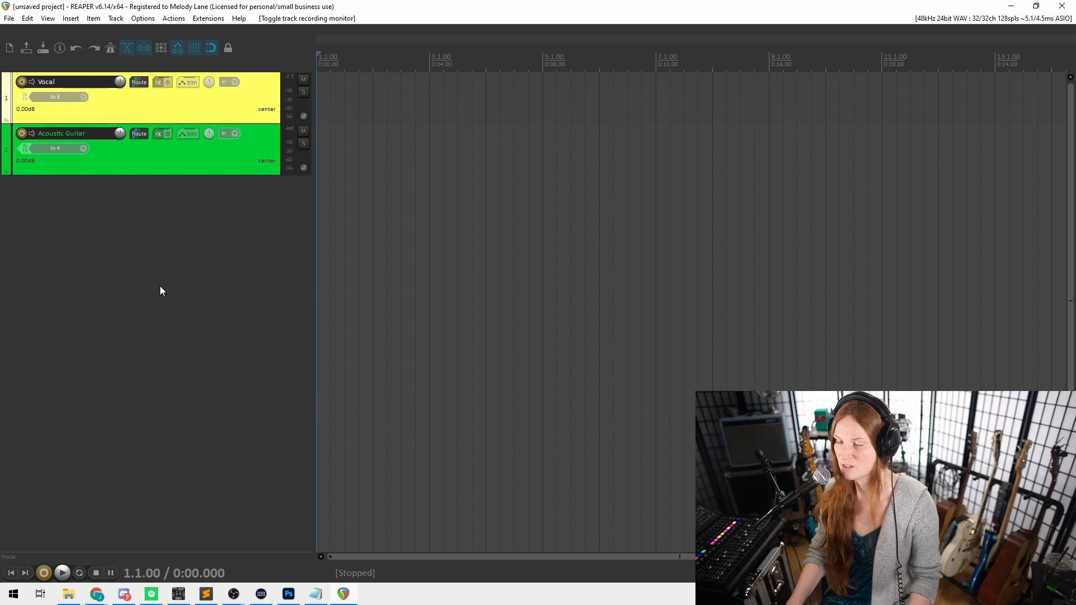
{"action": "scroll", "coordinate": [161, 288], "scroll_direction": "up", "scroll_amount": 3}
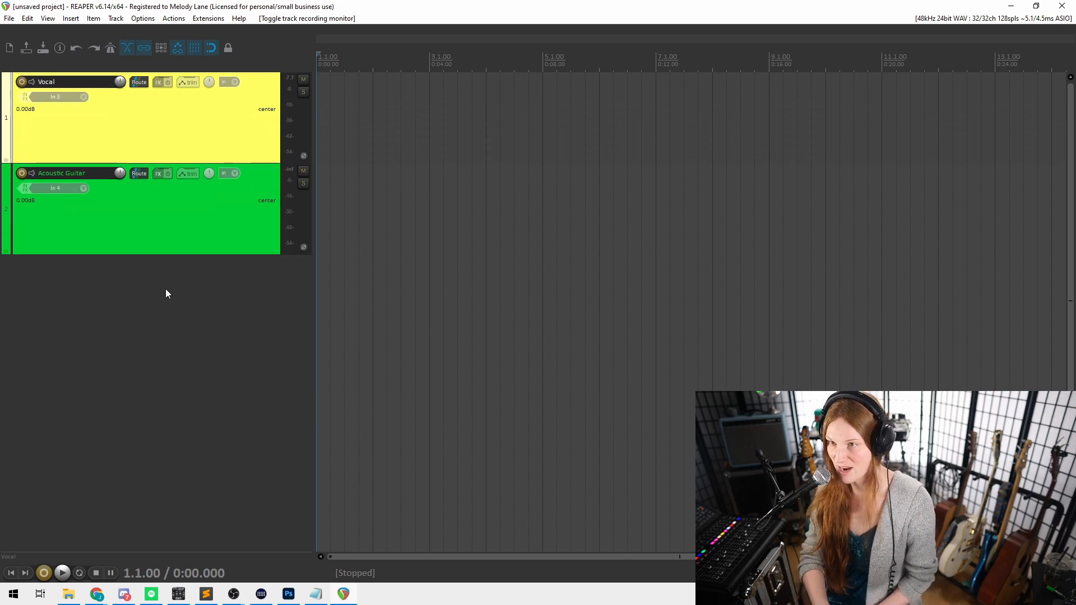
Place the edit cursor at 2.2.00 and zoom the timeline horizontally in and out.
{"action": "scroll", "coordinate": [166, 288], "scroll_direction": "up", "scroll_amount": 3}
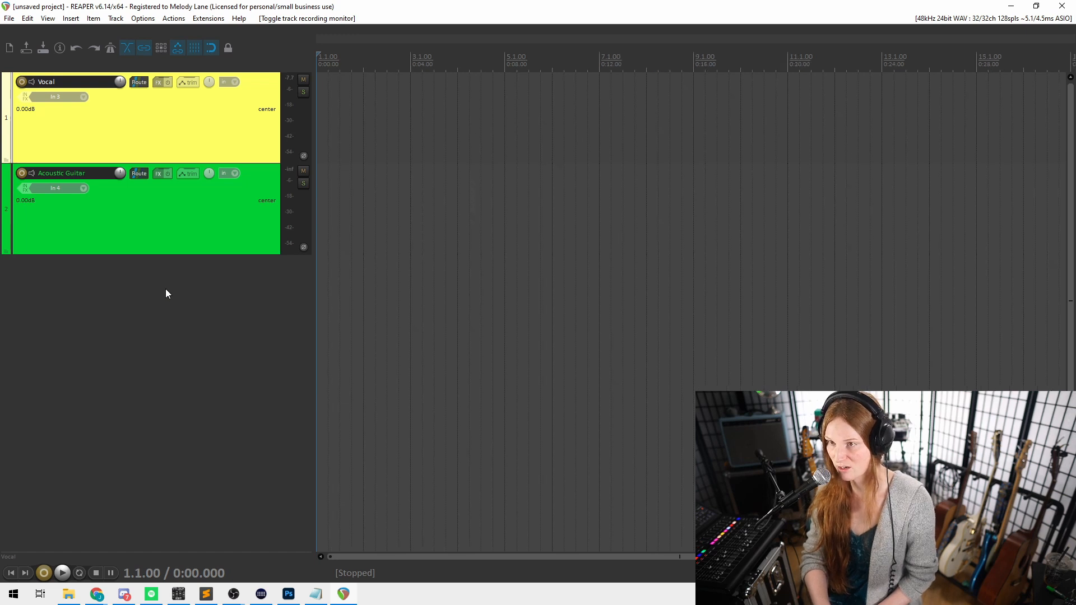
{"action": "left_click", "coordinate": [169, 217]}
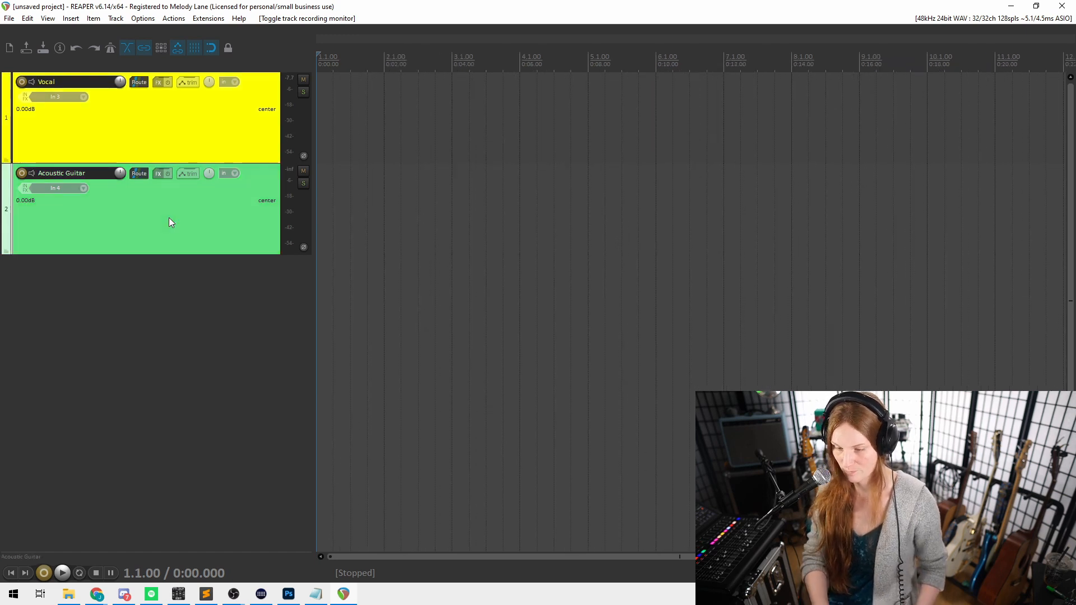
{"action": "scroll", "coordinate": [170, 218], "scroll_direction": "up", "scroll_amount": 3}
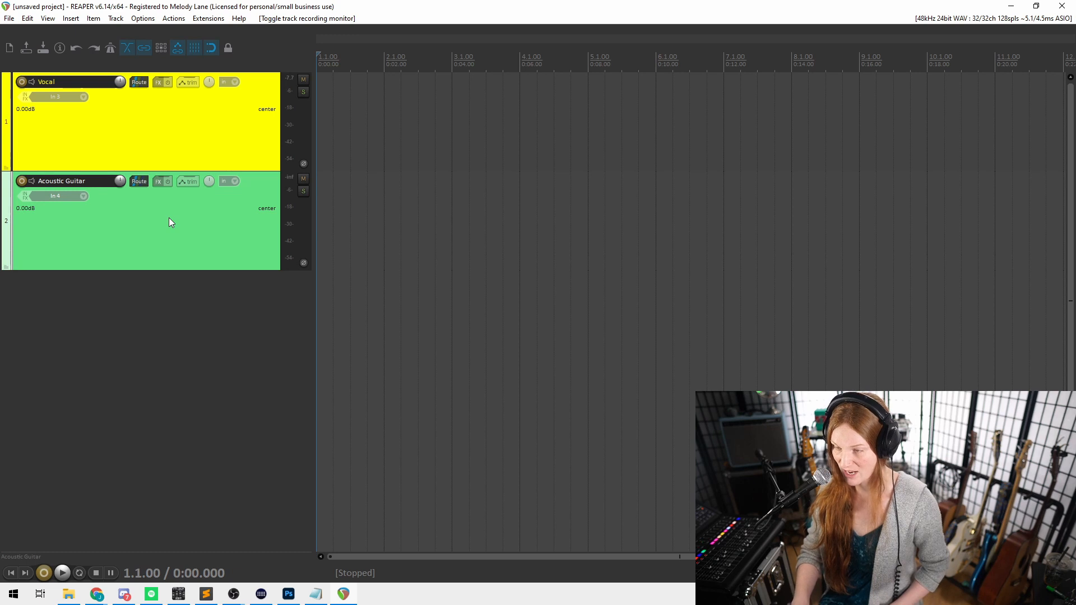
{"action": "scroll", "coordinate": [169, 218], "scroll_direction": "down", "scroll_amount": 5}
{"action": "scroll", "coordinate": [169, 217], "scroll_direction": "up", "scroll_amount": 2}
{"action": "left_click", "coordinate": [402, 255]}
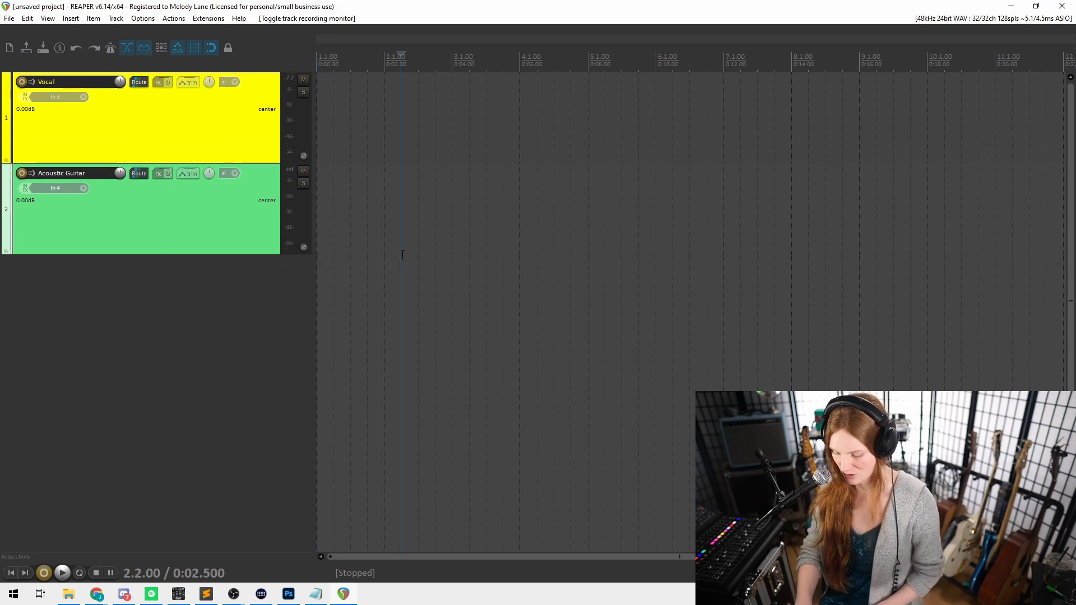
{"action": "scroll", "coordinate": [402, 255], "scroll_direction": "up", "scroll_amount": 3}
{"action": "scroll", "coordinate": [402, 255], "scroll_direction": "down", "scroll_amount": 4}
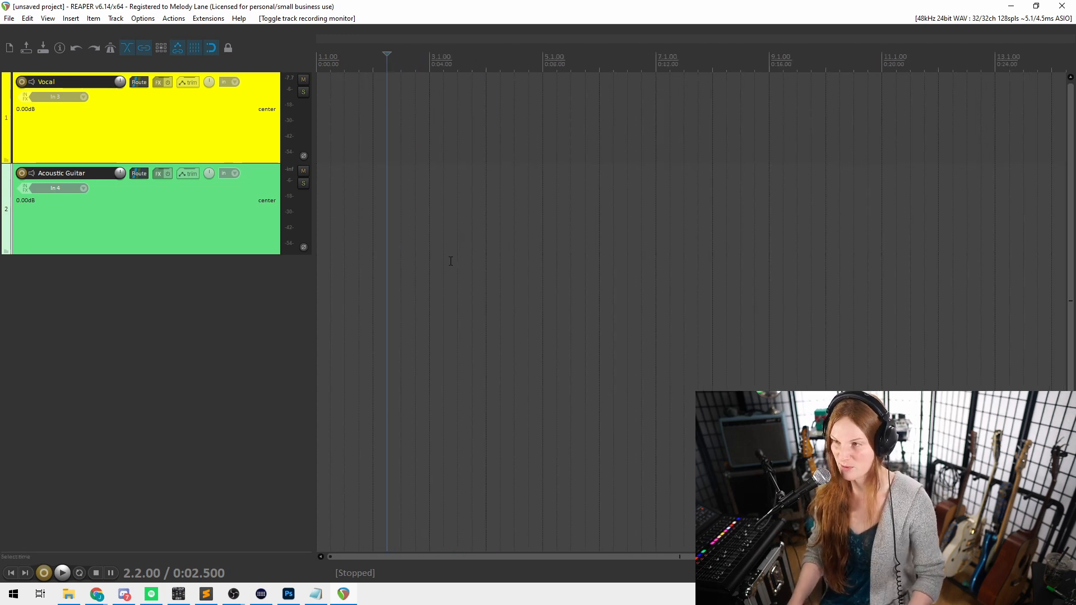
Arm both the Vocal and Acoustic Guitar tracks for recording.
{"action": "left_click", "coordinate": [262, 321]}
{"action": "left_click", "coordinate": [260, 227]}
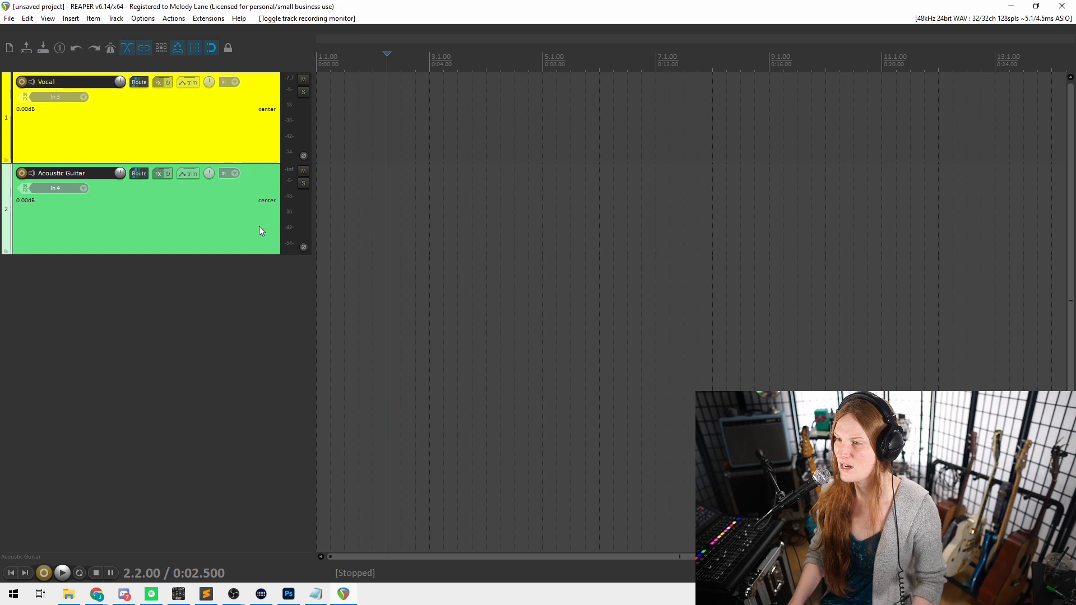
{"action": "left_click", "coordinate": [251, 150]}
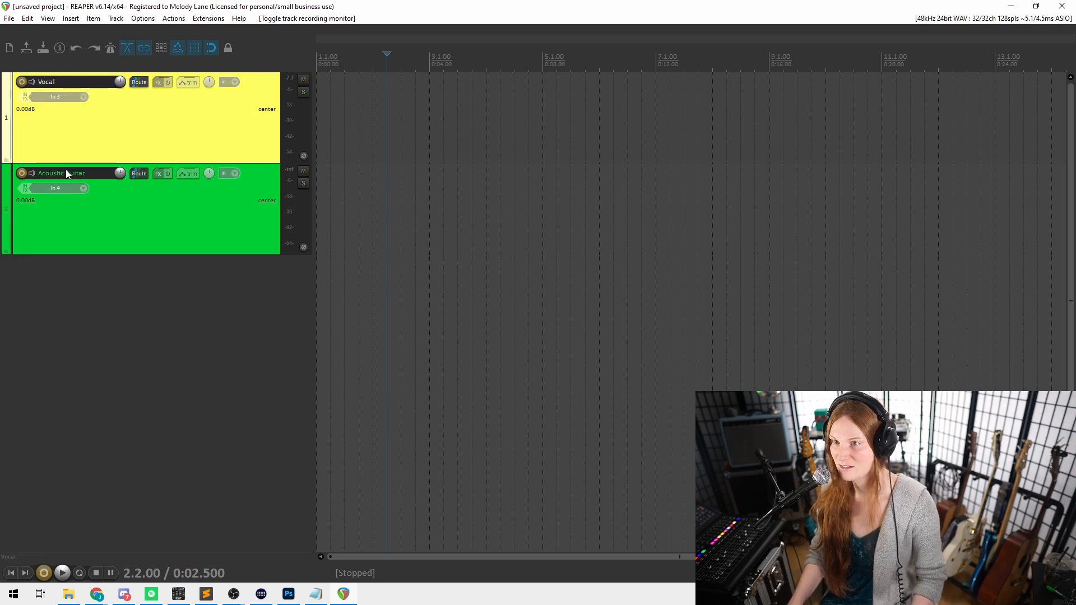
{"action": "left_click", "coordinate": [22, 82]}
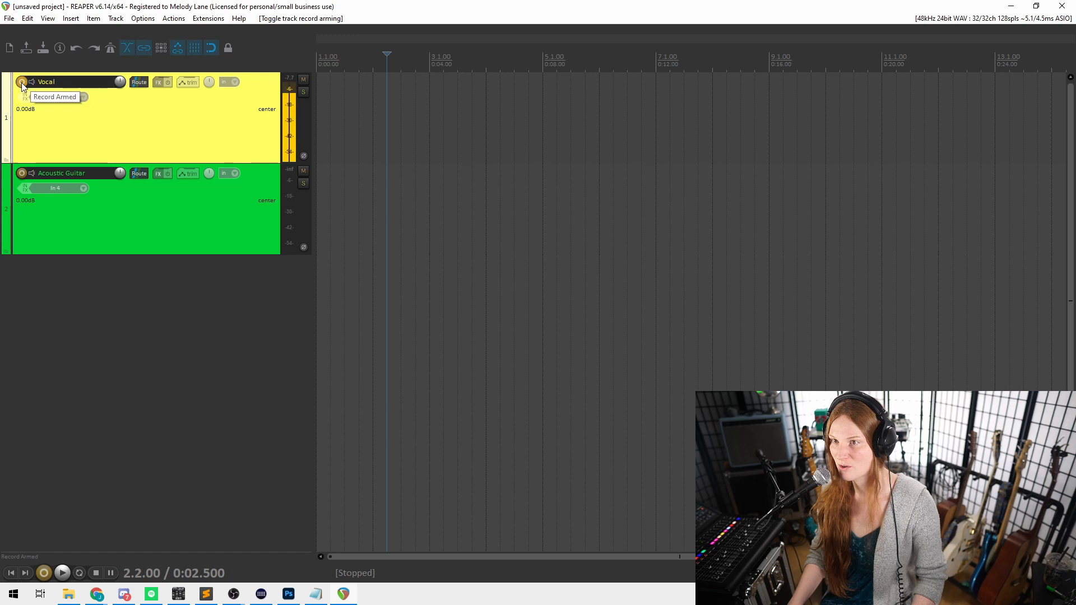
{"action": "left_click", "coordinate": [24, 173]}
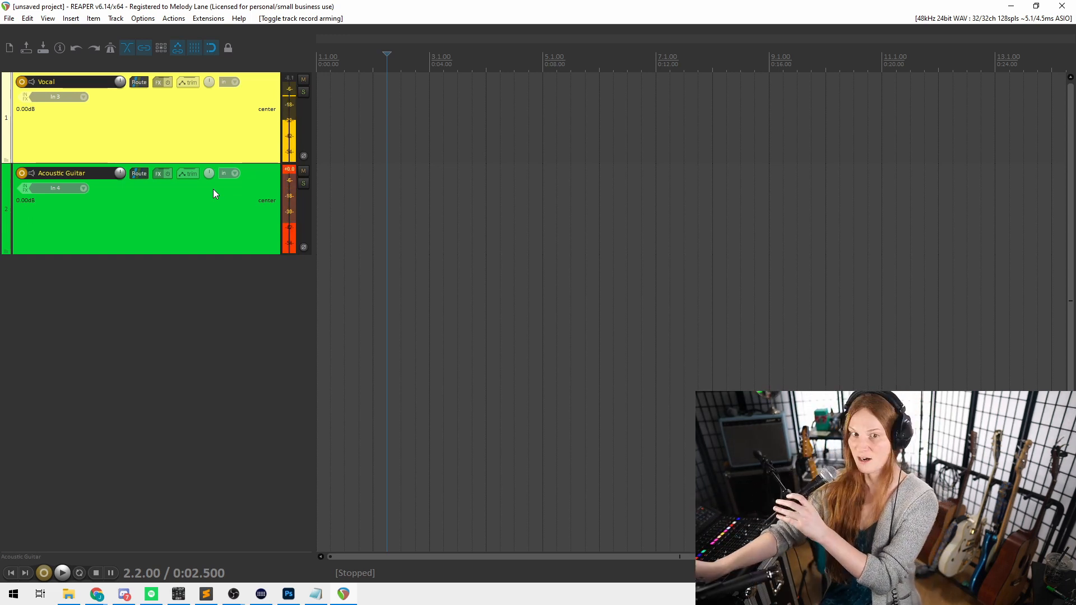
{"action": "left_click", "coordinate": [220, 244]}
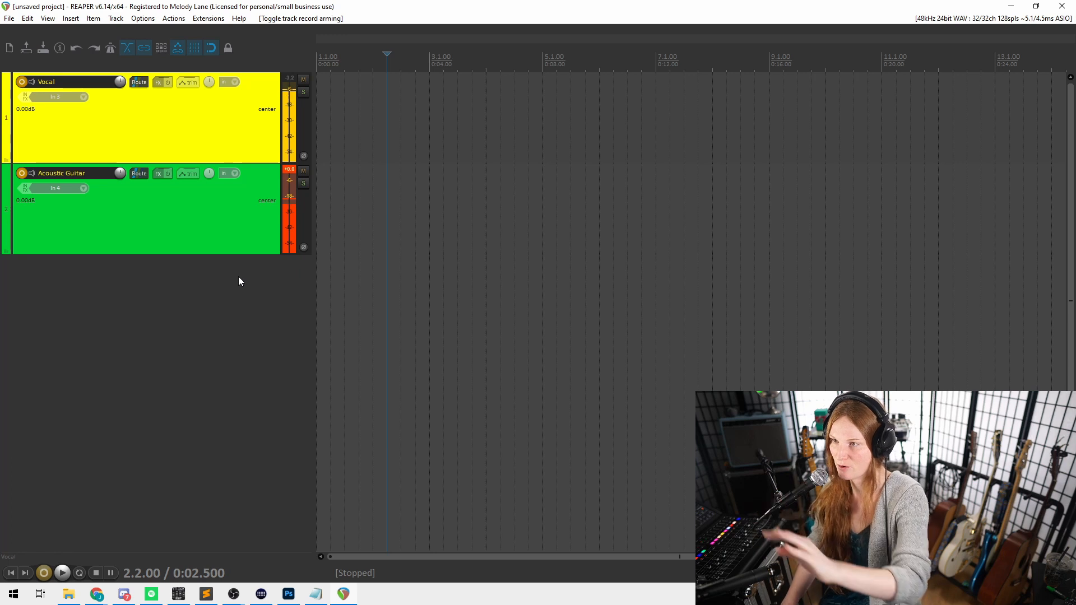
{"action": "left_click", "coordinate": [10, 19]}
{"action": "mouse_move", "coordinate": [65, 121]}
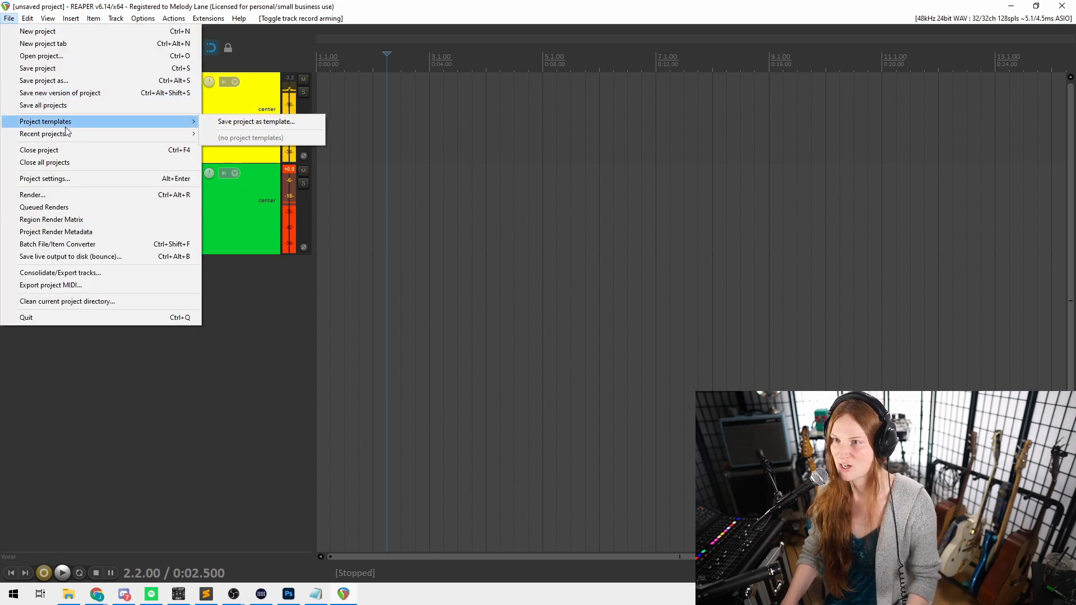
{"action": "left_click", "coordinate": [217, 122]}
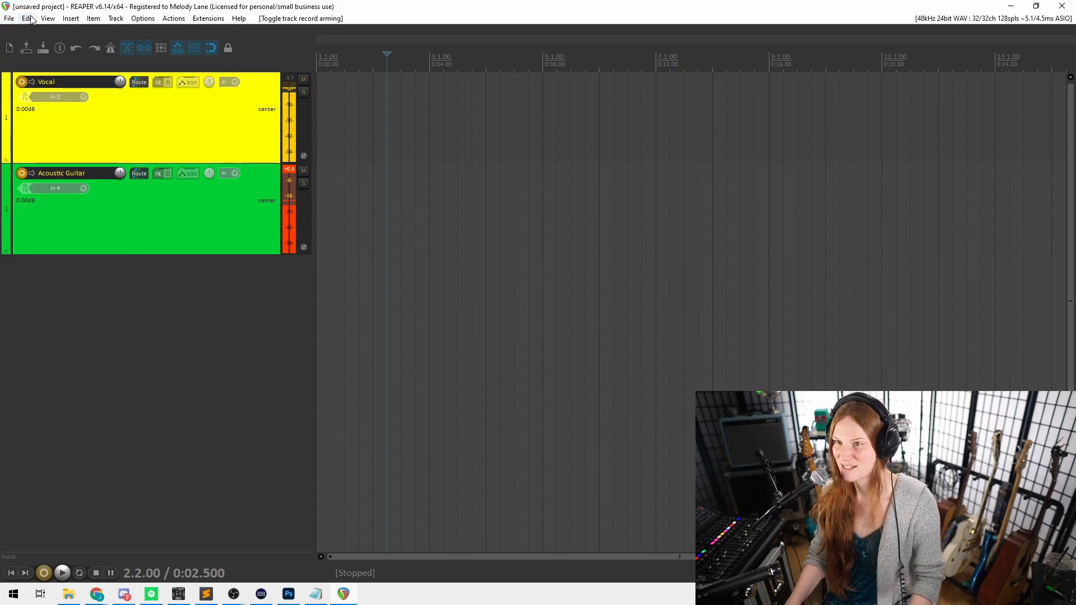
{"action": "left_click", "coordinate": [11, 21]}
{"action": "left_click", "coordinate": [10, 20]}
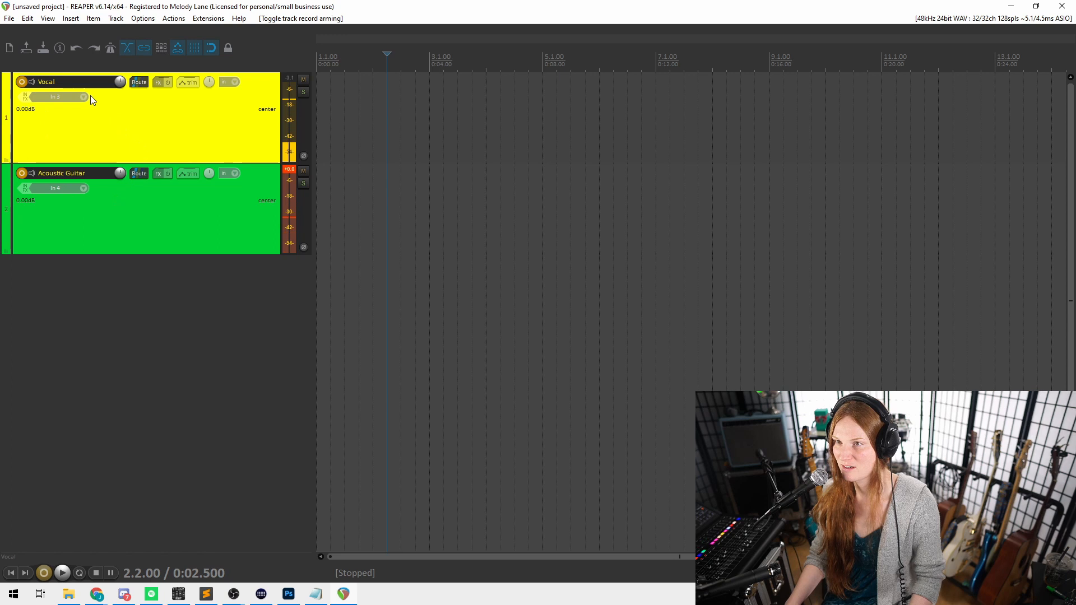
Start saving the project as a template and browse to the Nvme 2 (F:) drive.
{"action": "left_click", "coordinate": [3, 21]}
{"action": "mouse_move", "coordinate": [123, 126]}
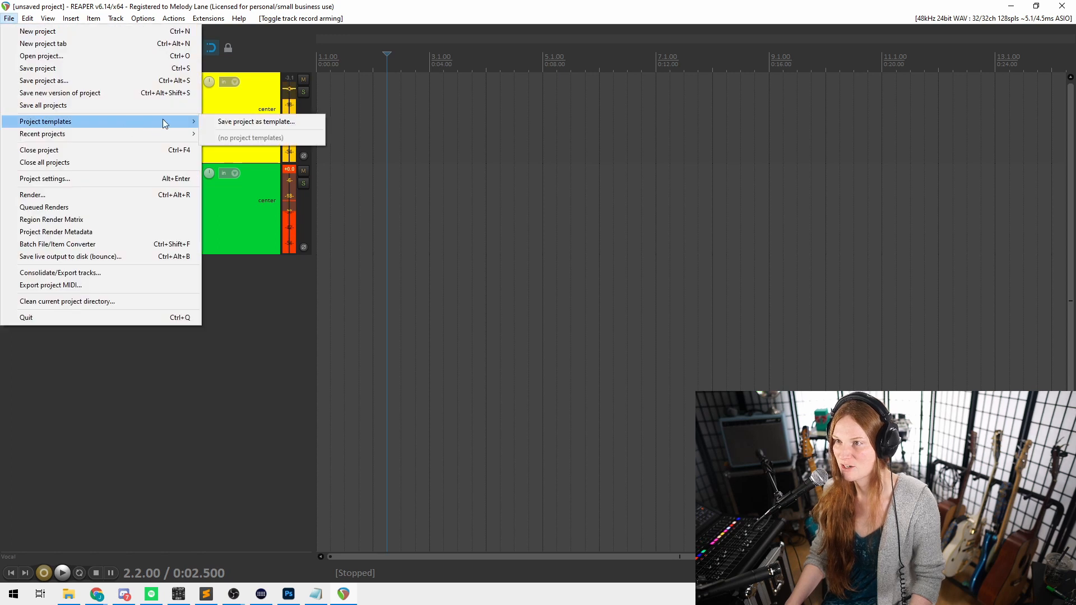
{"action": "left_click", "coordinate": [230, 123]}
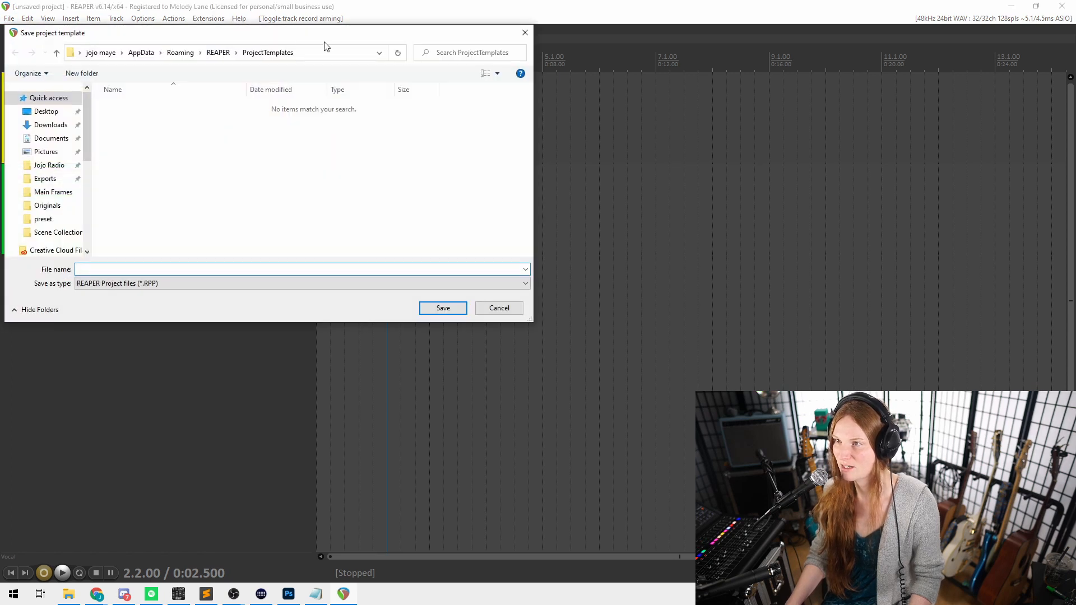
{"action": "left_click_drag", "start_coordinate": [90, 99], "coordinate": [93, 147]}
{"action": "left_click", "coordinate": [72, 157]}
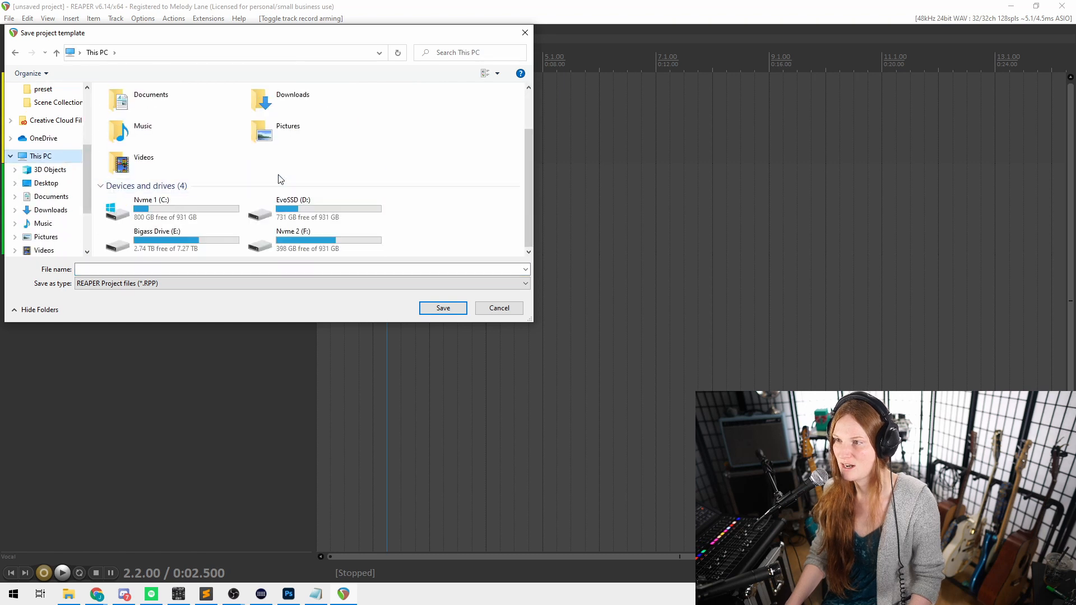
{"action": "double_click", "coordinate": [314, 238]}
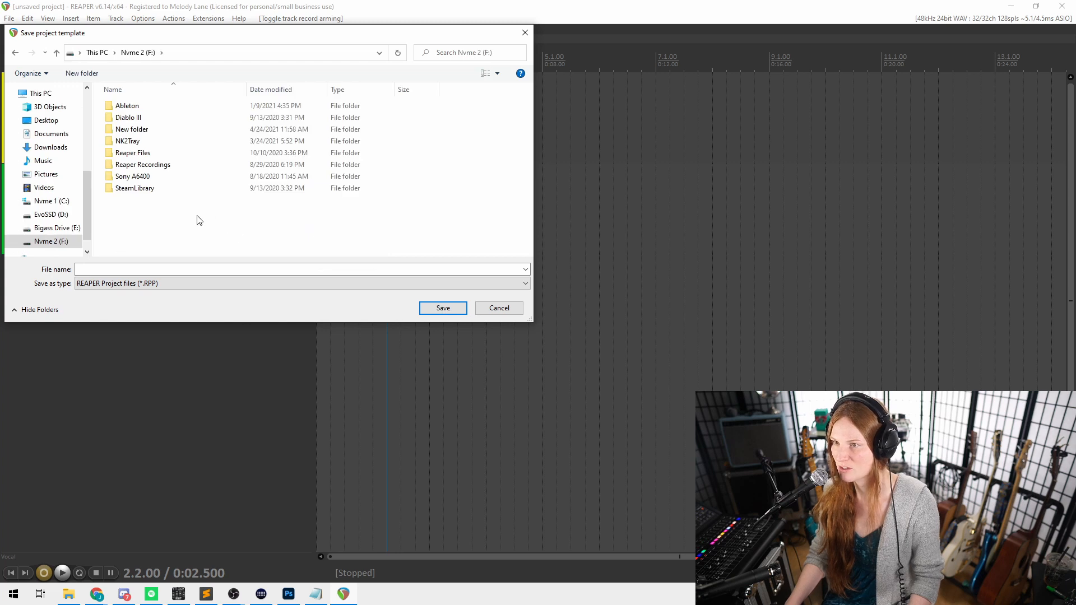
Create a new folder named "Whatever You Want" on the Nvme 2 (F:) drive.
{"action": "right_click", "coordinate": [153, 224]}
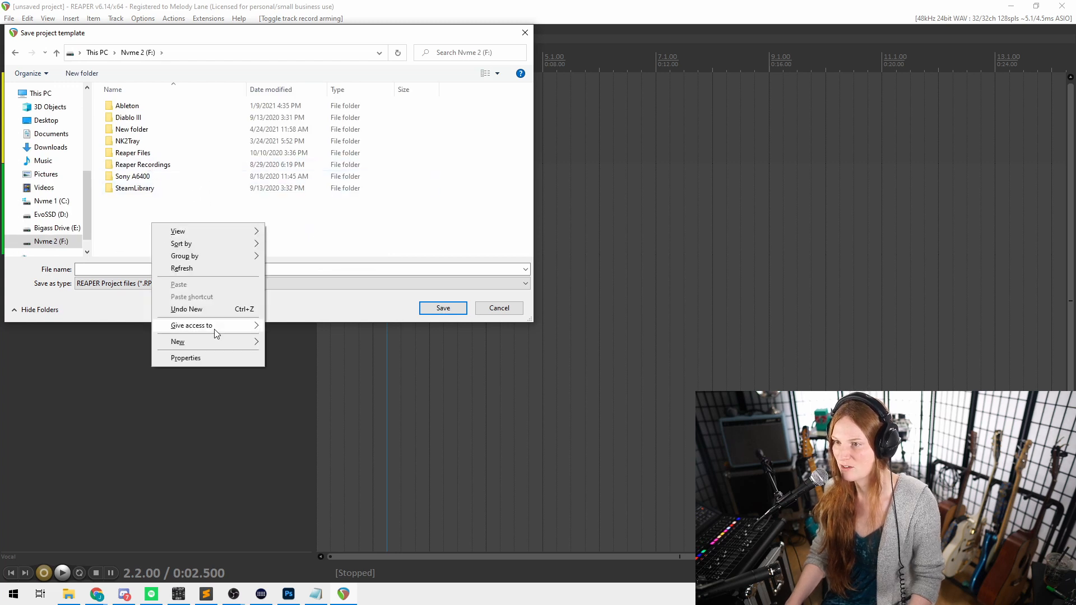
{"action": "mouse_move", "coordinate": [224, 341]}
{"action": "left_click", "coordinate": [291, 343]}
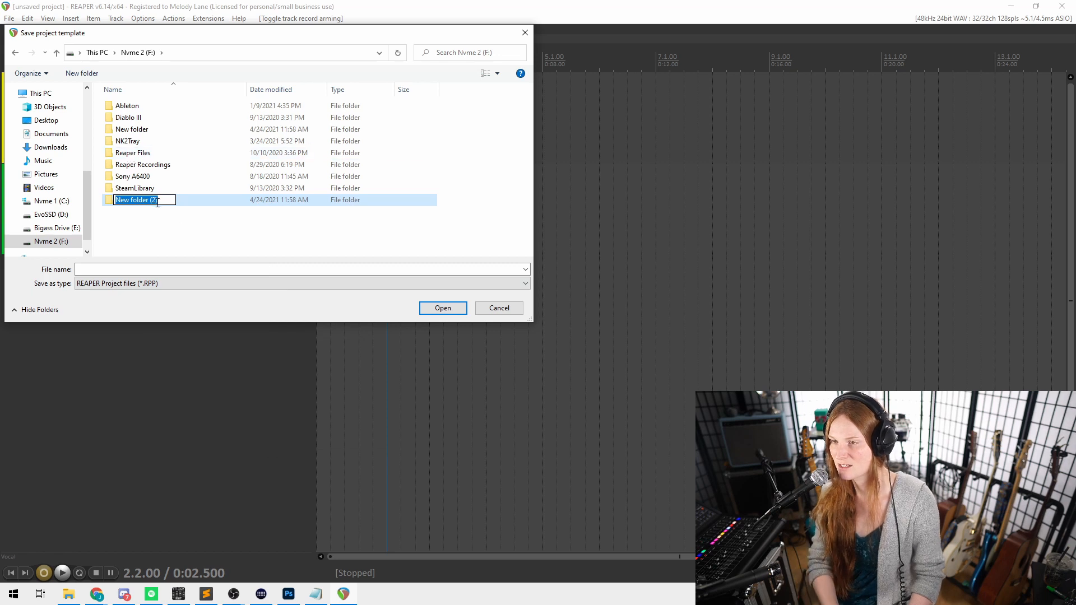
{"action": "type", "text": "Whatever You Want"}
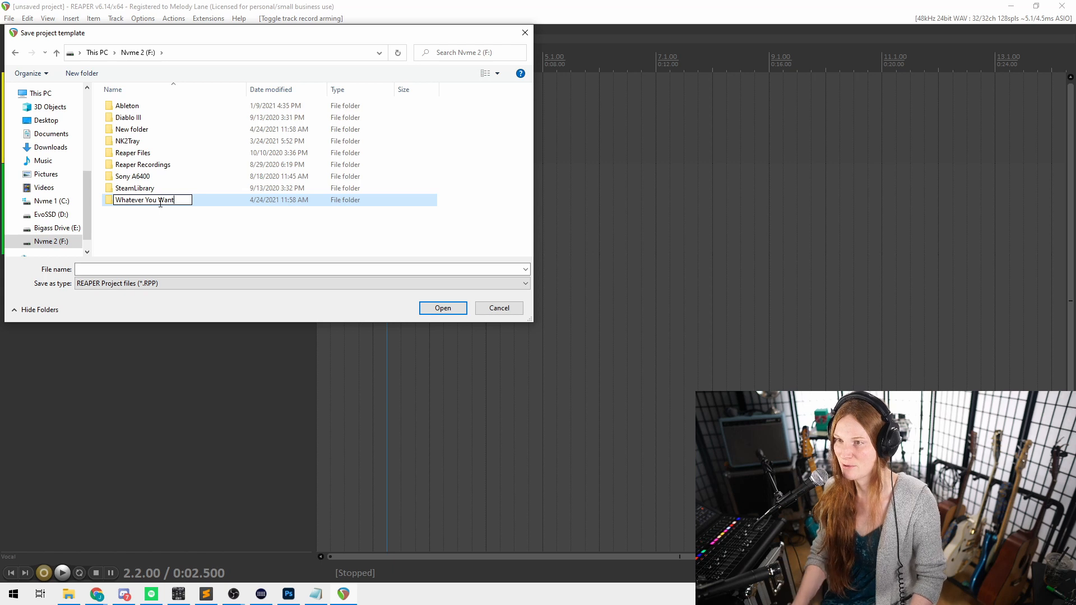
{"action": "left_click", "coordinate": [170, 201]}
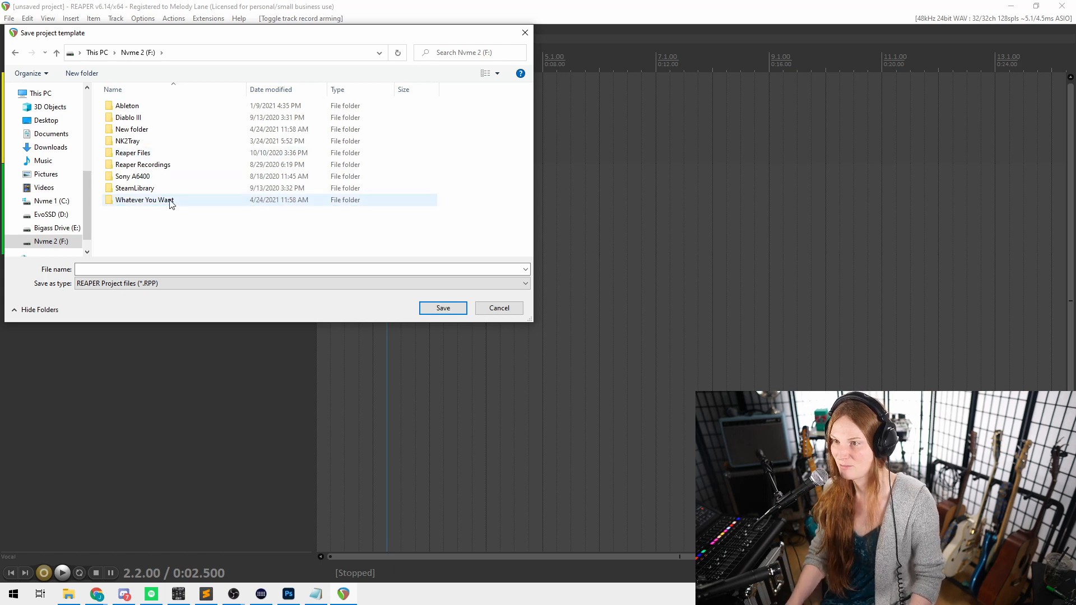
Save the project template as "Reaper Template" in the "Whatever You Want" folder.
{"action": "double_click", "coordinate": [170, 202]}
{"action": "left_click", "coordinate": [205, 271]}
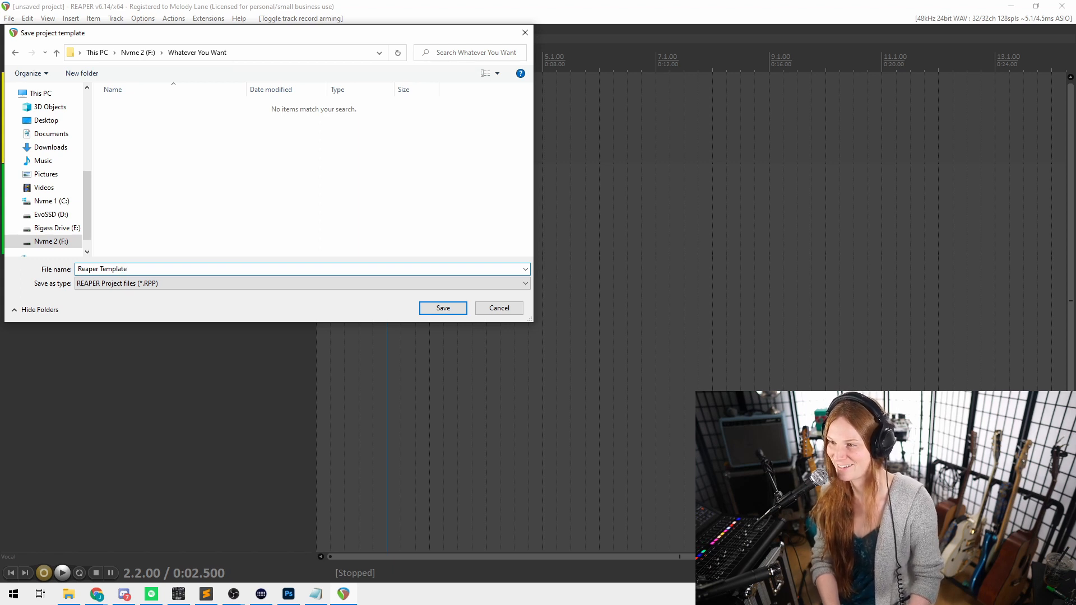
{"action": "left_click", "coordinate": [436, 307]}
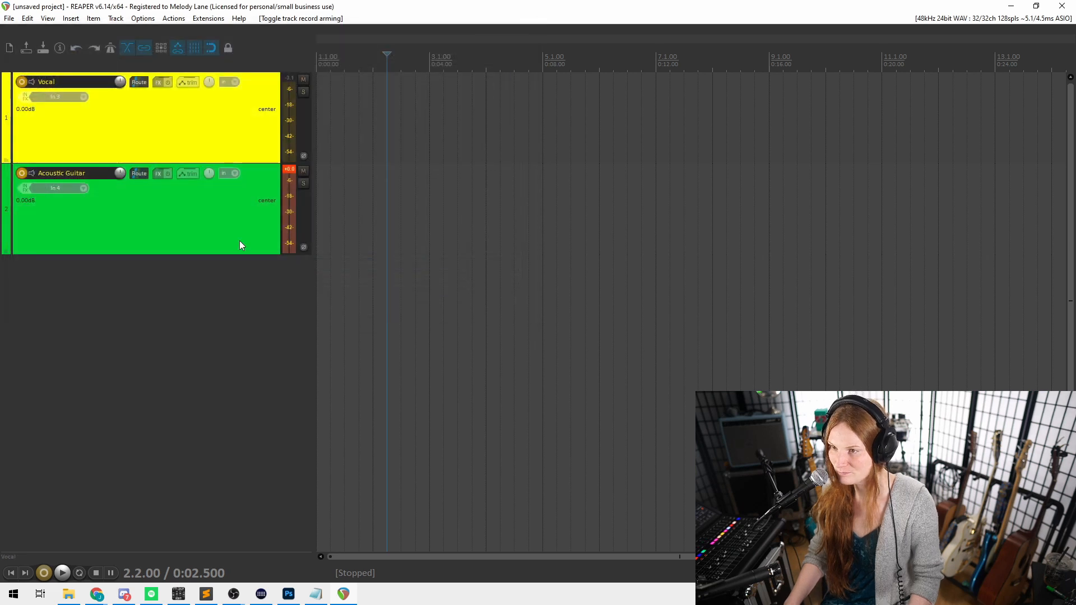
Open the preferences and show the Project settings page.
{"action": "left_click", "coordinate": [149, 20]}
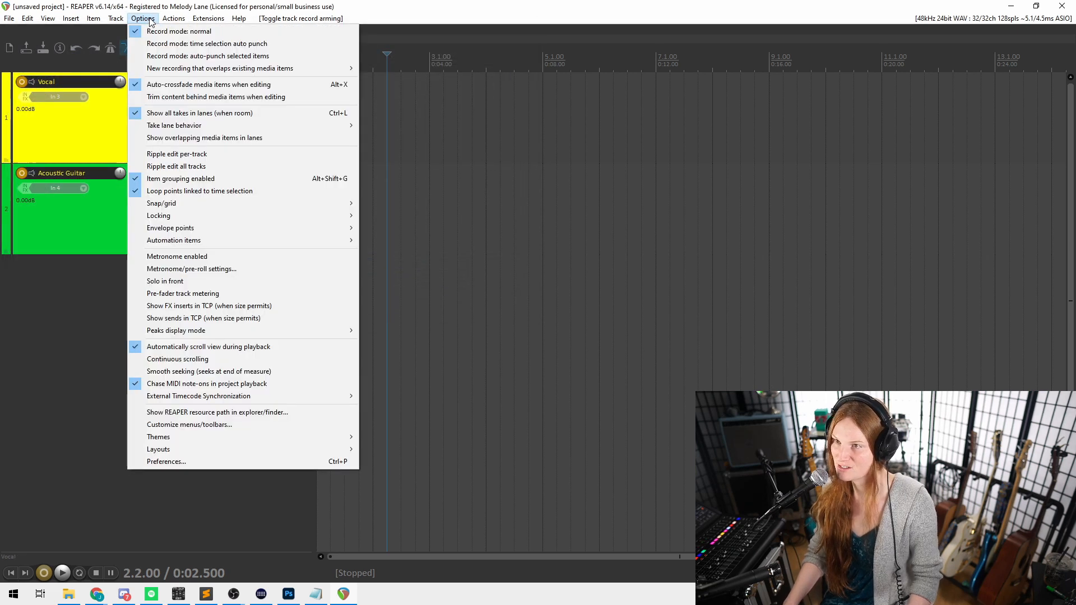
{"action": "left_click", "coordinate": [231, 461]}
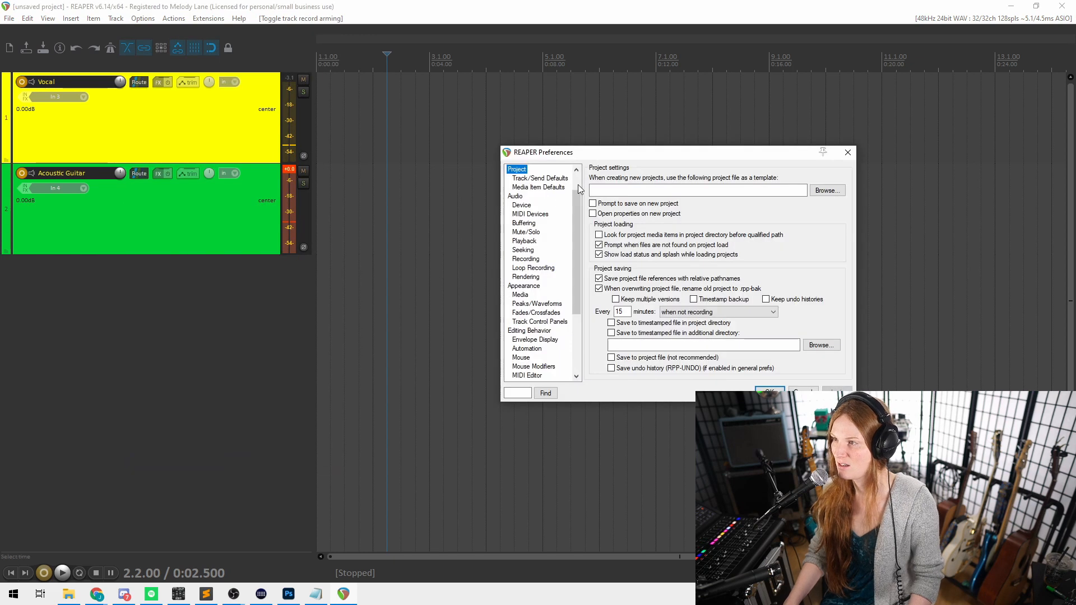
{"action": "scroll", "coordinate": [577, 177], "scroll_direction": "up", "scroll_amount": 1}
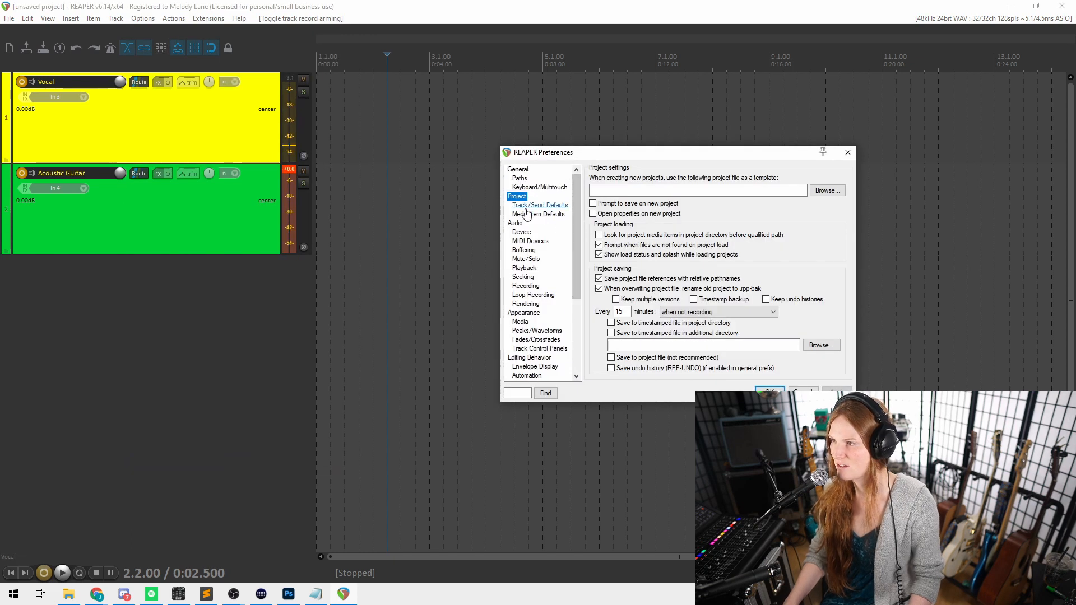
{"action": "left_click", "coordinate": [520, 170]}
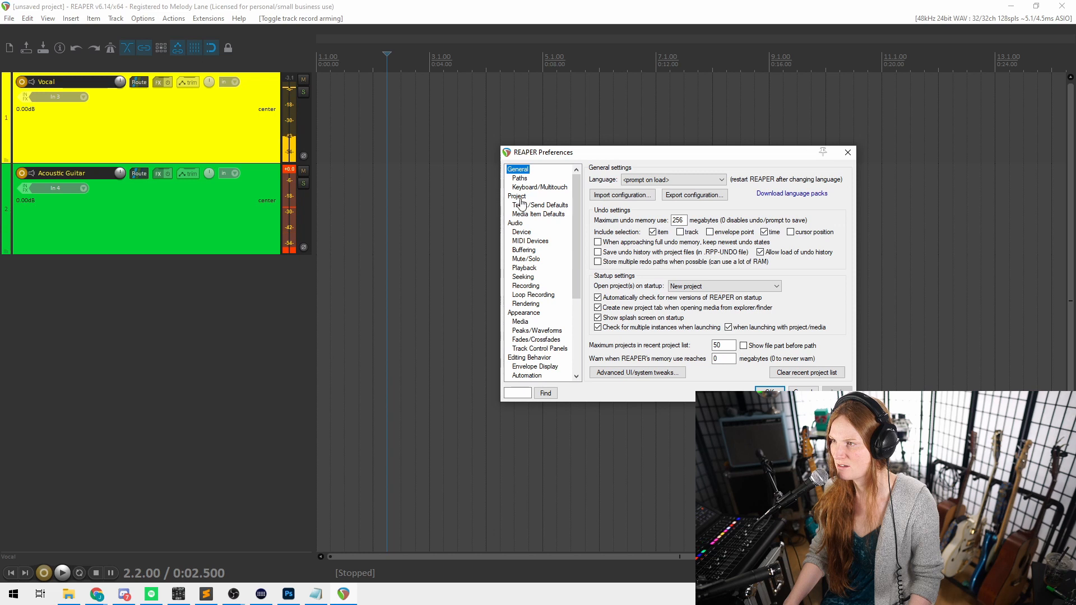
{"action": "left_click", "coordinate": [515, 197]}
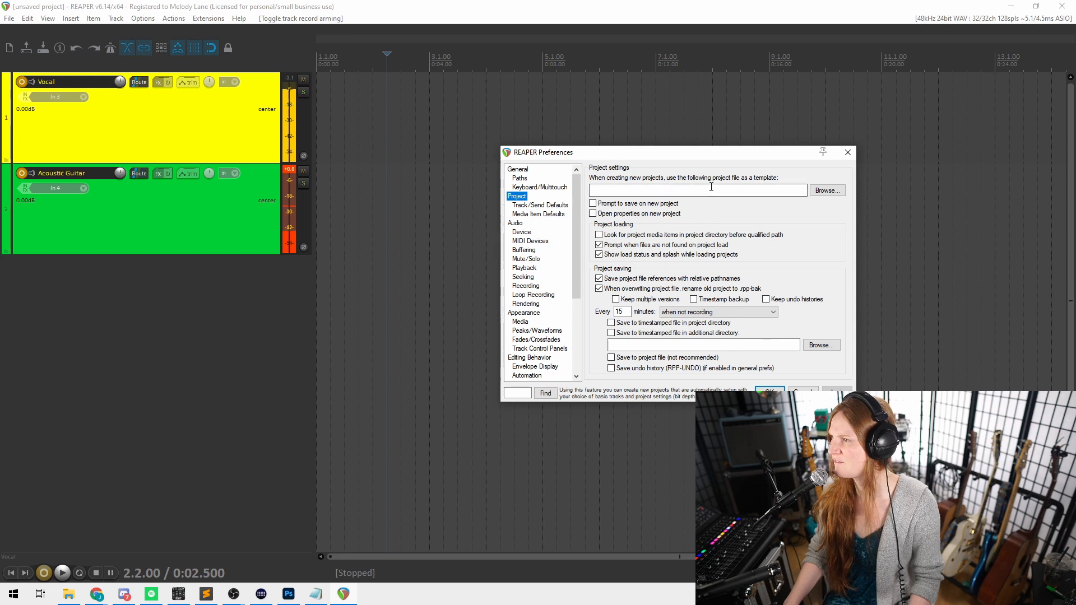
Set "Reaper Template" from the "Whatever You Want" folder on Nvme 2 (F:) as the template for new projects and apply the preferences.
{"action": "left_click", "coordinate": [828, 192]}
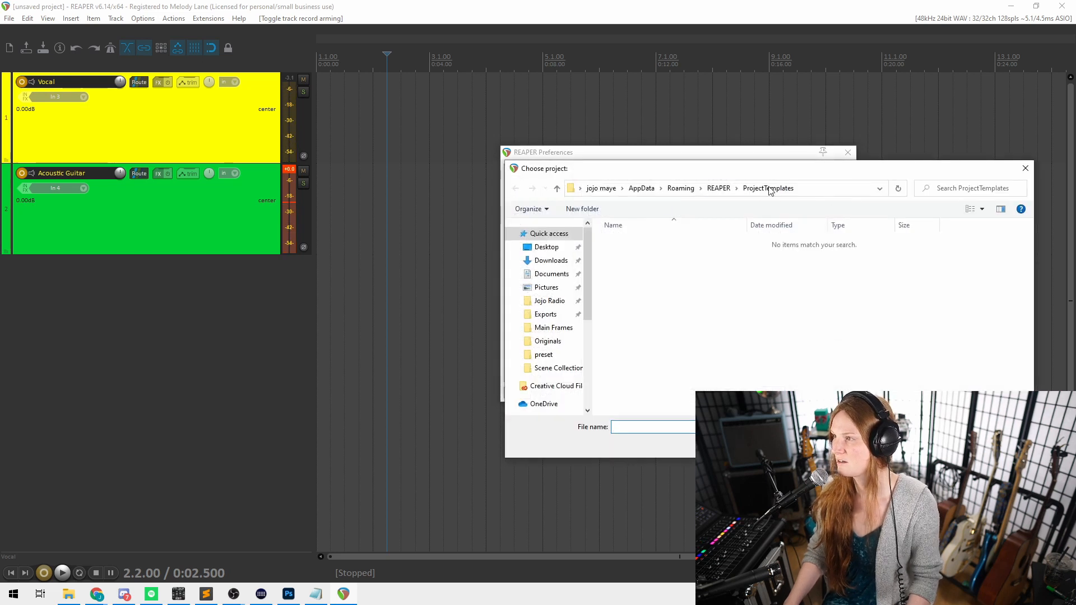
{"action": "scroll", "coordinate": [550, 326], "scroll_direction": "down", "scroll_amount": 3}
{"action": "left_click", "coordinate": [541, 332]}
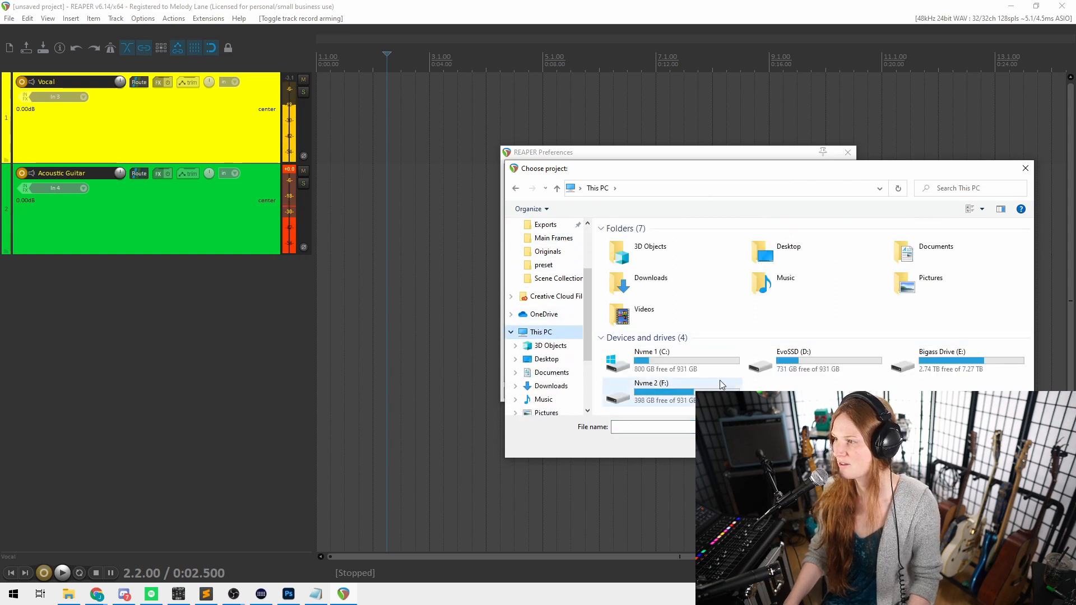
{"action": "double_click", "coordinate": [721, 383]}
{"action": "double_click", "coordinate": [664, 339]}
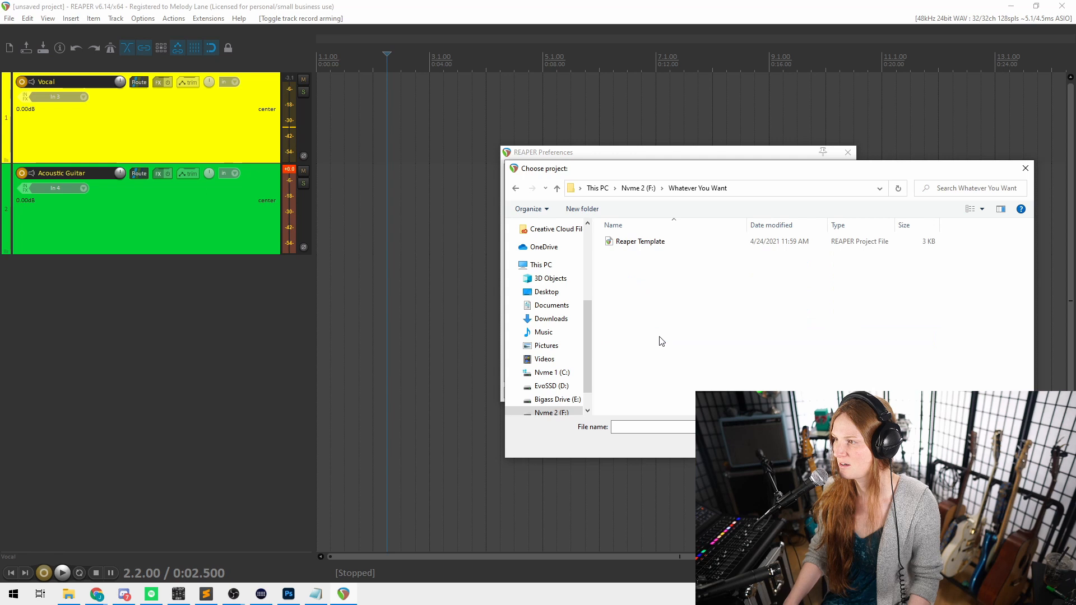
{"action": "left_click", "coordinate": [652, 249]}
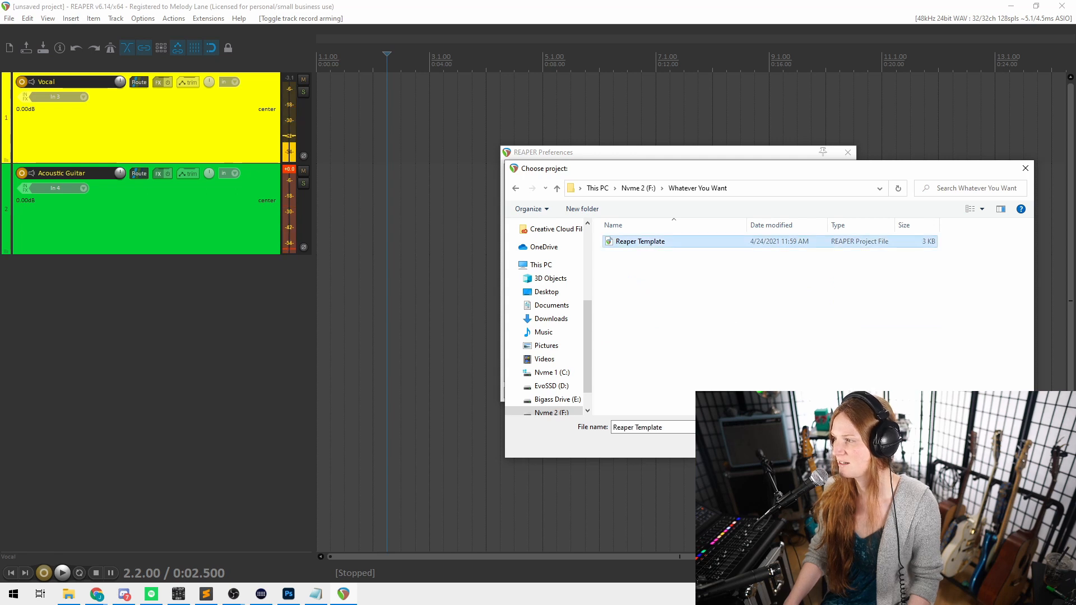
{"action": "double_click", "coordinate": [639, 242]}
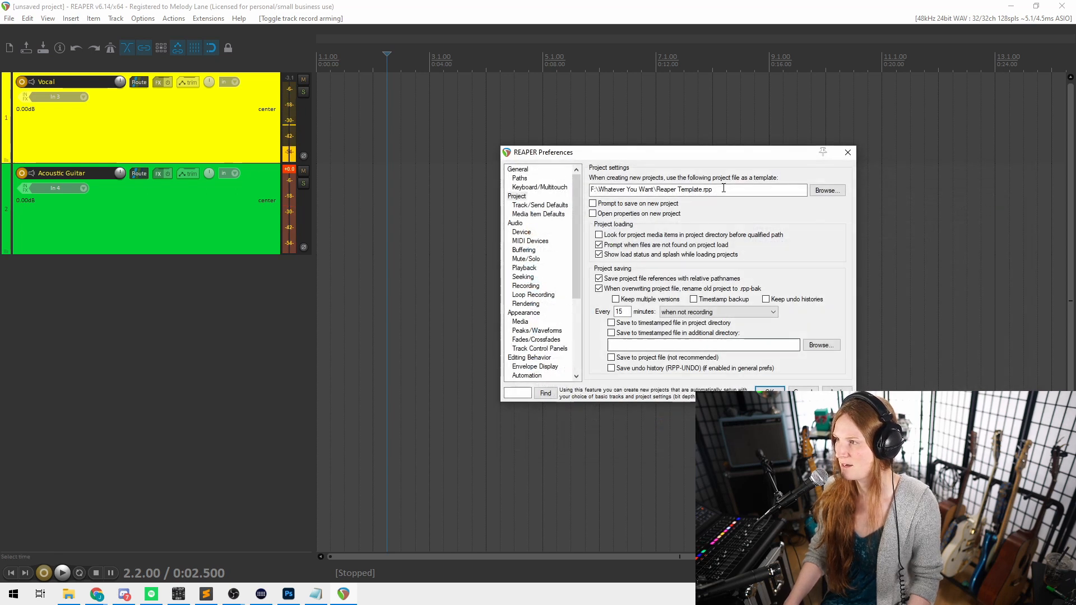
{"action": "left_click", "coordinate": [771, 391]}
Close REAPER without saving the project, minimize the browser and relaunch REAPER.
{"action": "left_click", "coordinate": [1062, 5]}
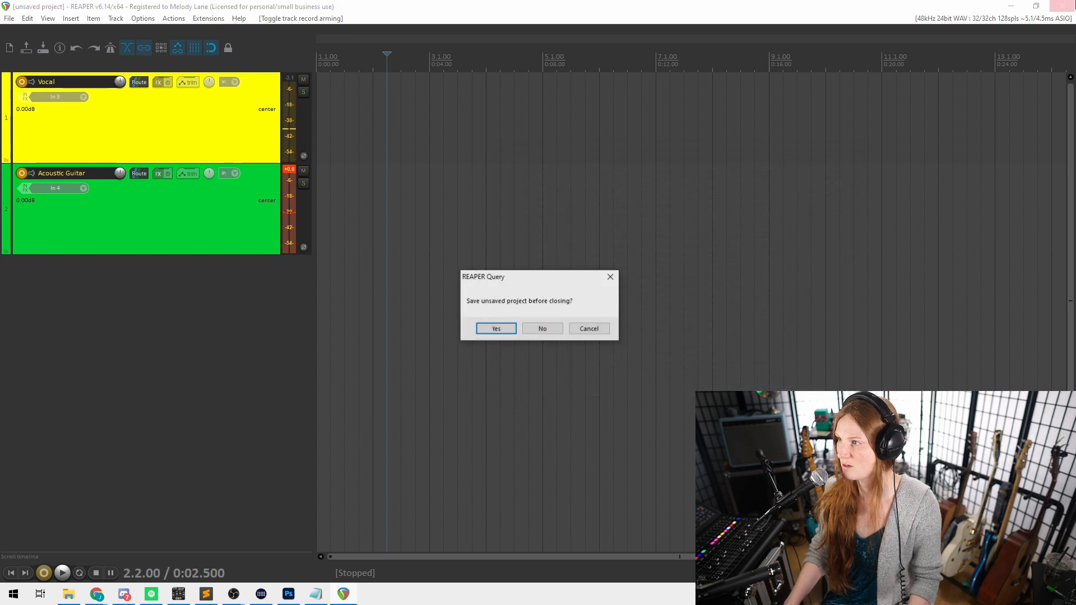
{"action": "left_click", "coordinate": [556, 330]}
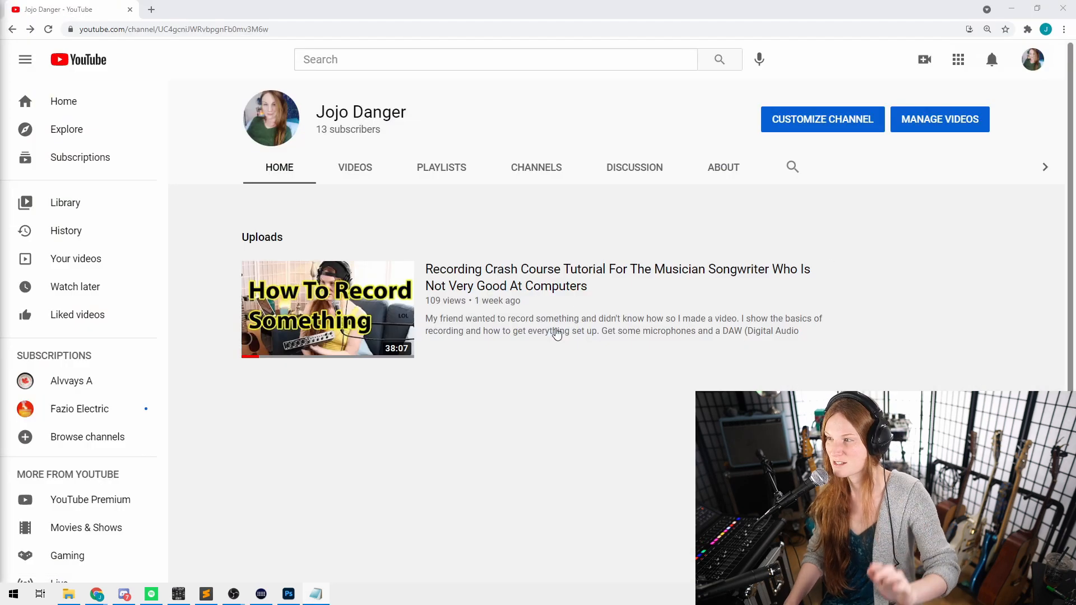
{"action": "left_click", "coordinate": [1008, 7]}
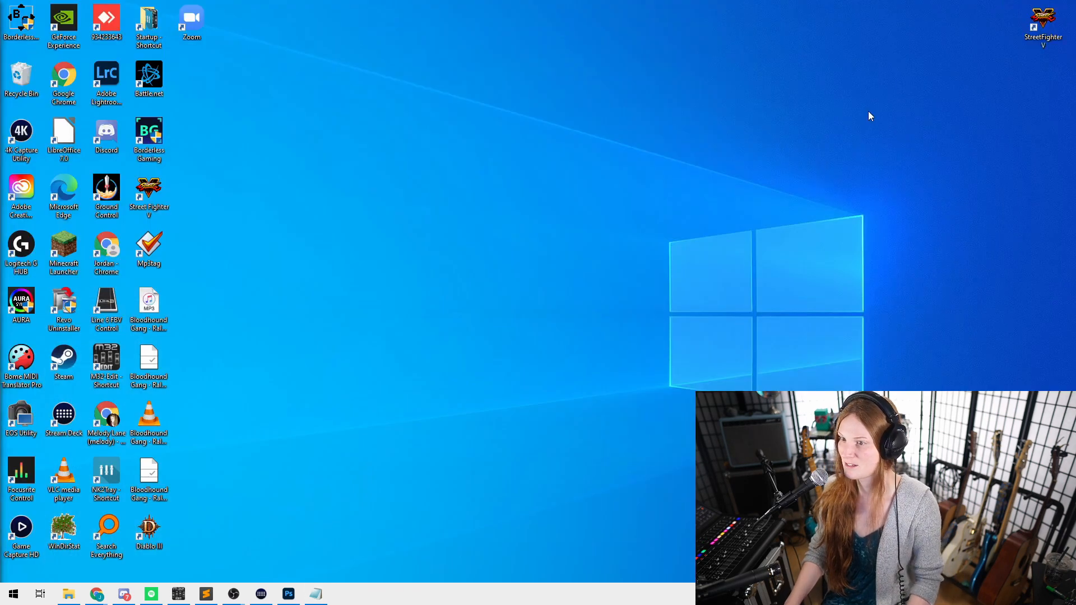
{"action": "key", "text": "super"}
{"action": "type", "text": "rea"}
{"action": "key", "text": "Return"}
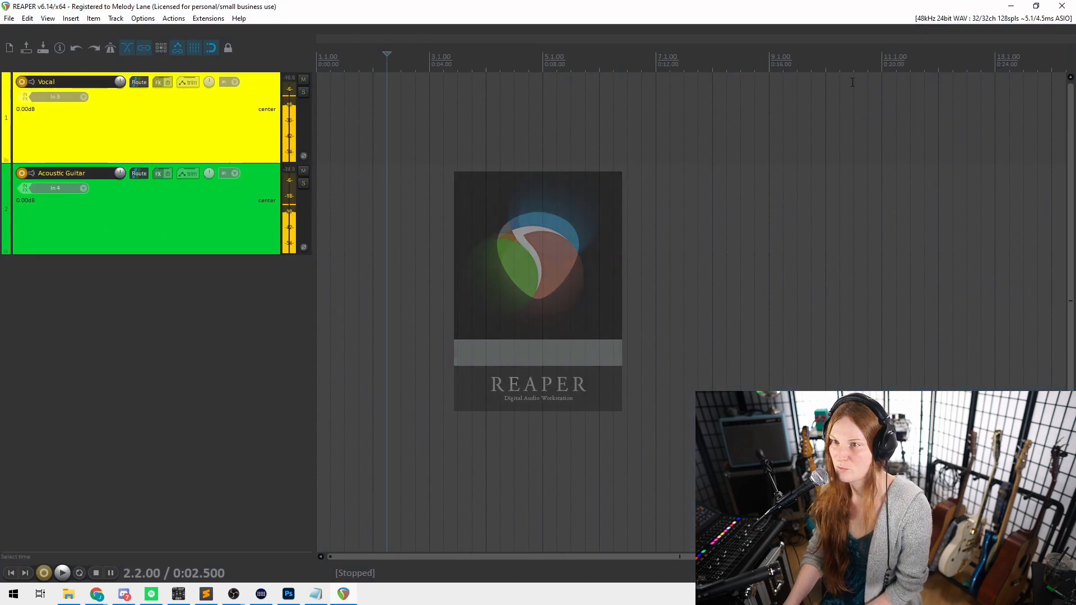
{"action": "left_click", "coordinate": [168, 183]}
{"action": "left_click", "coordinate": [170, 157]}
{"action": "left_click", "coordinate": [182, 199]}
{"action": "left_click", "coordinate": [186, 146]}
{"action": "left_click", "coordinate": [184, 205]}
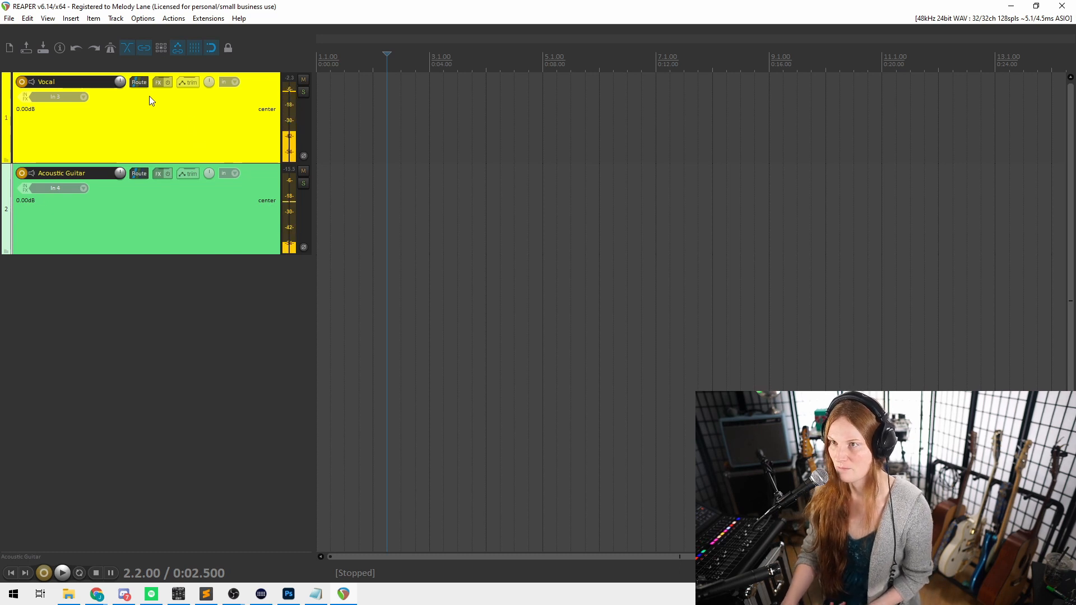
Start playback and enable the metronome.
{"action": "left_click", "coordinate": [111, 48]}
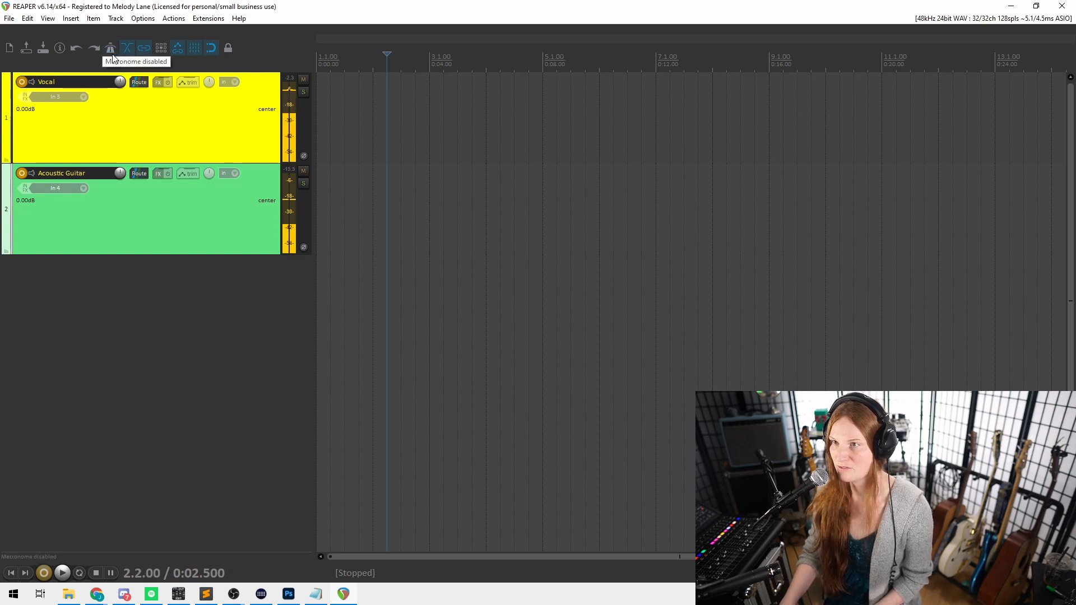
{"action": "left_click", "coordinate": [63, 572]}
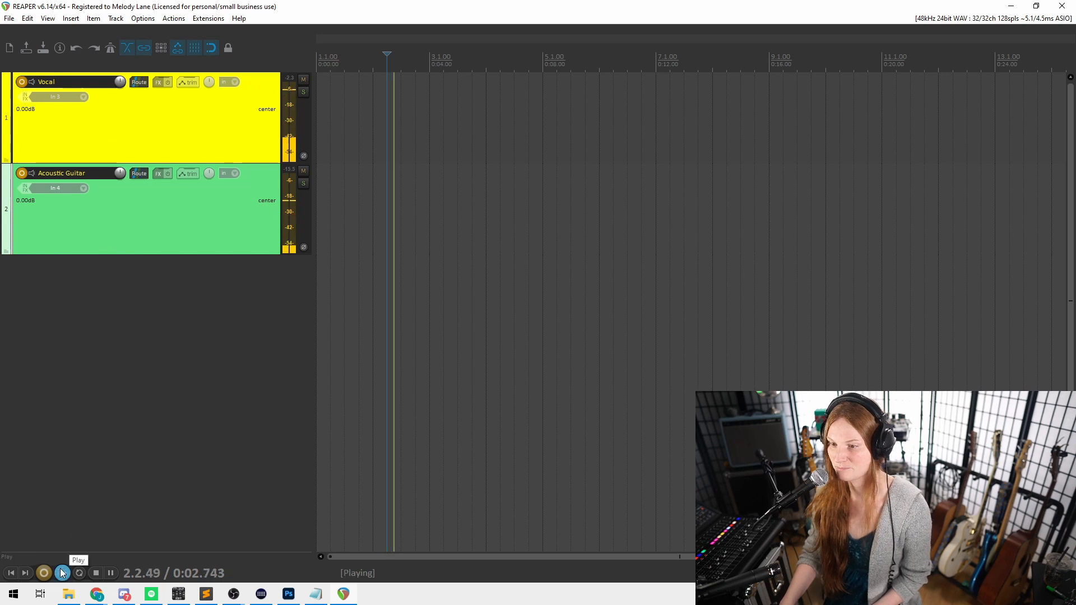
{"action": "left_click", "coordinate": [113, 48]}
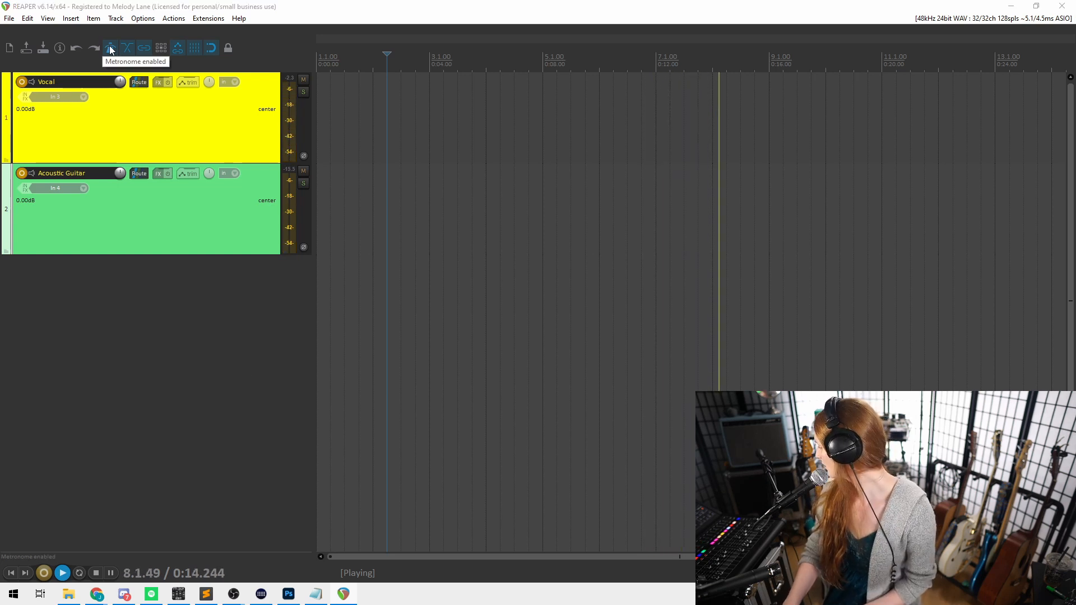
In the metronome settings, raise the primary beat volume to -0.94 dB and the secondary beat gain to +1.13 dB.
{"action": "right_click", "coordinate": [110, 49]}
{"action": "left_click_drag", "start_coordinate": [96, 87], "coordinate": [452, 99]}
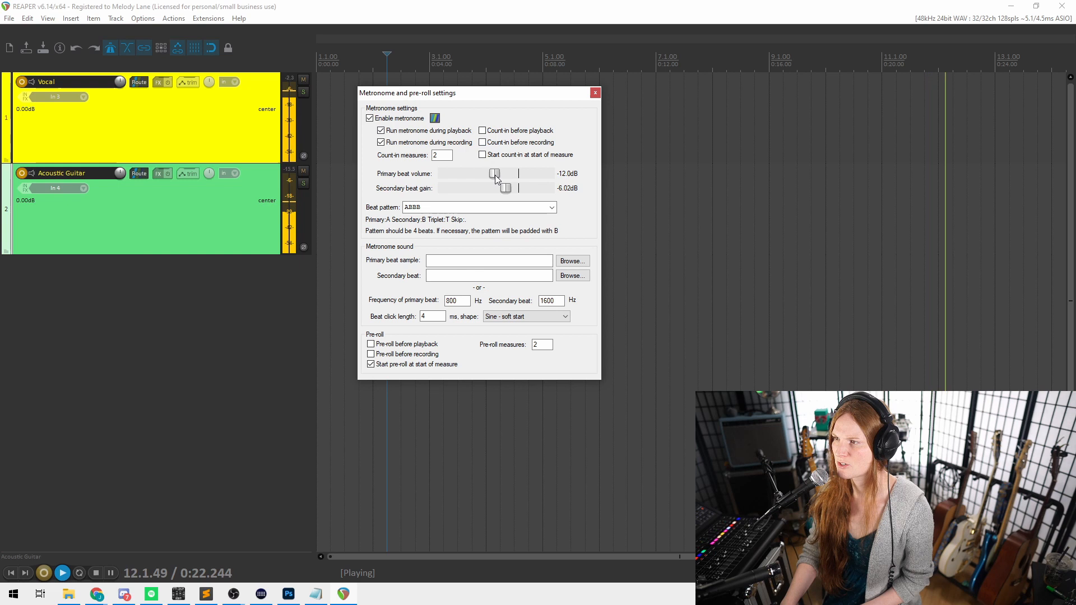
{"action": "left_click_drag", "start_coordinate": [498, 176], "coordinate": [531, 192]}
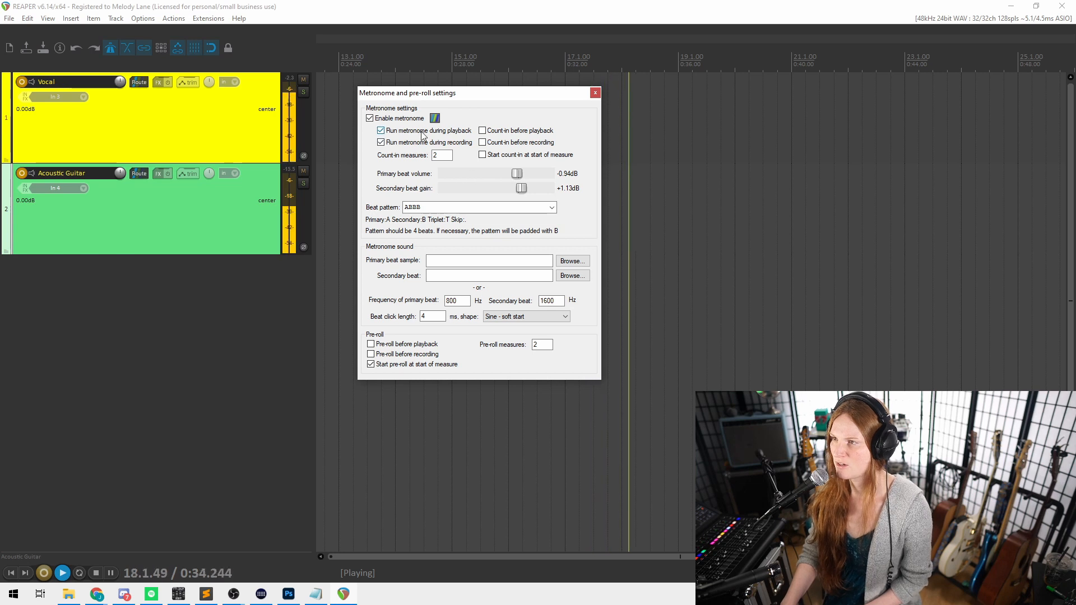
Switch "Run metronome during playback" off and back on, and close the metronome settings.
{"action": "left_click", "coordinate": [447, 132]}
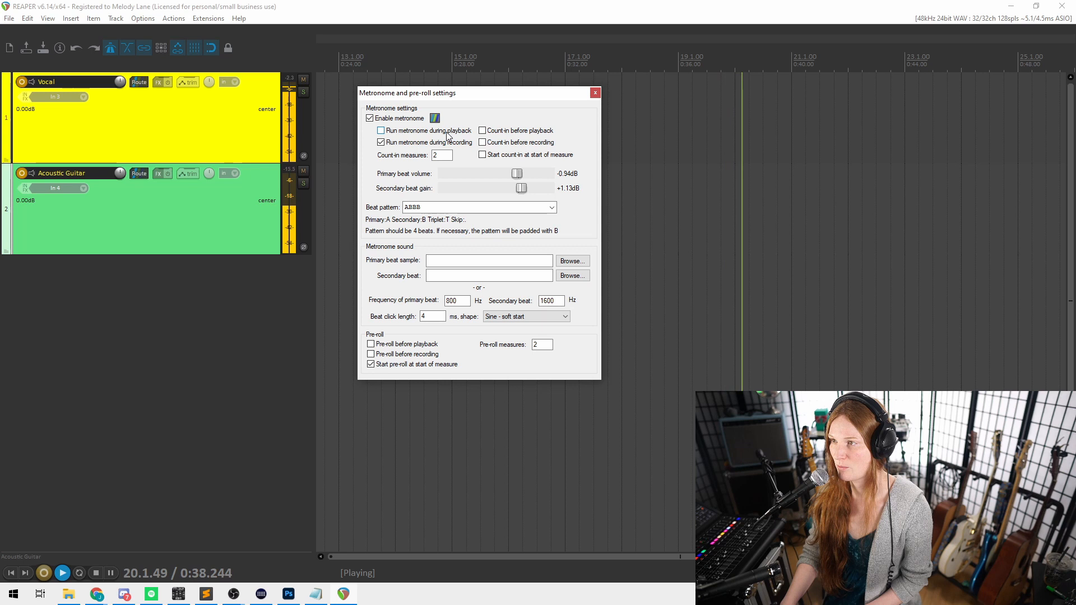
{"action": "left_click", "coordinate": [447, 132]}
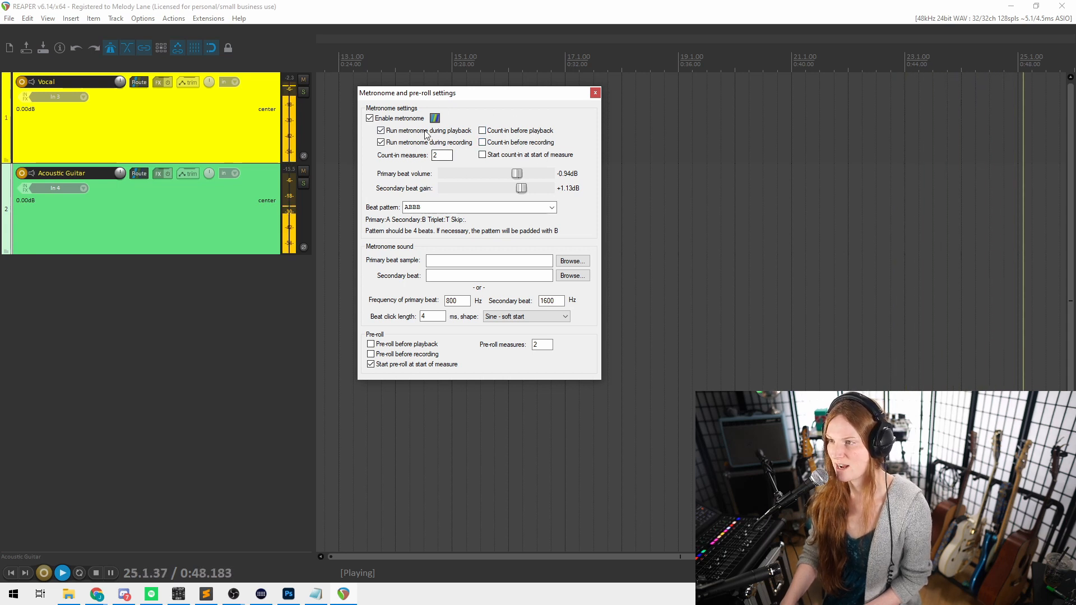
{"action": "left_click", "coordinate": [596, 92]}
Toggle the metronome during playback, leaving it enabled, and stop playback.
{"action": "left_click", "coordinate": [112, 50]}
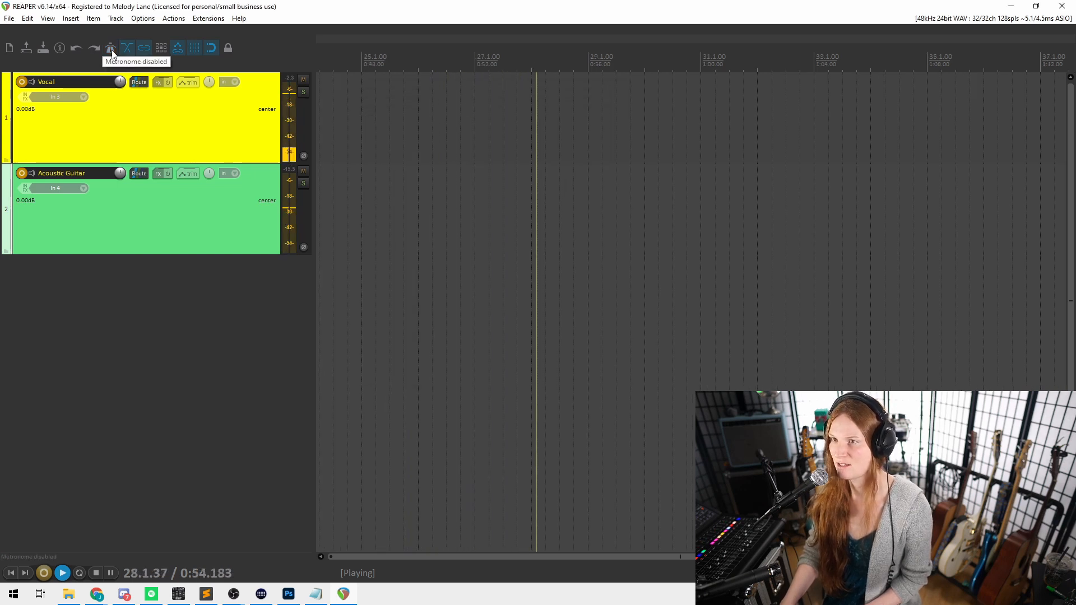
{"action": "left_click", "coordinate": [111, 49]}
{"action": "left_click", "coordinate": [112, 49]}
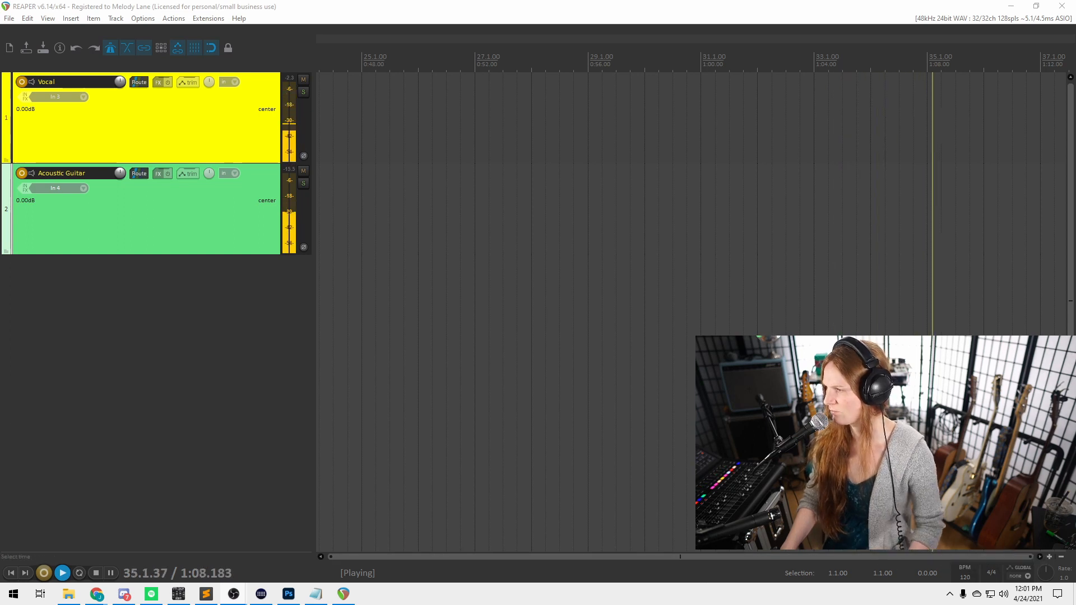
{"action": "key", "text": "space"}
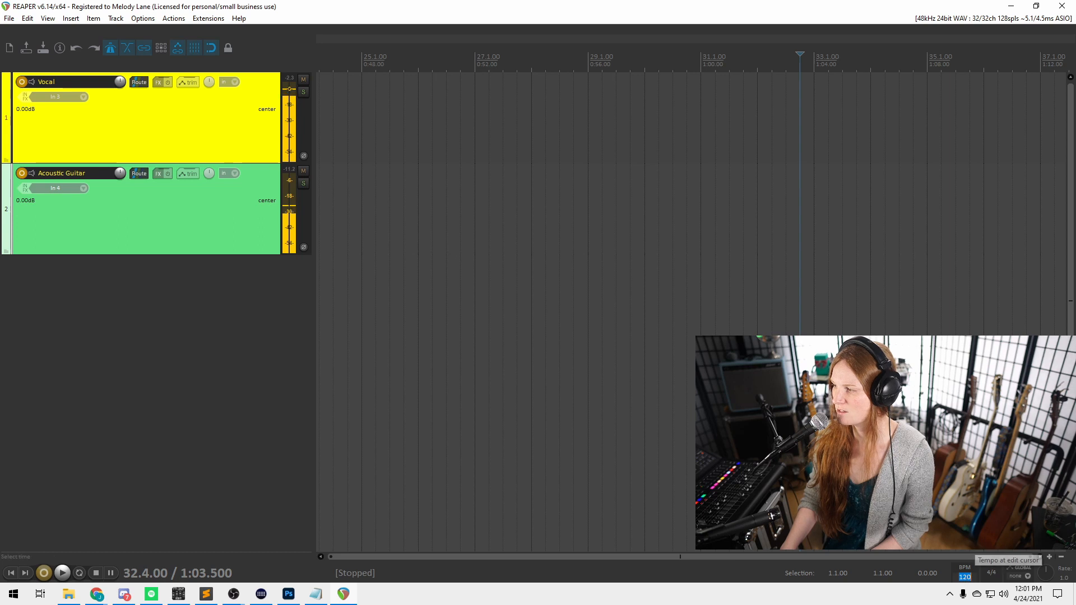
Set the project tempo to 200 BPM and play the metronome briefly at that speed.
{"action": "type", "text": "200"}
{"action": "key", "text": "Return"}
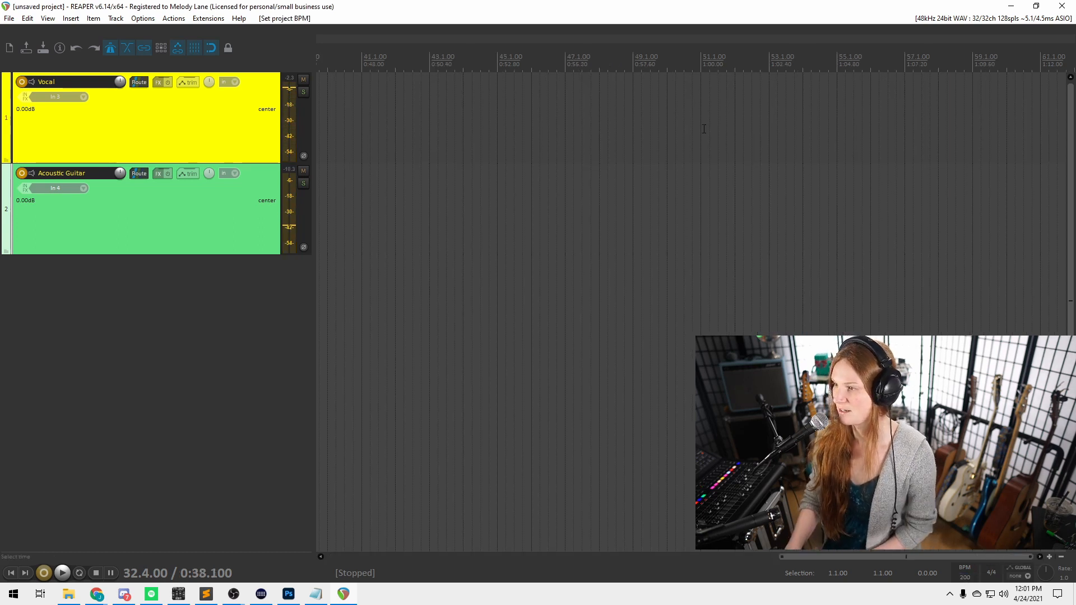
{"action": "left_click", "coordinate": [68, 571]}
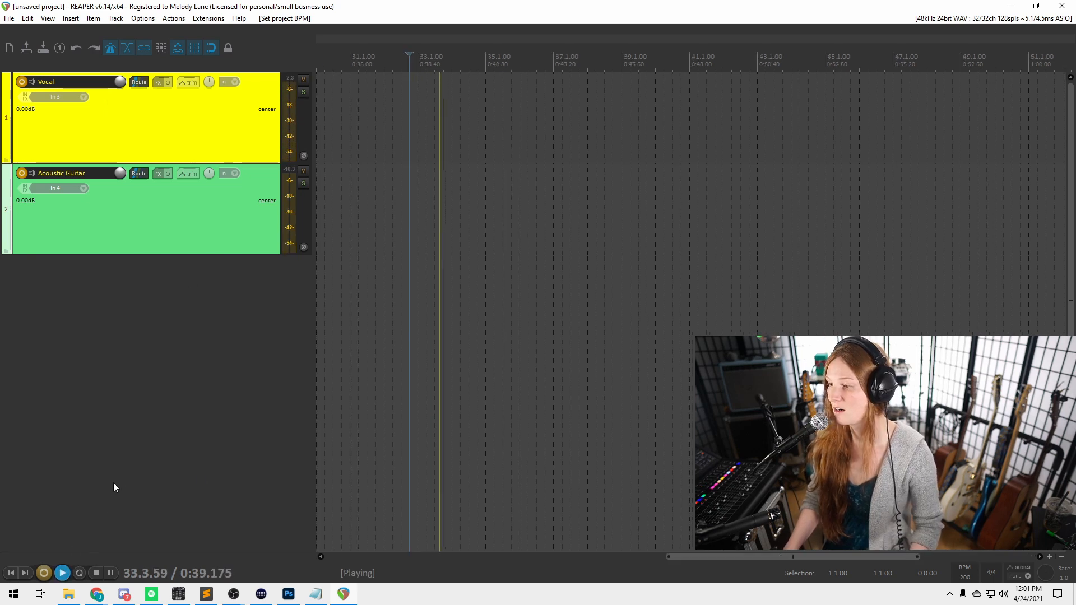
{"action": "key", "text": "space"}
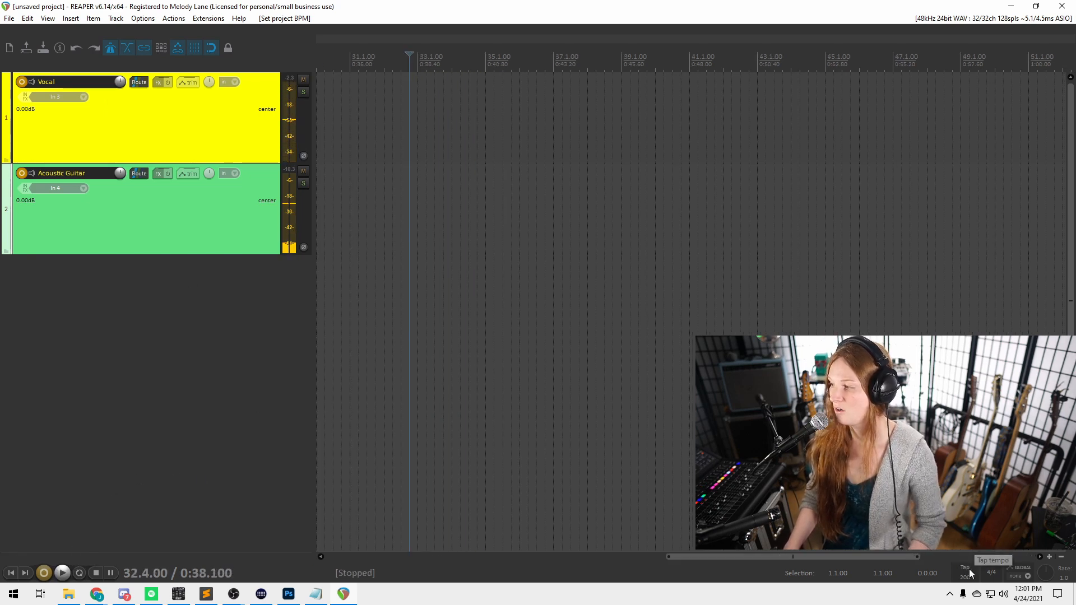
Set the project tempo to 100 BPM and play the metronome briefly at that speed.
{"action": "left_click", "coordinate": [966, 581]}
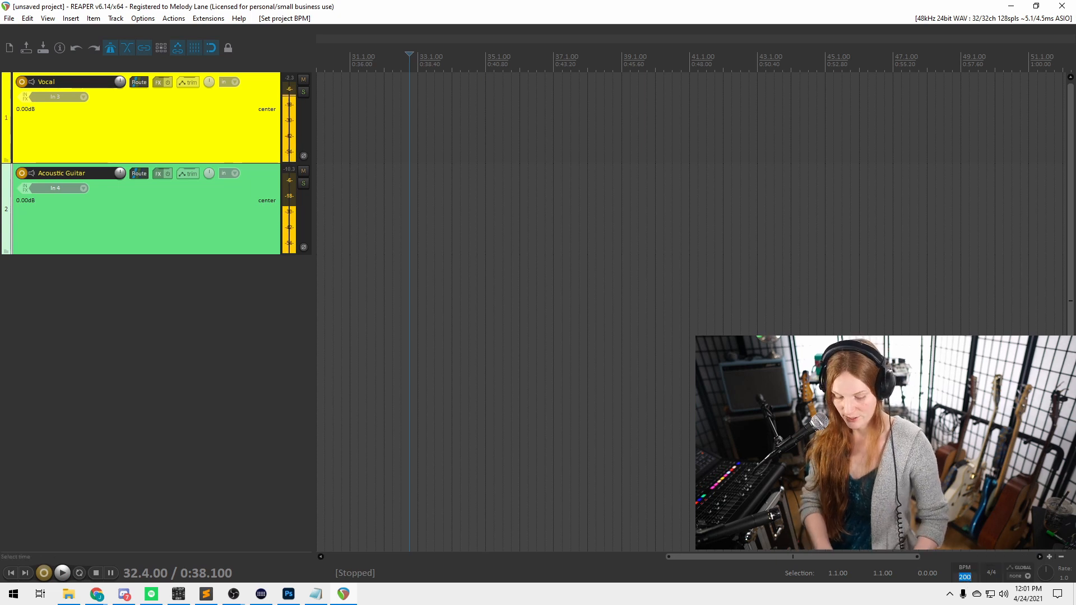
{"action": "type", "text": "100"}
{"action": "key", "text": "Return"}
{"action": "key", "text": "space"}
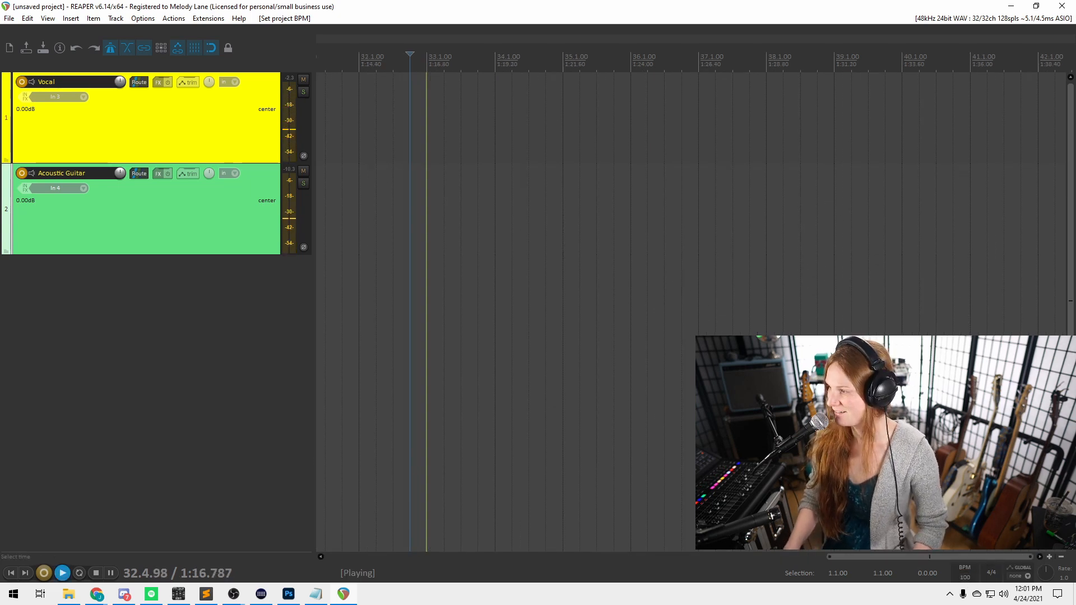
{"action": "key", "text": "space"}
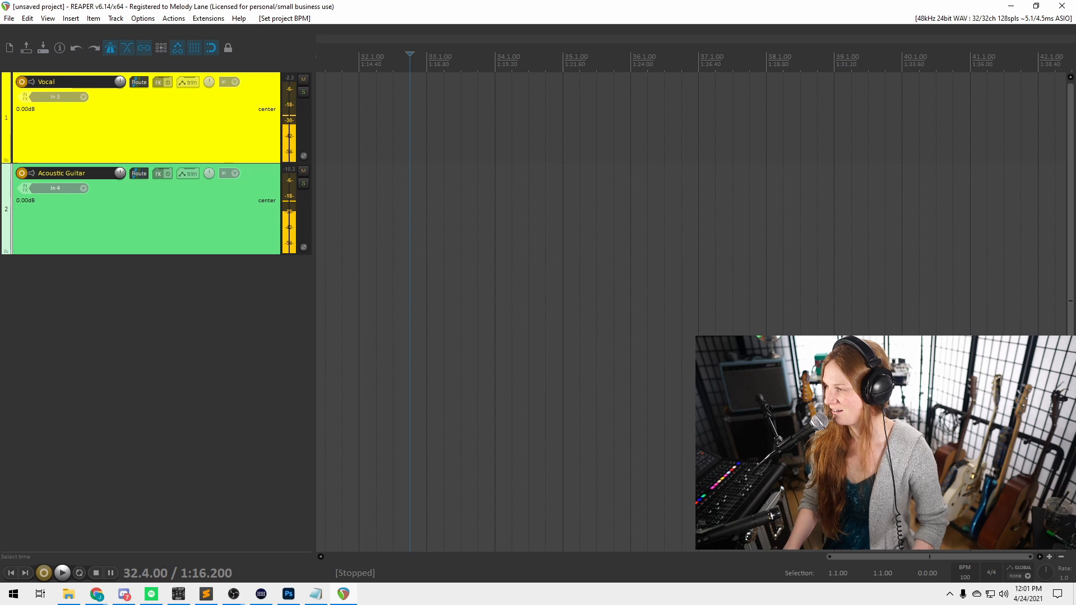
Tap in a project tempo of about 111 BPM.
{"action": "left_click", "coordinate": [962, 571]}
{"action": "left_click", "coordinate": [964, 569]}
{"action": "left_click", "coordinate": [970, 570]}
{"action": "left_click", "coordinate": [970, 571]}
{"action": "left_click", "coordinate": [970, 571]}
{"action": "left_click", "coordinate": [970, 570]}
{"action": "left_click", "coordinate": [970, 571]}
{"action": "left_click", "coordinate": [970, 571]}
{"action": "left_click", "coordinate": [970, 571]}
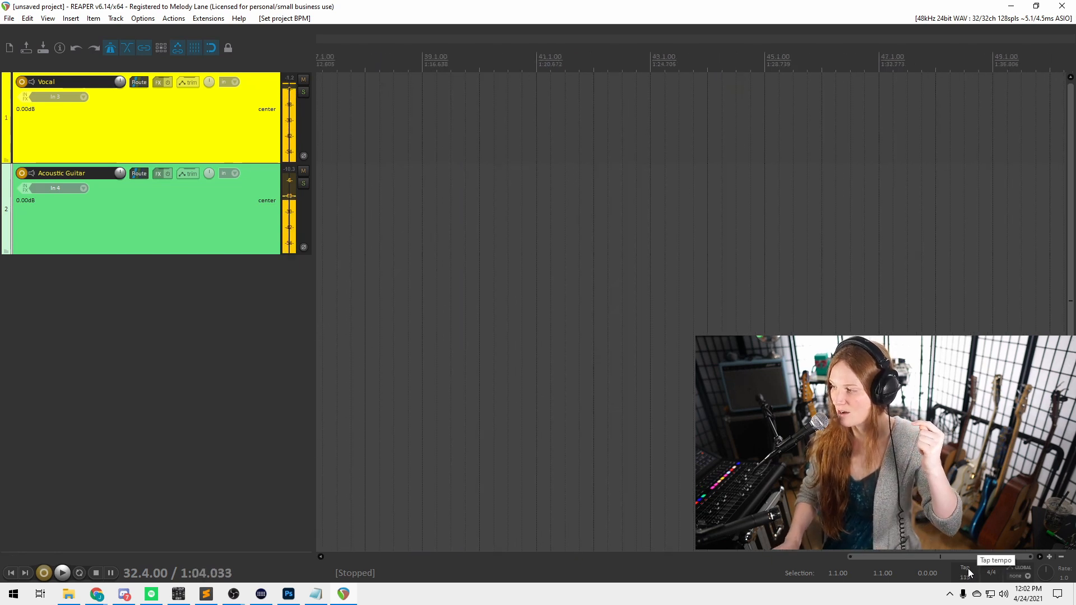
{"action": "left_click", "coordinate": [970, 570]}
{"action": "left_click", "coordinate": [970, 571]}
{"action": "left_click", "coordinate": [969, 572]}
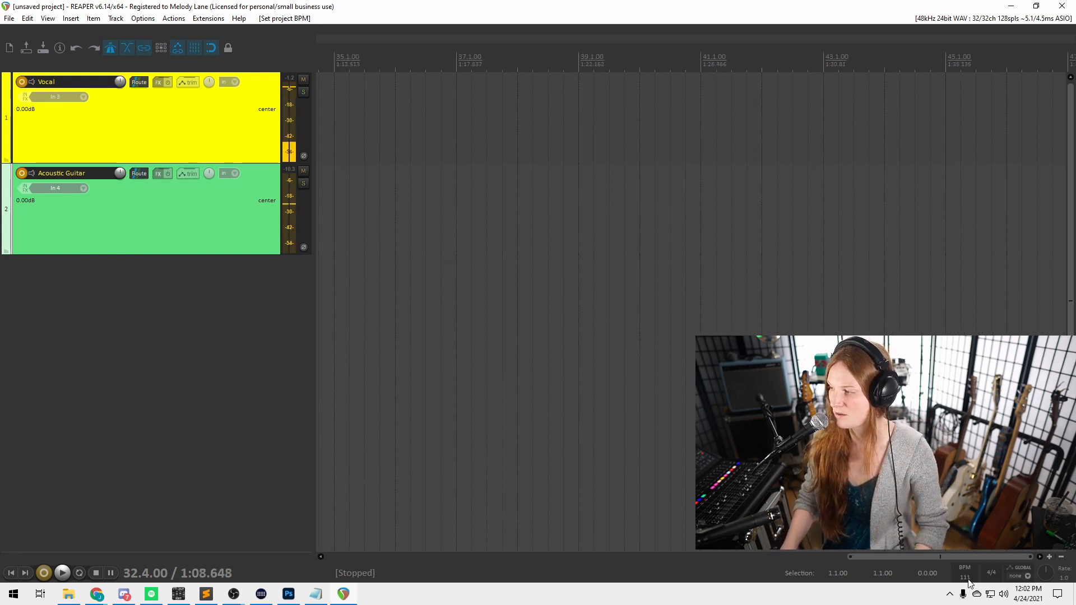
Set the project tempo to 120 BPM.
{"action": "double_click", "coordinate": [966, 577]}
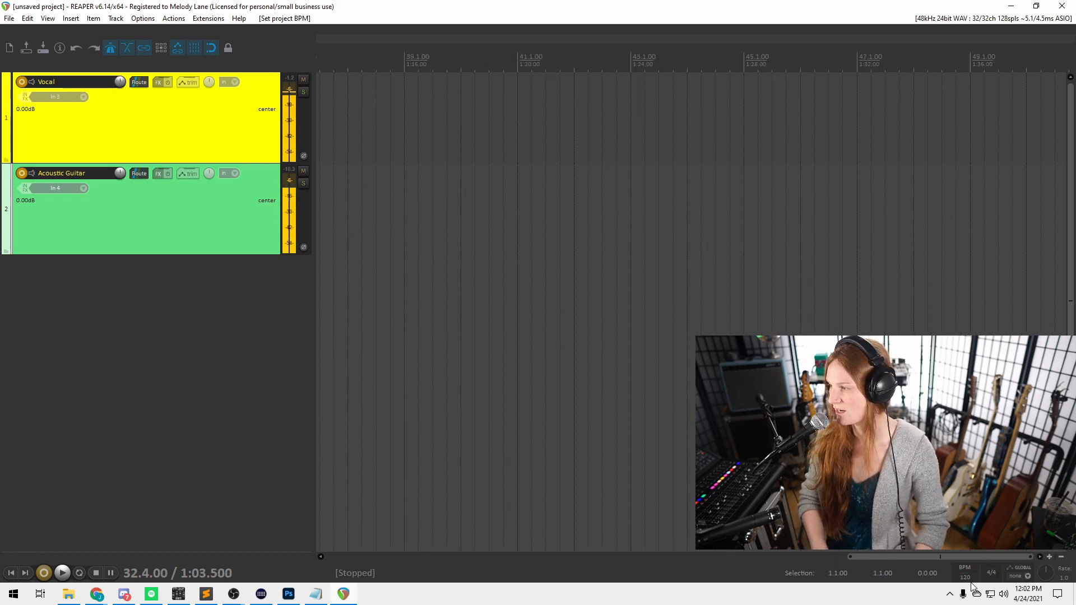
{"action": "key", "text": "Return"}
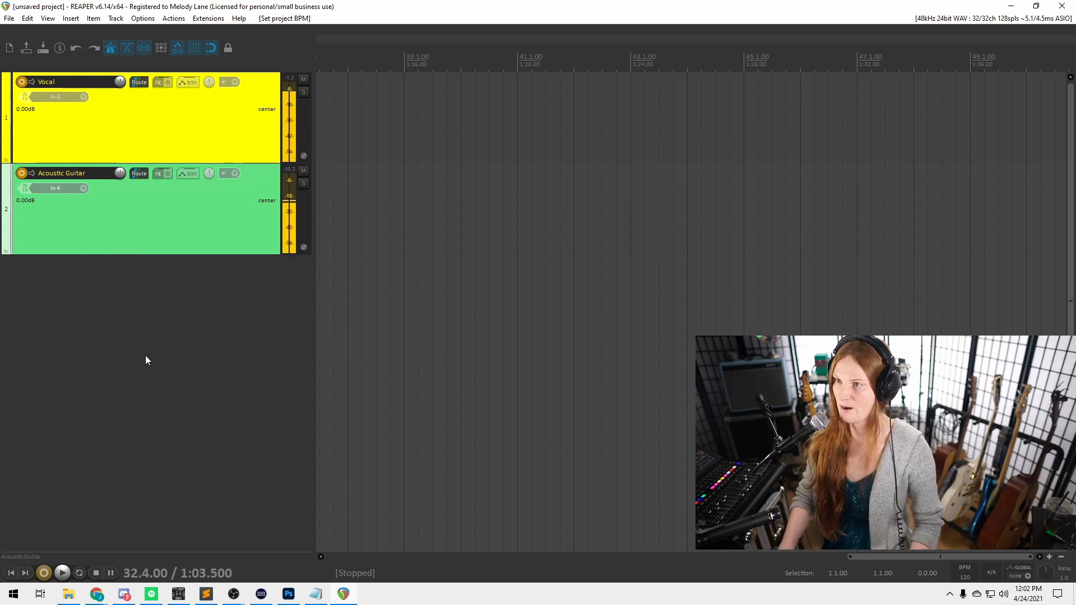
Disarm the Acoustic Guitar track and duplicate it twice.
{"action": "left_click", "coordinate": [171, 149]}
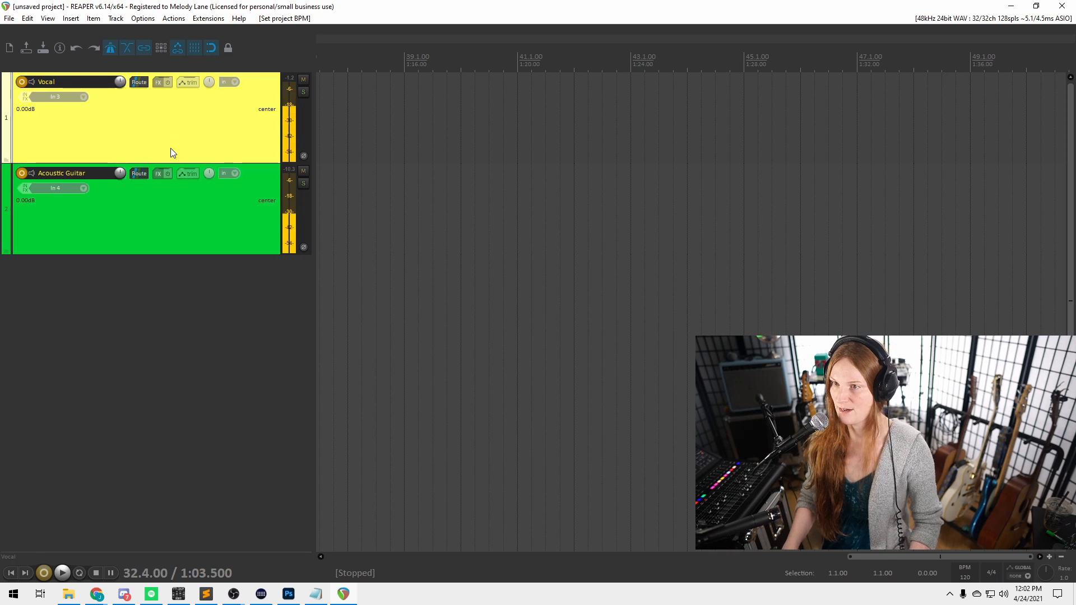
{"action": "left_click", "coordinate": [23, 172]}
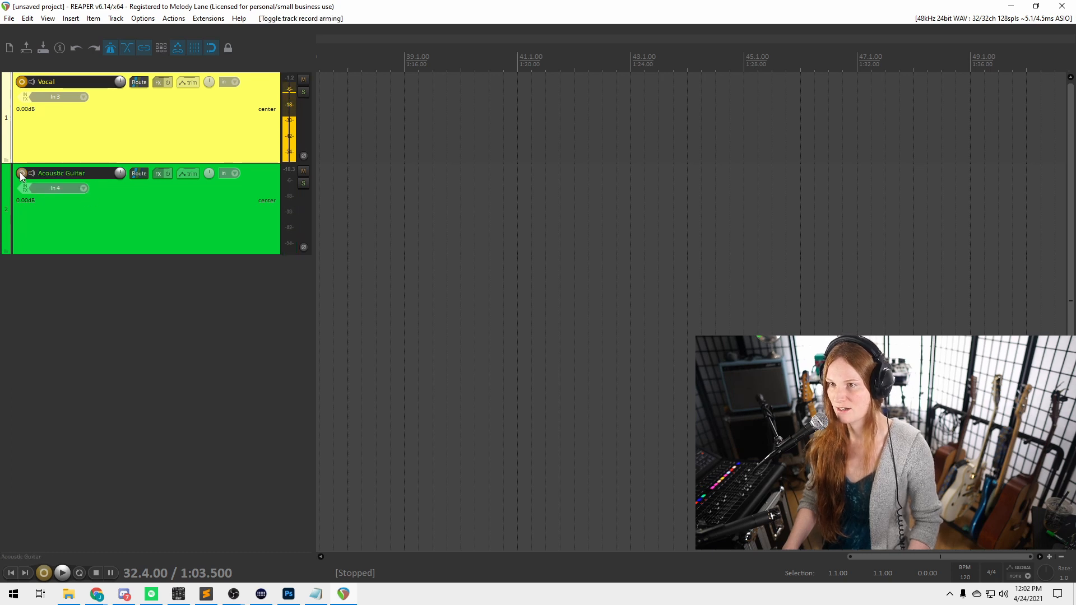
{"action": "left_click", "coordinate": [115, 228]}
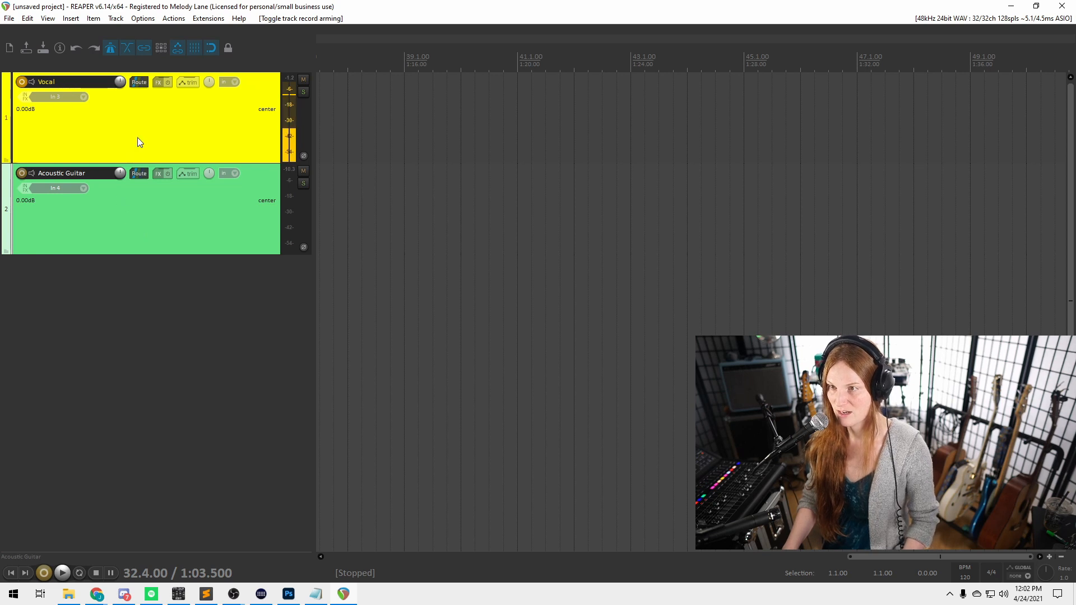
{"action": "right_click", "coordinate": [133, 205]}
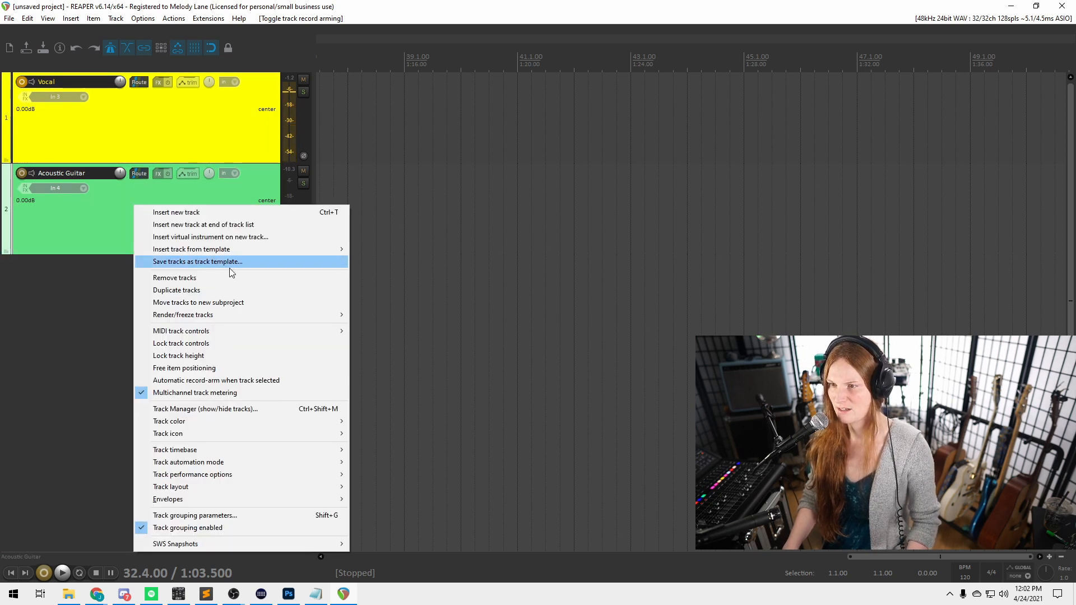
{"action": "left_click", "coordinate": [234, 285]}
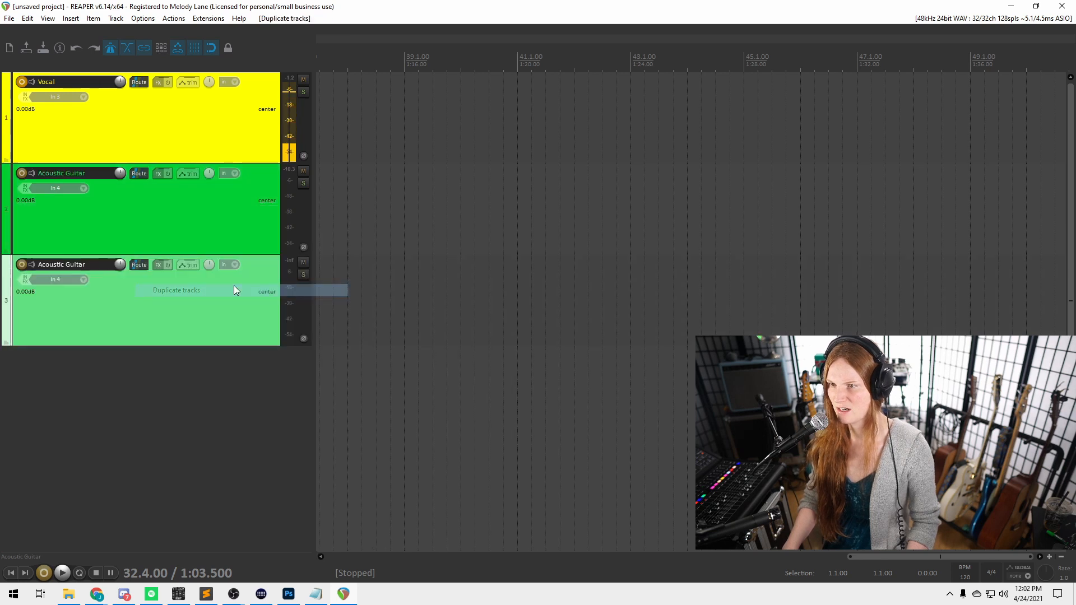
{"action": "right_click", "coordinate": [201, 300]}
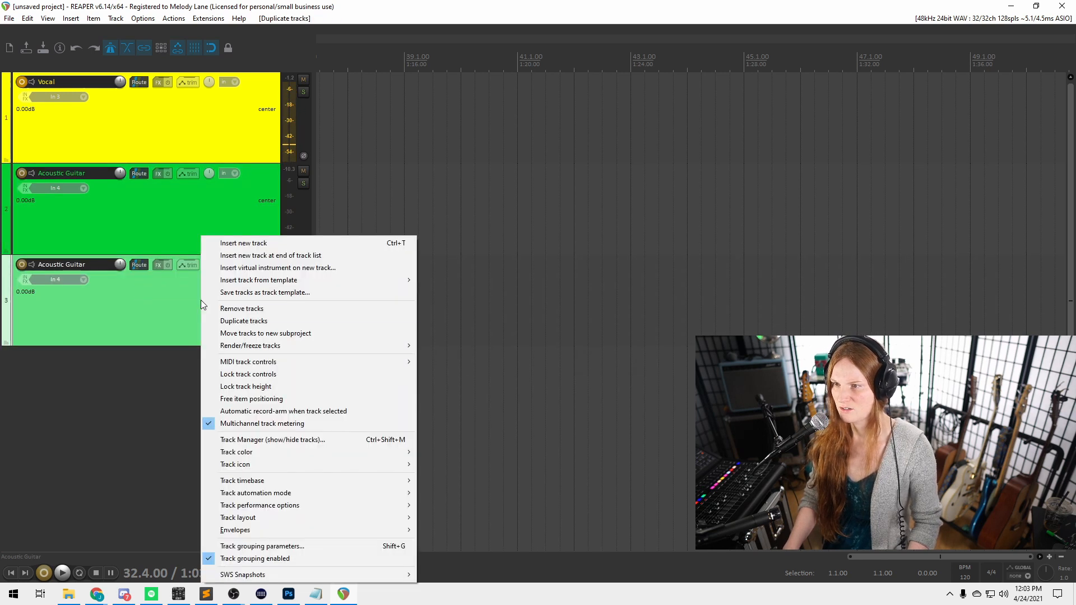
{"action": "left_click", "coordinate": [260, 322]}
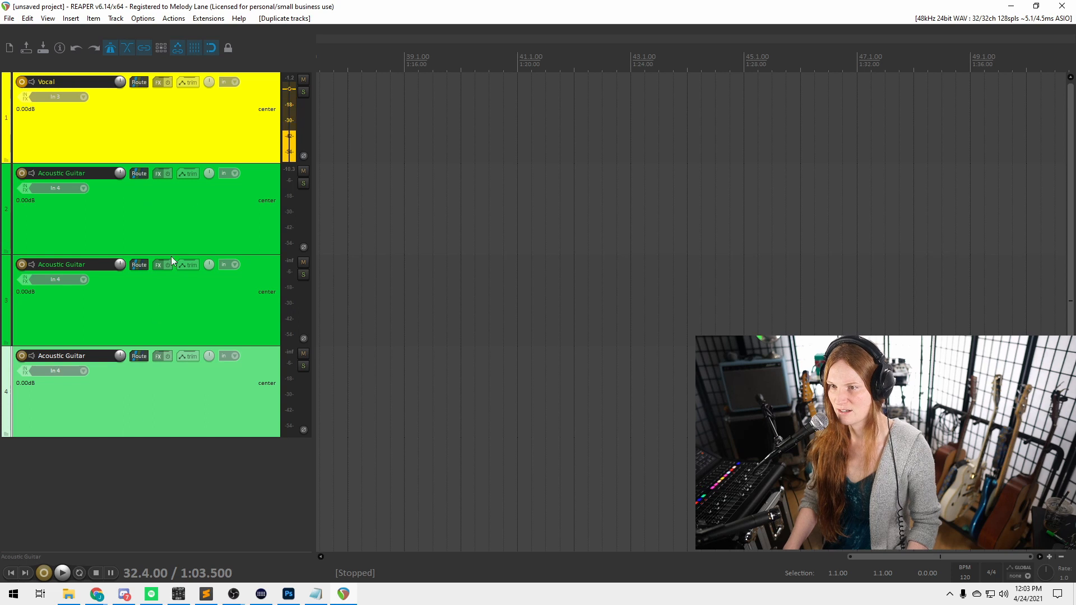
{"action": "left_click", "coordinate": [156, 462]}
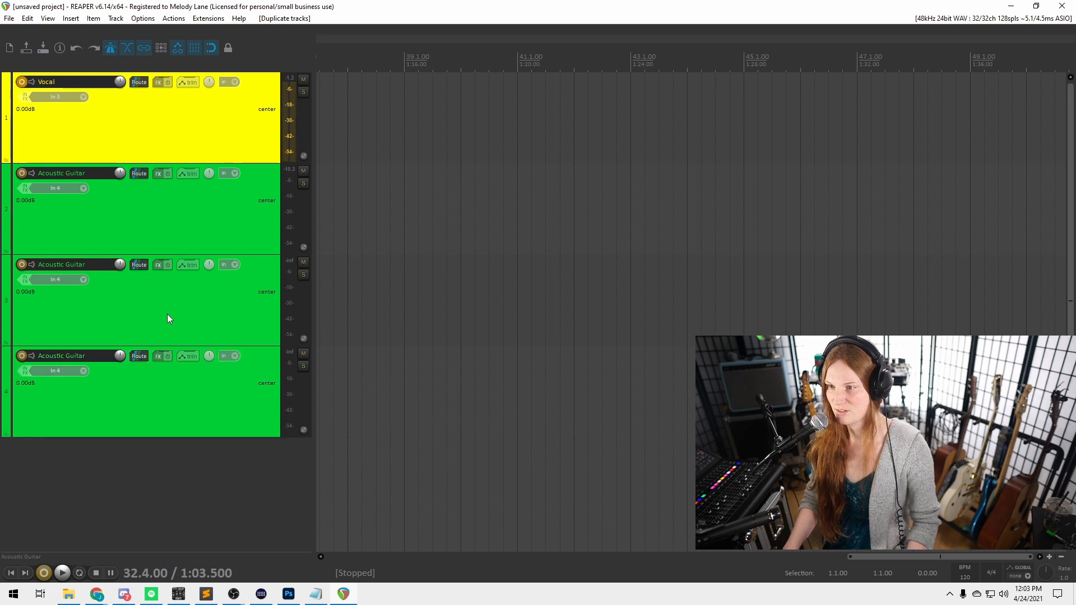
Arm the first Acoustic Guitar track for recording, and paste a copy of the last guitar track at the end of the track list.
{"action": "left_click", "coordinate": [22, 173]}
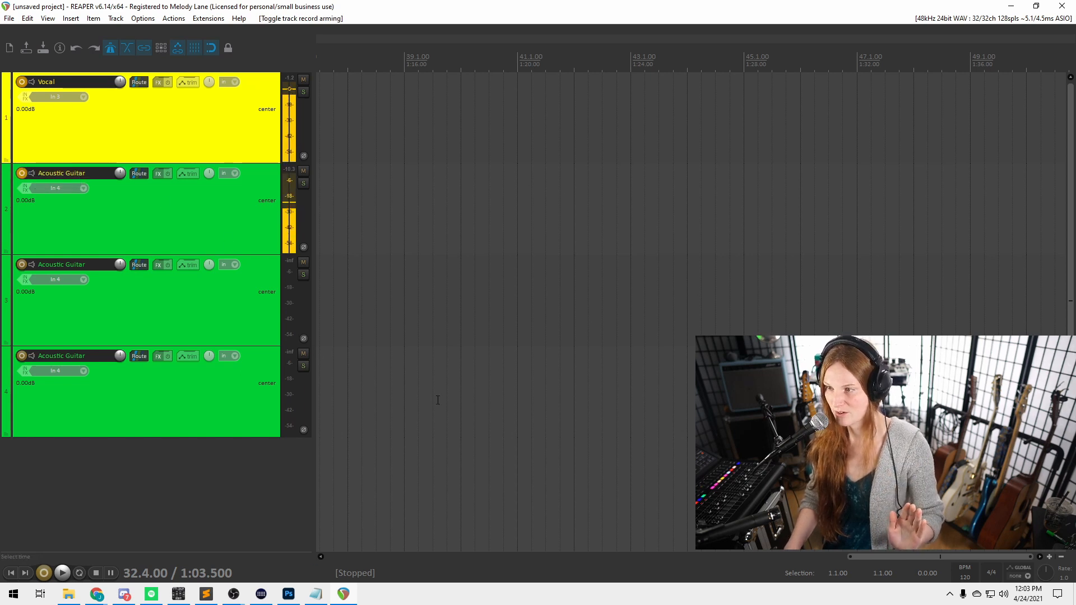
{"action": "left_click", "coordinate": [214, 208]}
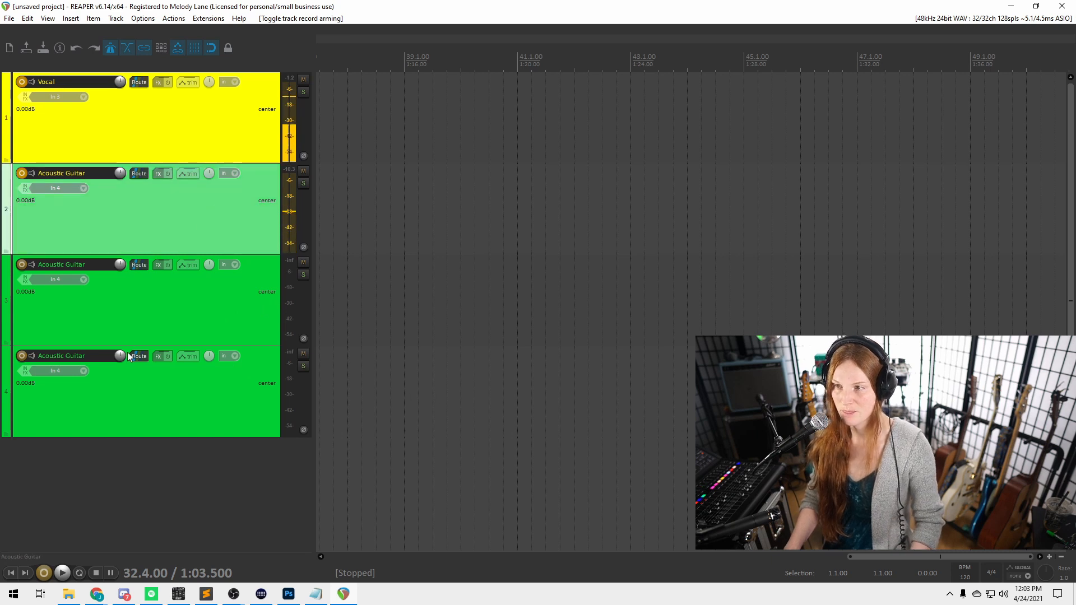
{"action": "left_click", "coordinate": [132, 404]}
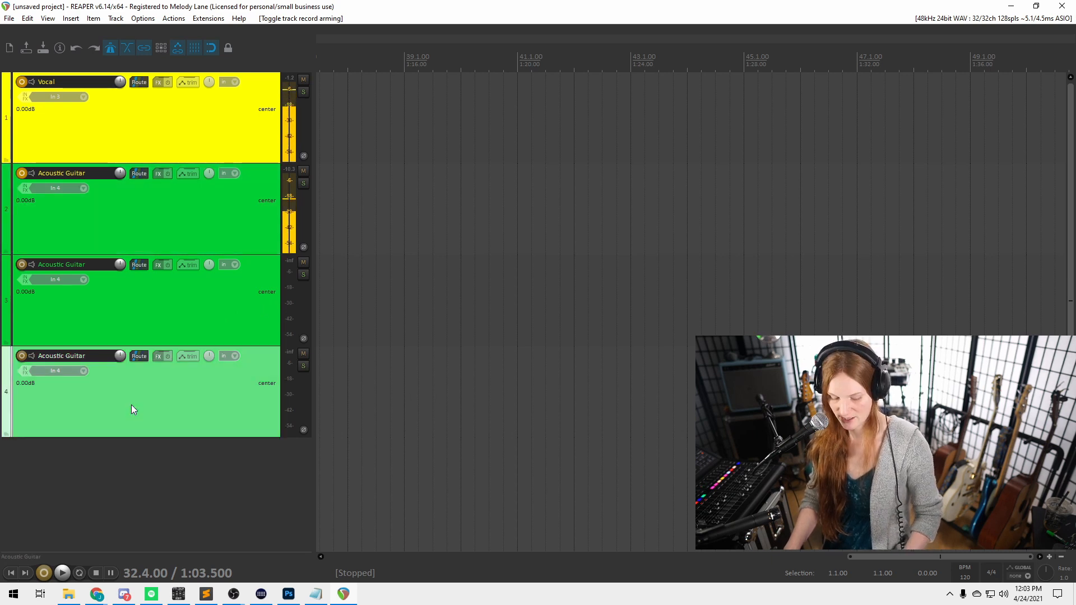
{"action": "left_click", "coordinate": [130, 483]}
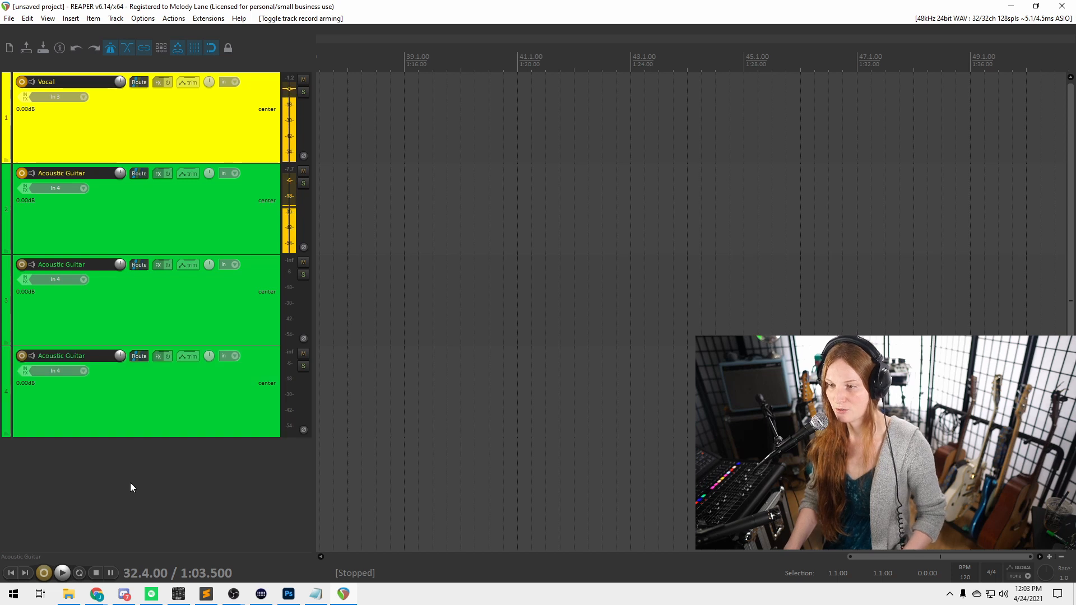
{"action": "key", "text": "ctrl+v"}
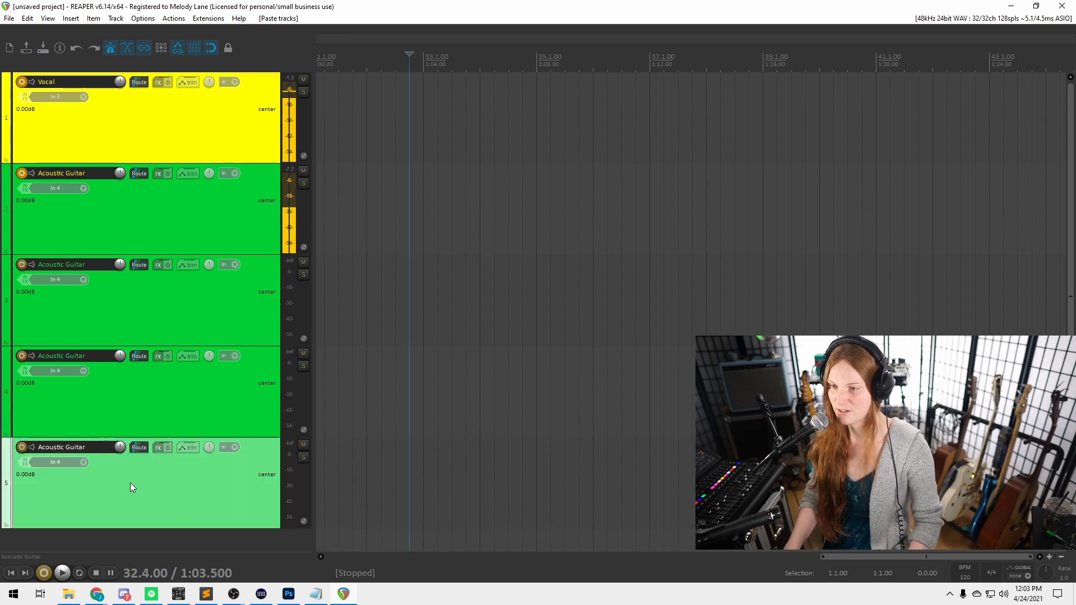
{"action": "scroll", "coordinate": [130, 482], "scroll_direction": "down", "scroll_amount": 1}
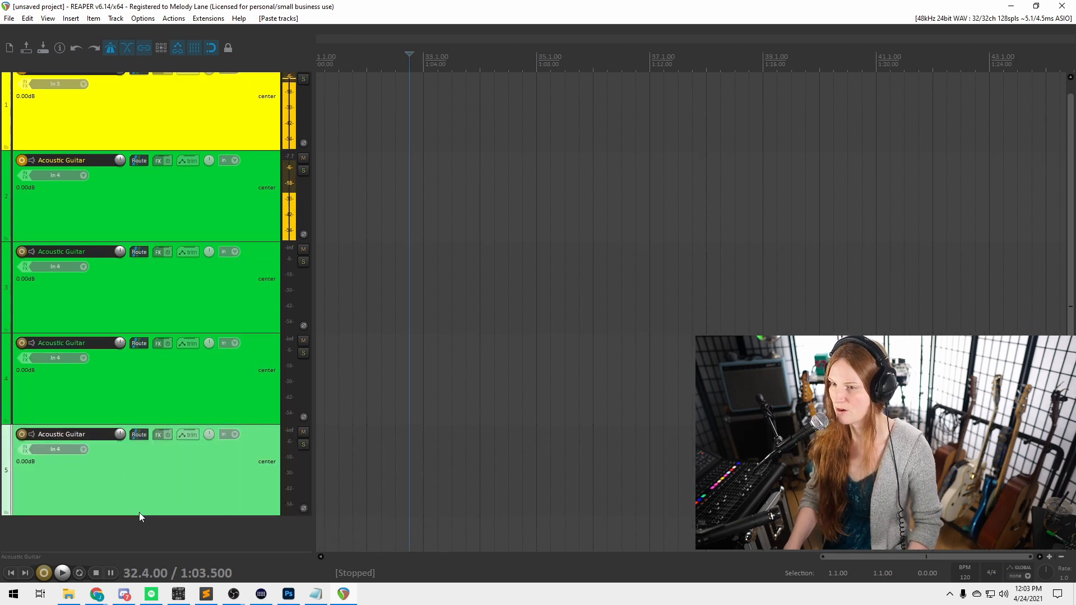
{"action": "left_click", "coordinate": [156, 373]}
{"action": "left_click", "coordinate": [176, 447]}
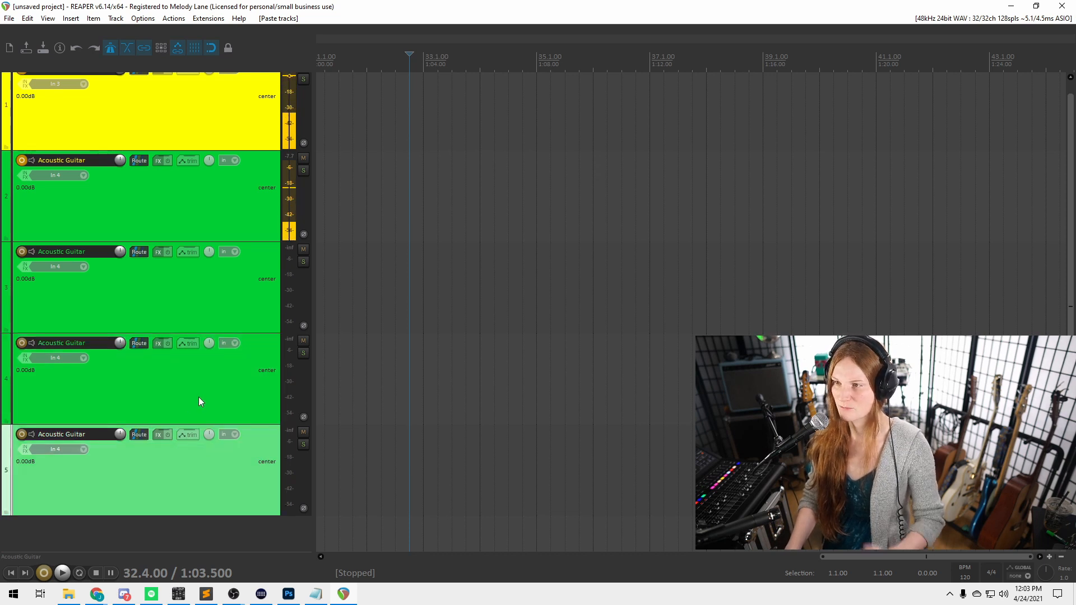
{"action": "scroll", "coordinate": [143, 319], "scroll_direction": "up", "scroll_amount": 1}
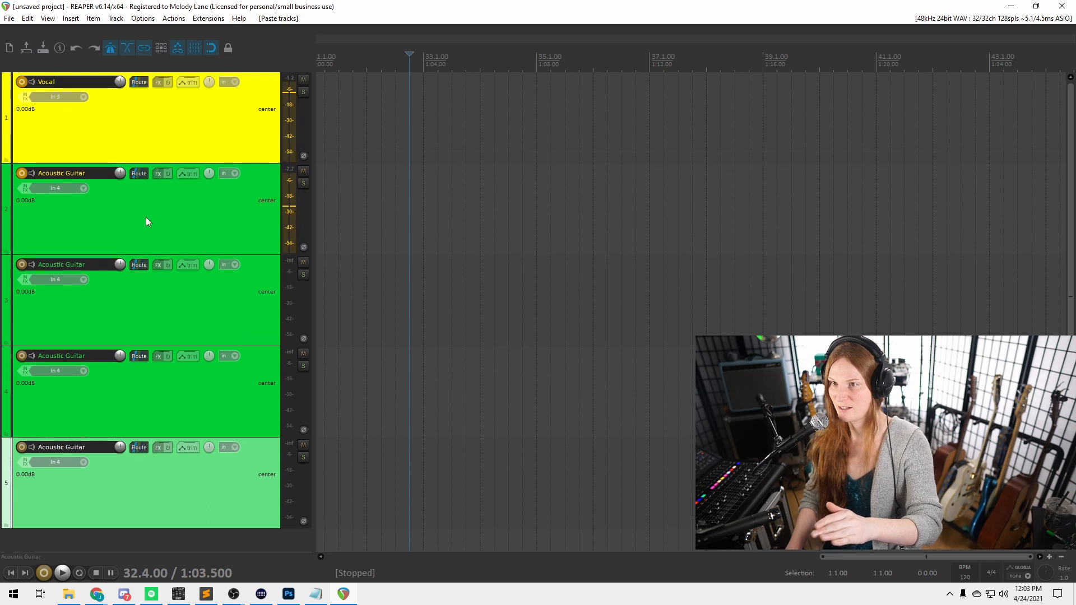
Record a take on the armed Vocal and first Acoustic Guitar tracks from the project start and stop recording.
{"action": "left_click", "coordinate": [153, 120]}
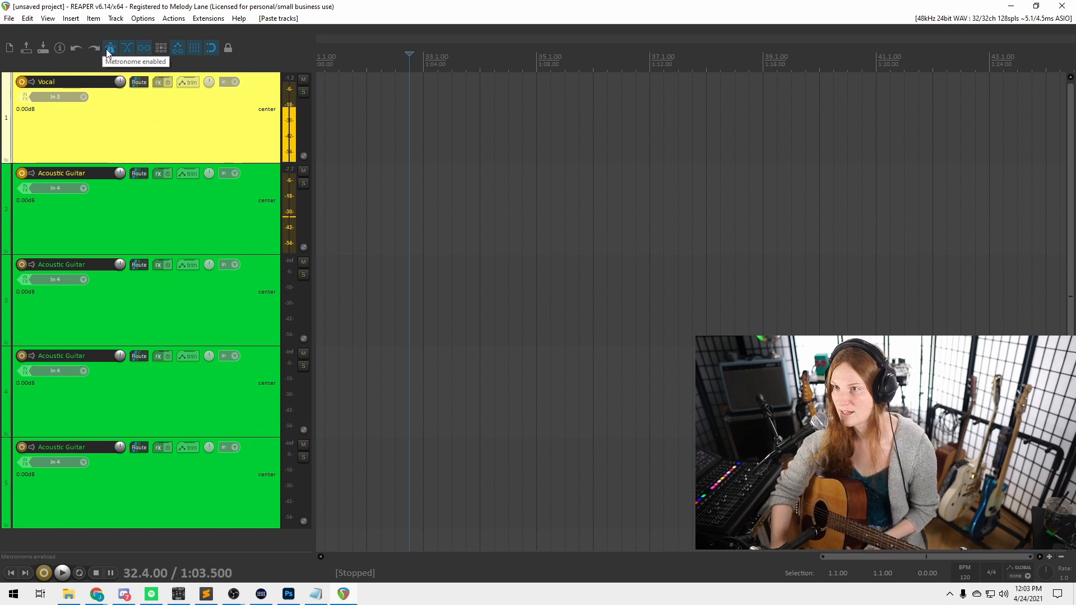
{"action": "left_click", "coordinate": [12, 574]}
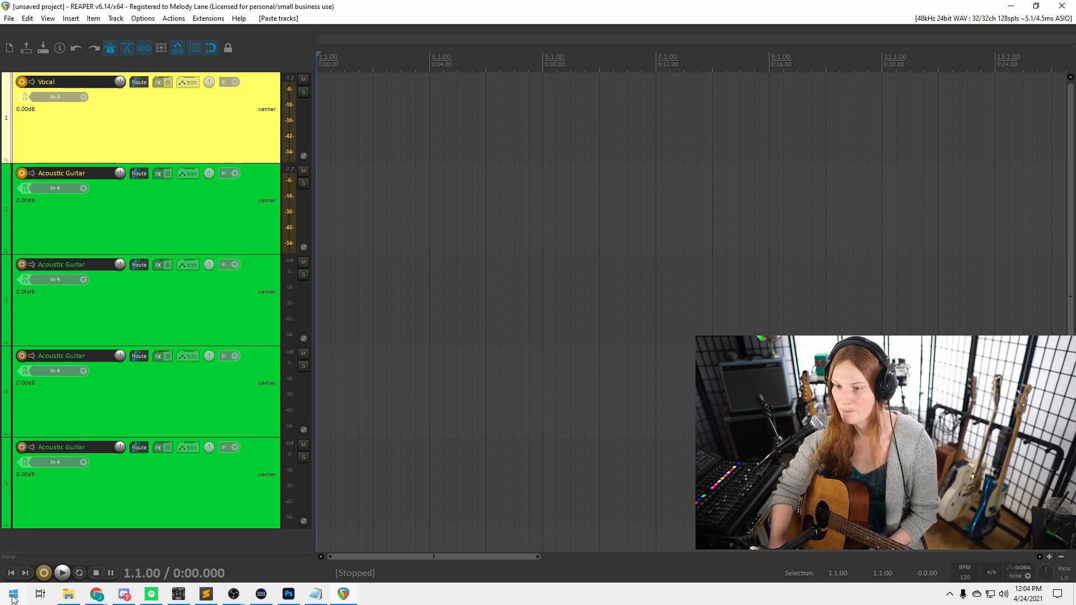
{"action": "left_click", "coordinate": [43, 573]}
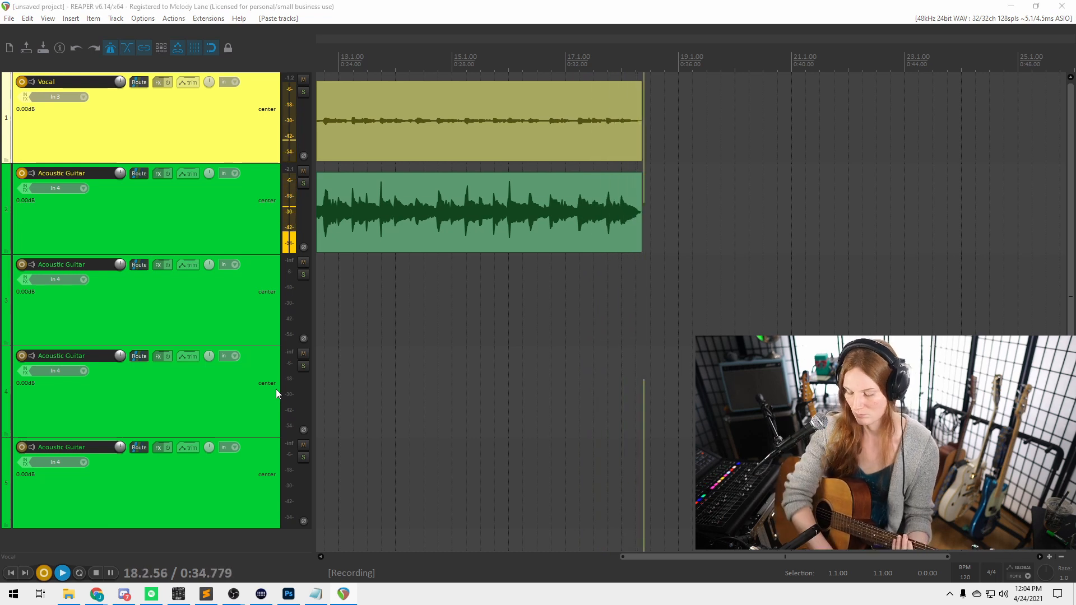
{"action": "key", "text": "space"}
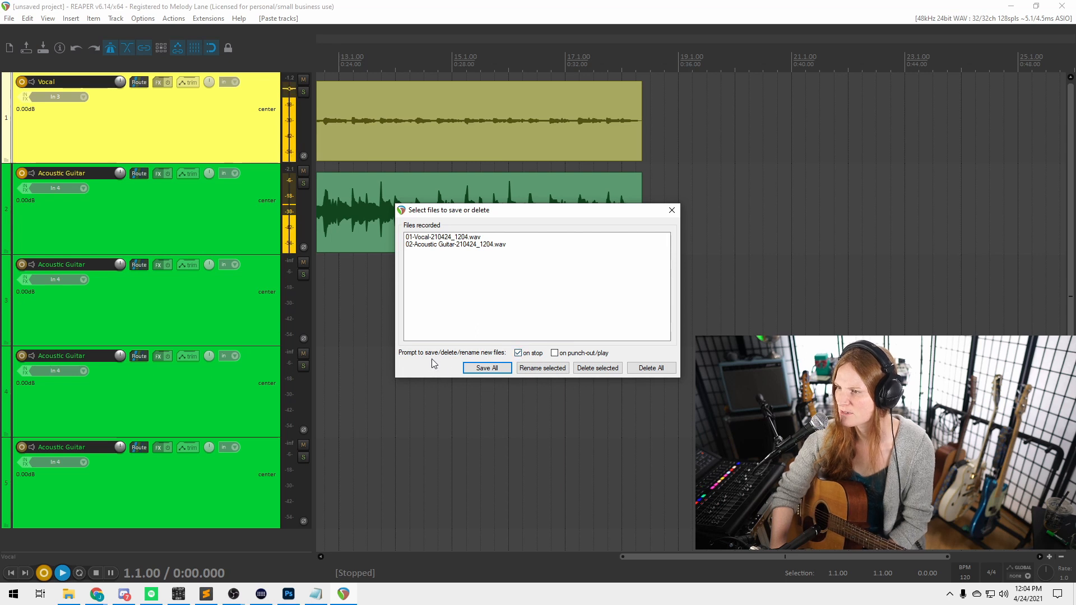
Turn off the prompt to save, delete or rename new files on stop, and save all recorded files.
{"action": "left_click", "coordinate": [519, 354]}
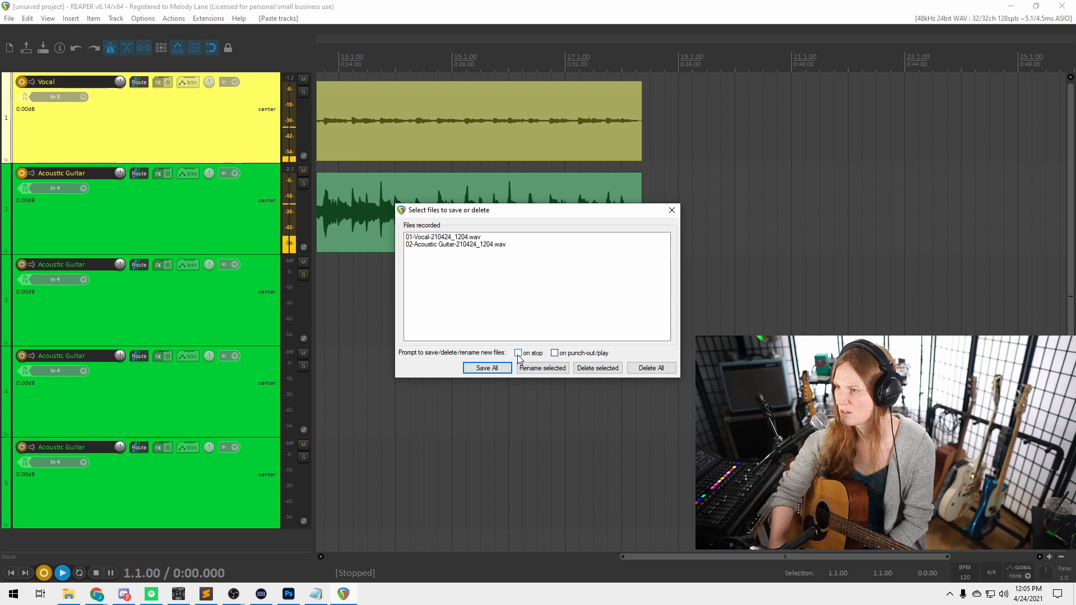
{"action": "left_click", "coordinate": [484, 371]}
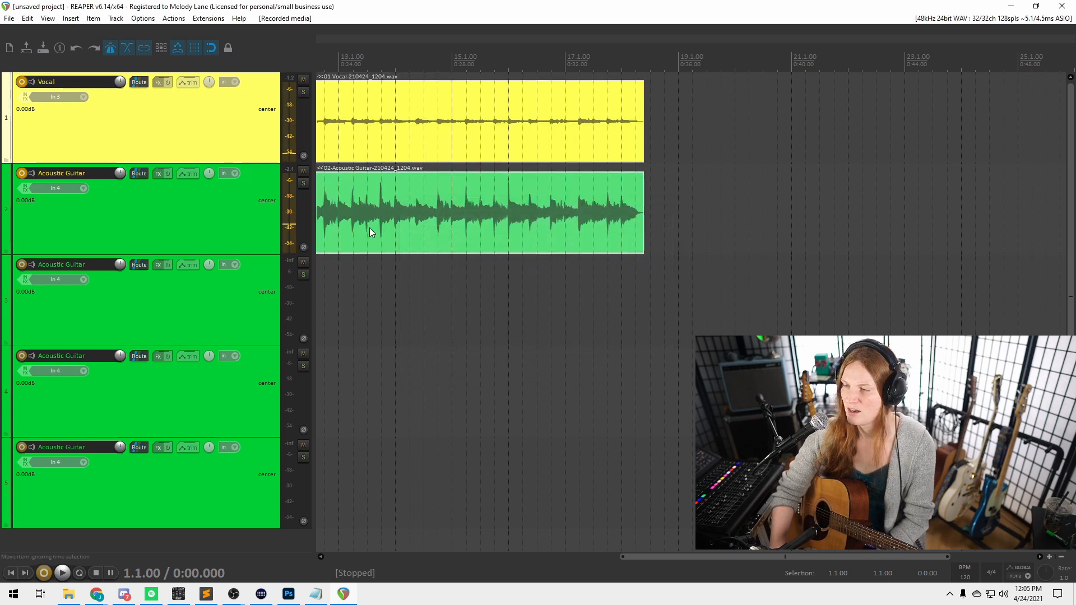
{"action": "scroll", "coordinate": [445, 261], "scroll_direction": "up", "scroll_amount": 5}
{"action": "scroll", "coordinate": [465, 319], "scroll_direction": "down", "scroll_amount": 8}
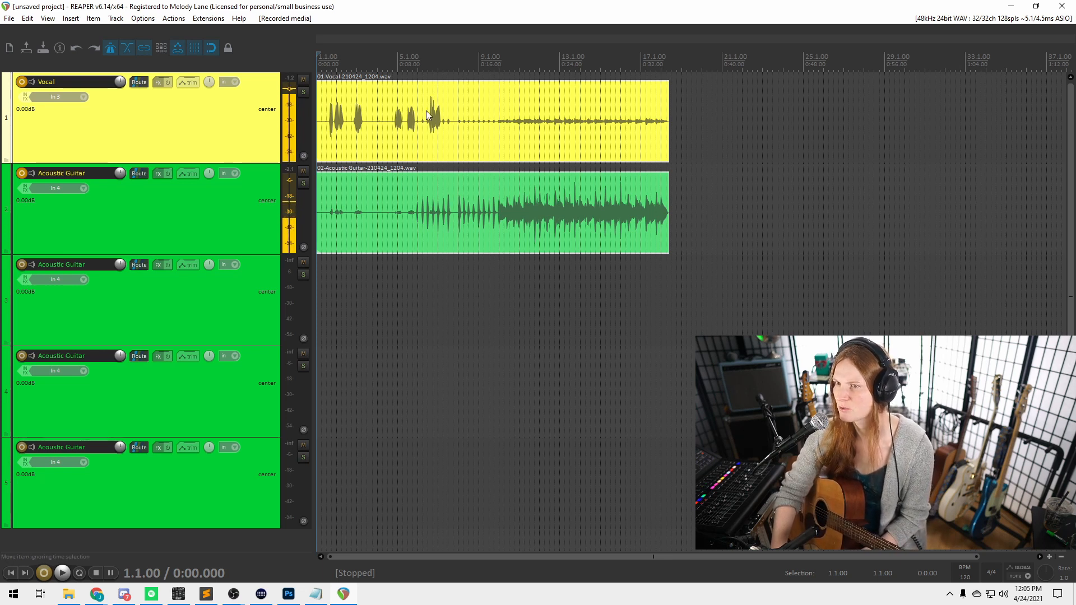
Delete the recorded item on the Vocal track and undo the deletion.
{"action": "left_click", "coordinate": [403, 207]}
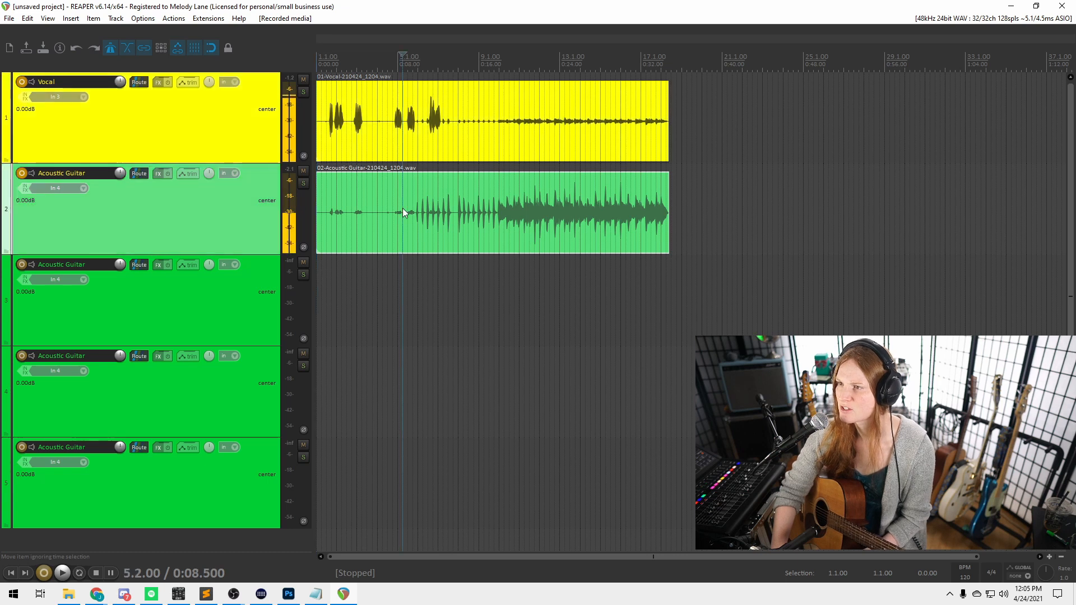
{"action": "left_click", "coordinate": [362, 139]}
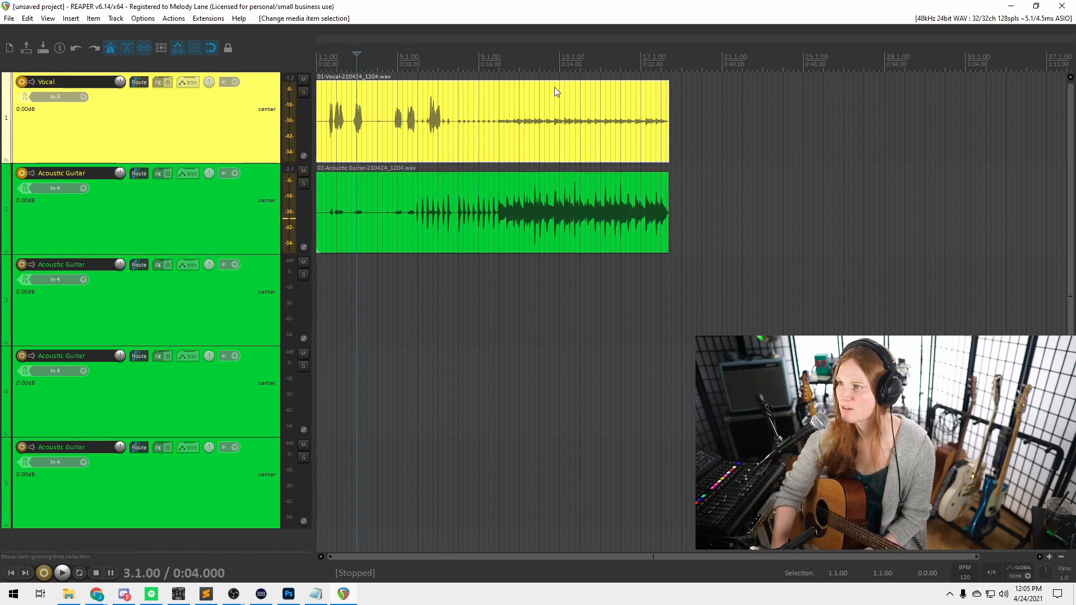
{"action": "left_click", "coordinate": [474, 148]}
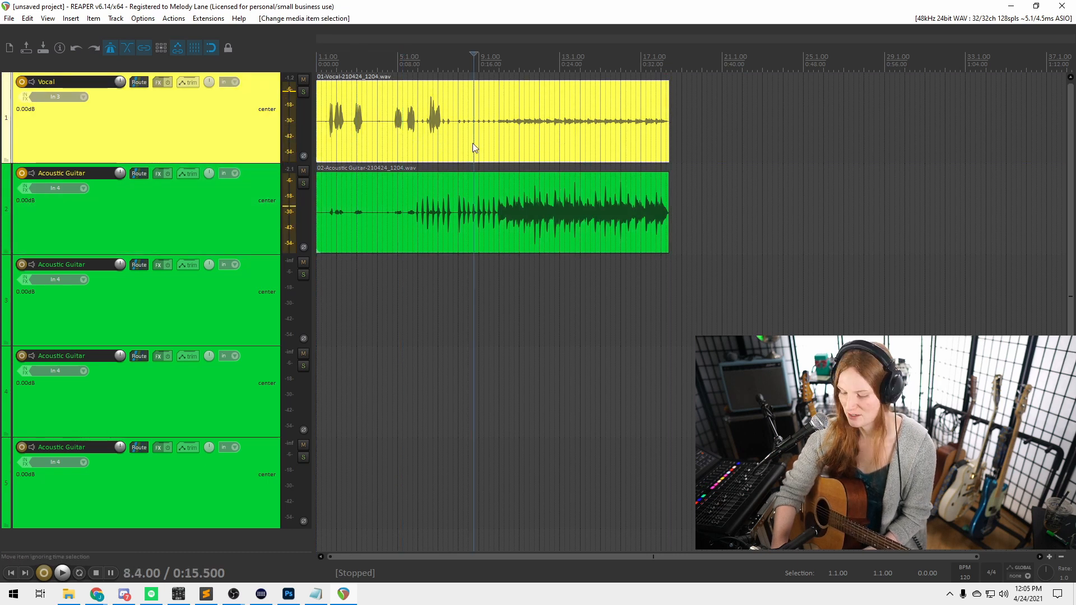
{"action": "key", "text": "Delete"}
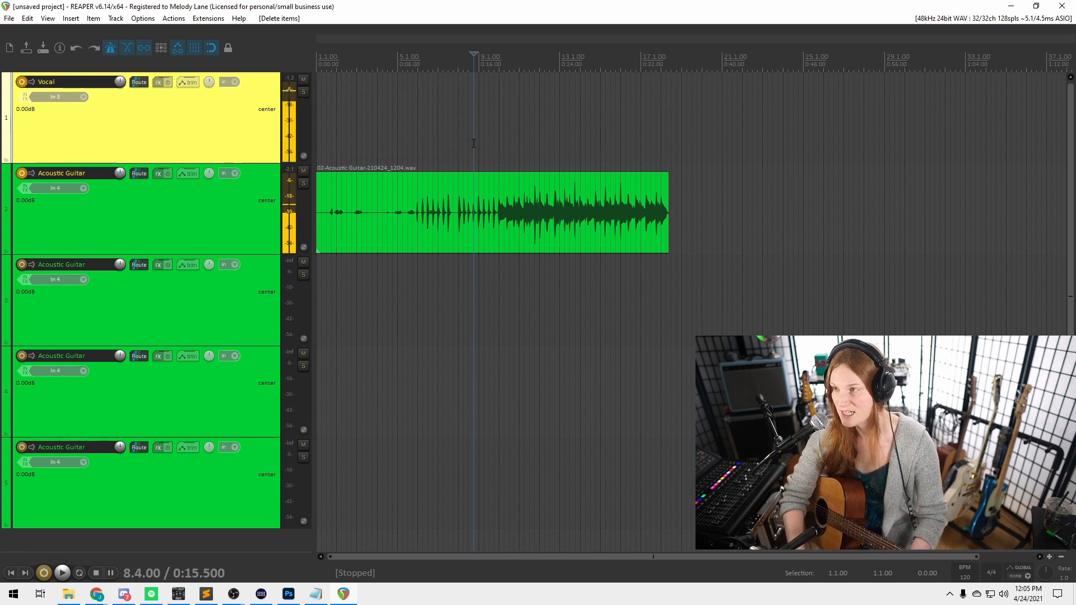
{"action": "key", "text": "ctrl+z"}
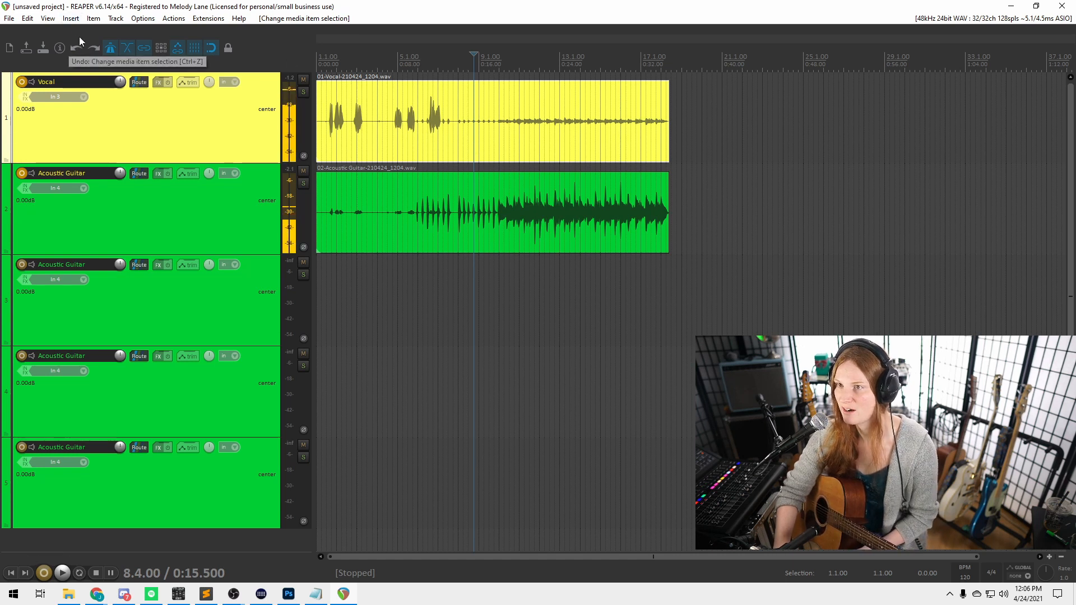
{"action": "left_click", "coordinate": [92, 19]}
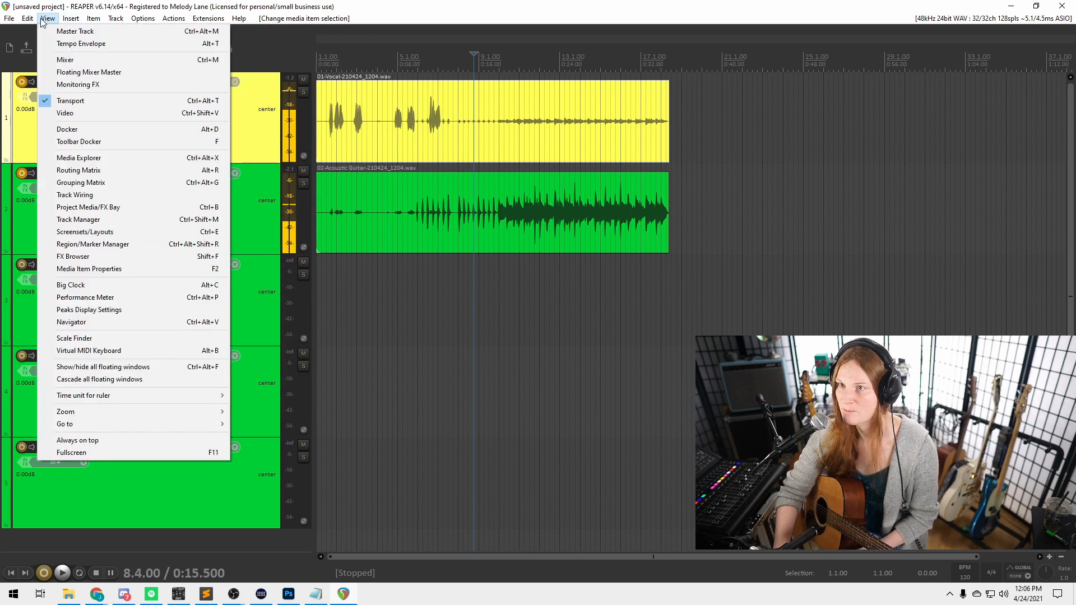
{"action": "mouse_move", "coordinate": [34, 20]}
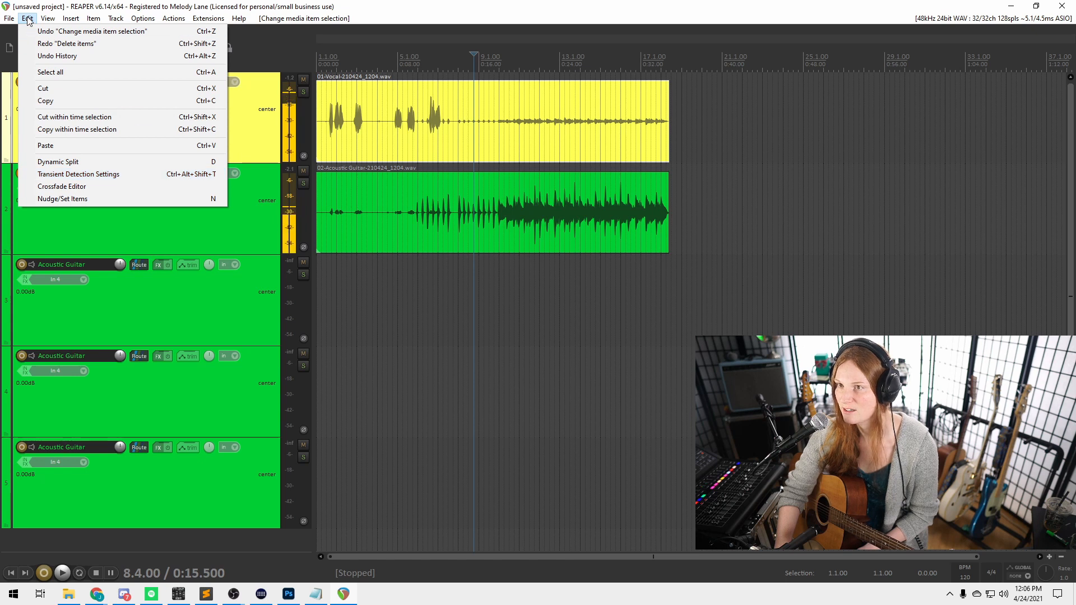
{"action": "mouse_move", "coordinate": [66, 22]}
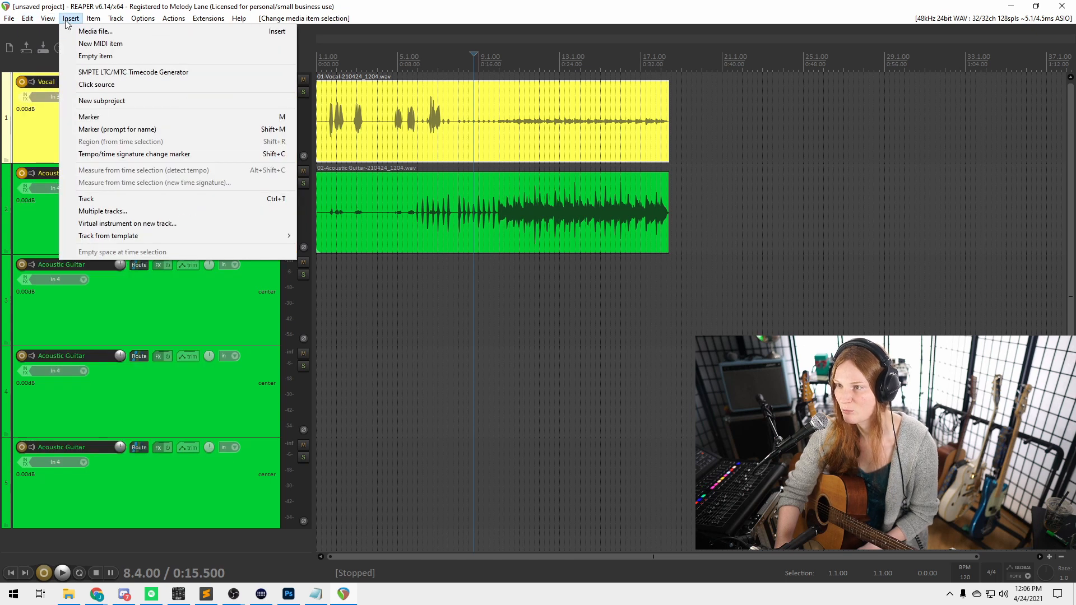
{"action": "left_click", "coordinate": [463, 6]}
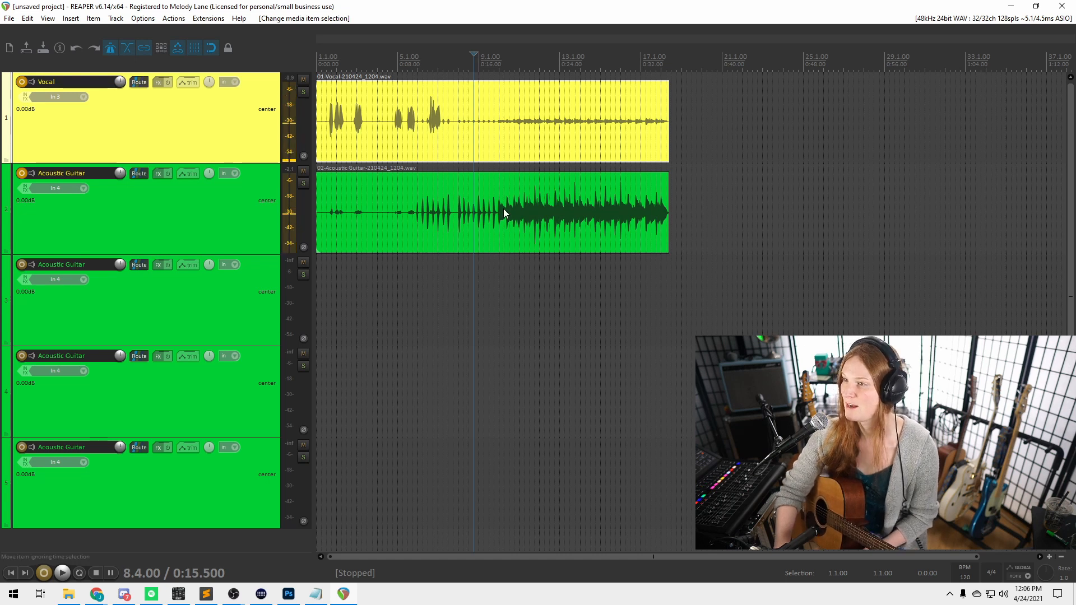
Try resizing the recorded guitar item at its start edge, keeping it aligned with the project start.
{"action": "left_click", "coordinate": [320, 196]}
{"action": "left_click_drag", "start_coordinate": [319, 197], "coordinate": [311, 264]}
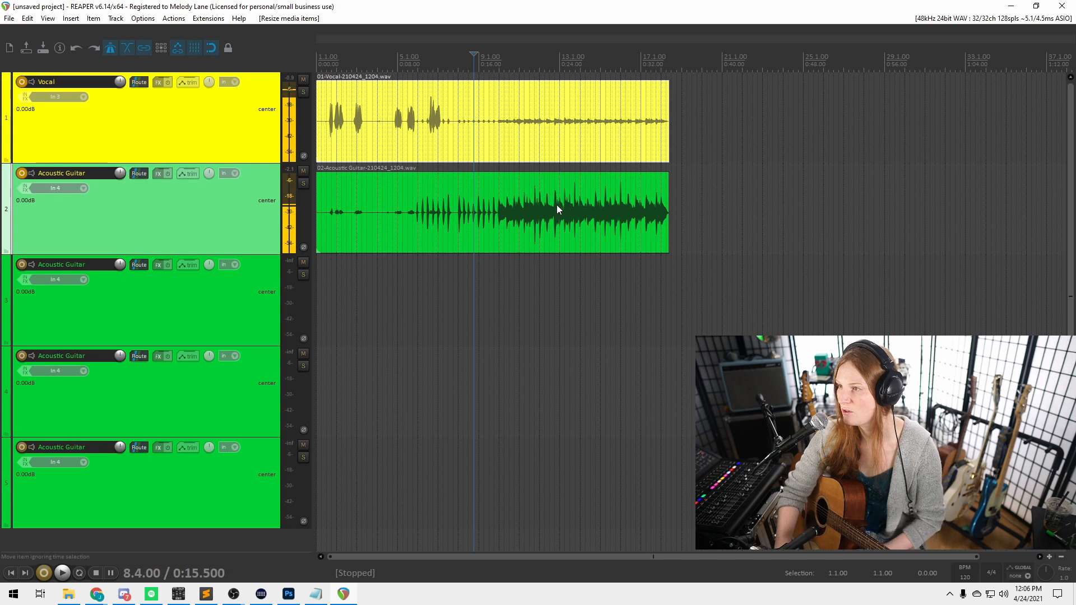
{"action": "scroll", "coordinate": [558, 204], "scroll_direction": "up", "scroll_amount": 8}
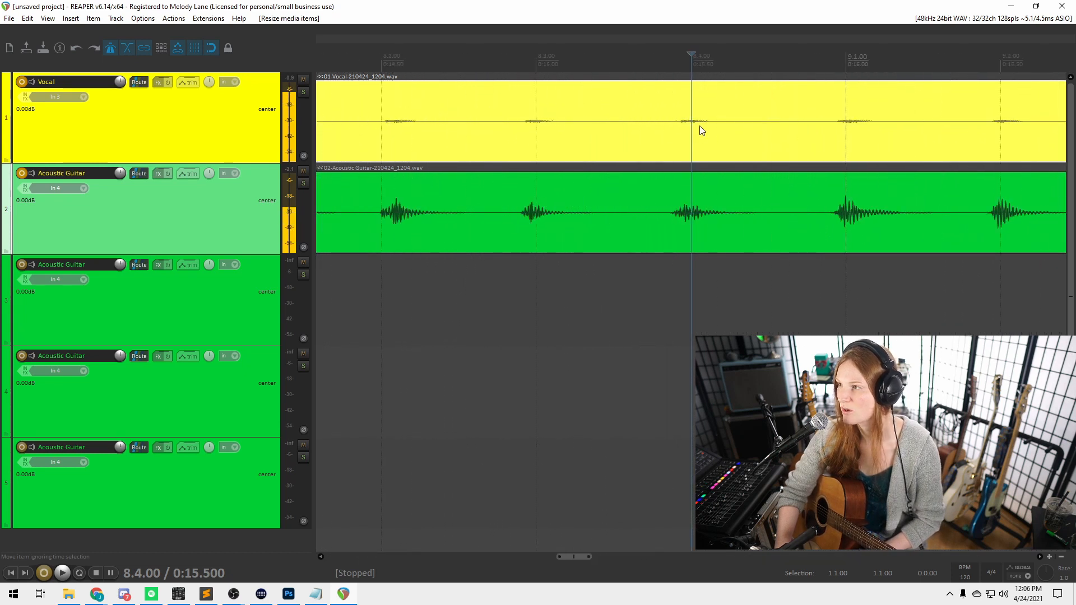
{"action": "scroll", "coordinate": [698, 123], "scroll_direction": "down", "scroll_amount": 10}
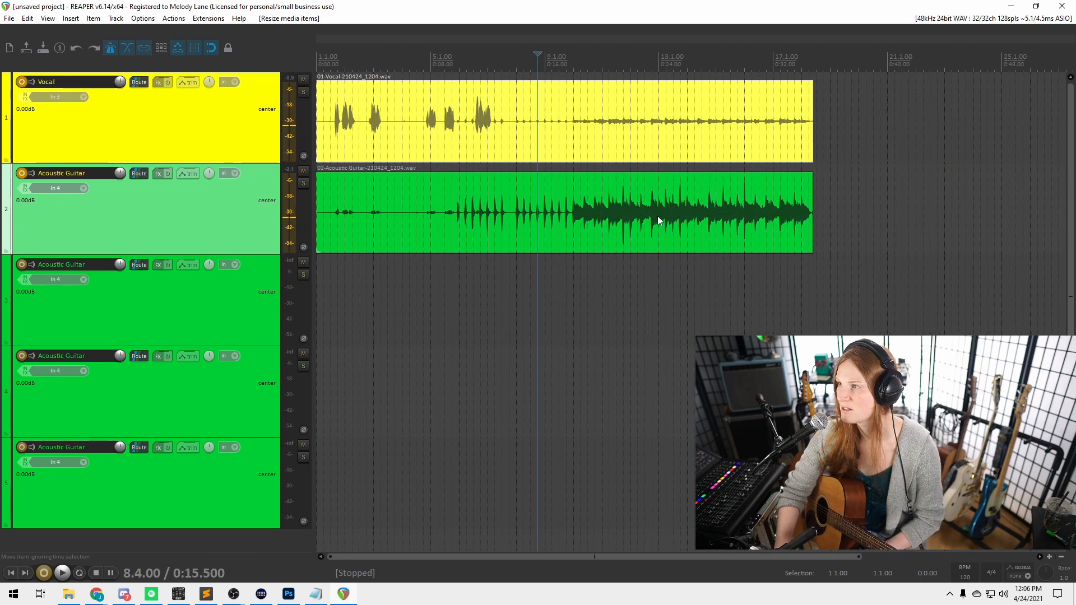
Examine the recorded guitar item at closer and wider timeline zoom levels around bar 10.
{"action": "left_click", "coordinate": [573, 200]}
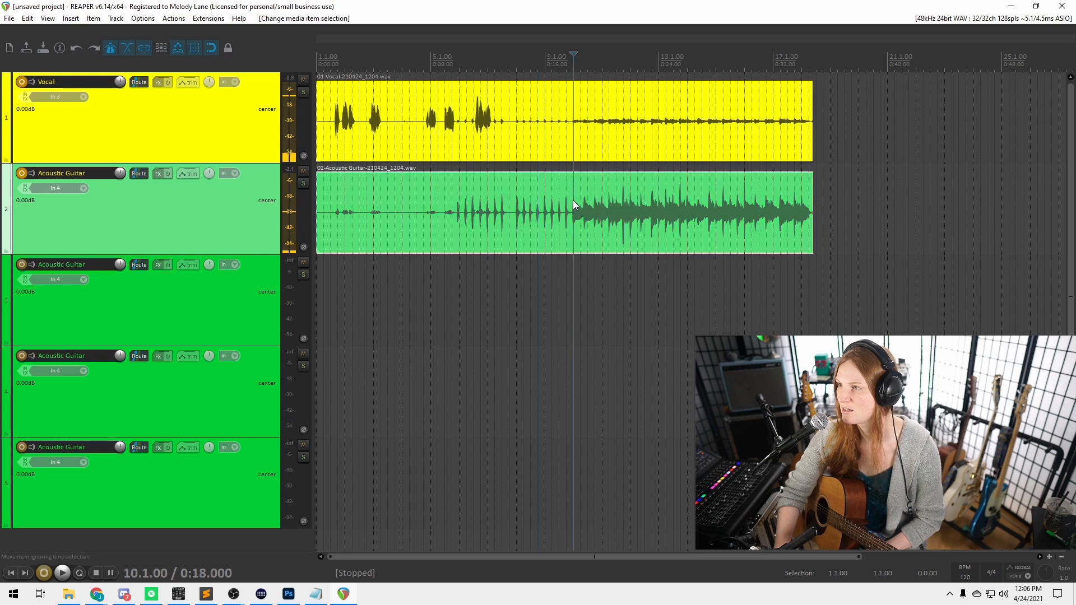
{"action": "scroll", "coordinate": [567, 223], "scroll_direction": "up", "scroll_amount": 6}
{"action": "scroll", "coordinate": [617, 187], "scroll_direction": "up", "scroll_amount": 3}
{"action": "scroll", "coordinate": [641, 181], "scroll_direction": "down", "scroll_amount": 10}
{"action": "scroll", "coordinate": [685, 254], "scroll_direction": "down", "scroll_amount": 5}
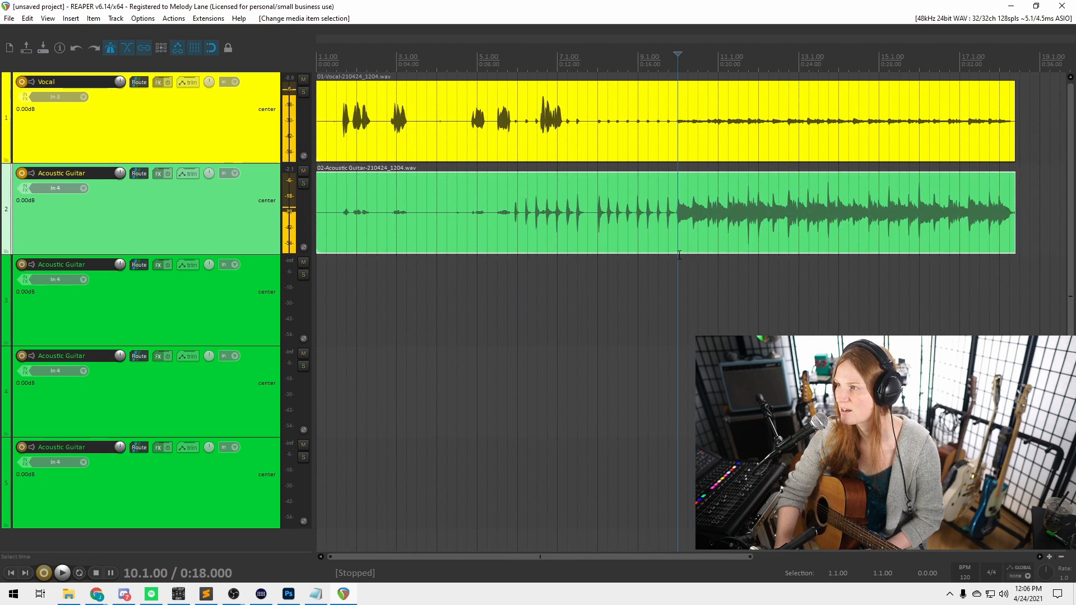
{"action": "scroll", "coordinate": [482, 194], "scroll_direction": "up", "scroll_amount": 3}
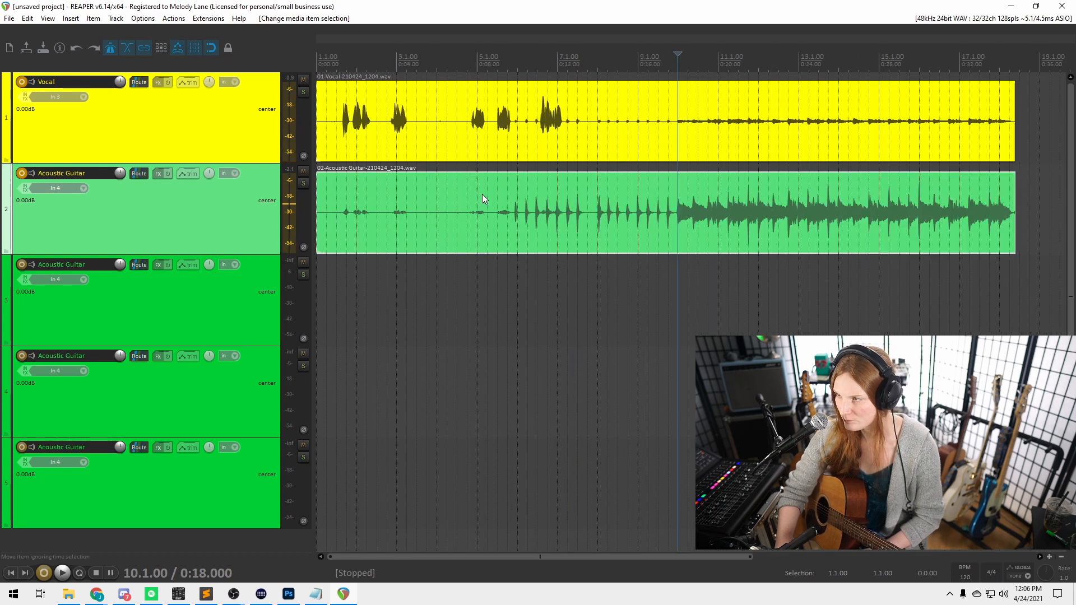
{"action": "scroll", "coordinate": [616, 207], "scroll_direction": "up", "scroll_amount": 3, "text": "ctrl"}
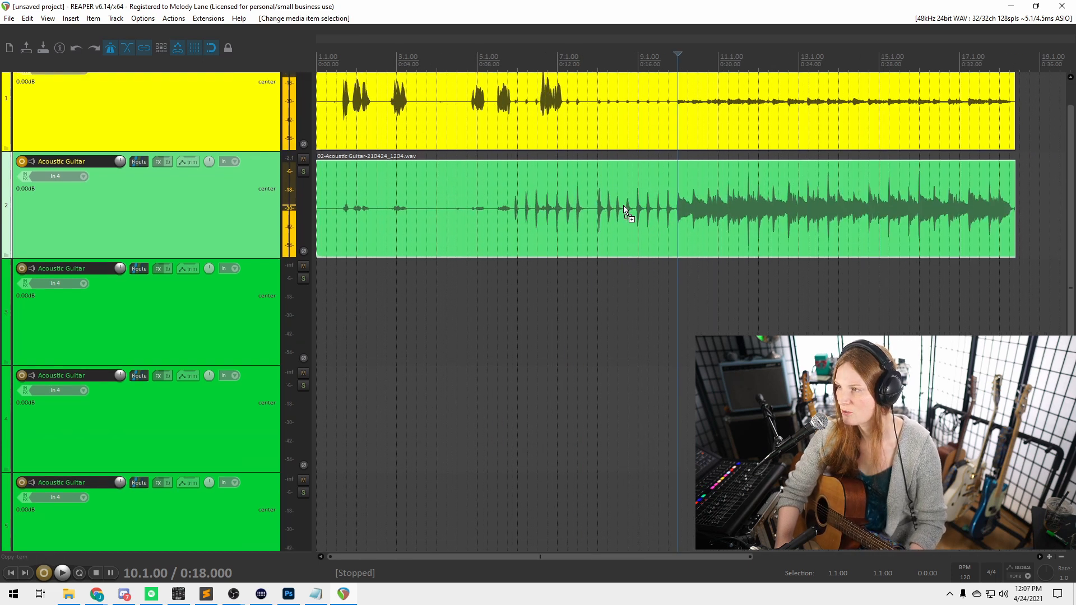
{"action": "scroll", "coordinate": [626, 197], "scroll_direction": "up", "scroll_amount": 2, "text": "ctrl"}
{"action": "scroll", "coordinate": [594, 190], "scroll_direction": "up", "scroll_amount": 2}
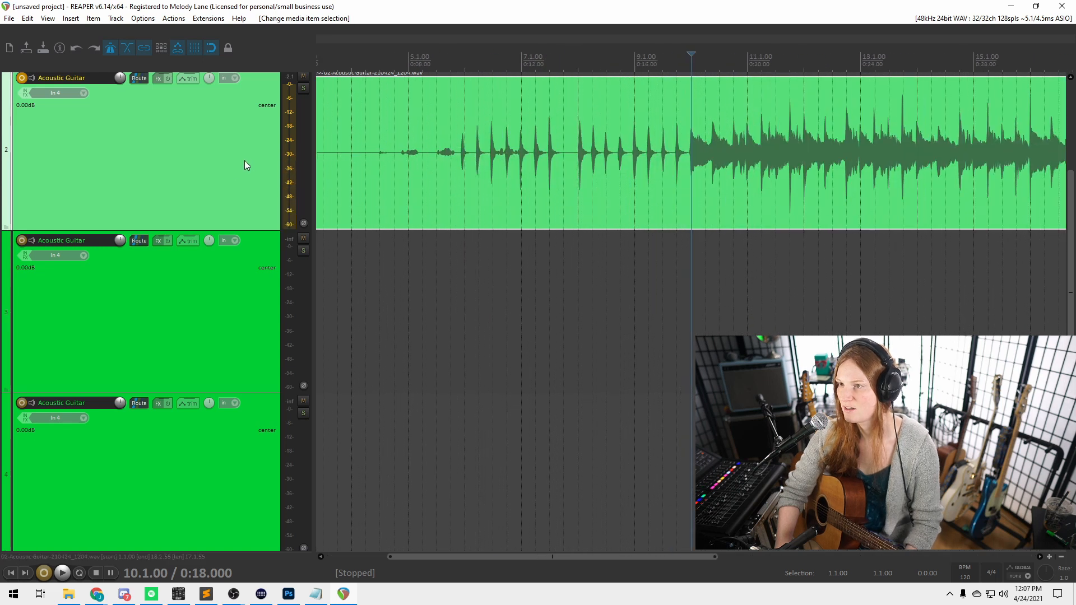
{"action": "scroll", "coordinate": [215, 165], "scroll_direction": "up", "scroll_amount": 3}
{"action": "scroll", "coordinate": [217, 157], "scroll_direction": "down", "scroll_amount": 5}
{"action": "scroll", "coordinate": [219, 155], "scroll_direction": "up", "scroll_amount": 5}
{"action": "scroll", "coordinate": [220, 154], "scroll_direction": "down", "scroll_amount": 2}
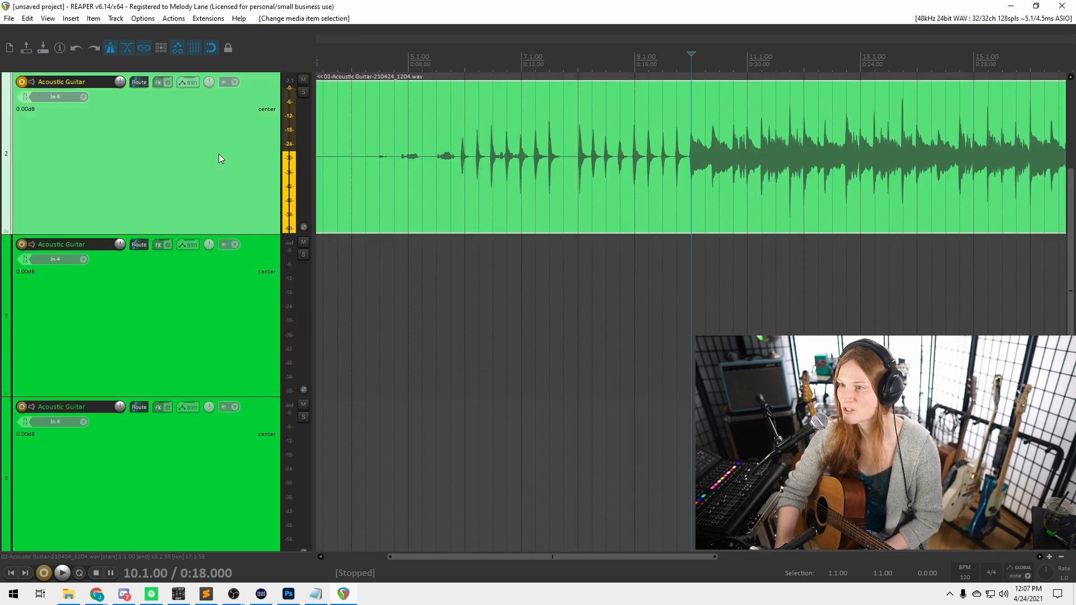
Examine the five tracks at different track heights and the recorded items at wider and closer timeline zoom.
{"action": "scroll", "coordinate": [220, 154], "scroll_direction": "up", "scroll_amount": 1, "text": "ctrl"}
{"action": "scroll", "coordinate": [236, 160], "scroll_direction": "down", "scroll_amount": 3, "text": "ctrl"}
{"action": "scroll", "coordinate": [169, 266], "scroll_direction": "down", "scroll_amount": 4, "text": "ctrl"}
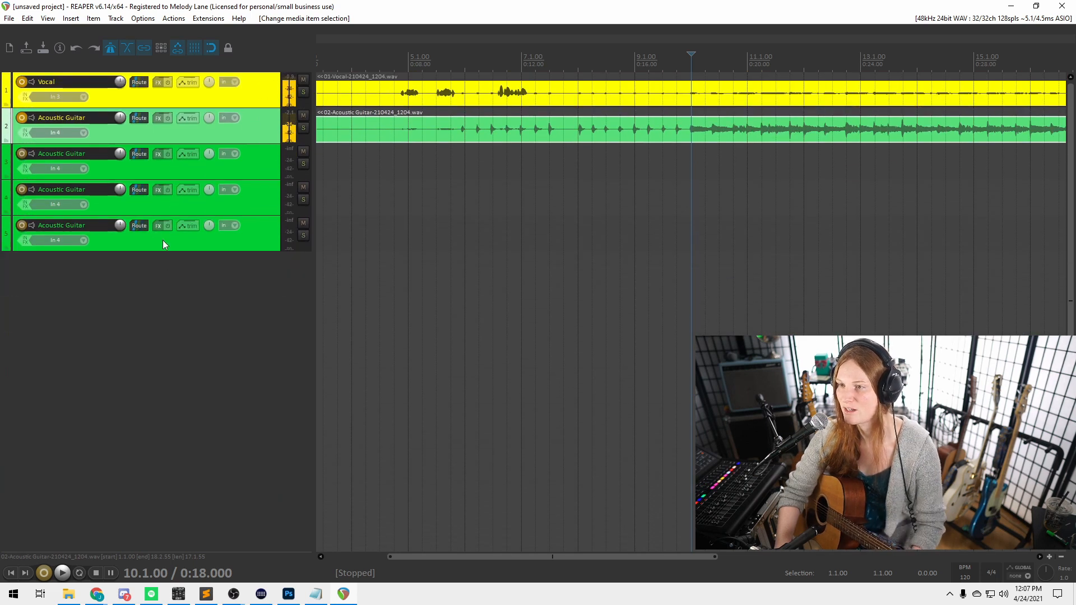
{"action": "scroll", "coordinate": [164, 241], "scroll_direction": "down", "scroll_amount": 3, "text": "ctrl"}
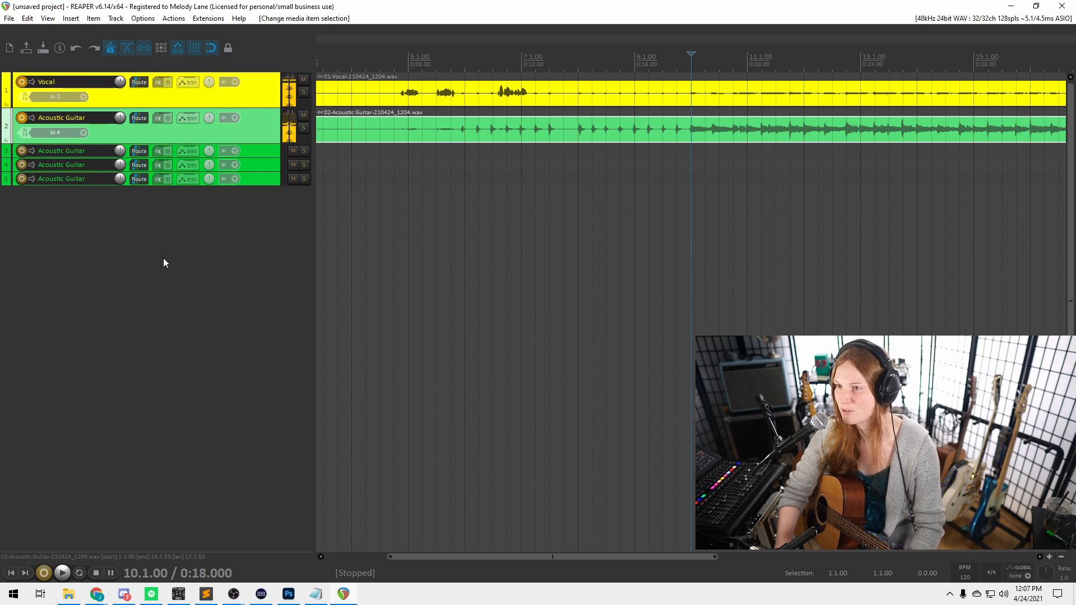
{"action": "scroll", "coordinate": [574, 259], "scroll_direction": "up", "scroll_amount": 3}
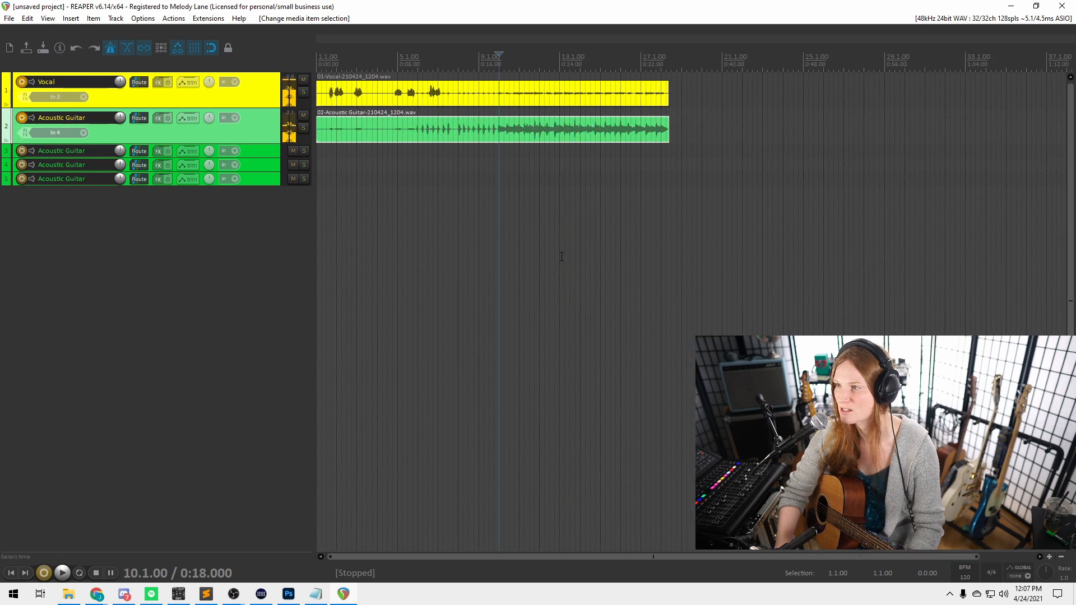
{"action": "scroll", "coordinate": [547, 251], "scroll_direction": "down", "scroll_amount": 3}
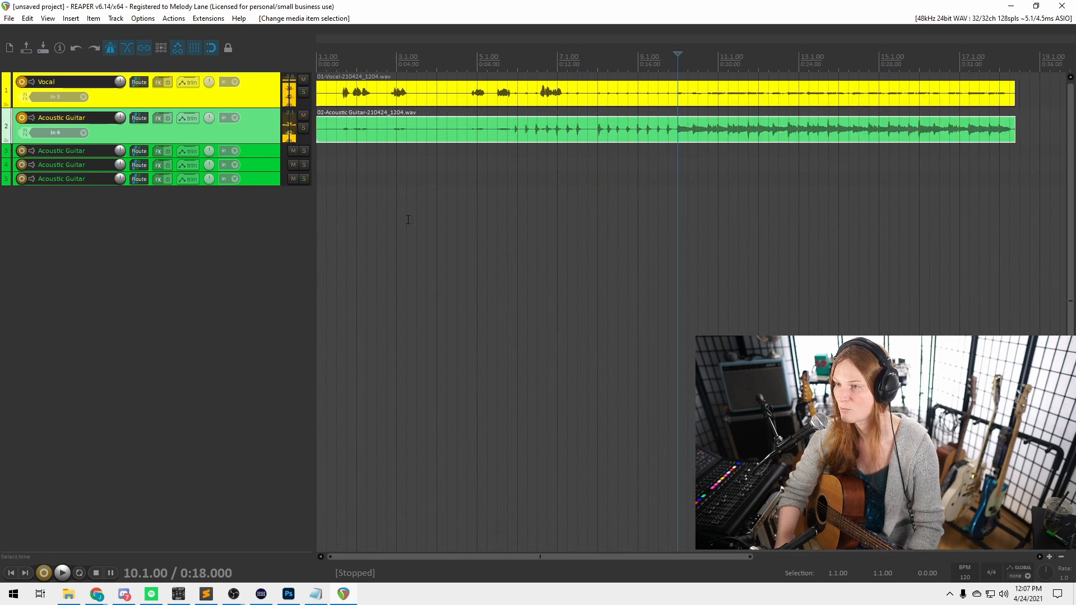
{"action": "scroll", "coordinate": [250, 258], "scroll_direction": "up", "scroll_amount": 5}
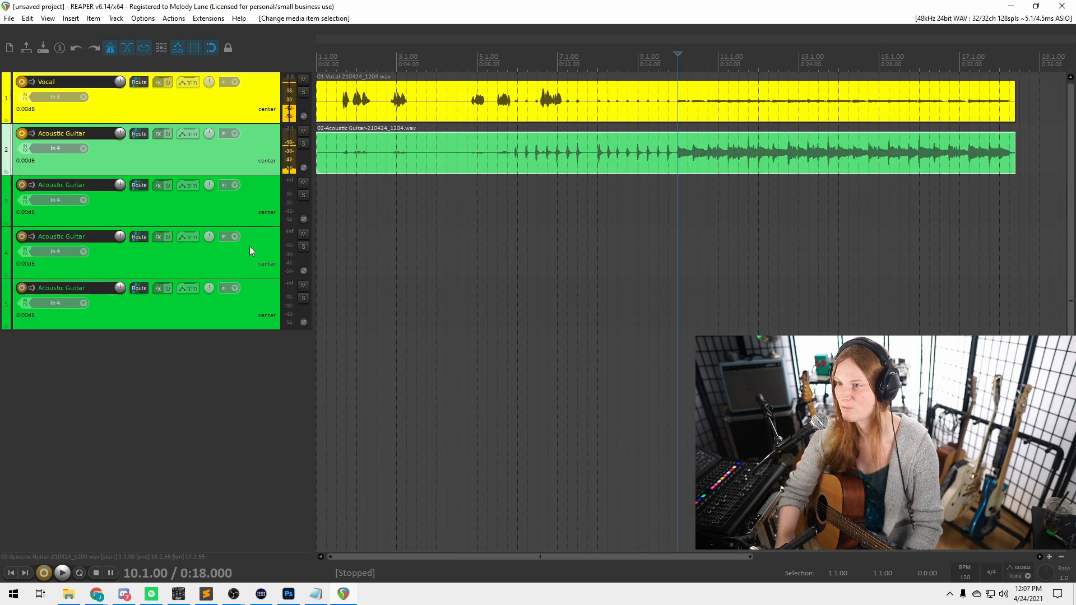
{"action": "scroll", "coordinate": [508, 275], "scroll_direction": "down", "scroll_amount": 2}
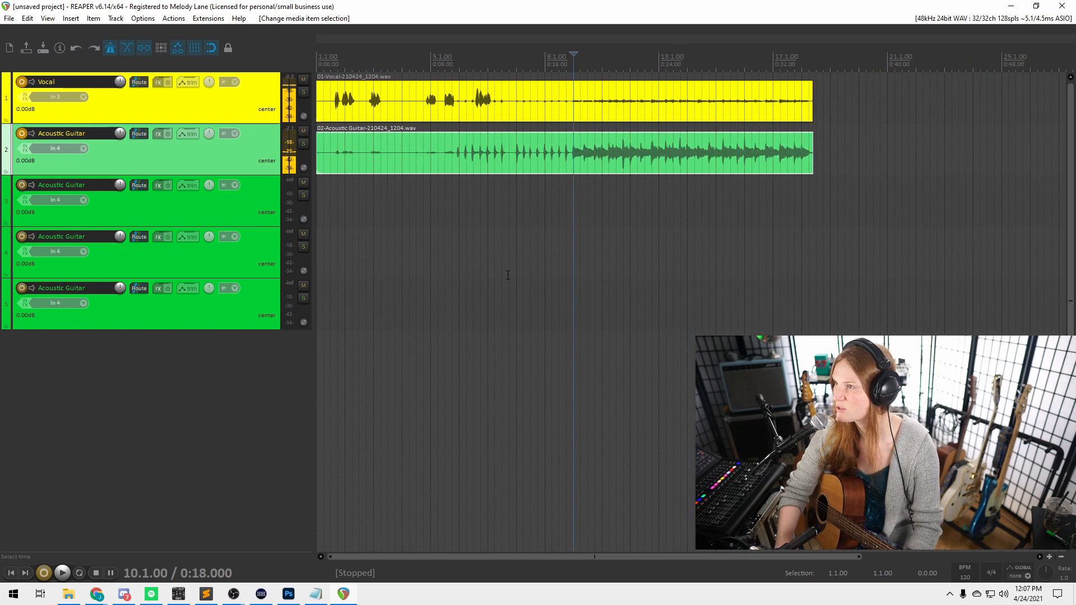
{"action": "scroll", "coordinate": [503, 277], "scroll_direction": "down", "scroll_amount": 2}
{"action": "scroll", "coordinate": [463, 204], "scroll_direction": "up", "scroll_amount": 2}
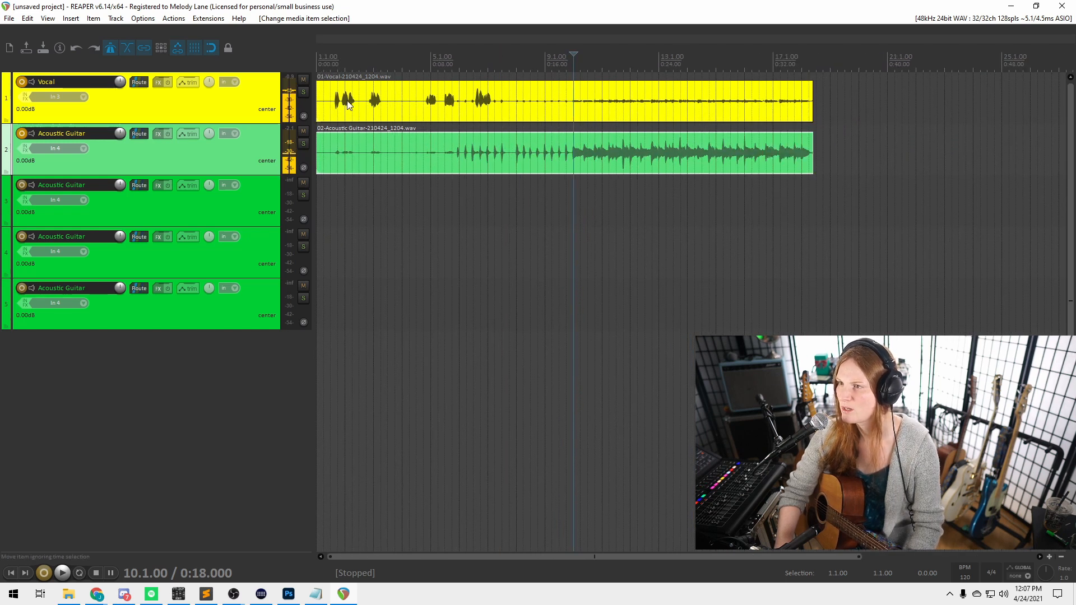
Try adjusting the volume of the entire recorded item on the Vocal track.
{"action": "left_click", "coordinate": [510, 105]}
{"action": "scroll", "coordinate": [508, 100], "scroll_direction": "up", "scroll_amount": 1}
{"action": "scroll", "coordinate": [508, 100], "scroll_direction": "down", "scroll_amount": 2}
{"action": "scroll", "coordinate": [517, 95], "scroll_direction": "up", "scroll_amount": 3}
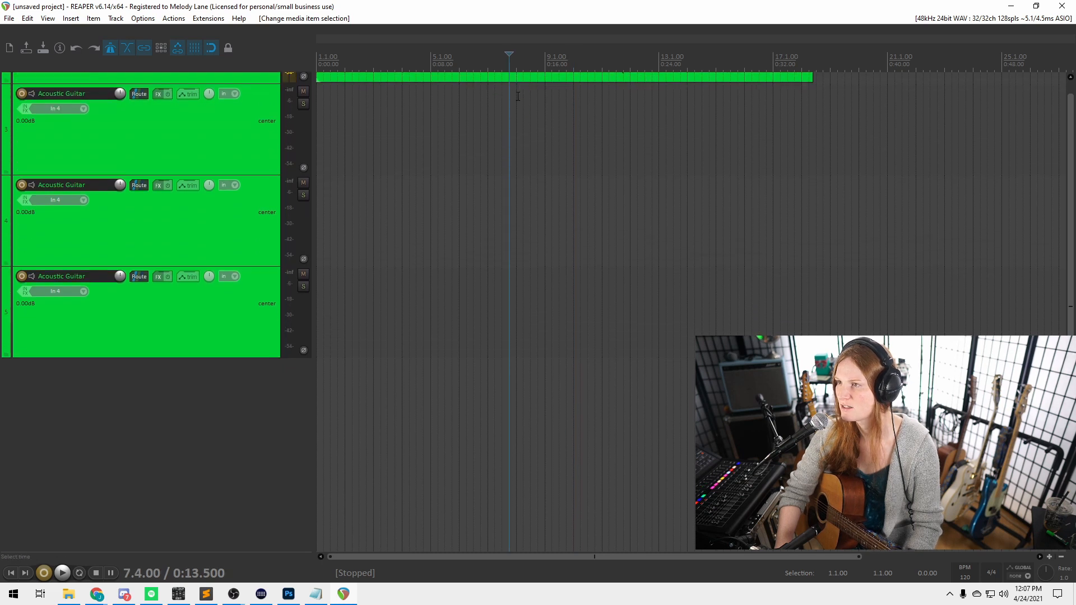
{"action": "scroll", "coordinate": [256, 210], "scroll_direction": "up", "scroll_amount": 3}
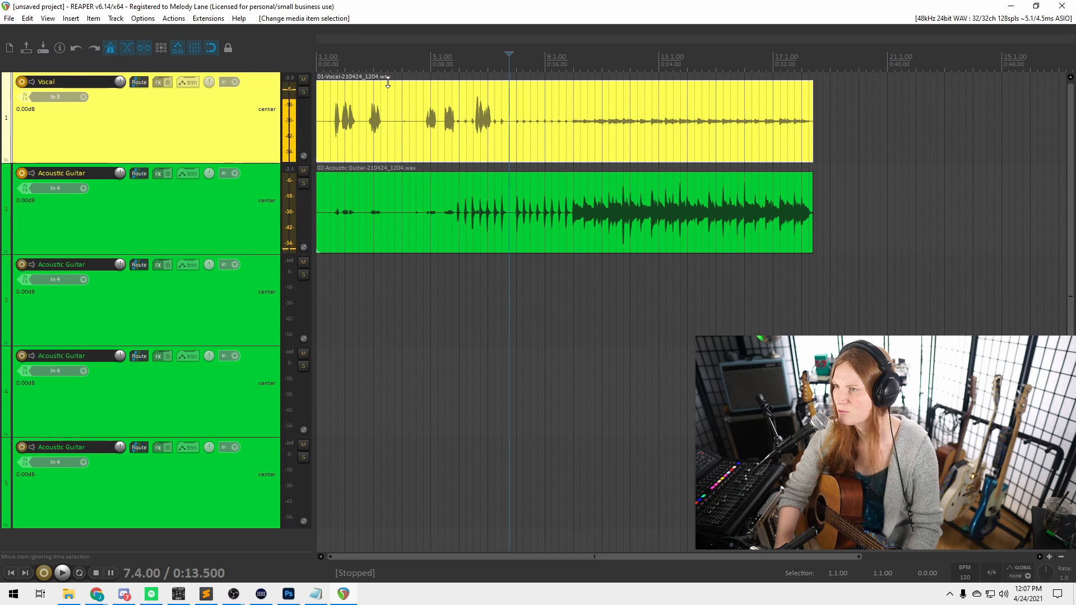
{"action": "left_click", "coordinate": [532, 82]}
{"action": "mouse_move", "coordinate": [532, 82]}
{"action": "left_mouse_down"}
{"action": "mouse_move", "coordinate": [545, 170]}
{"action": "mouse_move", "coordinate": [569, 82]}
{"action": "mouse_move", "coordinate": [566, 165]}
{"action": "mouse_move", "coordinate": [577, 76]}
{"action": "left_mouse_up"}
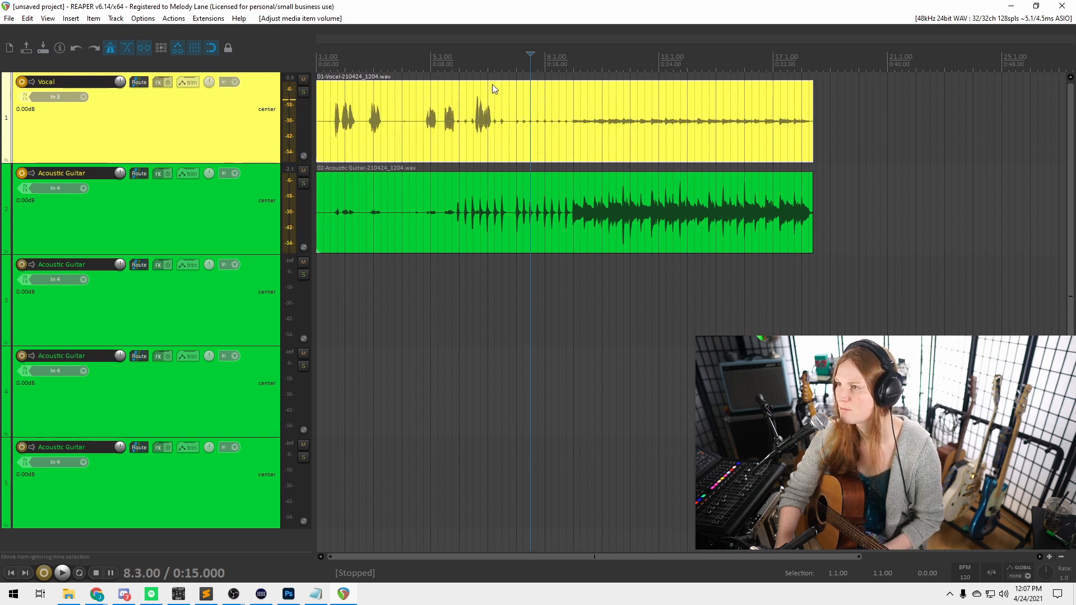
Split the recorded Vocal item at 6.3.00 and 7.3.00 to isolate the loud phrase.
{"action": "left_click", "coordinate": [476, 101]}
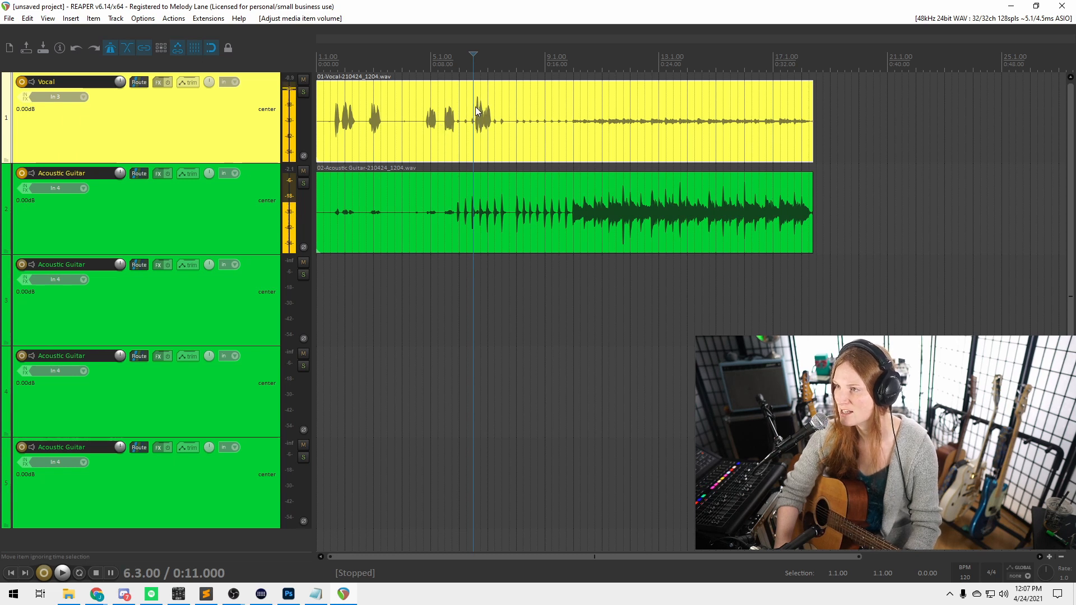
{"action": "key", "text": "s"}
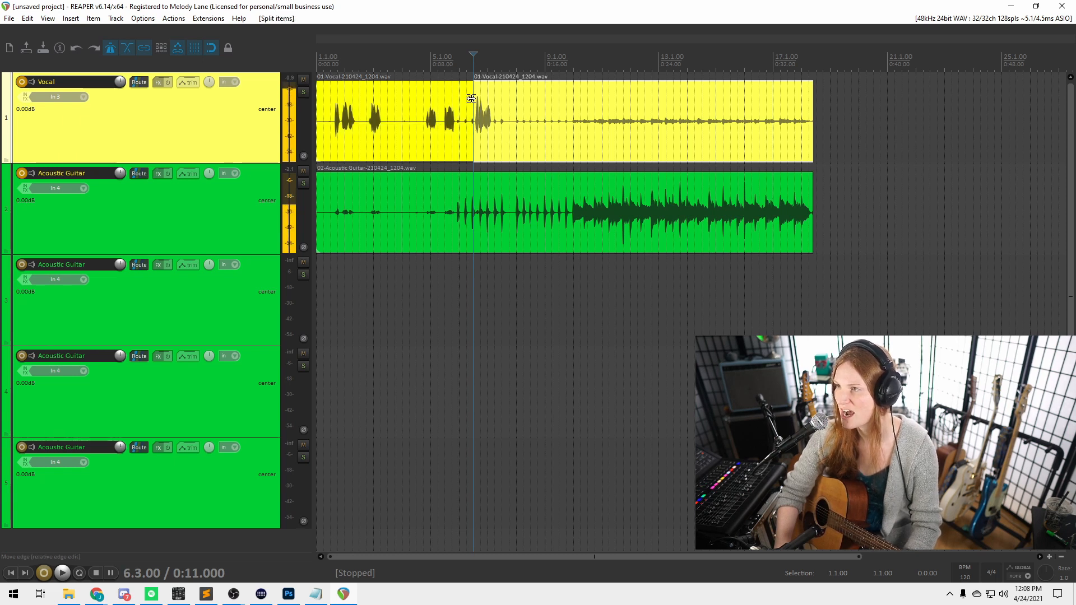
{"action": "left_click", "coordinate": [522, 105]}
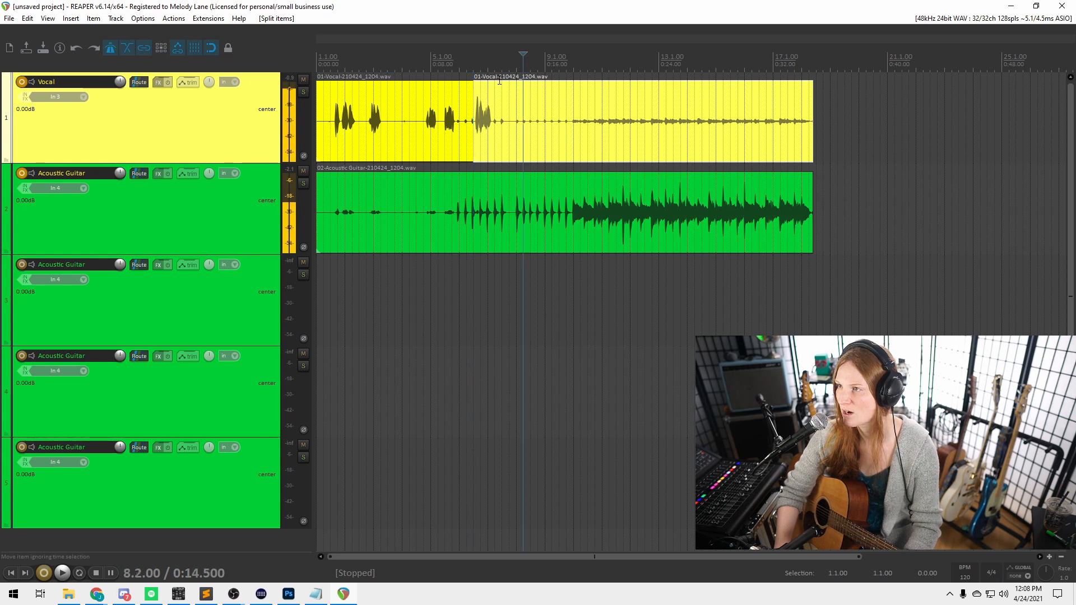
{"action": "left_click", "coordinate": [501, 105]}
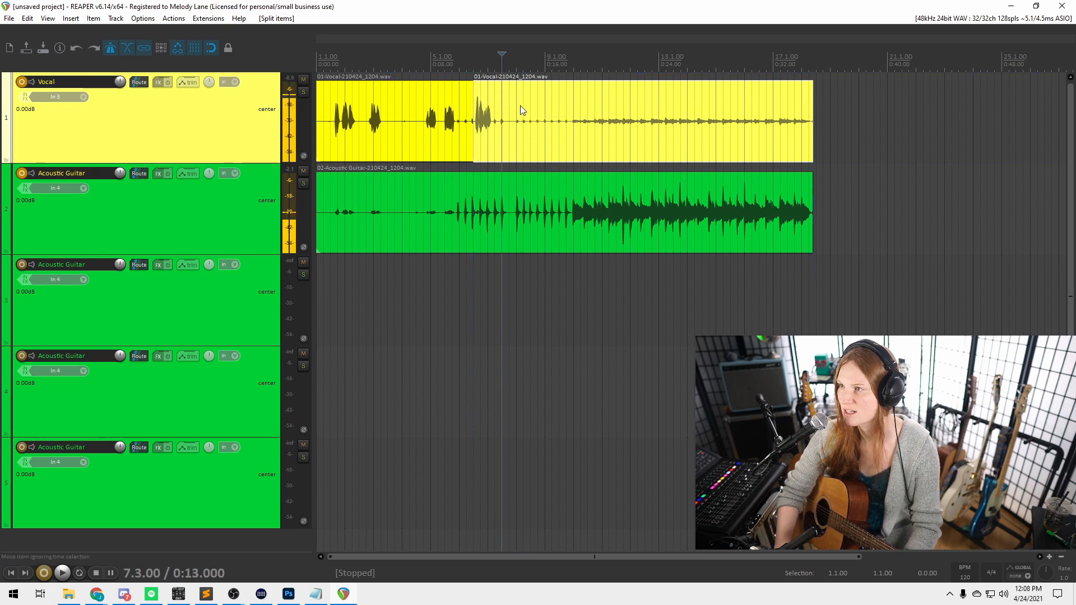
{"action": "key", "text": "s"}
Lower the volume of the short middle piece on the Vocal track to -1.80 dB.
{"action": "scroll", "coordinate": [479, 106], "scroll_direction": "down", "scroll_amount": 2}
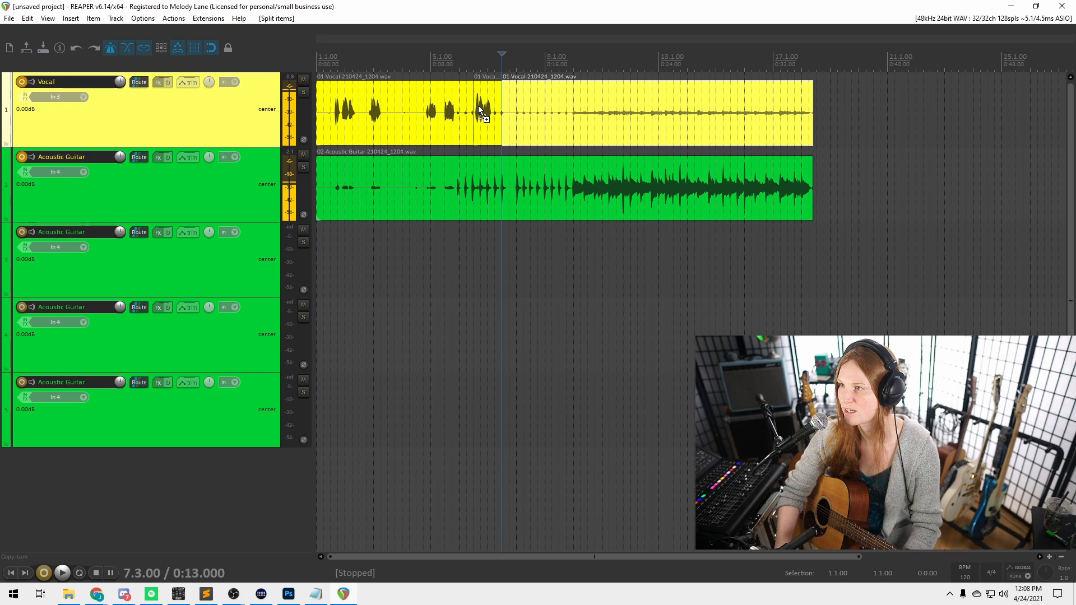
{"action": "scroll", "coordinate": [471, 112], "scroll_direction": "up", "scroll_amount": 4}
{"action": "scroll", "coordinate": [455, 124], "scroll_direction": "down", "scroll_amount": 4}
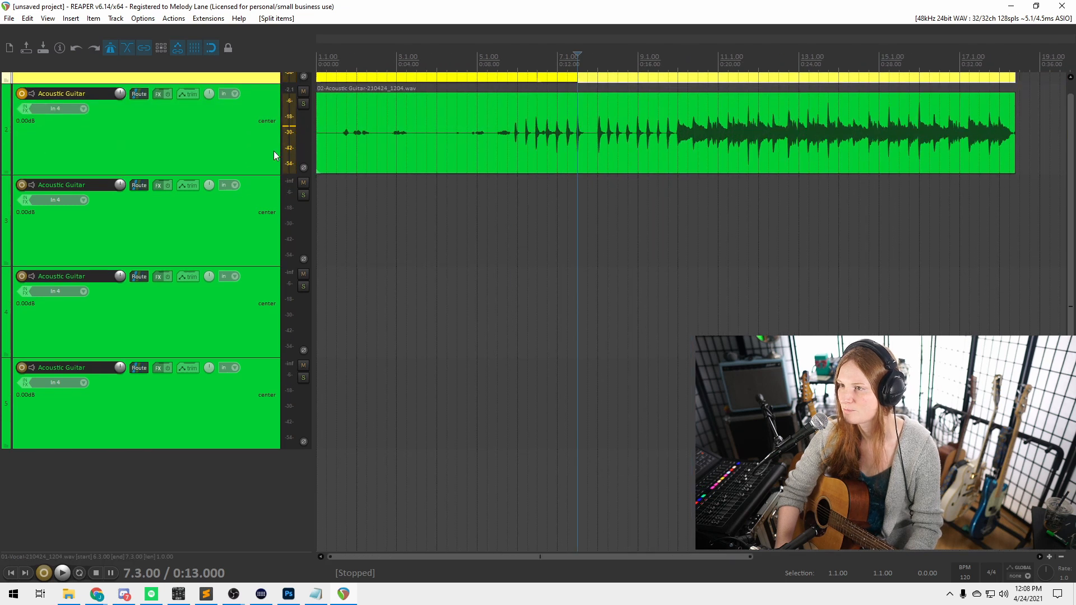
{"action": "scroll", "coordinate": [273, 150], "scroll_direction": "up", "scroll_amount": 2}
{"action": "left_click", "coordinate": [563, 134]}
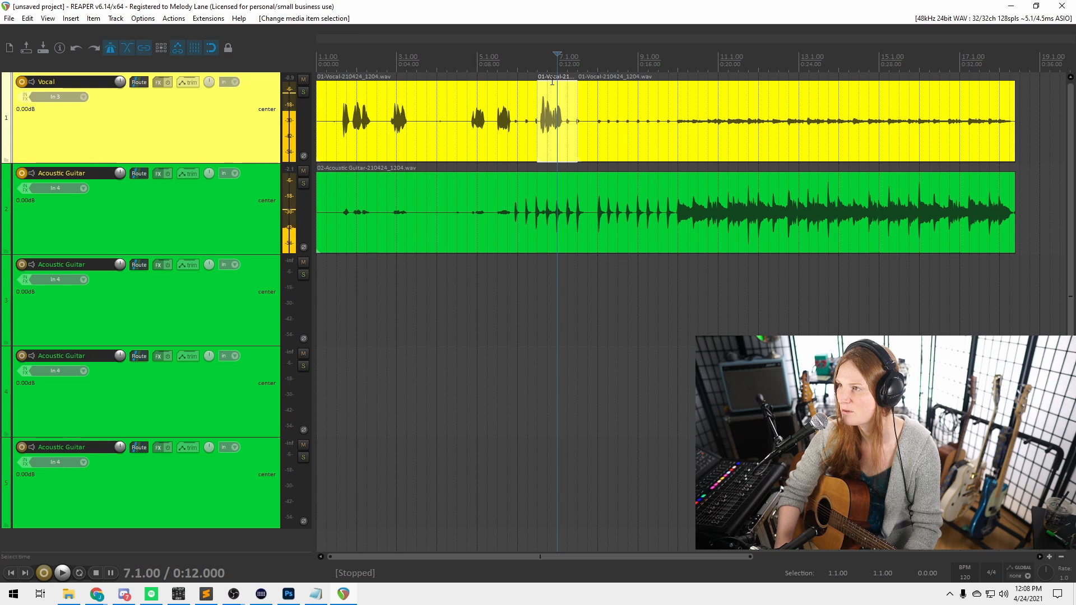
{"action": "mouse_move", "coordinate": [551, 82]}
{"action": "left_mouse_down"}
{"action": "mouse_move", "coordinate": [557, 135]}
{"action": "mouse_move", "coordinate": [561, 96]}
{"action": "left_mouse_up"}
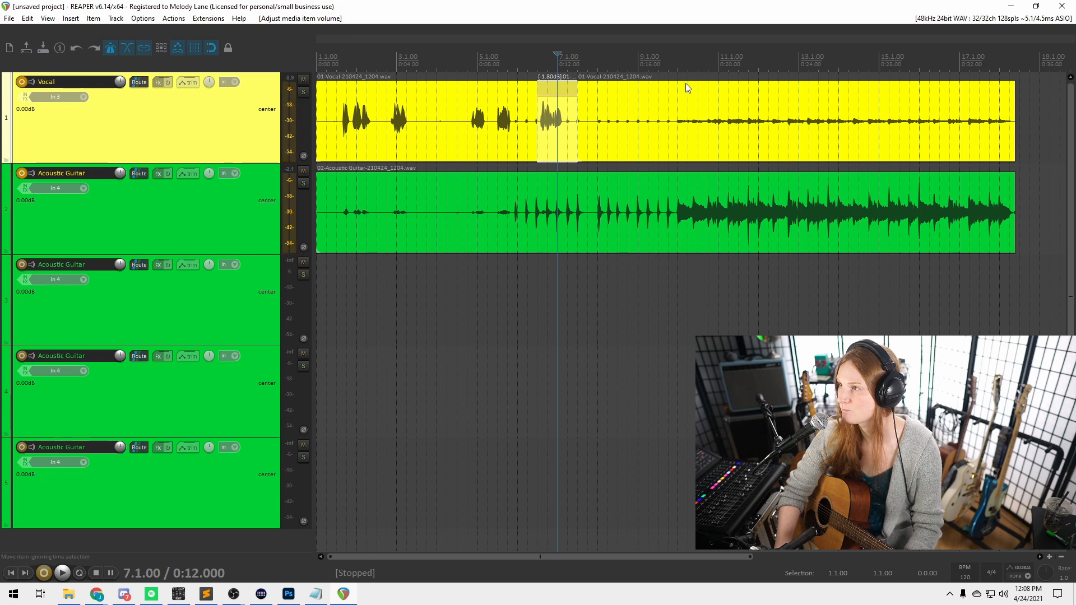
{"action": "mouse_move", "coordinate": [685, 82]}
{"action": "left_mouse_down"}
{"action": "mouse_move", "coordinate": [676, 126]}
{"action": "mouse_move", "coordinate": [674, 81]}
{"action": "left_mouse_up"}
Select all items on the Vocal track together and delete them.
{"action": "left_click", "coordinate": [407, 131]}
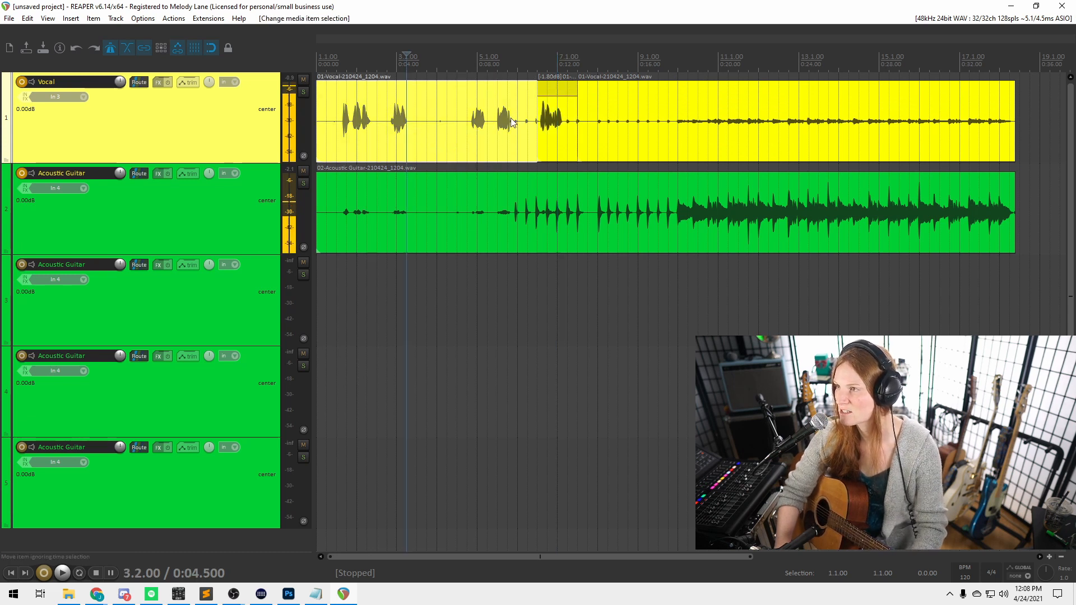
{"action": "left_click", "coordinate": [875, 112]}
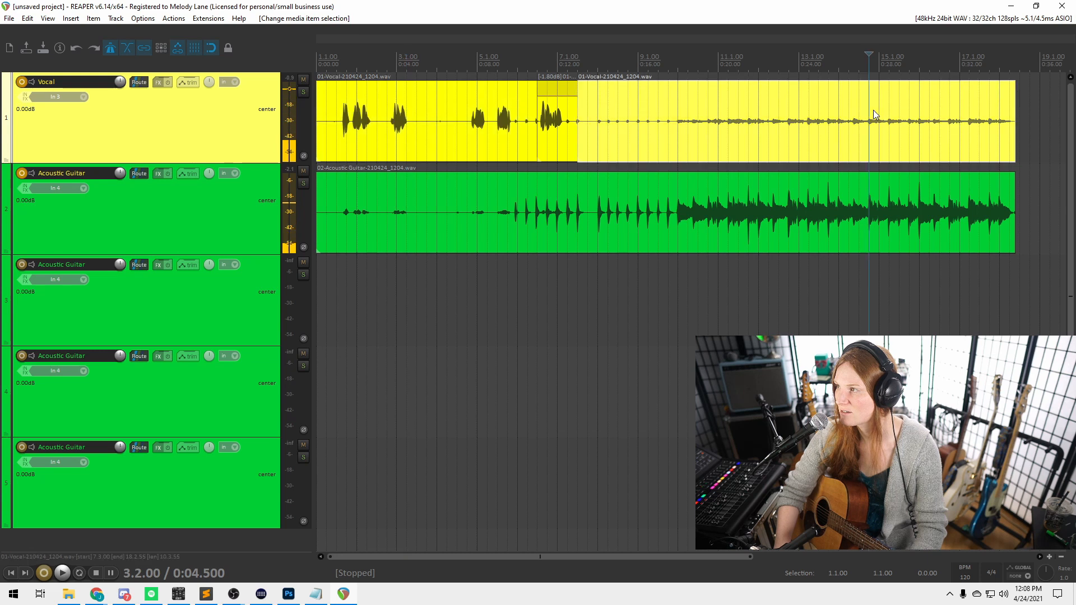
{"action": "left_click", "coordinate": [557, 147]}
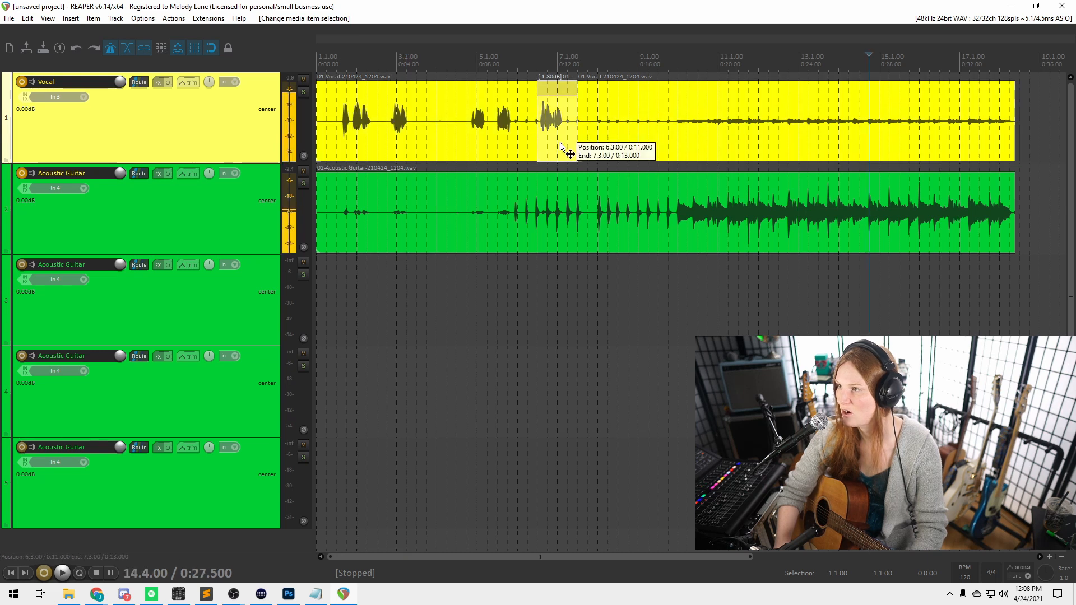
{"action": "left_click", "coordinate": [519, 145]}
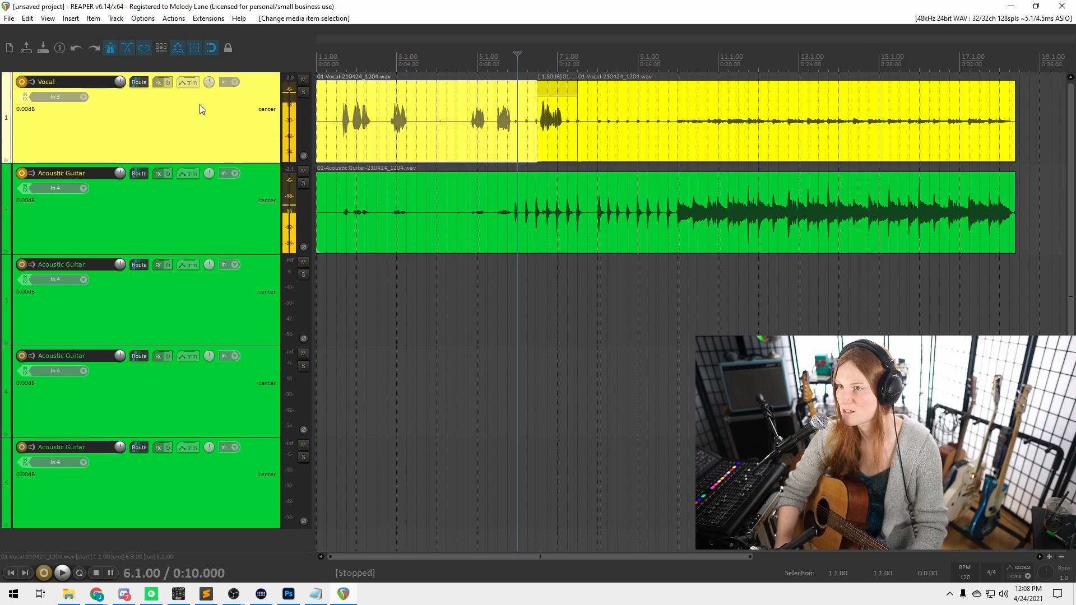
{"action": "left_click", "coordinate": [213, 234]}
{"action": "left_click", "coordinate": [240, 128]}
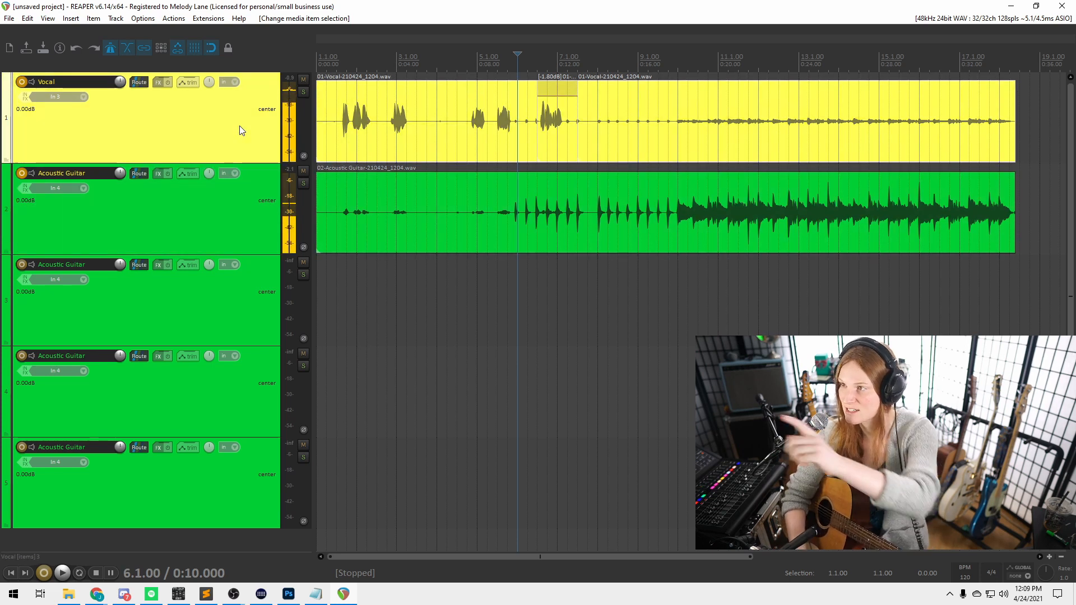
{"action": "key", "text": "Delete"}
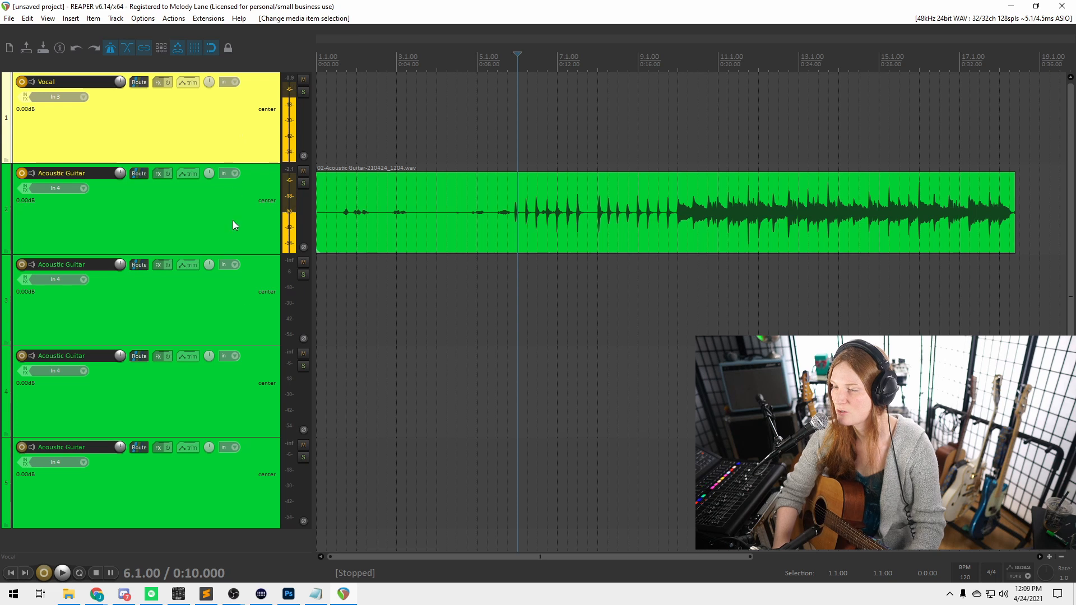
Remove the last Acoustic Guitar track and delete the recorded item on the first Acoustic Guitar track.
{"action": "left_click", "coordinate": [230, 416]}
{"action": "key", "text": "Delete"}
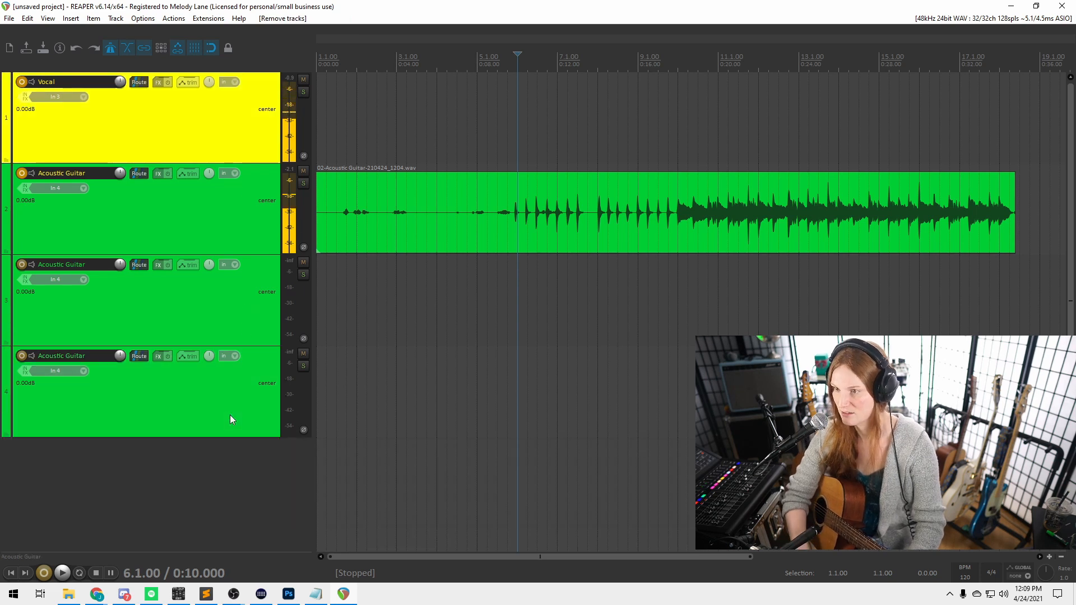
{"action": "double_click", "coordinate": [227, 210]}
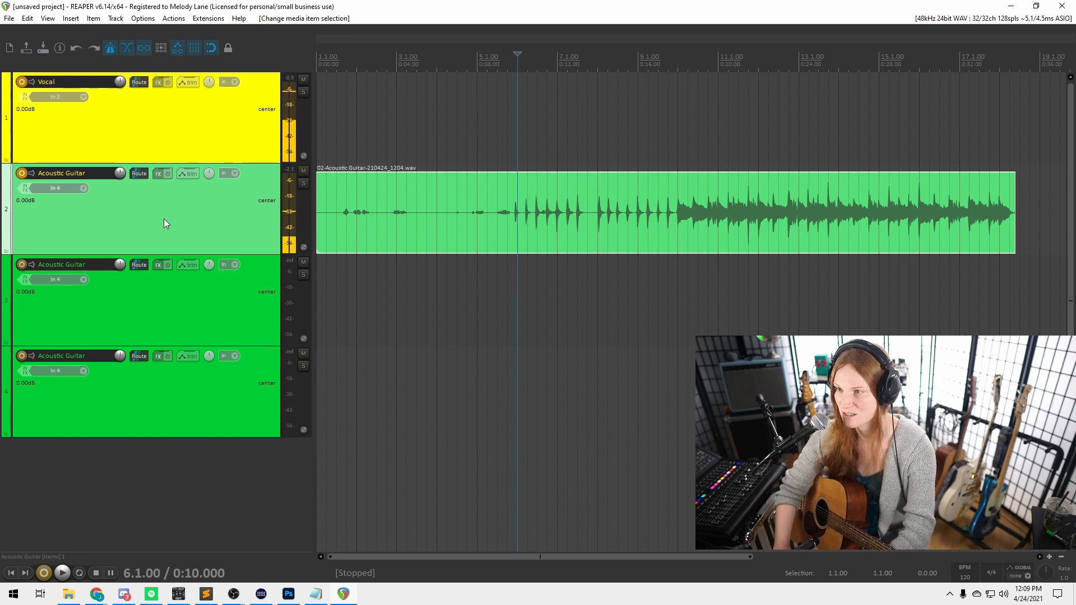
{"action": "key", "text": "Delete"}
Disarm the Vocal track and start recording the first Acoustic Guitar track from the project start.
{"action": "left_click", "coordinate": [22, 82]}
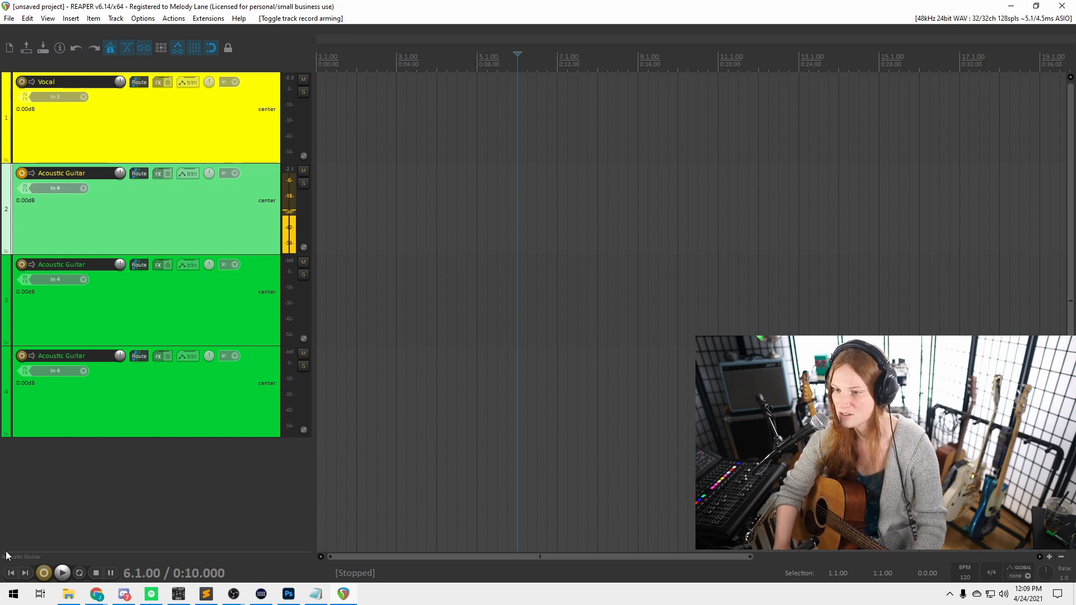
{"action": "left_click", "coordinate": [11, 573]}
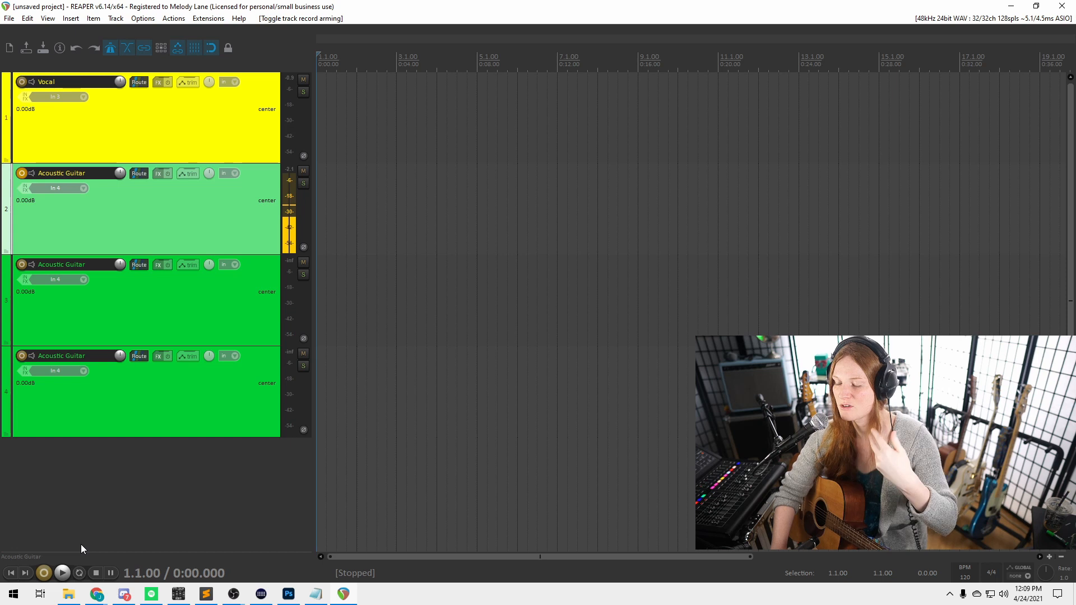
{"action": "left_click", "coordinate": [44, 573]}
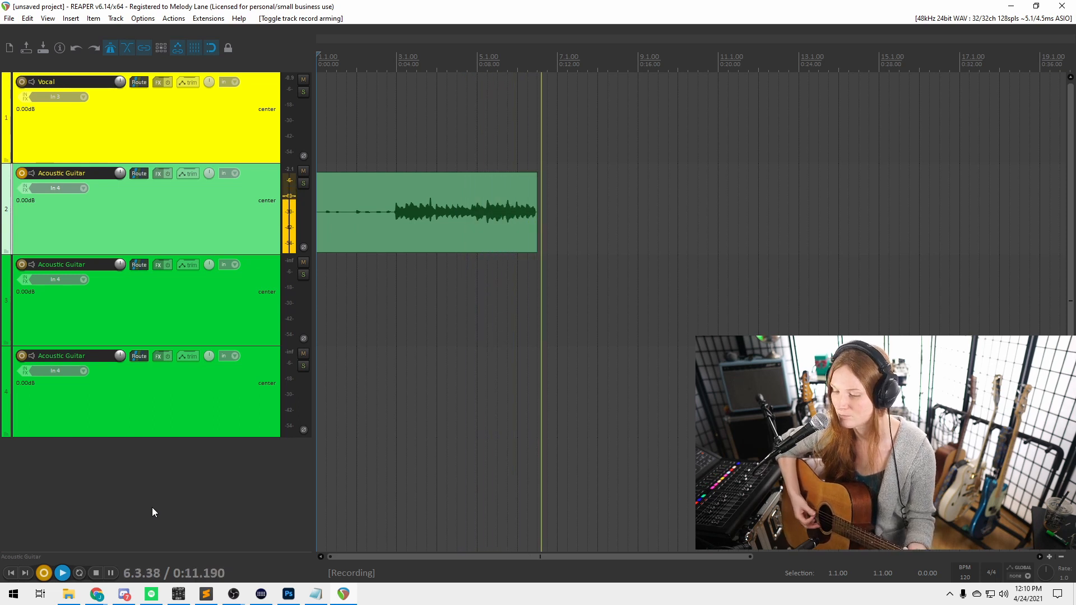
Stop recording and trim the start of the new guitar take to just before the playing begins.
{"action": "key", "text": "space"}
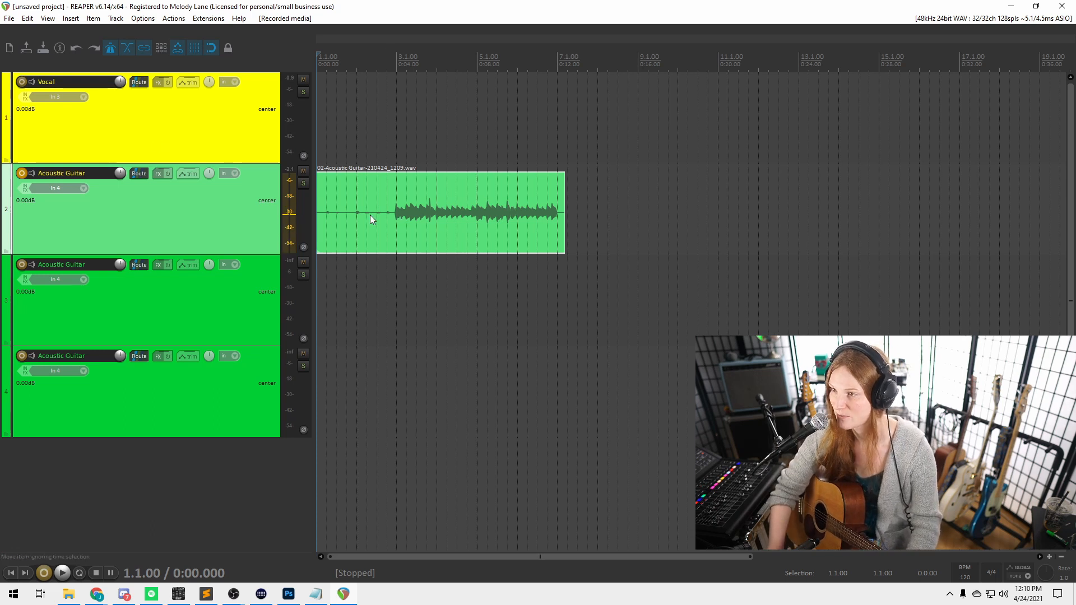
{"action": "scroll", "coordinate": [402, 221], "scroll_direction": "up", "scroll_amount": 2}
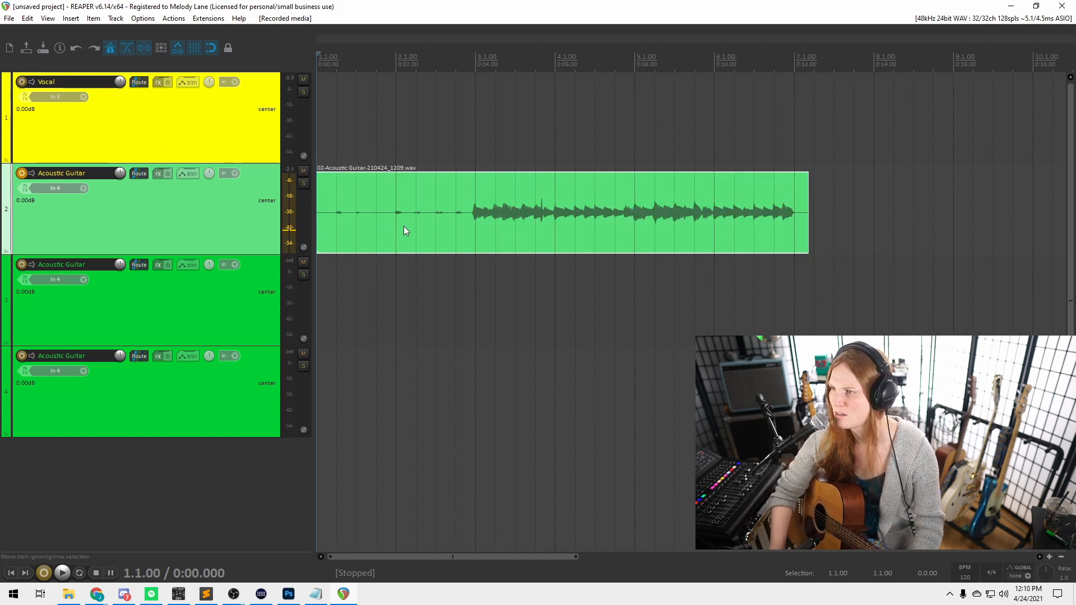
{"action": "scroll", "coordinate": [403, 226], "scroll_direction": "up", "scroll_amount": 2}
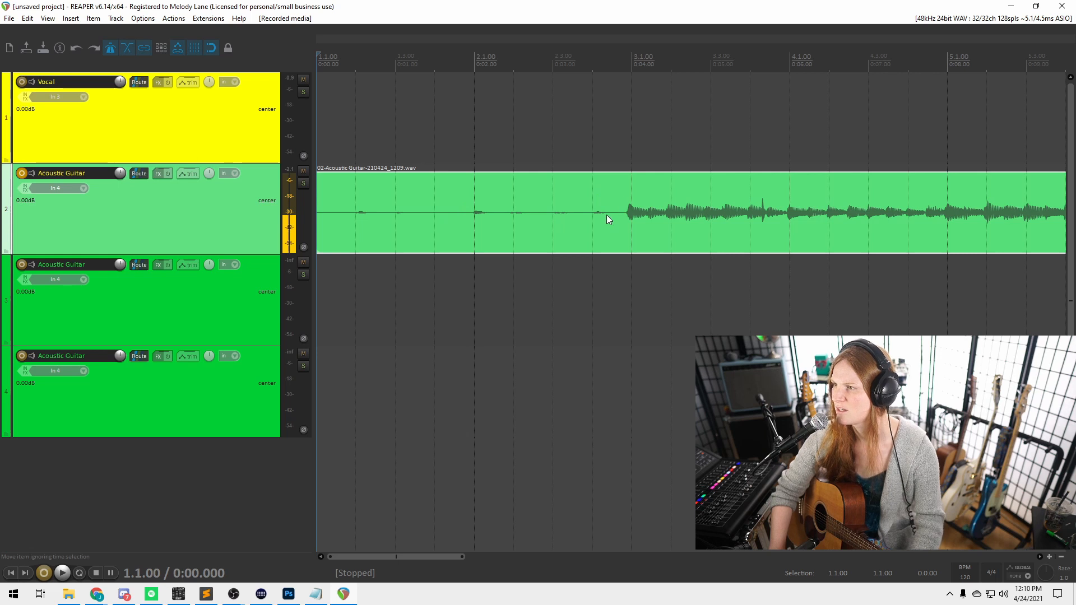
{"action": "scroll", "coordinate": [589, 224], "scroll_direction": "down", "scroll_amount": 2}
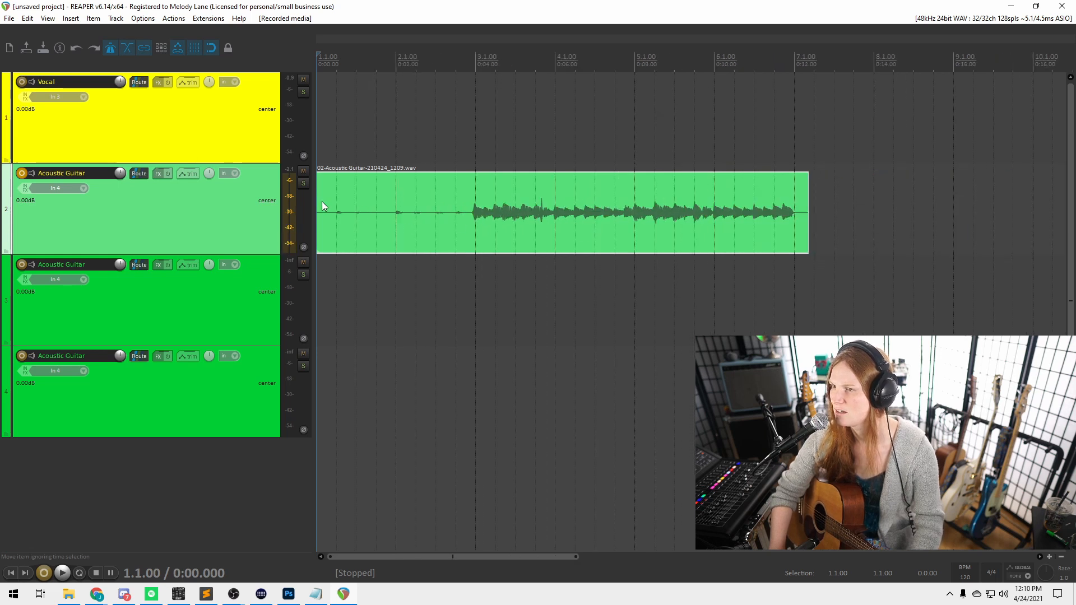
{"action": "left_click_drag", "start_coordinate": [323, 231], "coordinate": [464, 237]}
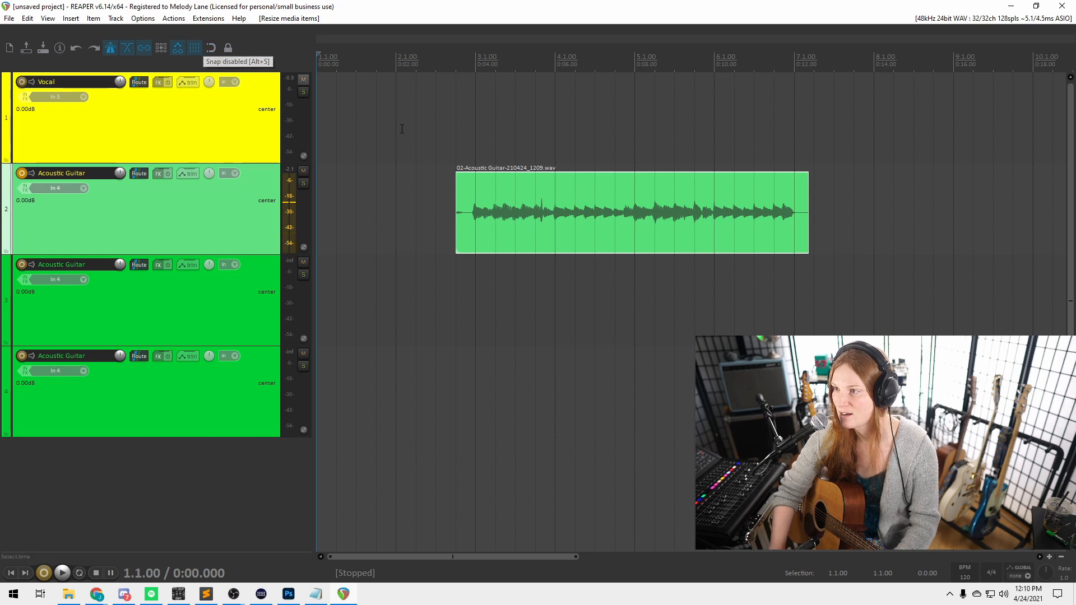
Trim the take's start up to the first note with snapping off, and with snapping on extend it back to the nearest grid line.
{"action": "left_click_drag", "start_coordinate": [457, 190], "coordinate": [470, 262]}
{"action": "left_click", "coordinate": [435, 232]}
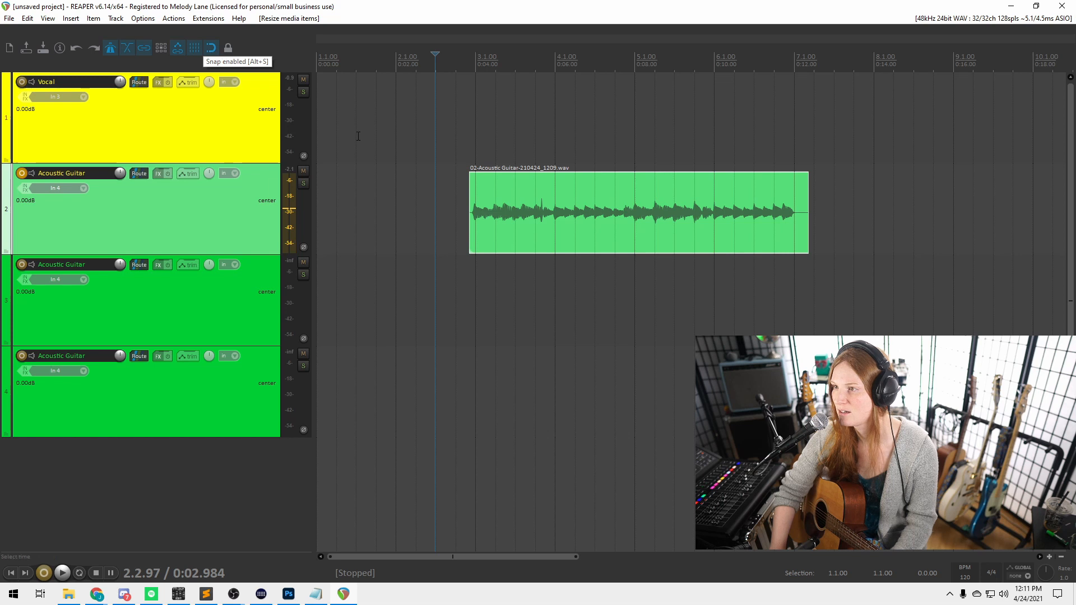
{"action": "left_click_drag", "start_coordinate": [469, 191], "coordinate": [456, 216]}
{"action": "left_click", "coordinate": [213, 48]}
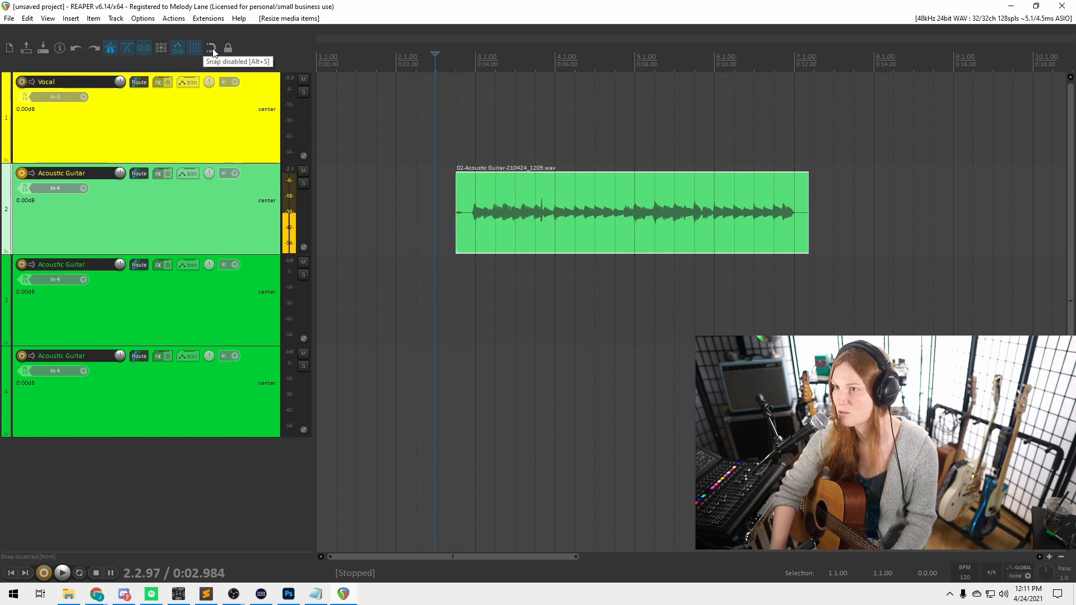
Time-stretch the guitar item from its start to a rate of 1.249, and delete the item.
{"action": "left_click_drag", "start_coordinate": [454, 187], "coordinate": [543, 223]}
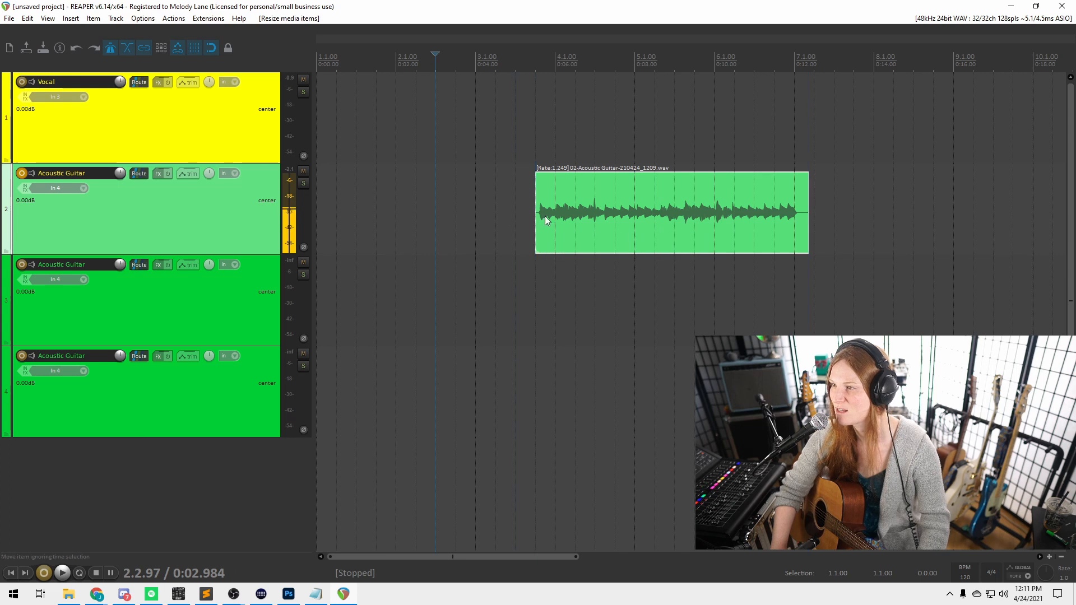
{"action": "left_click", "coordinate": [612, 224]}
{"action": "key", "text": "Delete"}
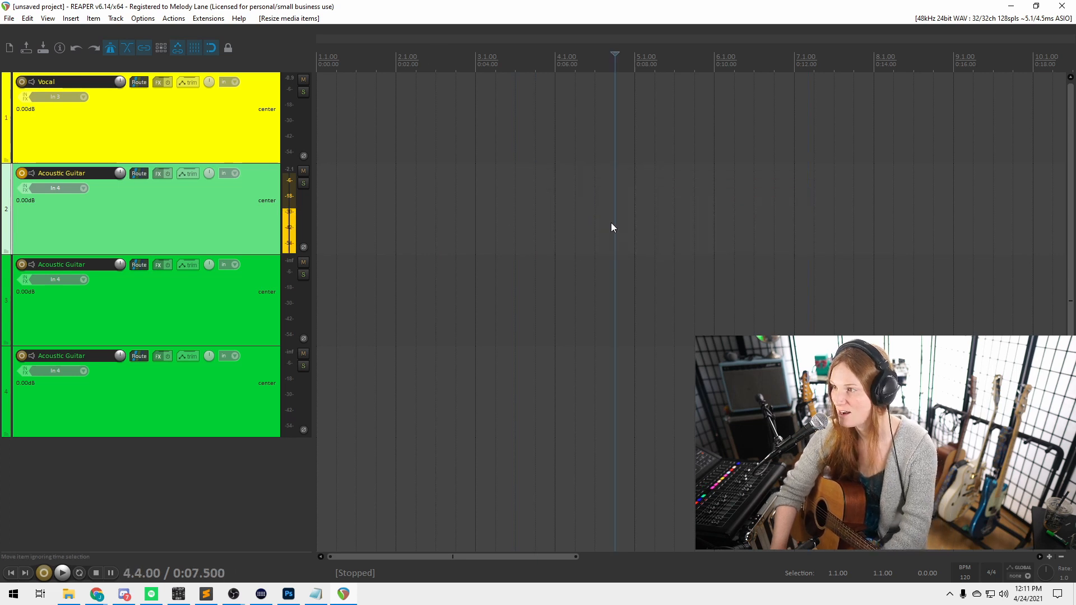
Record a new take of about 20 seconds on the first Acoustic Guitar track from the project start.
{"action": "left_click", "coordinate": [17, 573]}
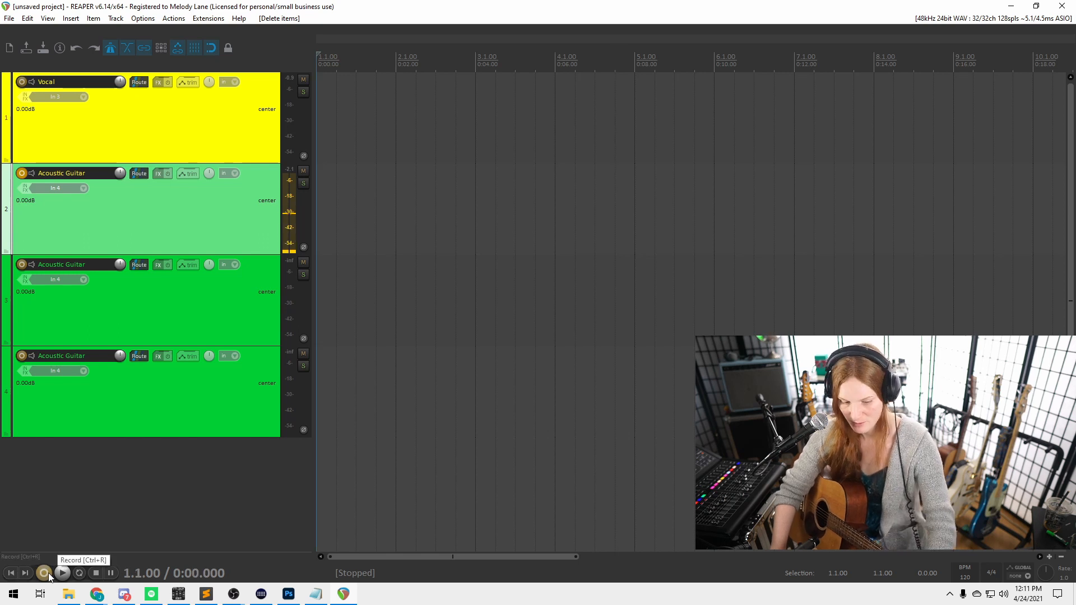
{"action": "left_click", "coordinate": [49, 575]}
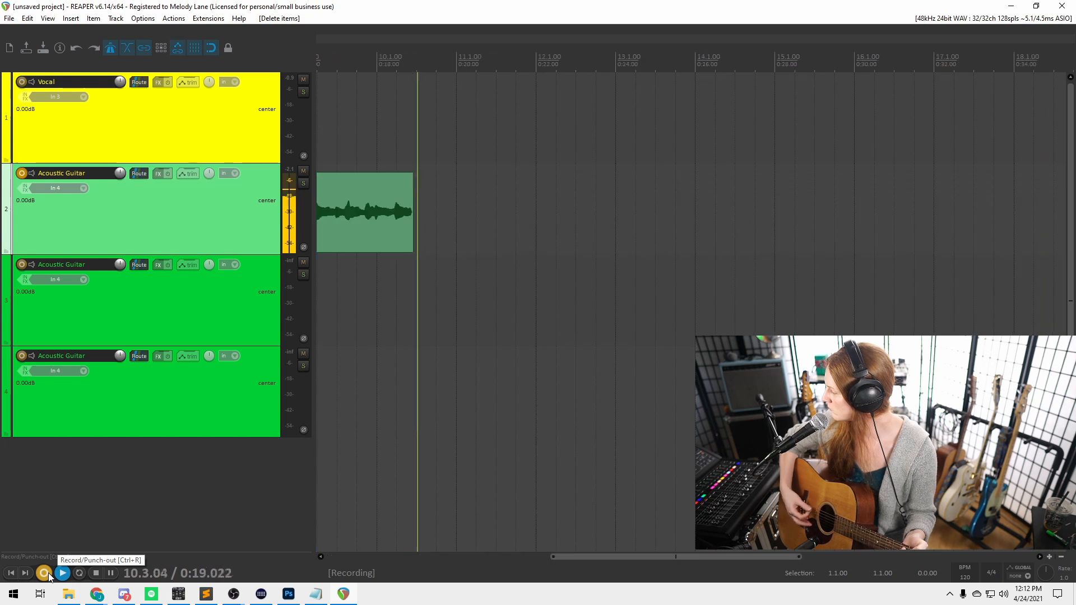
{"action": "left_click", "coordinate": [49, 576]}
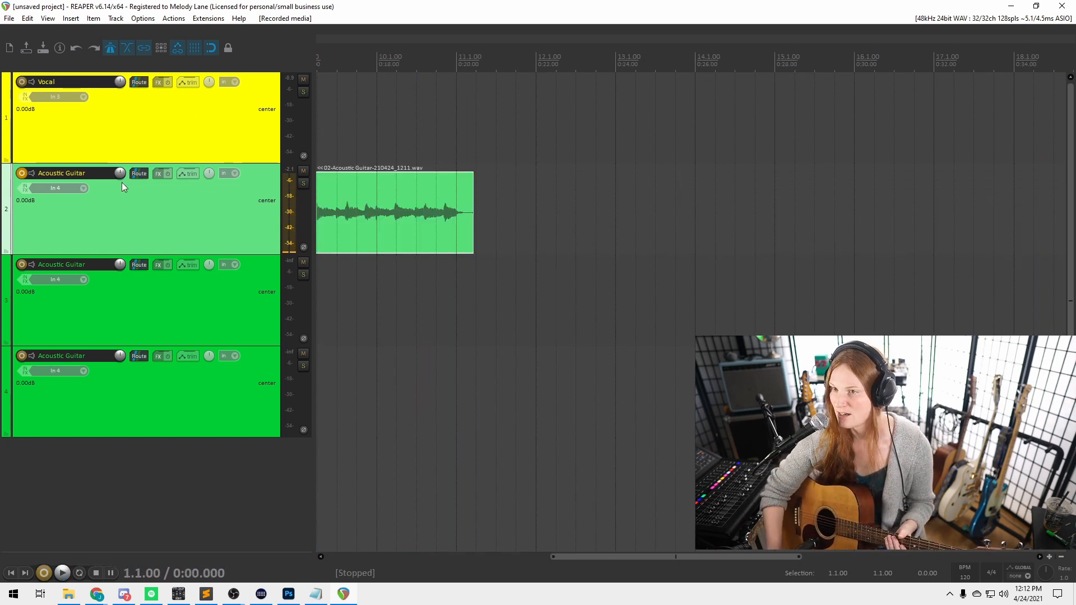
Disarm the first Acoustic Guitar track, arm the second one and record a doubling take from the project start.
{"action": "left_click", "coordinate": [20, 175]}
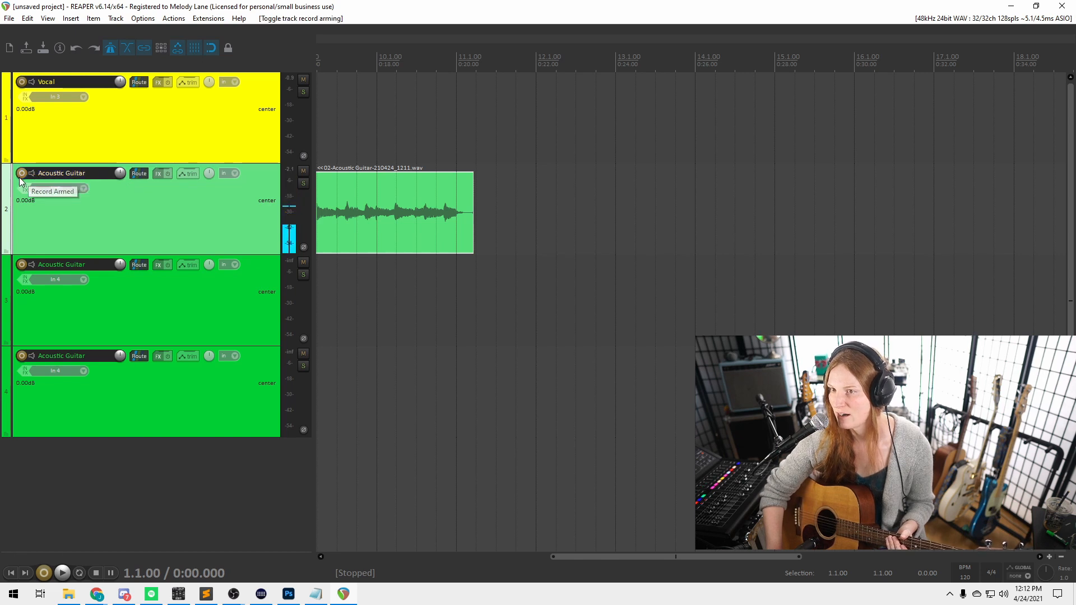
{"action": "left_click", "coordinate": [22, 264]}
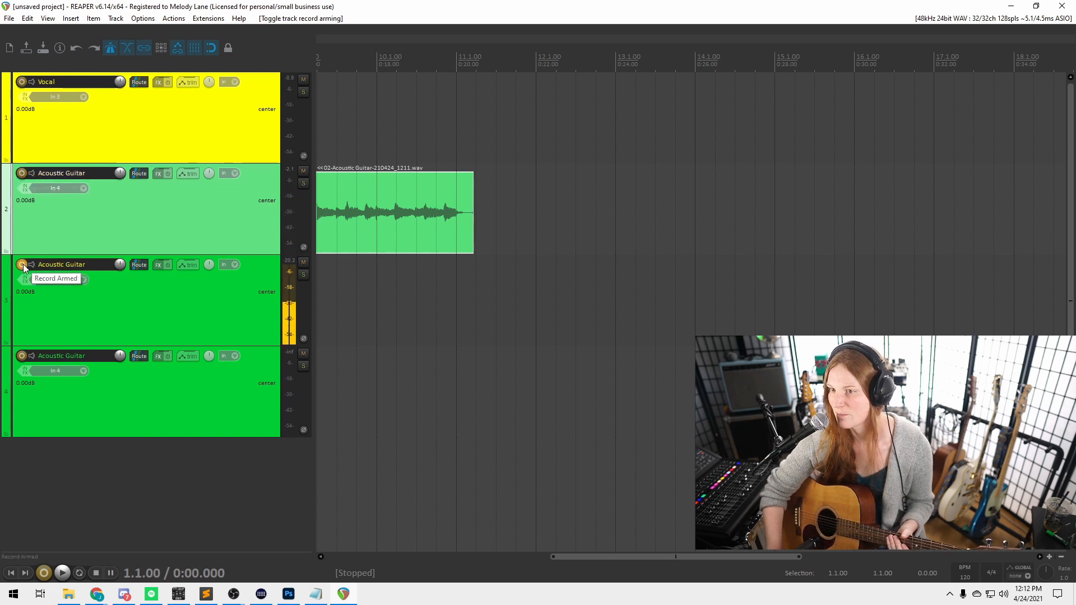
{"action": "left_click", "coordinate": [50, 573]}
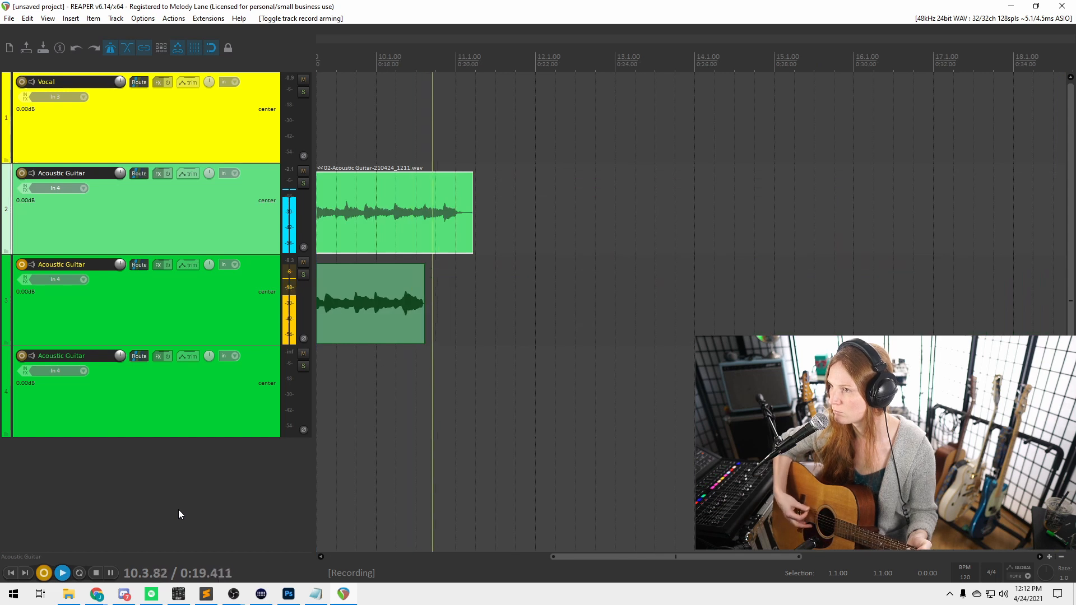
{"action": "key", "text": "space"}
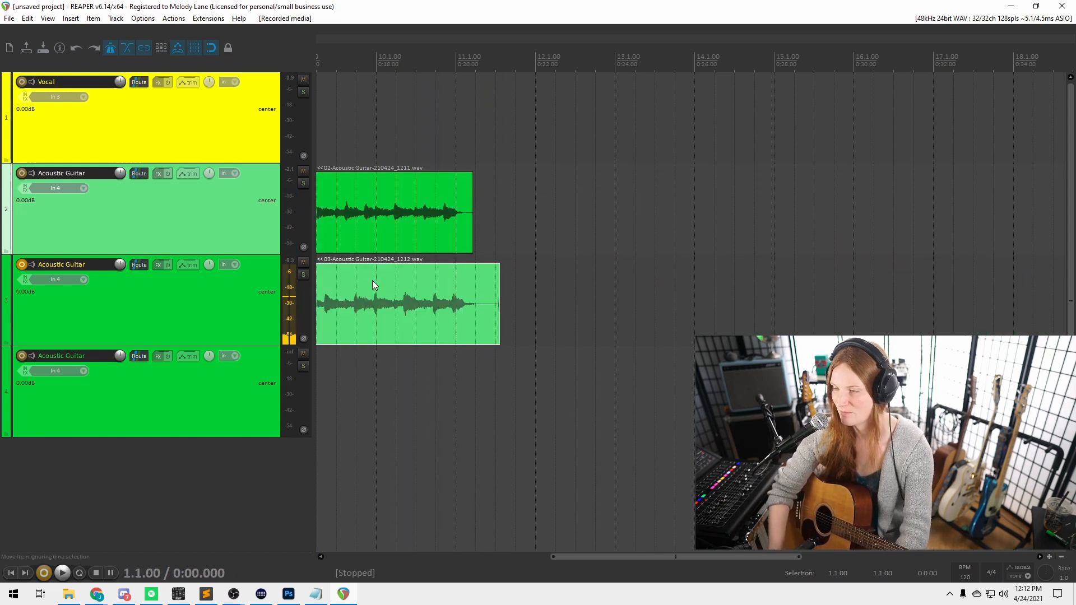
Trim the starts of both guitar items to 2.4.00 and shorten the second item's end to about the first item's end.
{"action": "scroll", "coordinate": [448, 284], "scroll_direction": "down", "scroll_amount": 3}
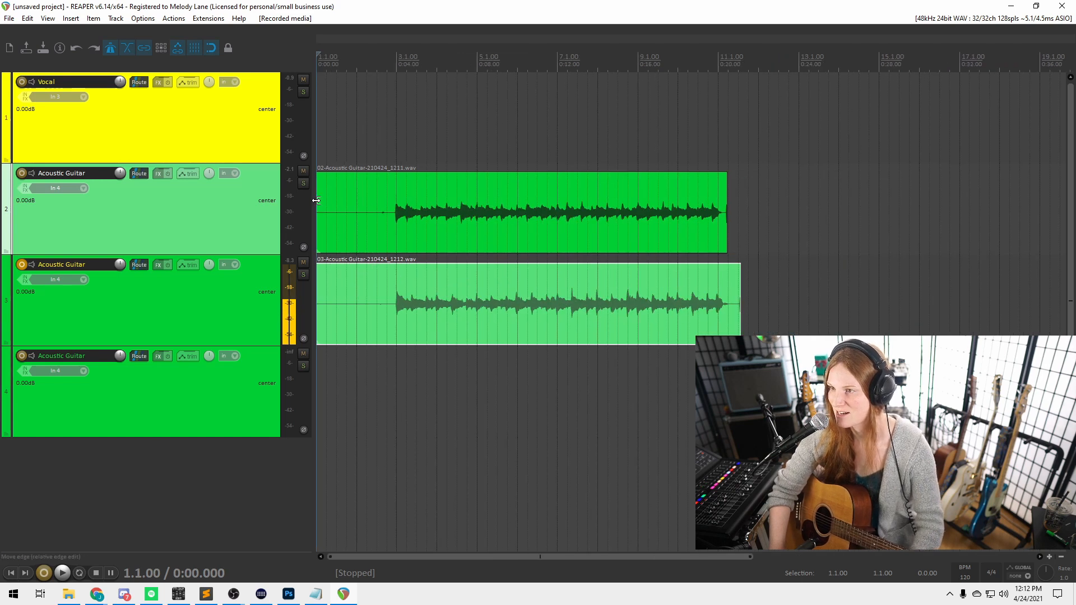
{"action": "left_click_drag", "start_coordinate": [314, 200], "coordinate": [387, 230]}
{"action": "left_click_drag", "start_coordinate": [317, 302], "coordinate": [385, 323]}
{"action": "left_click_drag", "start_coordinate": [741, 295], "coordinate": [729, 297]}
Trim the ends of both guitar items to just after the last note fades out.
{"action": "left_click", "coordinate": [723, 209]}
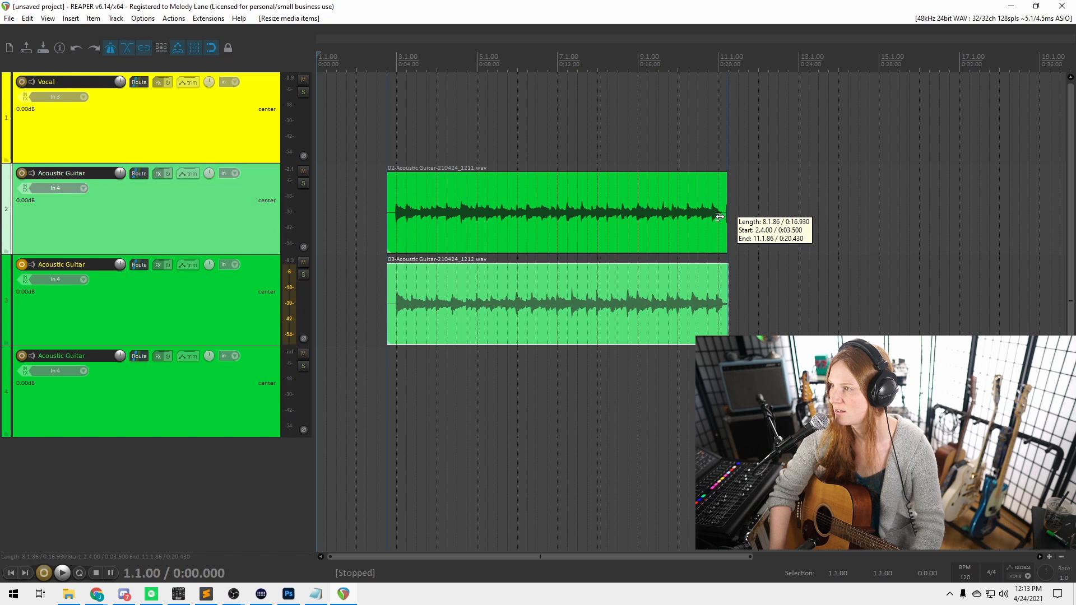
{"action": "scroll", "coordinate": [795, 193], "scroll_direction": "up", "scroll_amount": 3}
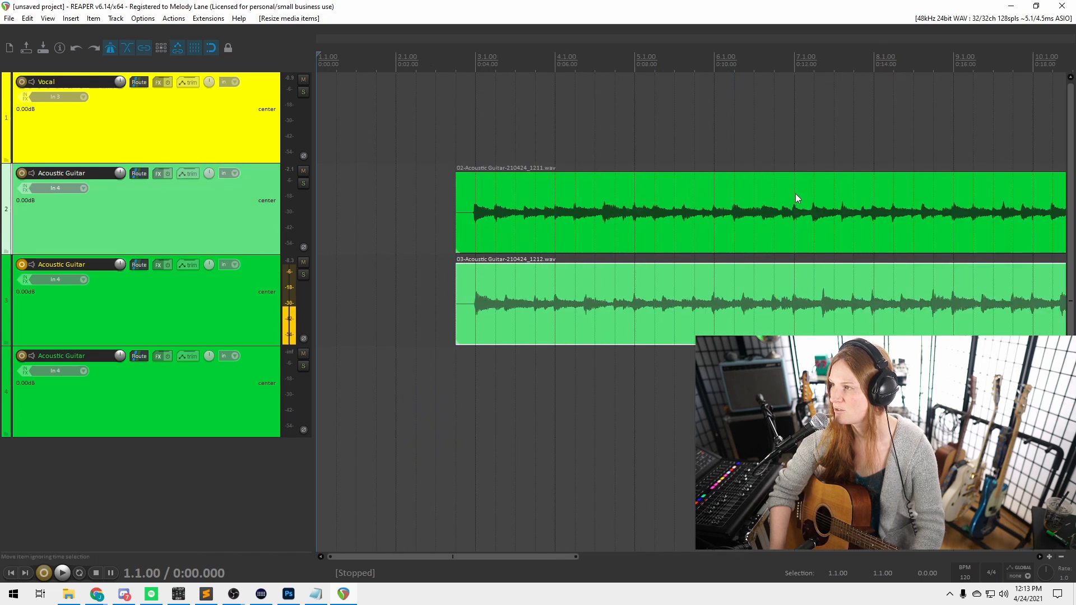
{"action": "left_click", "coordinate": [890, 196]}
{"action": "left_click", "coordinate": [921, 188]}
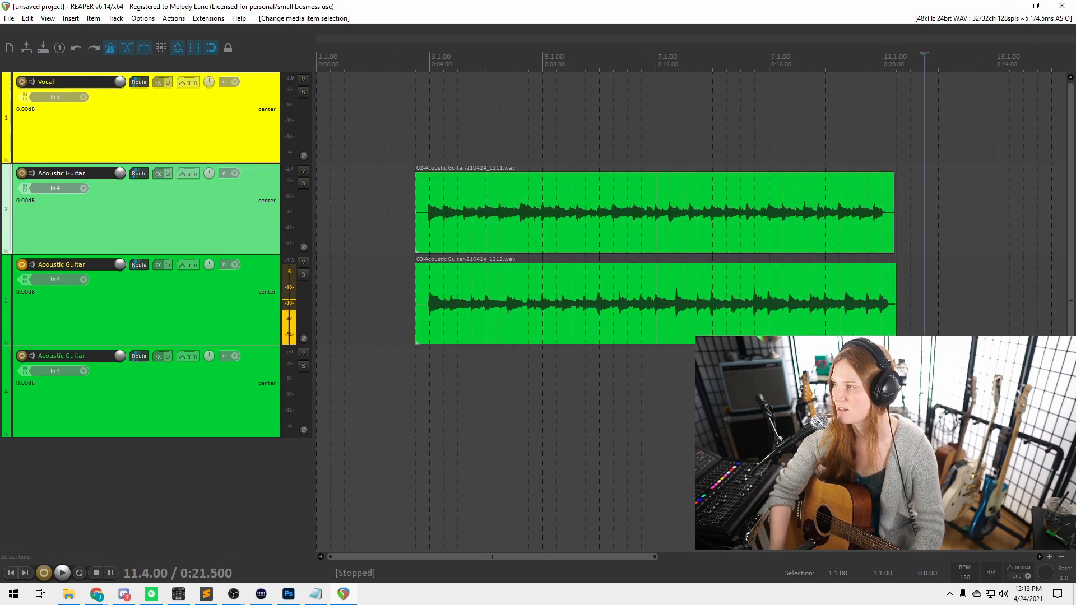
{"action": "left_click", "coordinate": [811, 381]}
{"action": "left_click", "coordinate": [532, 125]}
{"action": "left_click", "coordinate": [363, 213]}
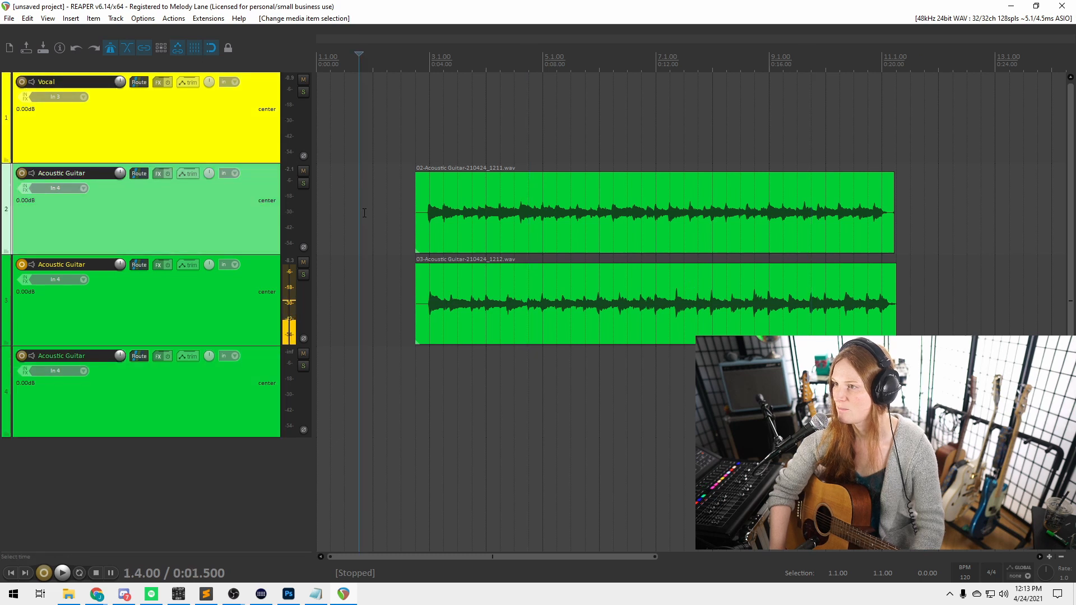
{"action": "left_click", "coordinate": [896, 212]}
{"action": "scroll", "coordinate": [855, 219], "scroll_direction": "down", "scroll_amount": 2}
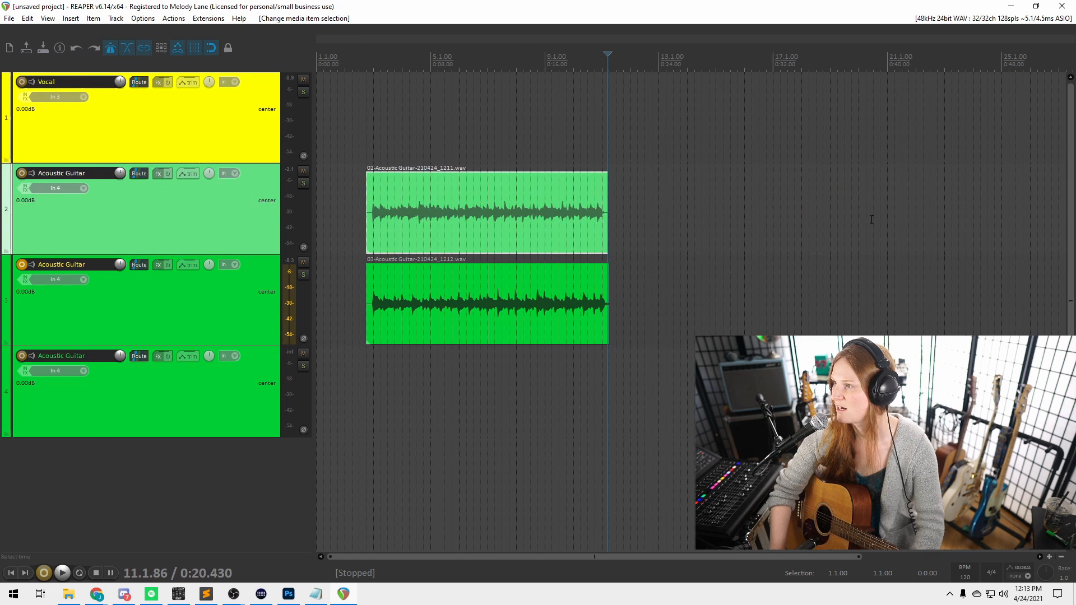
{"action": "scroll", "coordinate": [855, 219], "scroll_direction": "up", "scroll_amount": 3}
{"action": "scroll", "coordinate": [719, 209], "scroll_direction": "up", "scroll_amount": 3}
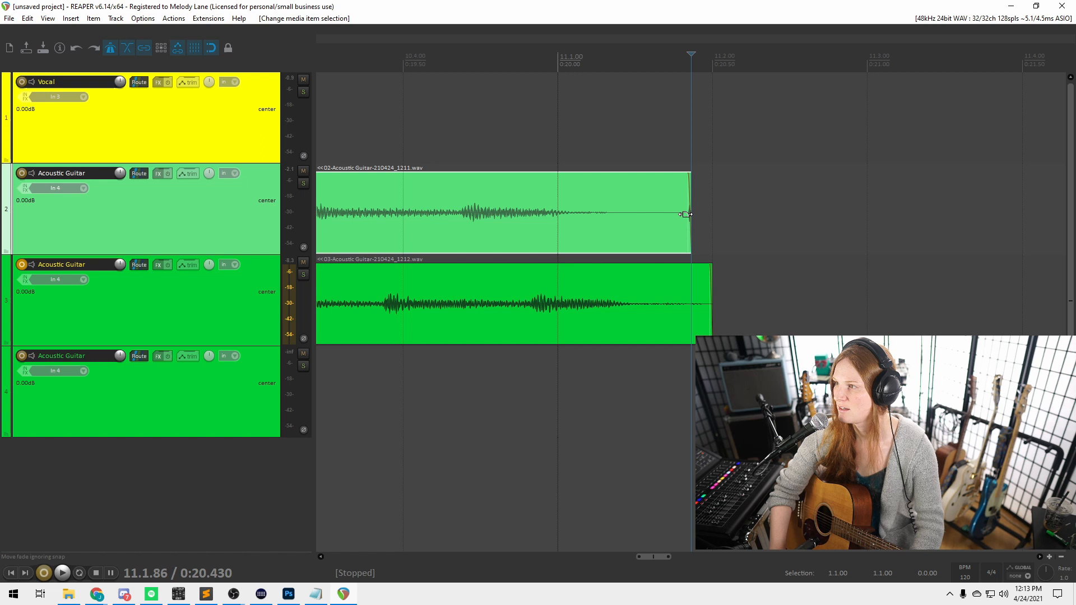
{"action": "left_click_drag", "start_coordinate": [692, 219], "coordinate": [614, 219]}
{"action": "left_click_drag", "start_coordinate": [710, 300], "coordinate": [638, 312]}
Trim the starts of both guitar items to just before their first notes.
{"action": "scroll", "coordinate": [615, 313], "scroll_direction": "down", "scroll_amount": 3}
{"action": "scroll", "coordinate": [614, 309], "scroll_direction": "down", "scroll_amount": 8}
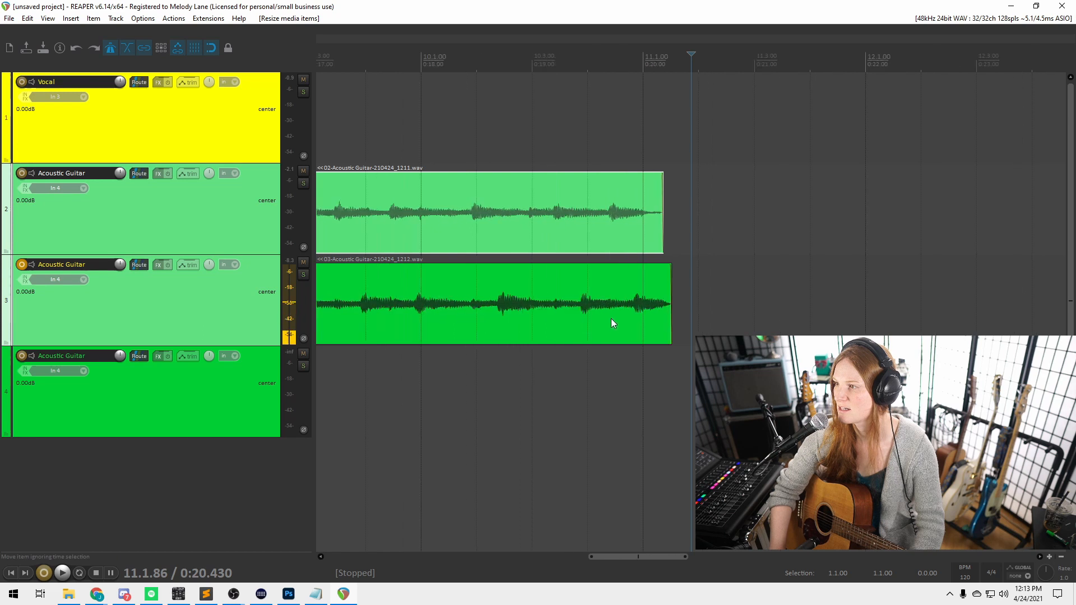
{"action": "left_click", "coordinate": [438, 288]}
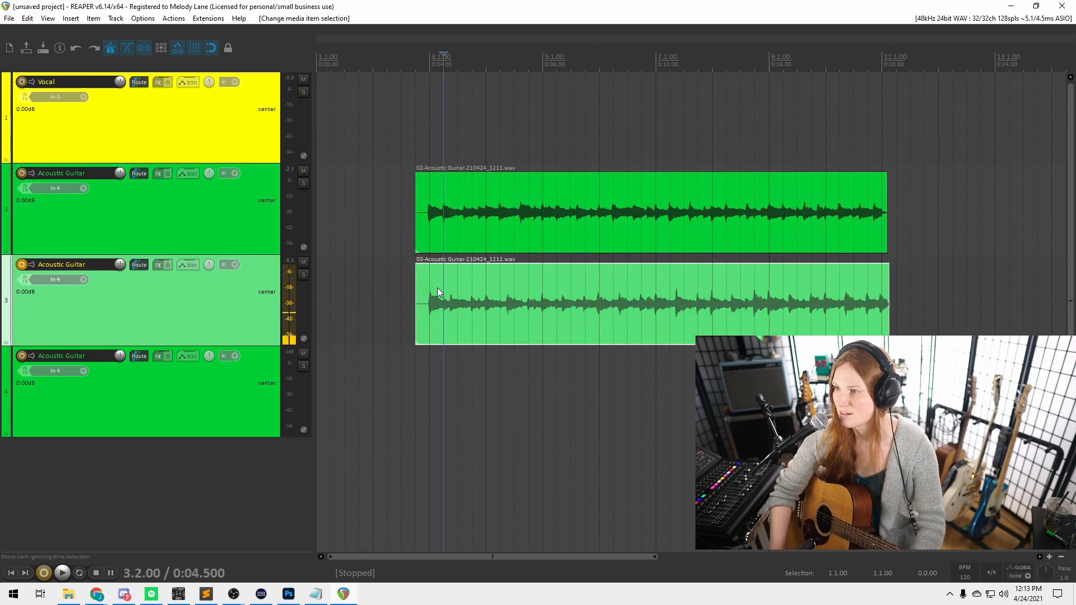
{"action": "scroll", "coordinate": [430, 285], "scroll_direction": "up", "scroll_amount": 6}
{"action": "scroll", "coordinate": [631, 213], "scroll_direction": "up", "scroll_amount": 2}
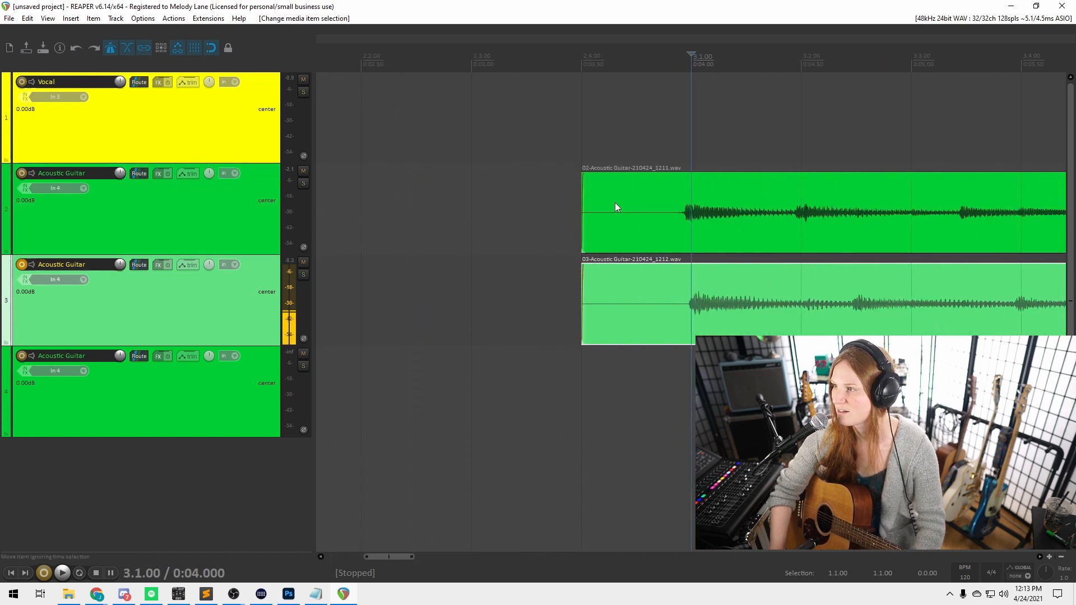
{"action": "left_click_drag", "start_coordinate": [583, 197], "coordinate": [674, 235]}
{"action": "left_click_drag", "start_coordinate": [583, 312], "coordinate": [666, 319]}
{"action": "scroll", "coordinate": [621, 337], "scroll_direction": "up", "scroll_amount": 3}
{"action": "scroll", "coordinate": [621, 337], "scroll_direction": "down", "scroll_amount": 6}
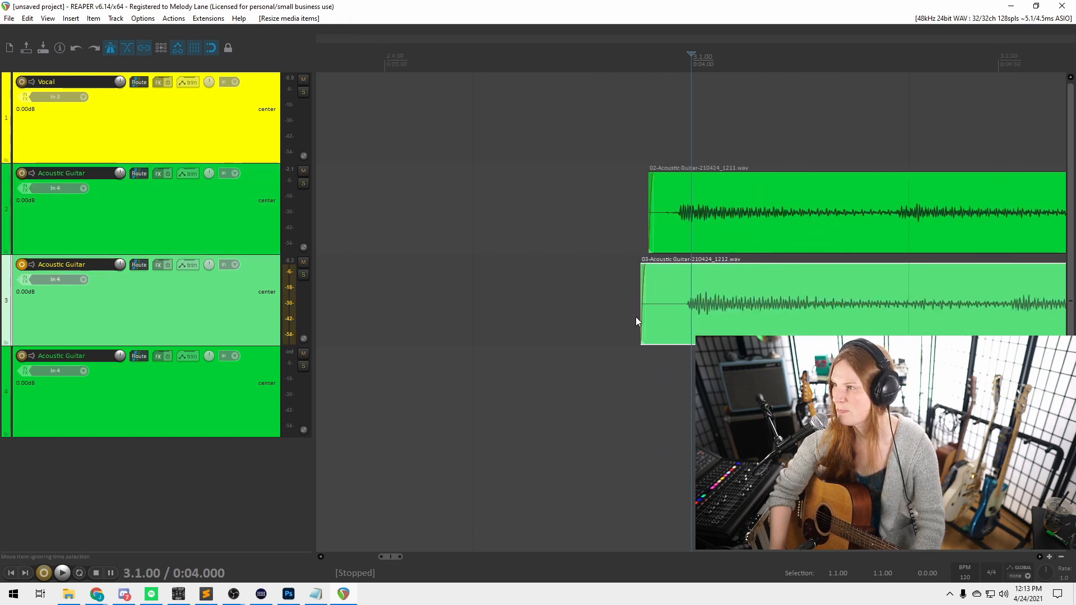
Disarm the second Acoustic Guitar track and briefly play the project from 1.4.00.
{"action": "left_click", "coordinate": [350, 207]}
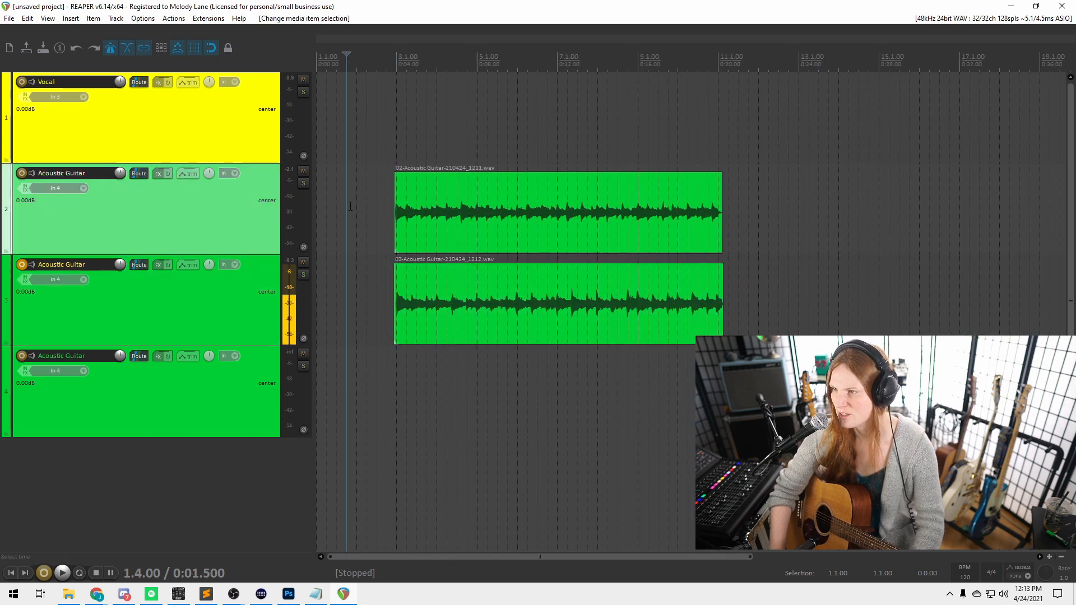
{"action": "left_click", "coordinate": [19, 266]}
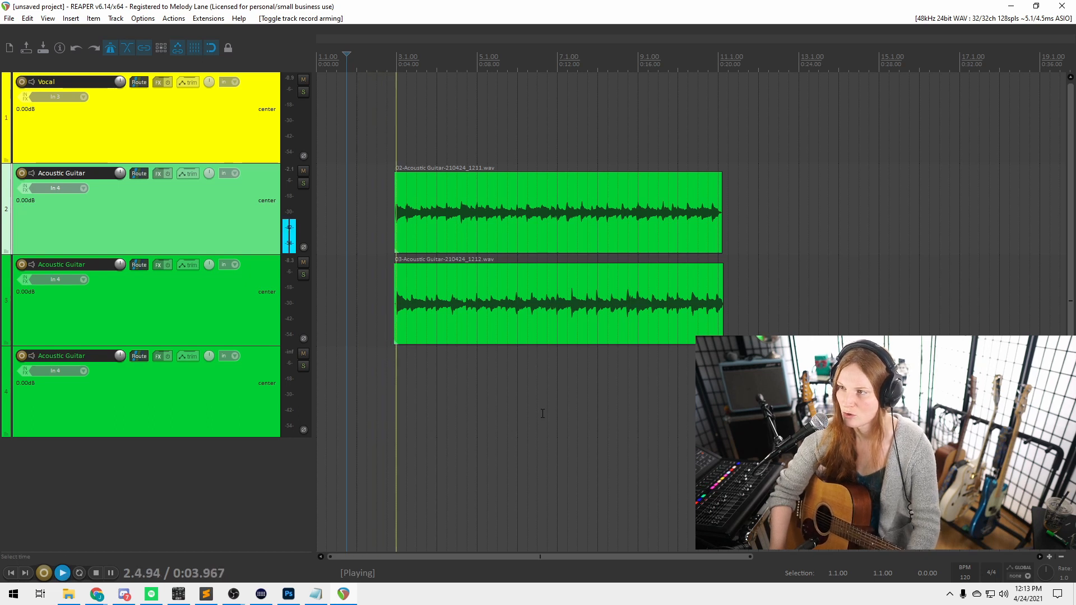
{"action": "key", "text": "space"}
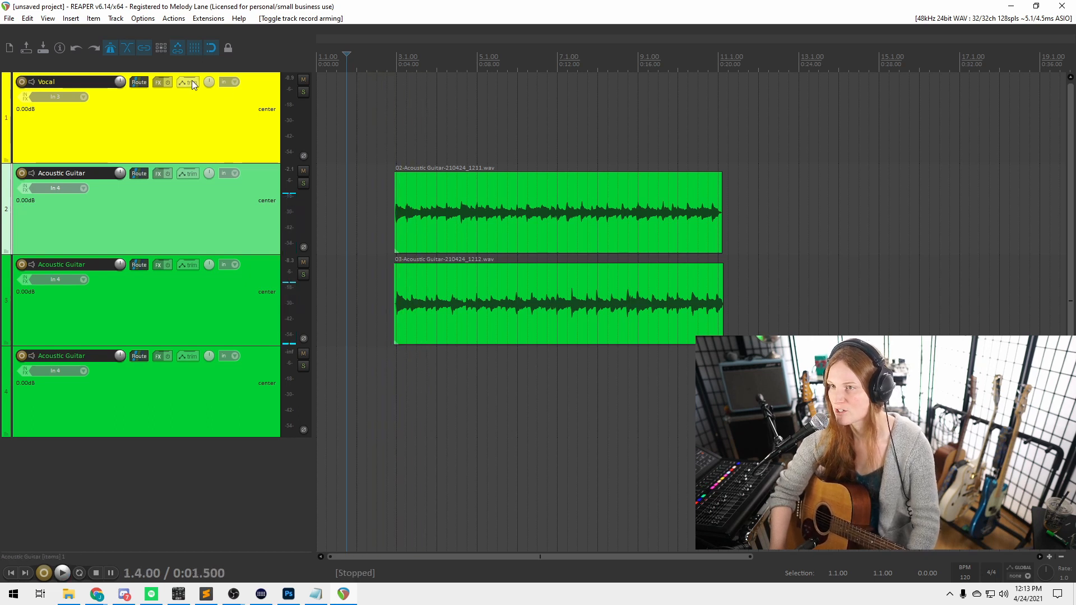
Turn off the metronome and play both guitar takes together from 2.3.00.
{"action": "left_click", "coordinate": [111, 47]}
{"action": "left_click", "coordinate": [381, 215]}
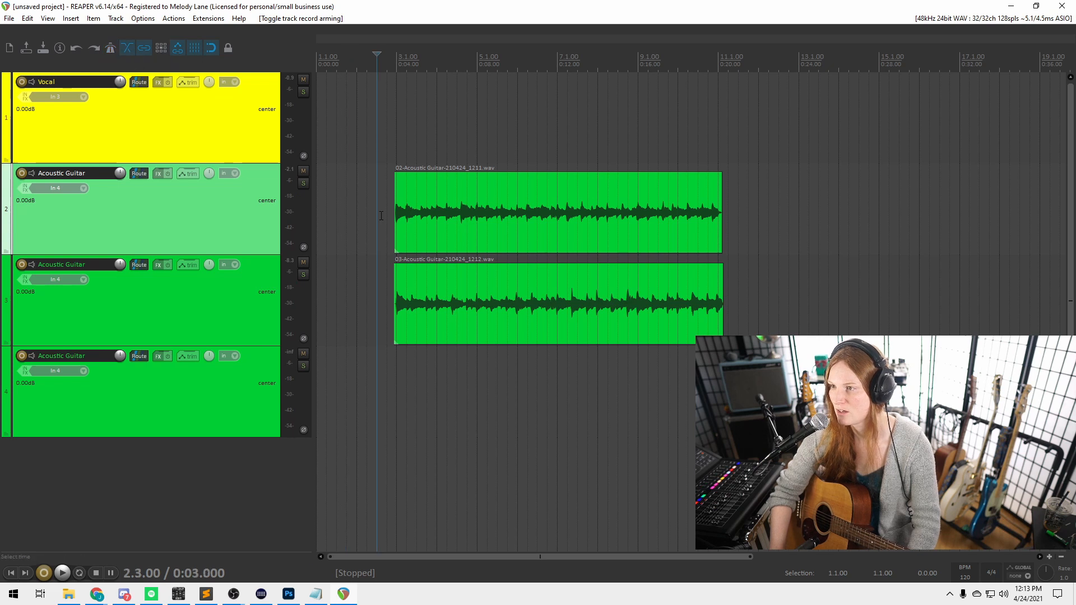
{"action": "left_click", "coordinate": [62, 574]}
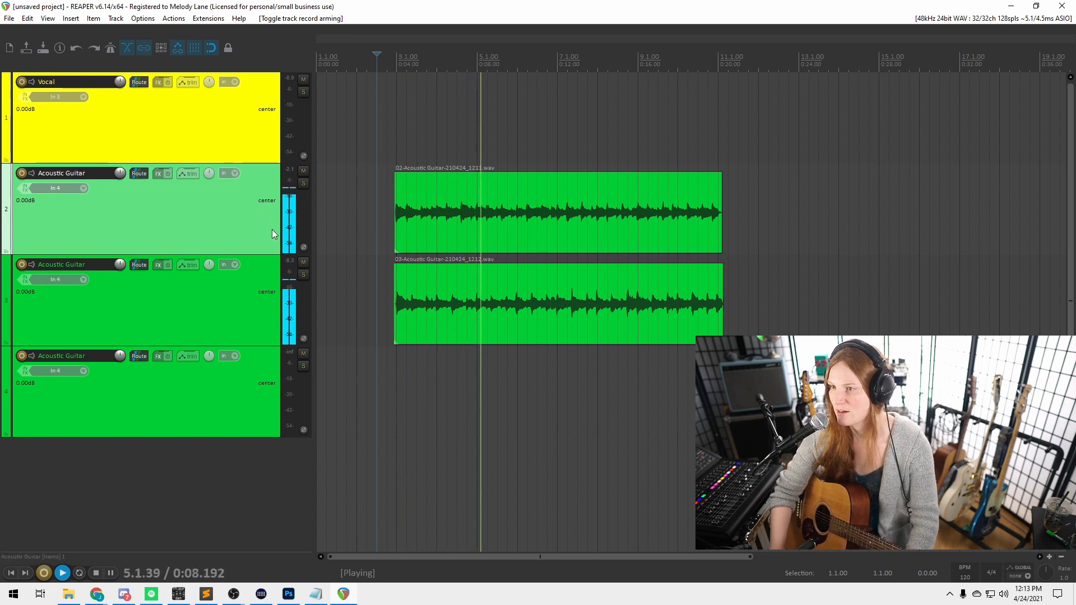
{"action": "key", "text": "space"}
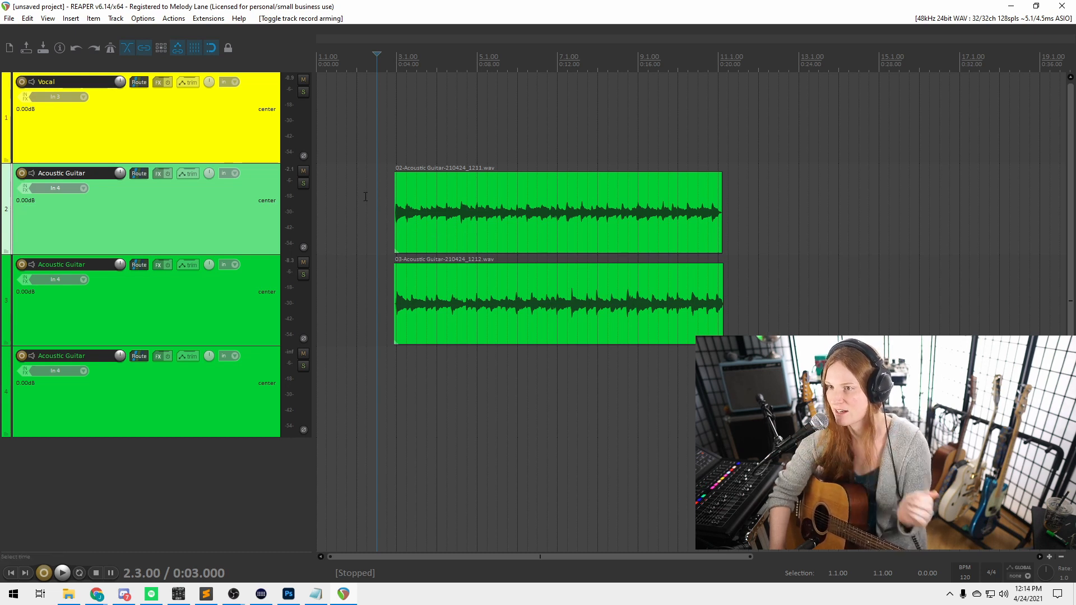
Try the pan of the first Acoustic Guitar track at 100% left, at 20% right and close to center.
{"action": "mouse_move", "coordinate": [120, 179]}
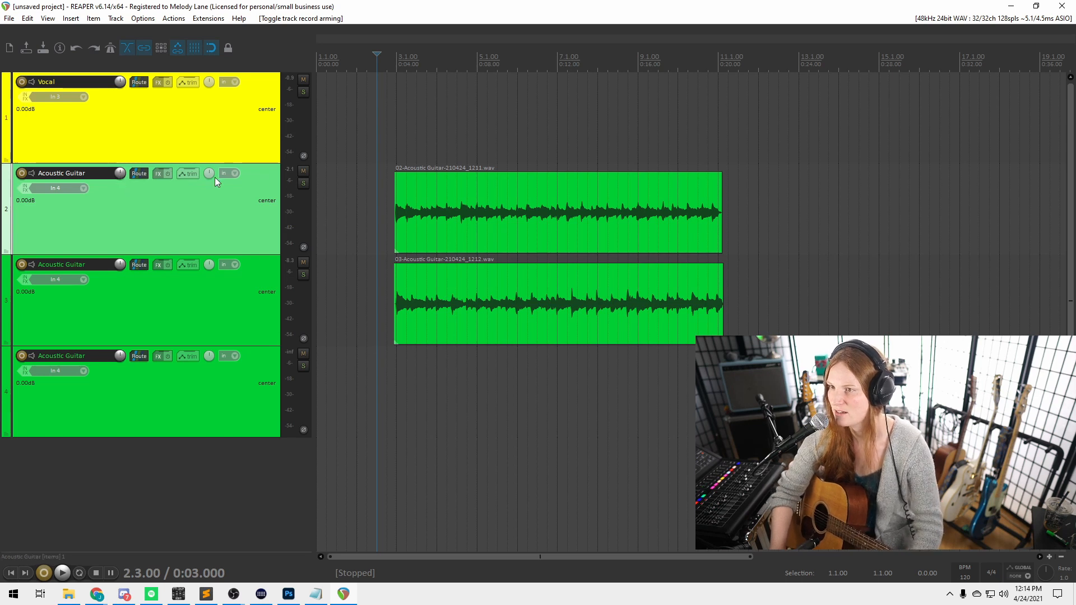
{"action": "mouse_move", "coordinate": [213, 174]}
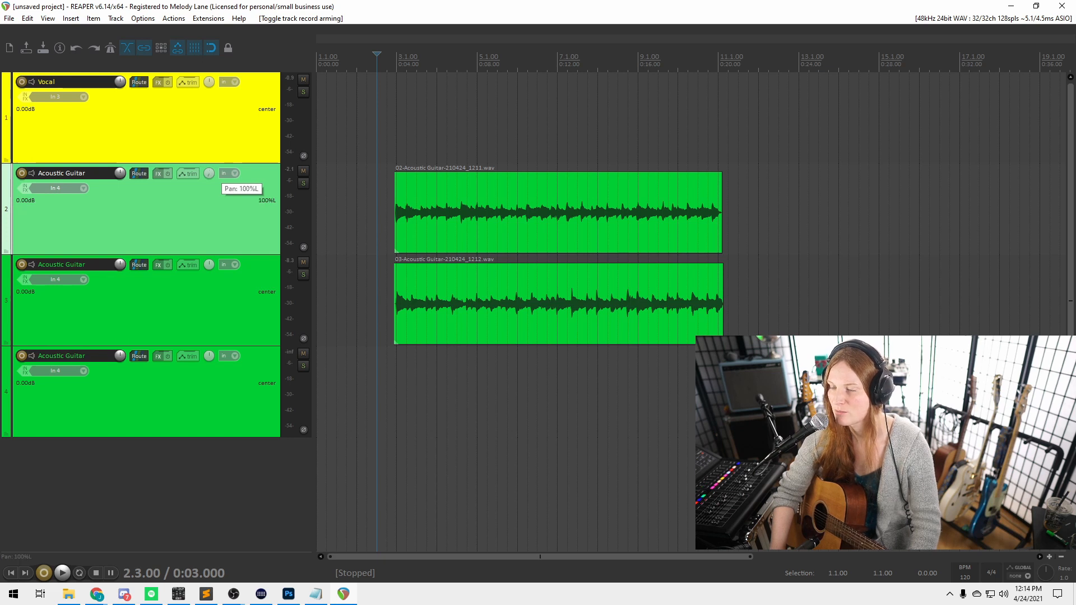
{"action": "left_click_drag", "start_coordinate": [210, 174], "coordinate": [209, 163]}
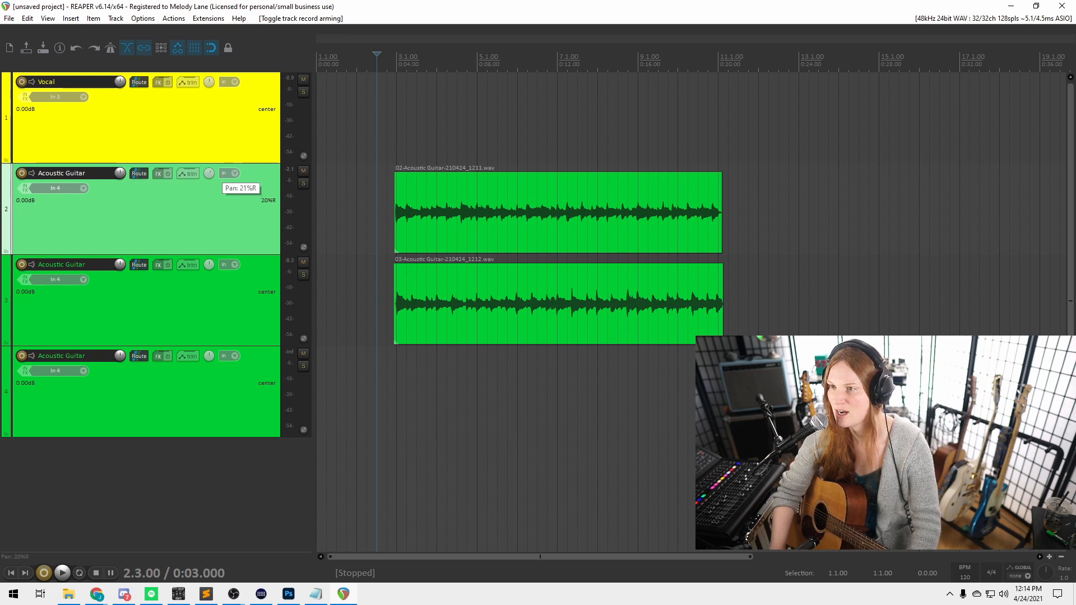
{"action": "left_click_drag", "start_coordinate": [209, 174], "coordinate": [213, 174]}
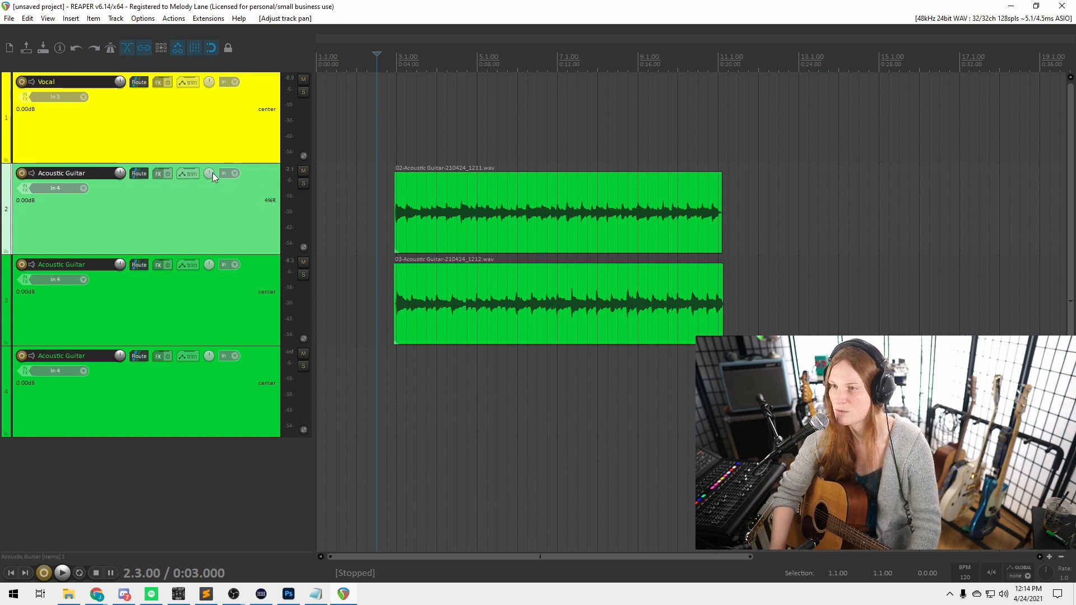
Play both guitar takes from 2.3.00 and pan the first Acoustic Guitar track 100% left and the second 100% right.
{"action": "left_click", "coordinate": [358, 194]}
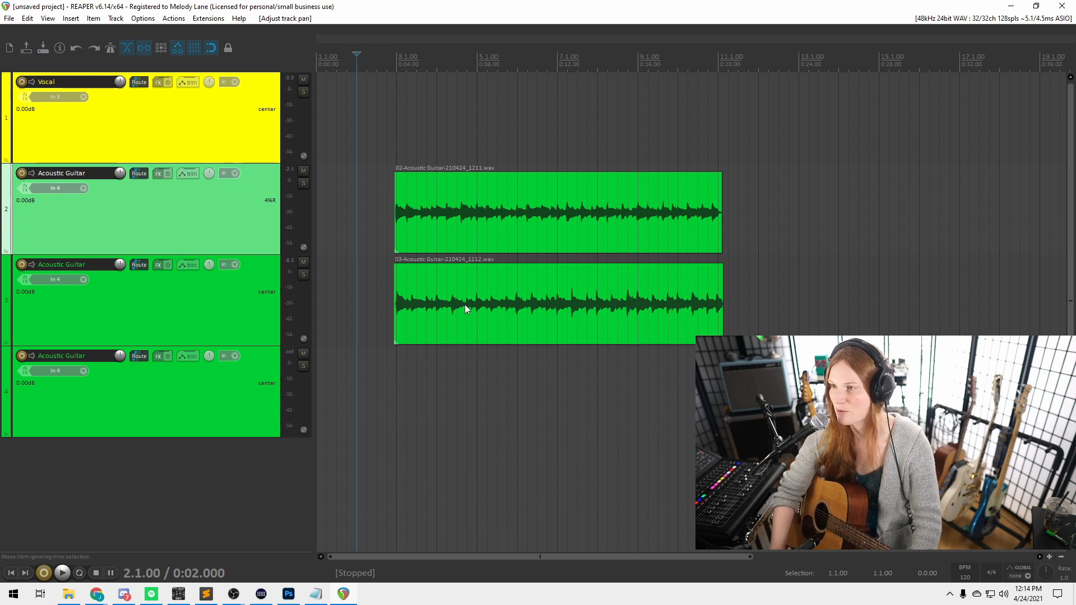
{"action": "left_click", "coordinate": [378, 223]}
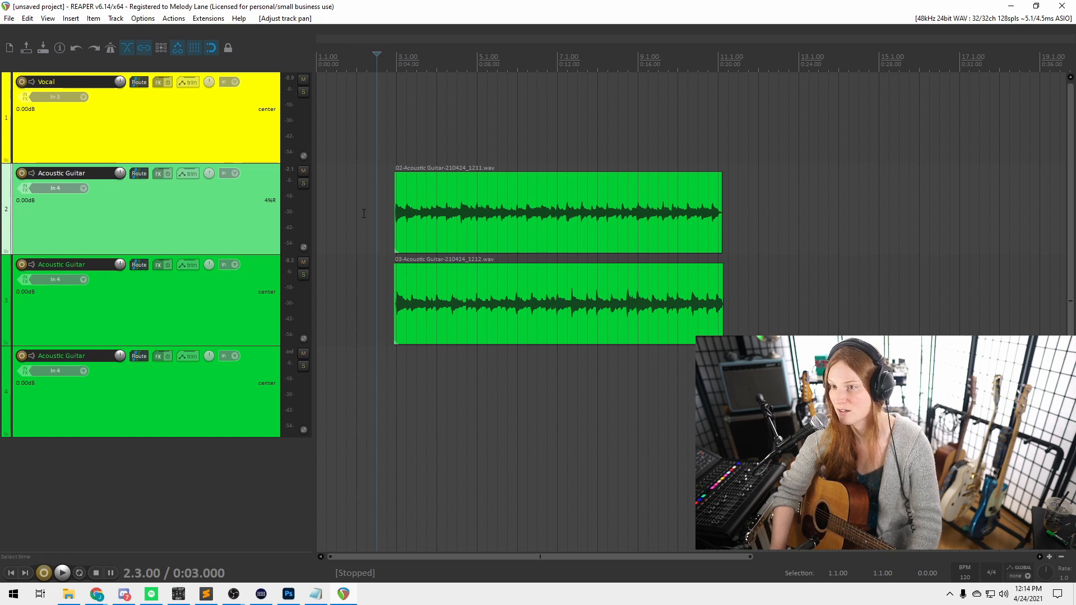
{"action": "key", "text": "space"}
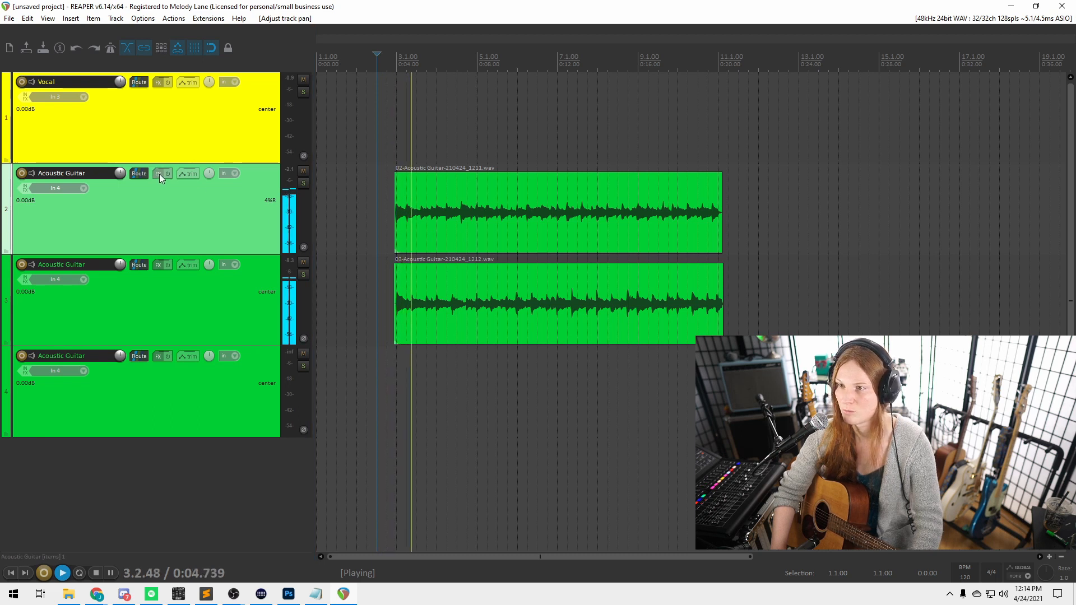
{"action": "left_click_drag", "start_coordinate": [209, 174], "coordinate": [207, 220]}
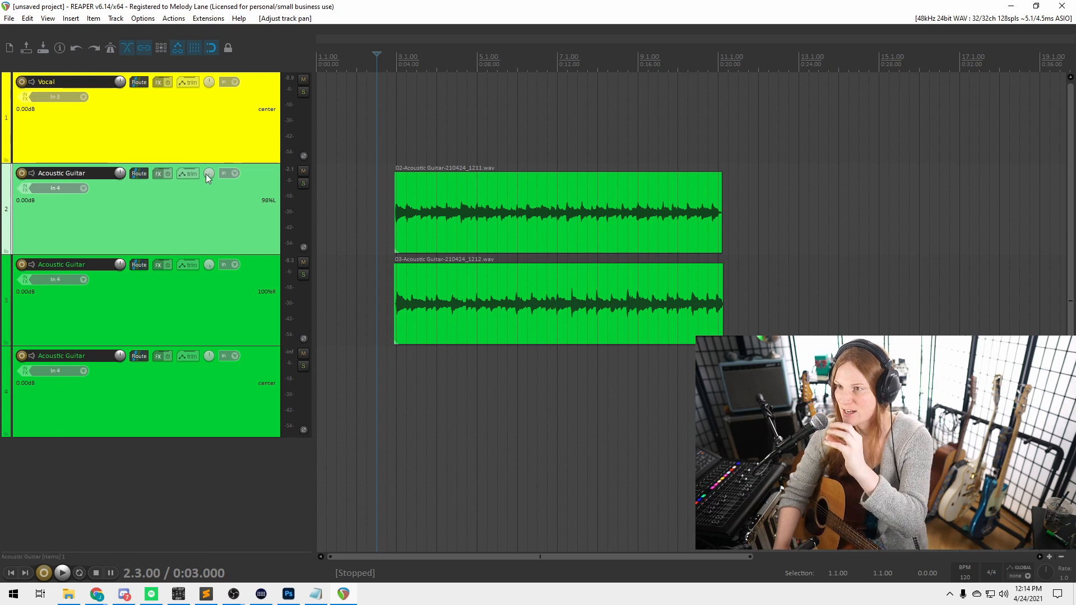
{"action": "left_click_drag", "start_coordinate": [208, 174], "coordinate": [208, 177]}
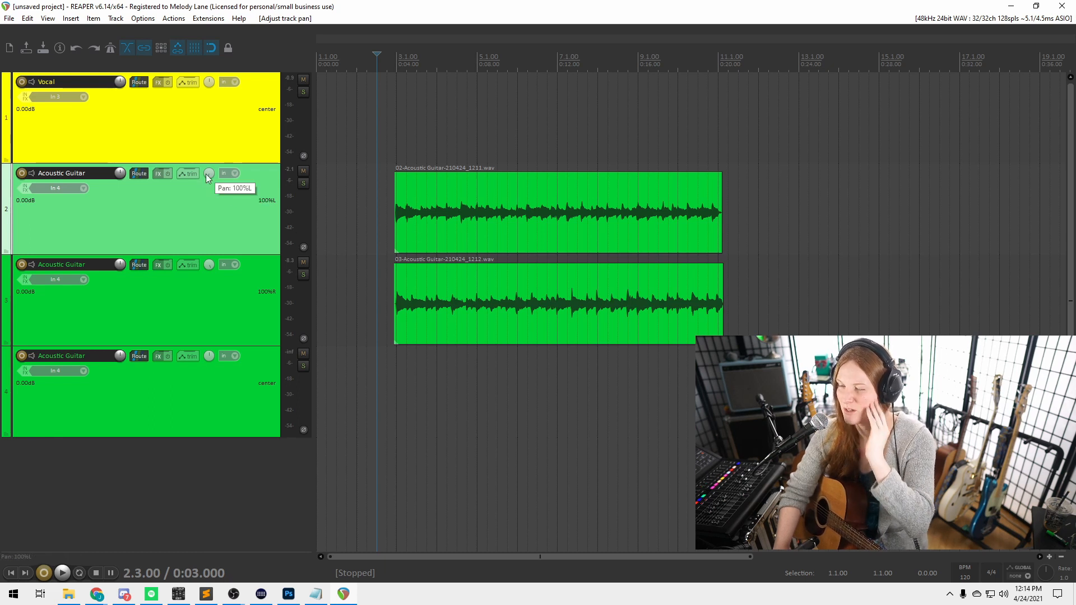
{"action": "left_click", "coordinate": [250, 275]}
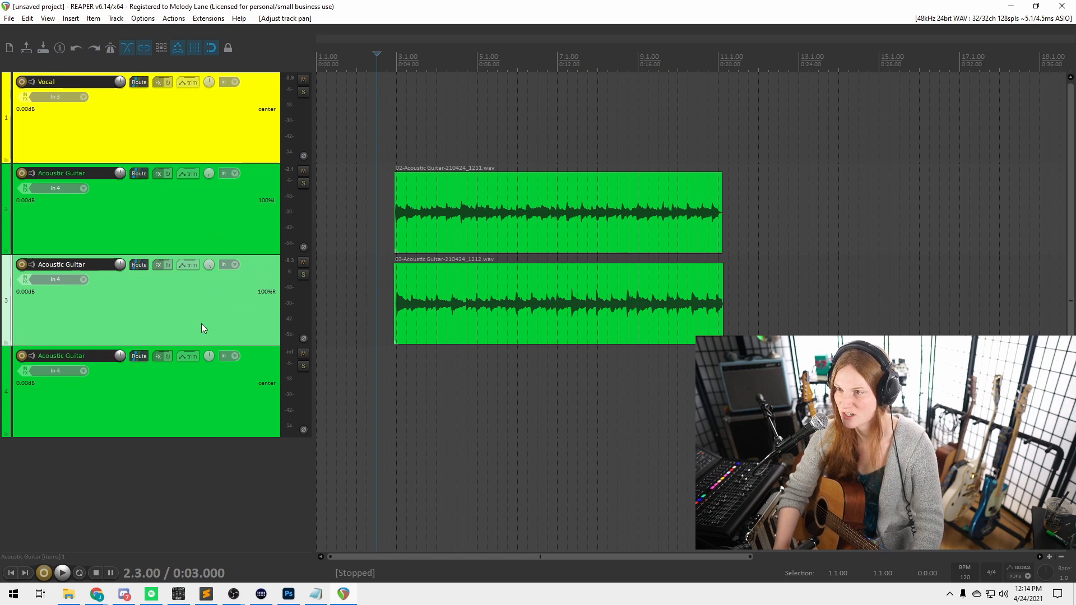
{"action": "left_click", "coordinate": [207, 227]}
{"action": "left_click", "coordinate": [204, 288]}
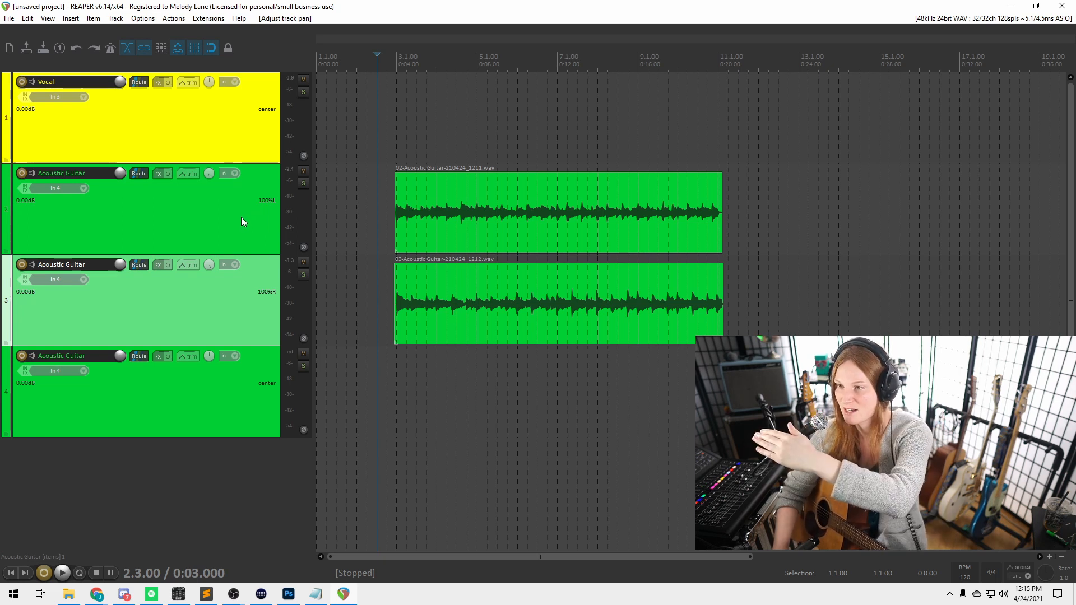
{"action": "left_click", "coordinate": [219, 224]}
{"action": "left_click", "coordinate": [224, 305]}
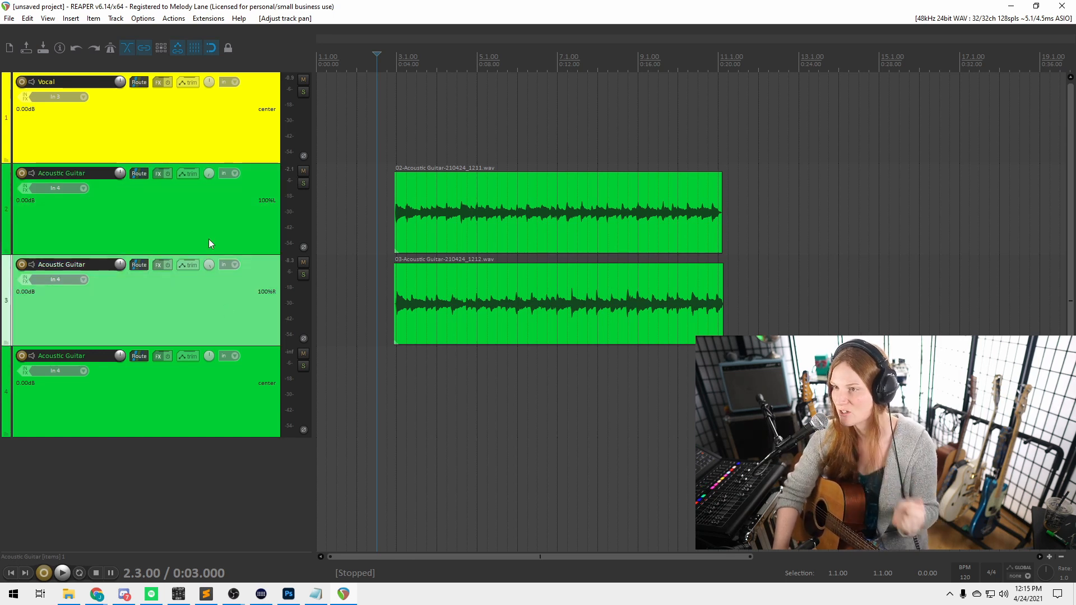
{"action": "left_click", "coordinate": [201, 225]}
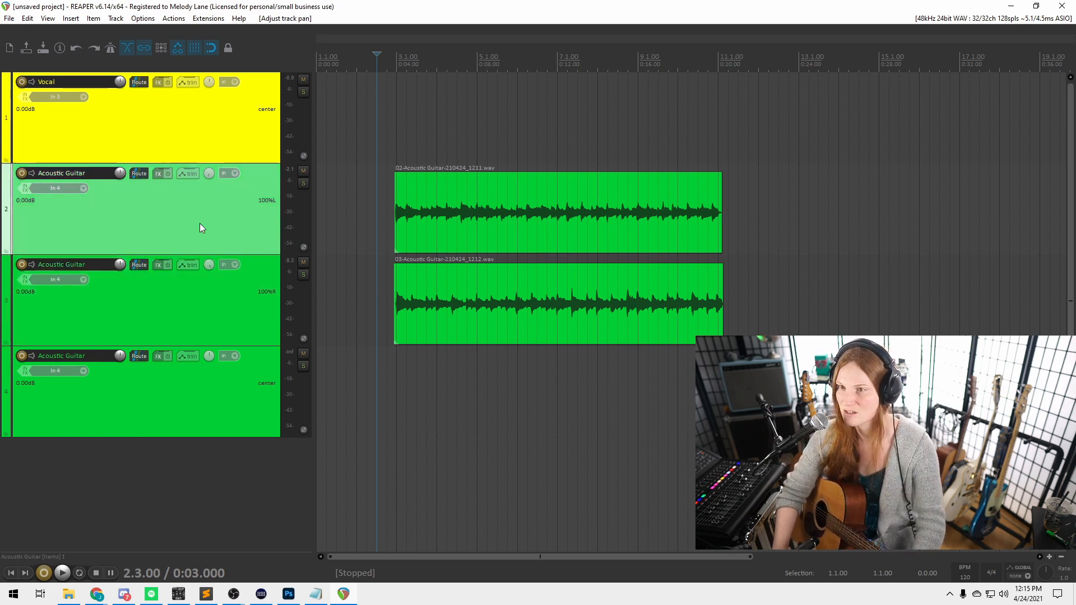
{"action": "left_click", "coordinate": [166, 128]}
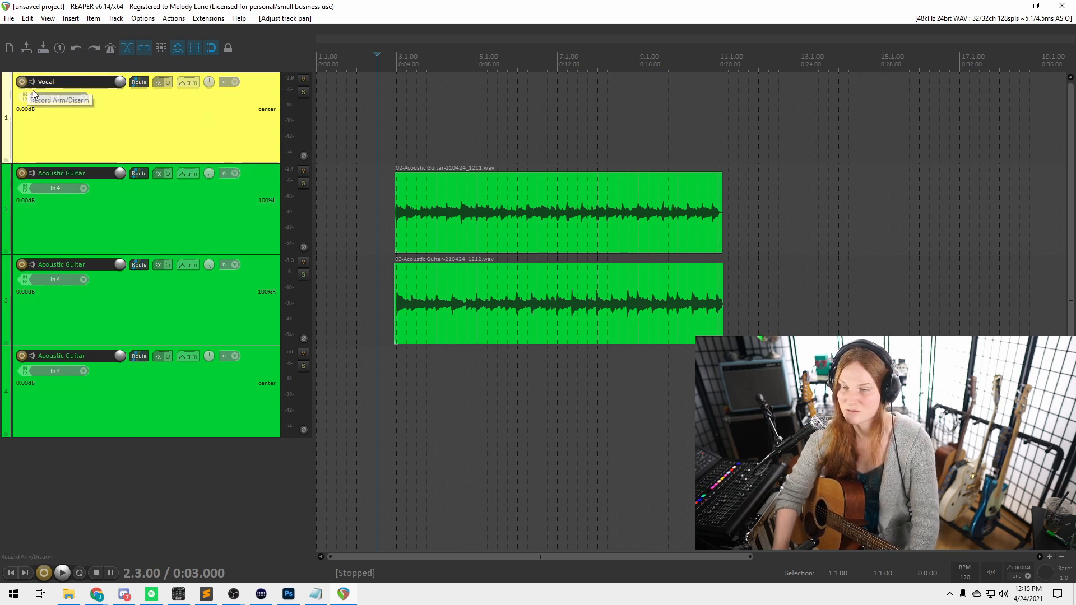
{"action": "left_click", "coordinate": [140, 340]}
{"action": "left_click", "coordinate": [139, 381]}
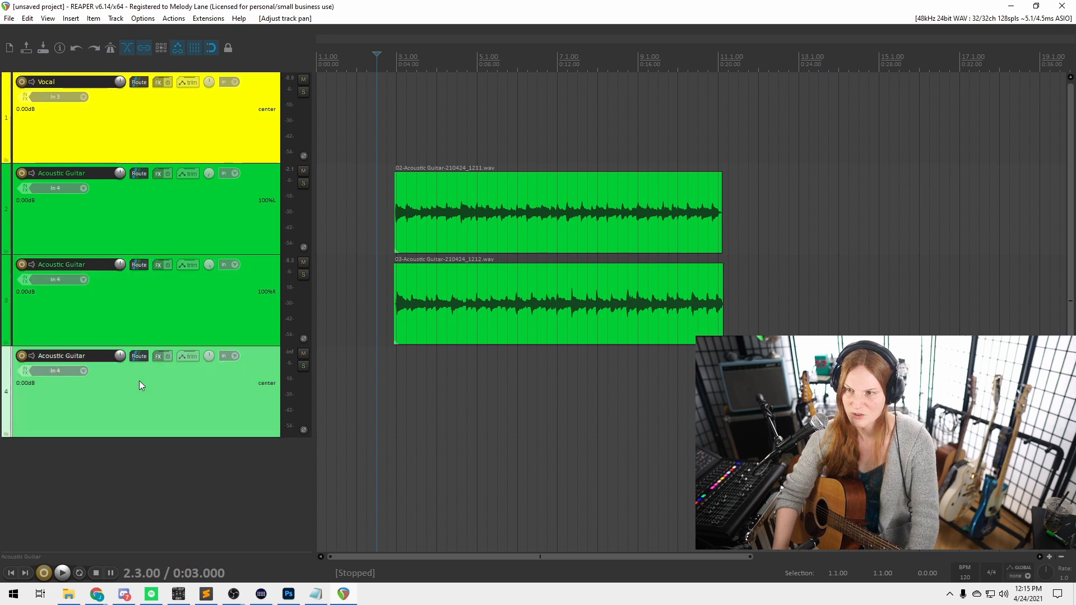
{"action": "left_click", "coordinate": [107, 219]}
{"action": "left_click", "coordinate": [144, 285]}
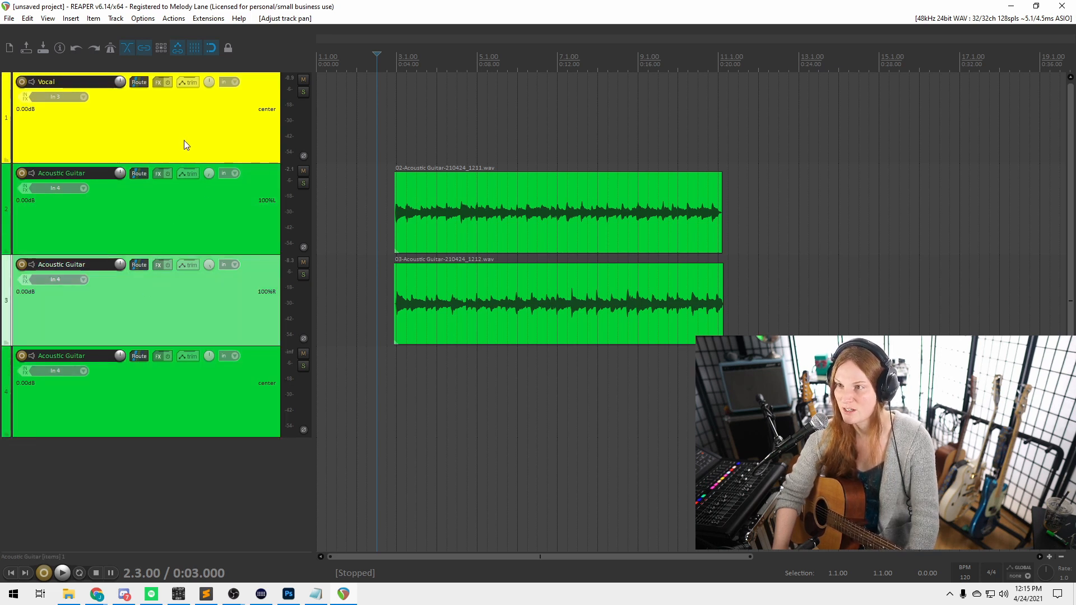
Arm the third Acoustic Guitar track for recording.
{"action": "left_click", "coordinate": [167, 406]}
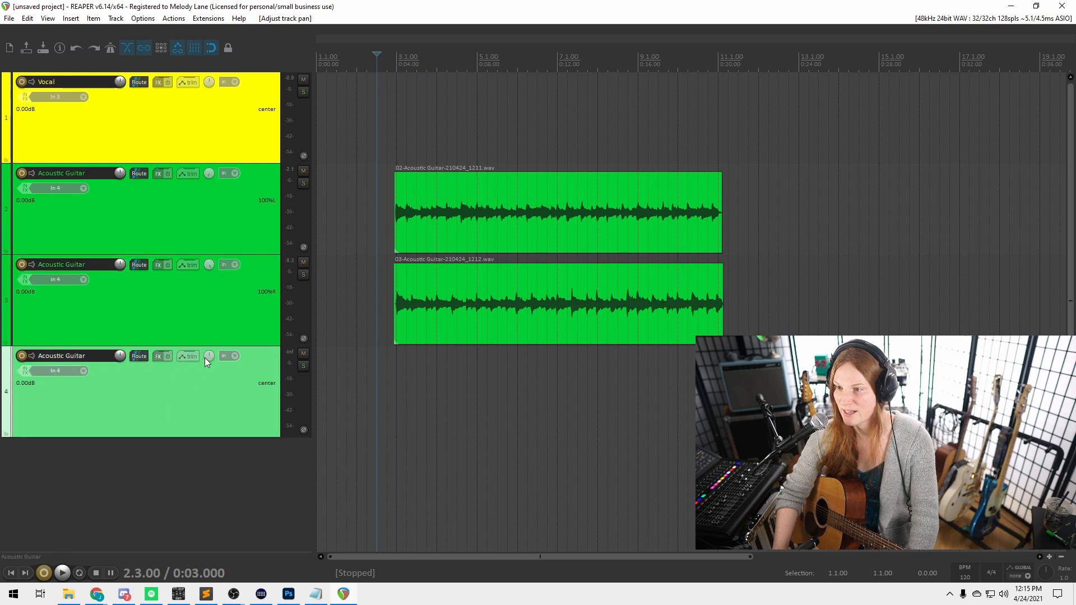
{"action": "left_click", "coordinate": [22, 356]}
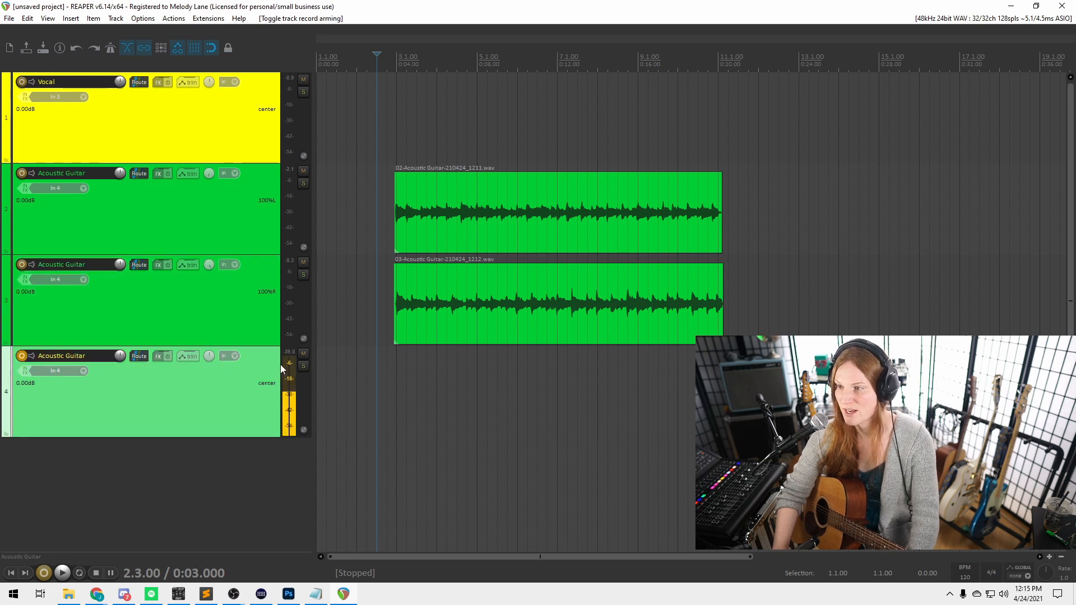
{"action": "left_click", "coordinate": [11, 573]}
{"action": "left_click", "coordinate": [45, 573]}
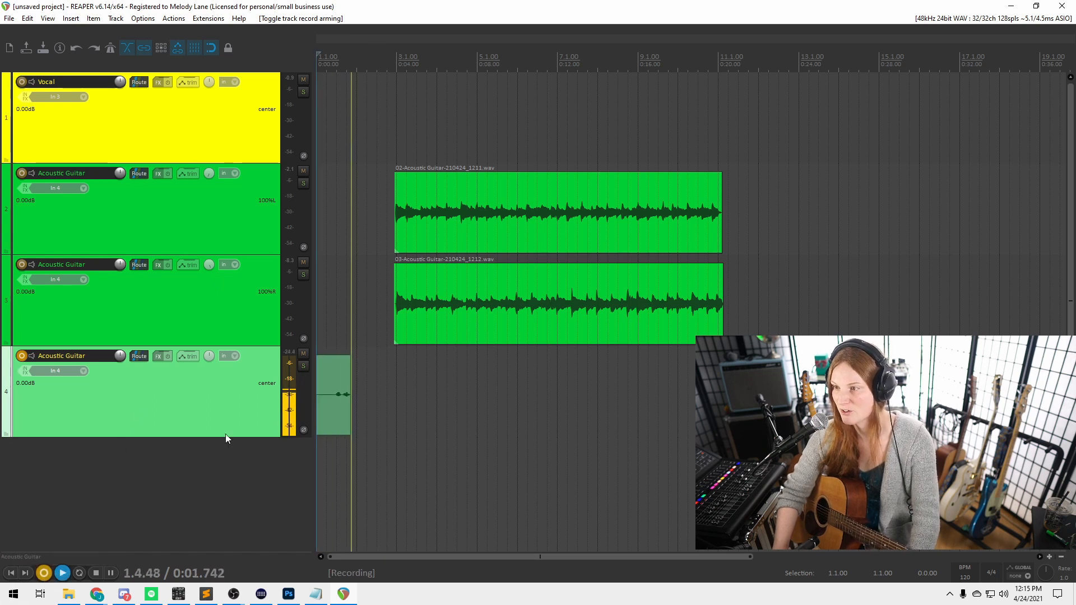
{"action": "key", "text": "space"}
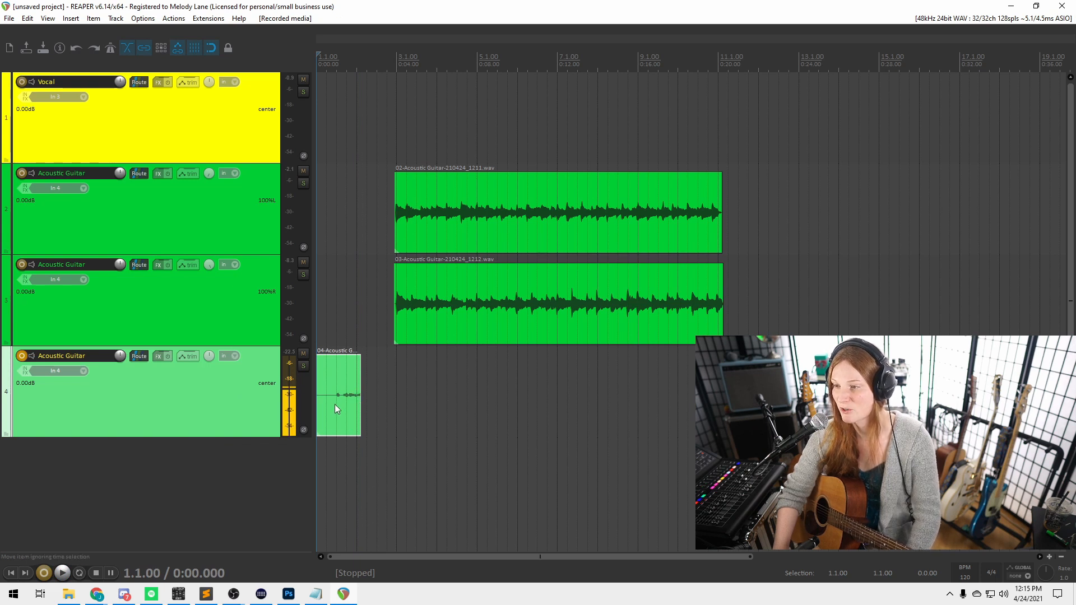
{"action": "key", "text": "ctrl+z"}
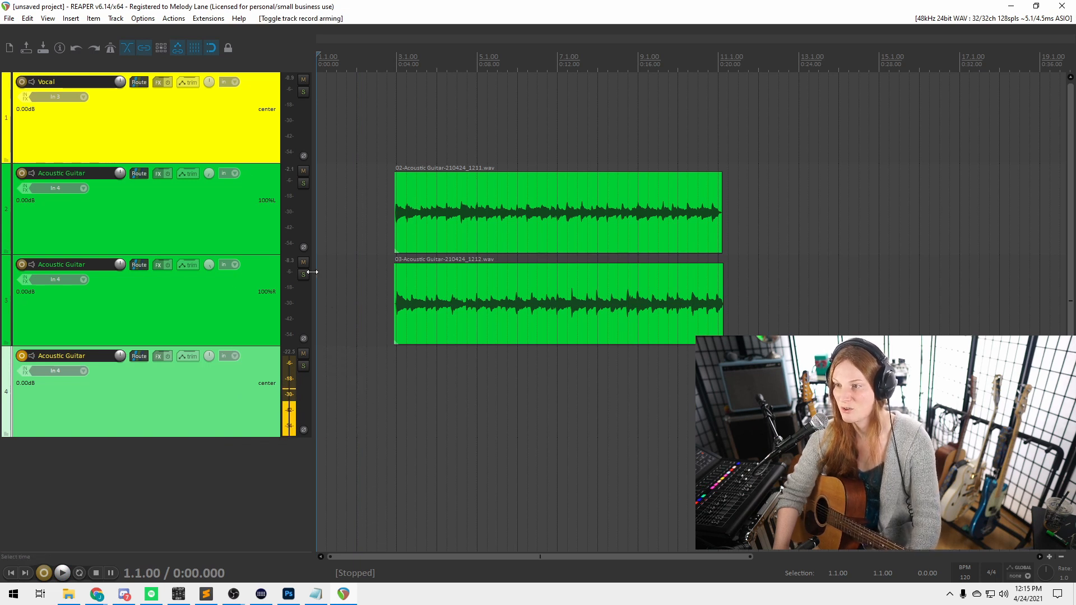
Turn on the metronome, then record a take on the third Acoustic Guitar track from the project start and delete it.
{"action": "left_click", "coordinate": [110, 48]}
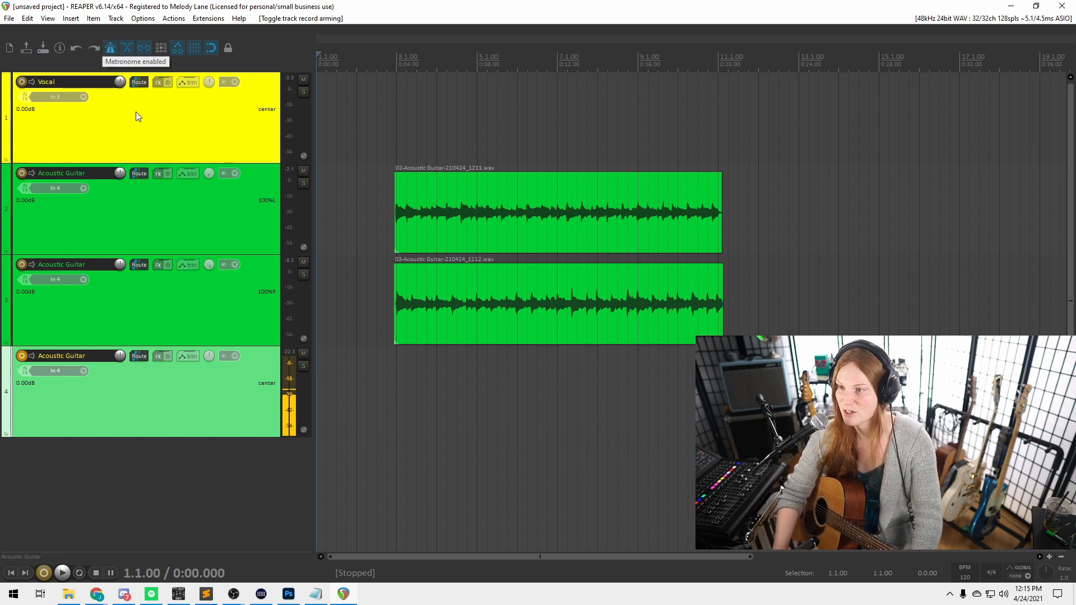
{"action": "left_click", "coordinate": [44, 573]}
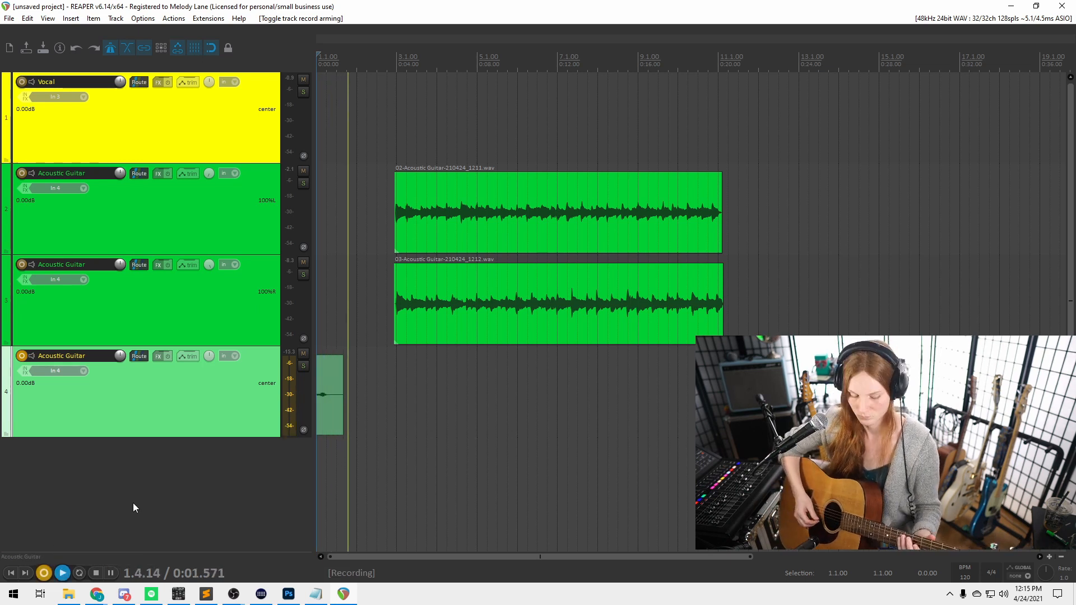
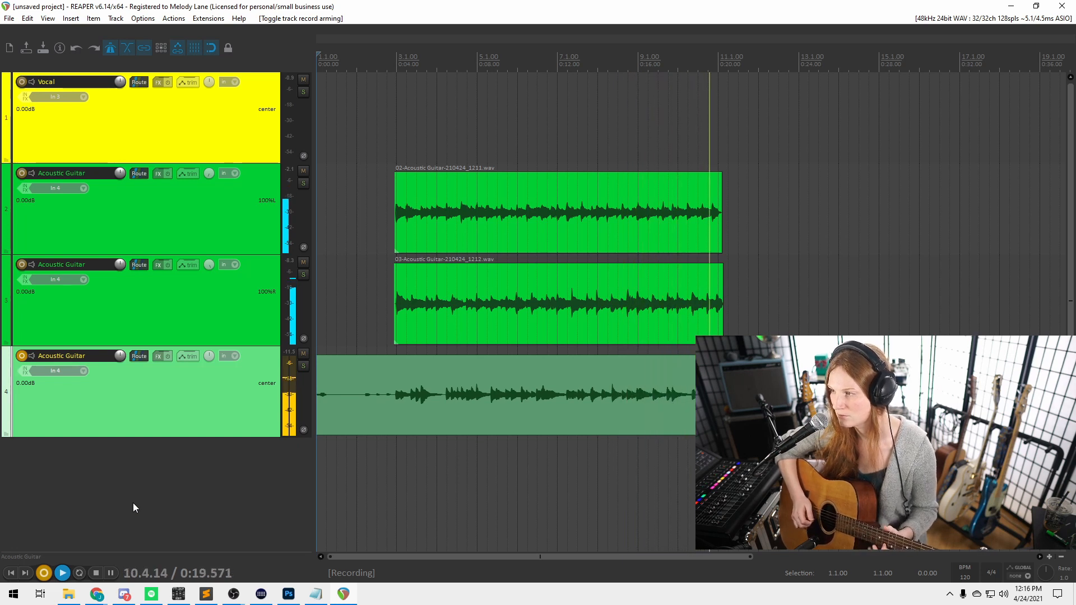
{"action": "key", "text": "space"}
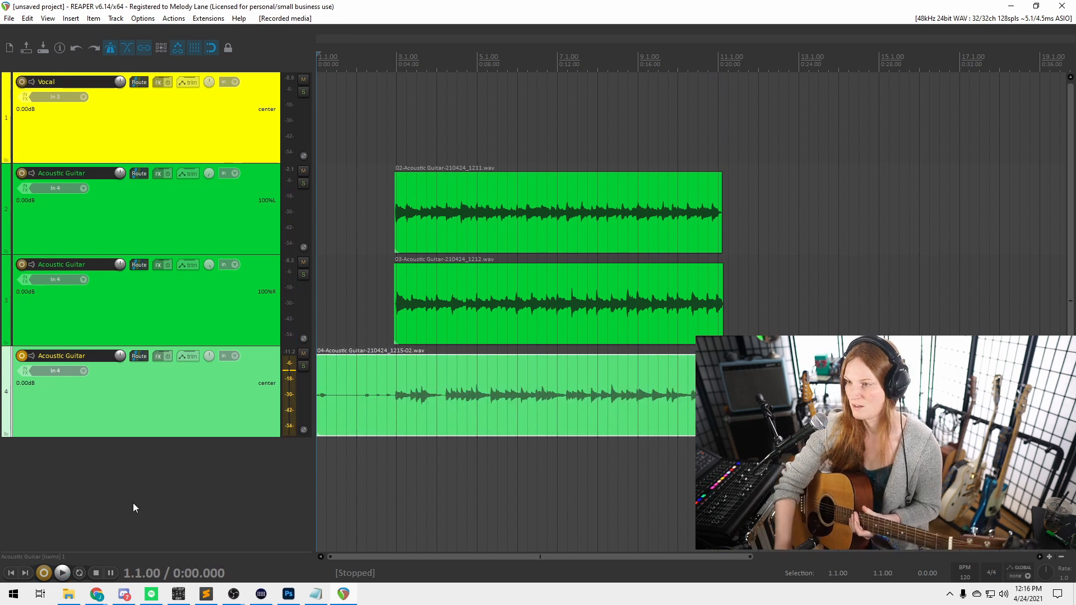
{"action": "left_click", "coordinate": [419, 425]}
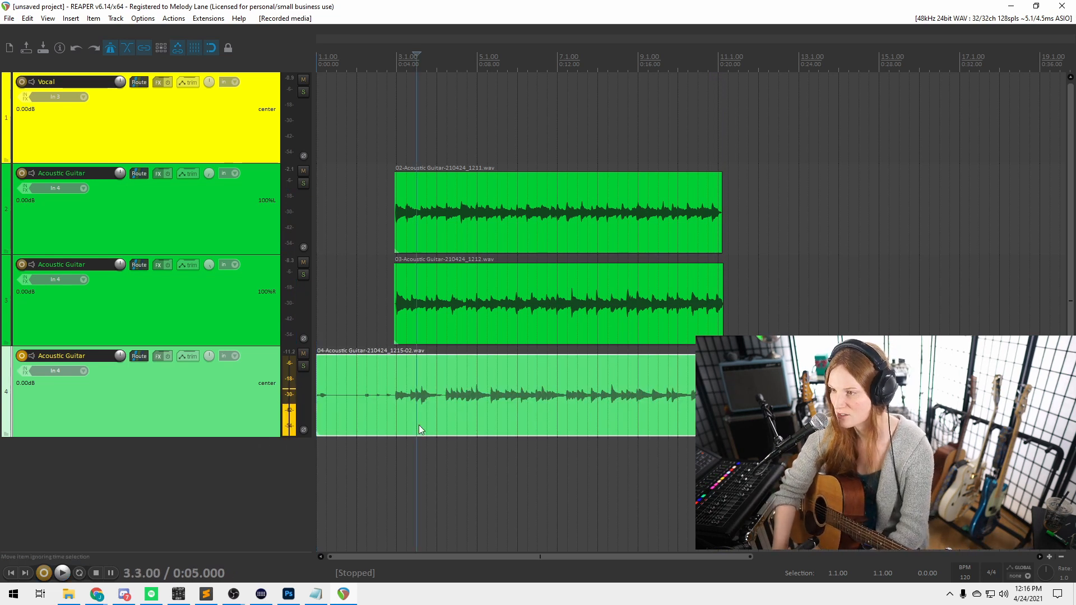
{"action": "key", "text": "Delete"}
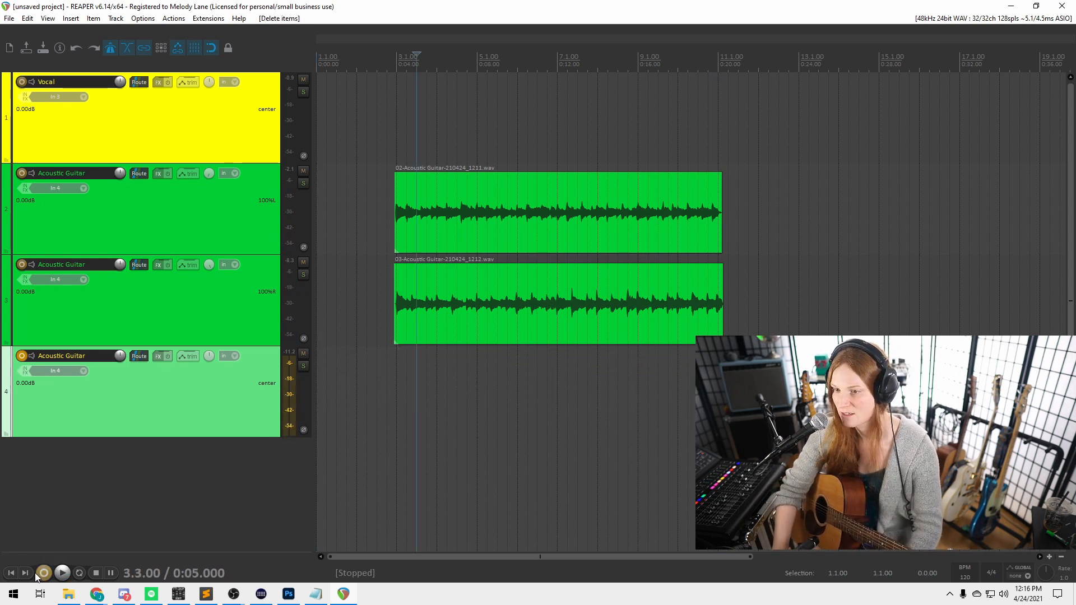
Record another take on the third Acoustic Guitar track from the project start and trim its beginning to just before the first note.
{"action": "left_click", "coordinate": [12, 574]}
{"action": "left_click", "coordinate": [44, 573]}
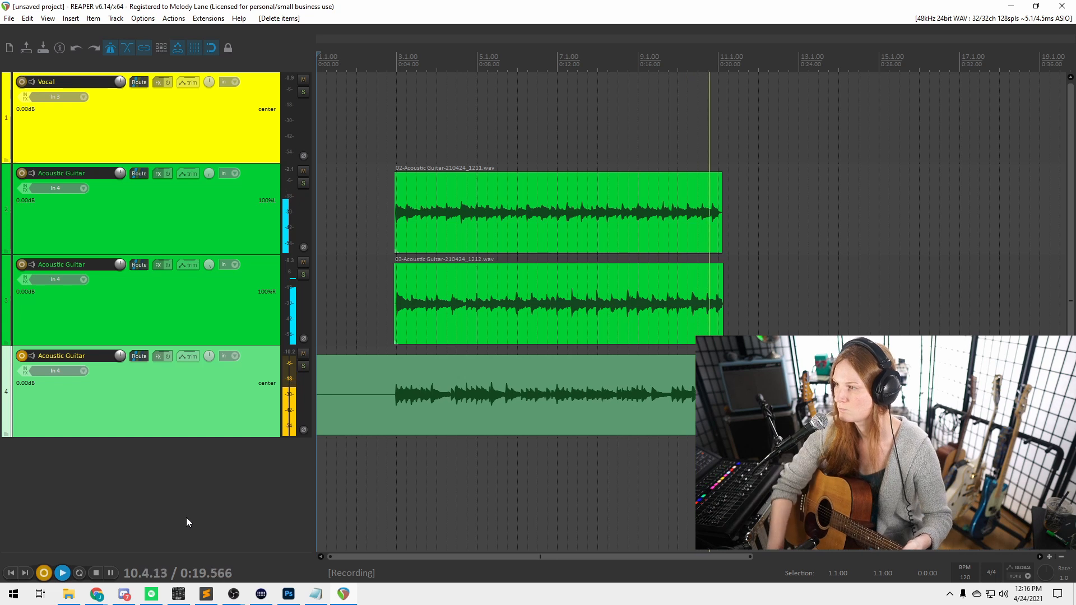
{"action": "key", "text": "space"}
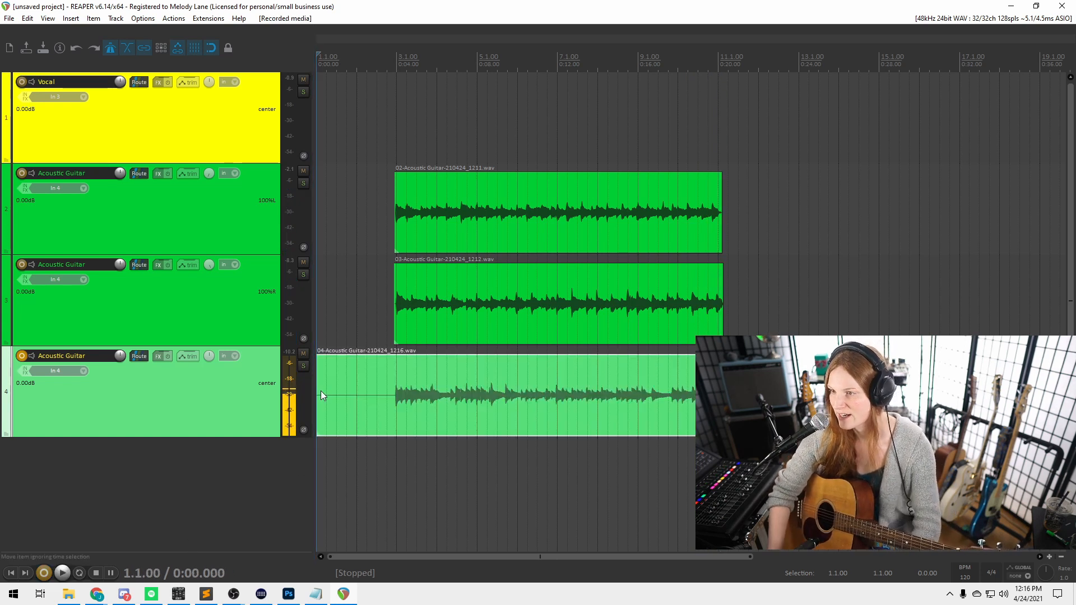
{"action": "left_click_drag", "start_coordinate": [319, 392], "coordinate": [384, 431]}
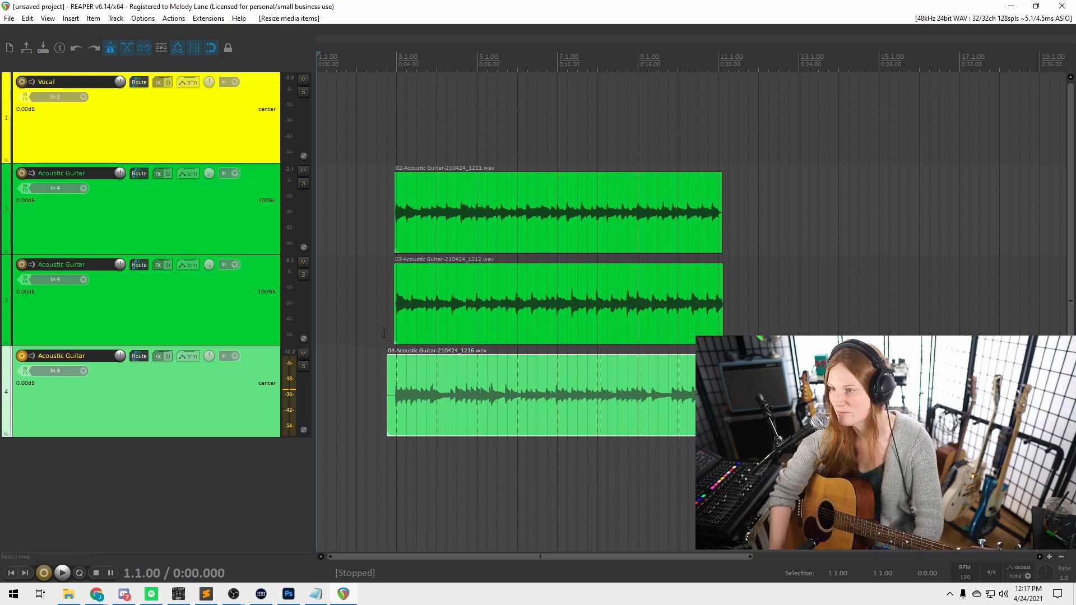
Turn off the metronome, disarm the third Acoustic Guitar track and play all three guitar takes from 2.1.00.
{"action": "left_click", "coordinate": [357, 333]}
{"action": "key", "text": "space"}
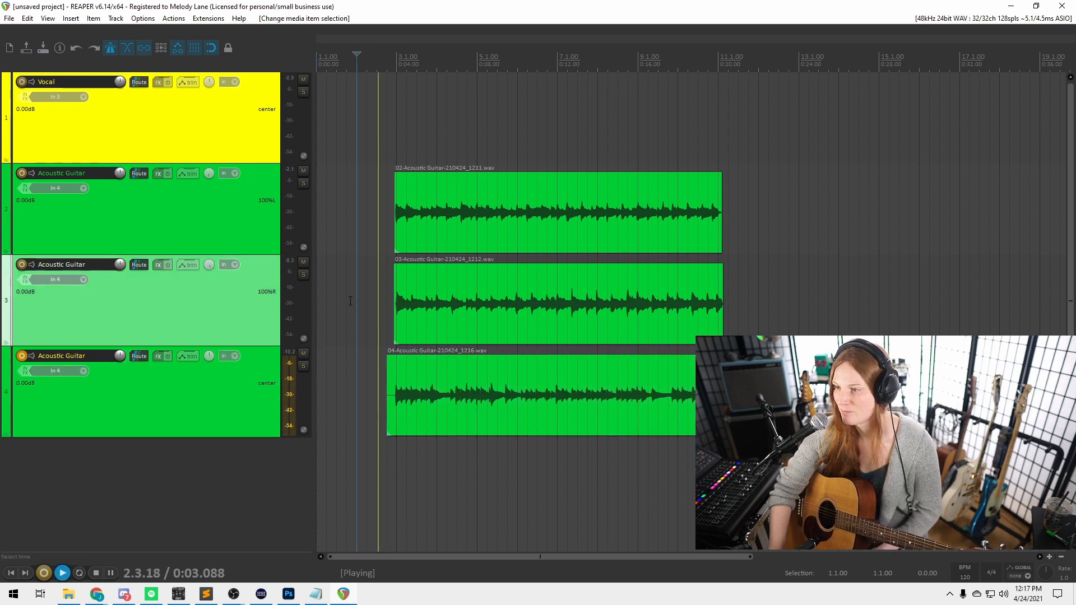
{"action": "left_click", "coordinate": [114, 47]}
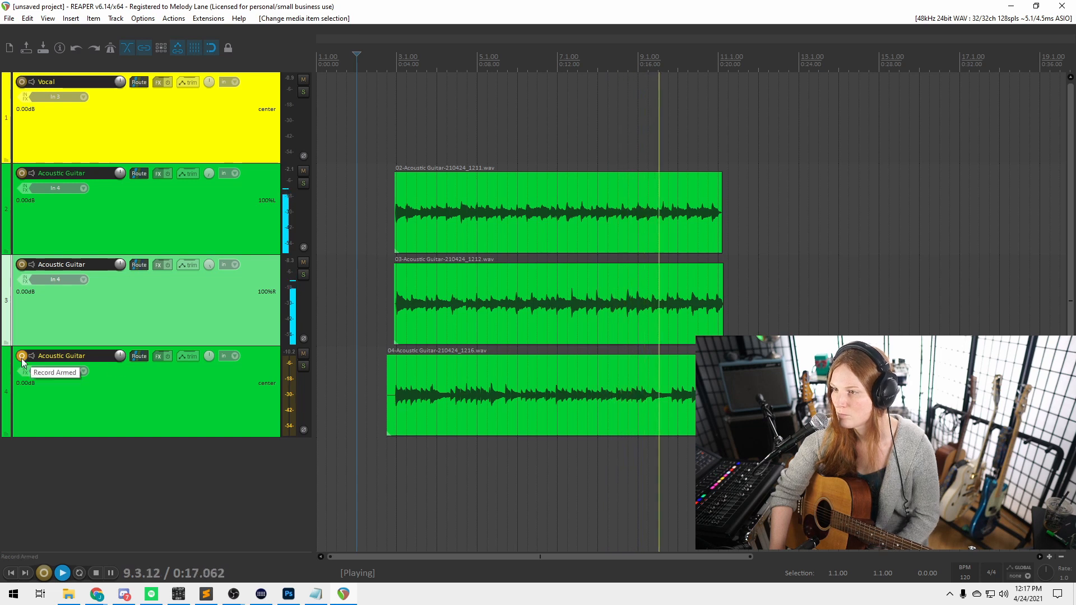
{"action": "key", "text": "space"}
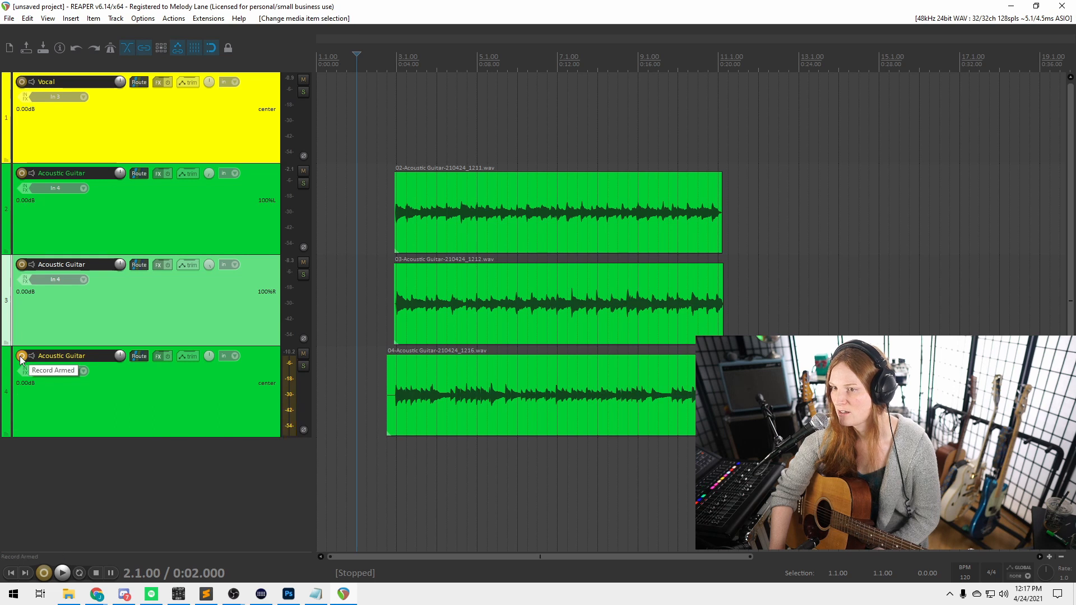
{"action": "key", "text": "space"}
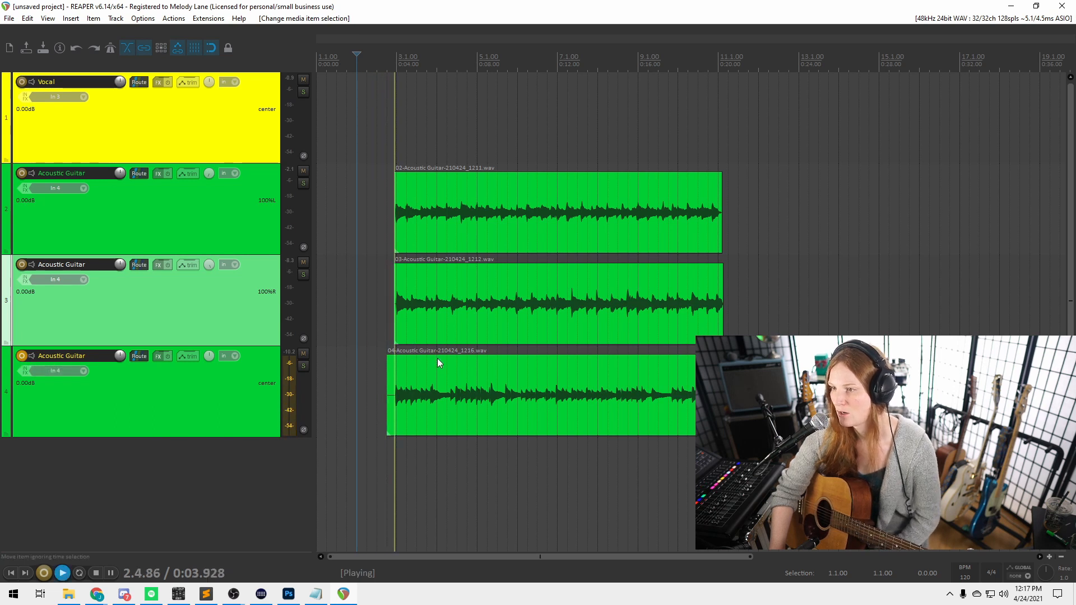
{"action": "left_click", "coordinate": [22, 357]}
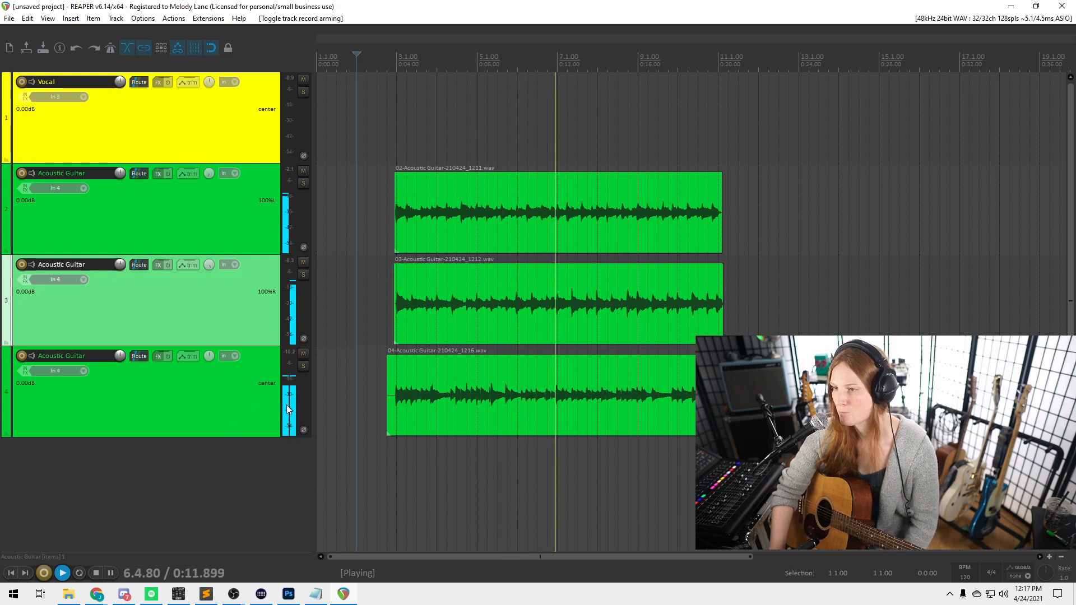
Stop playback, show the mixer at a reduced height under the arrangement, and play the guitar takes from 2.1.00.
{"action": "key", "text": "space"}
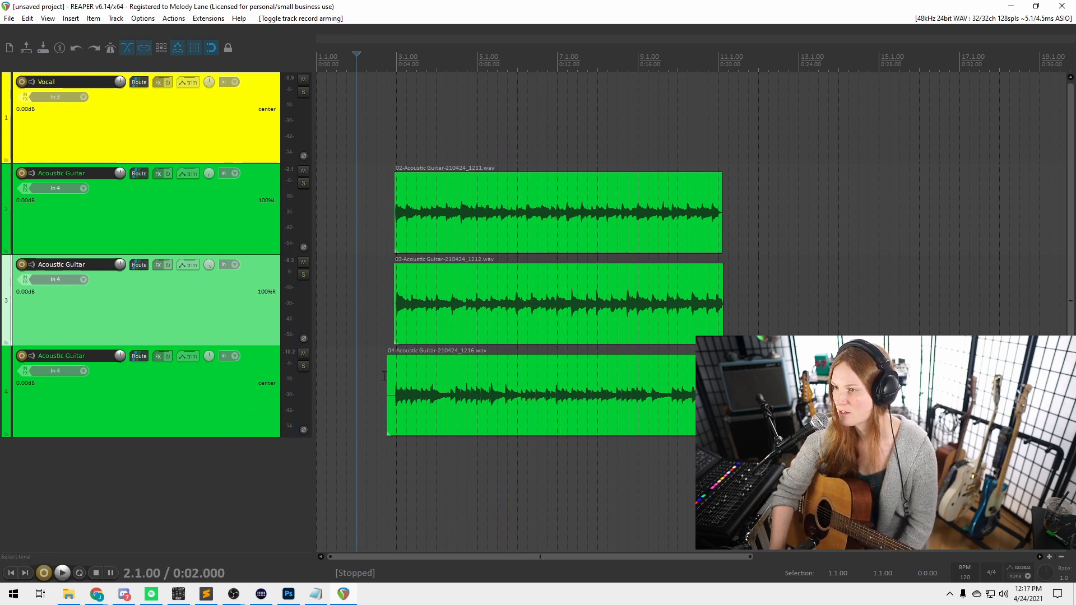
{"action": "left_click", "coordinate": [384, 376]}
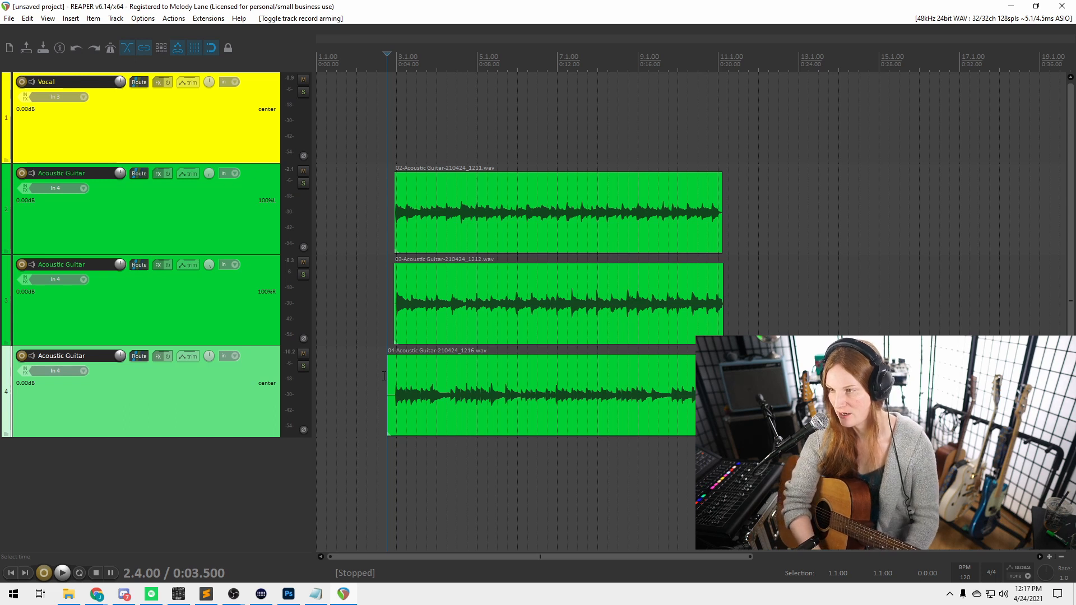
{"action": "key", "text": "ctrl+m"}
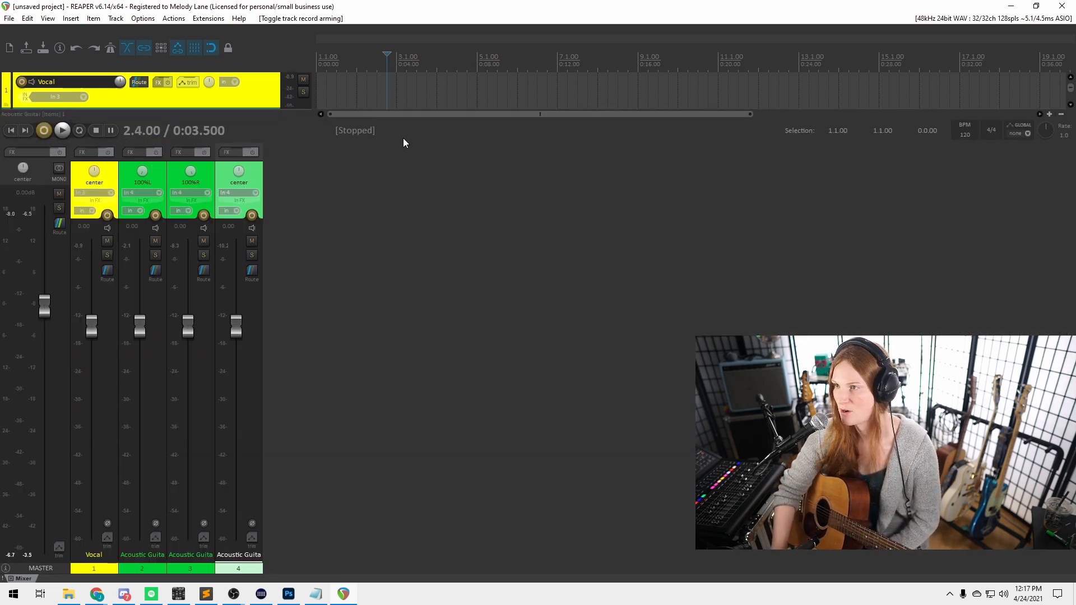
{"action": "left_click_drag", "start_coordinate": [402, 142], "coordinate": [423, 373]}
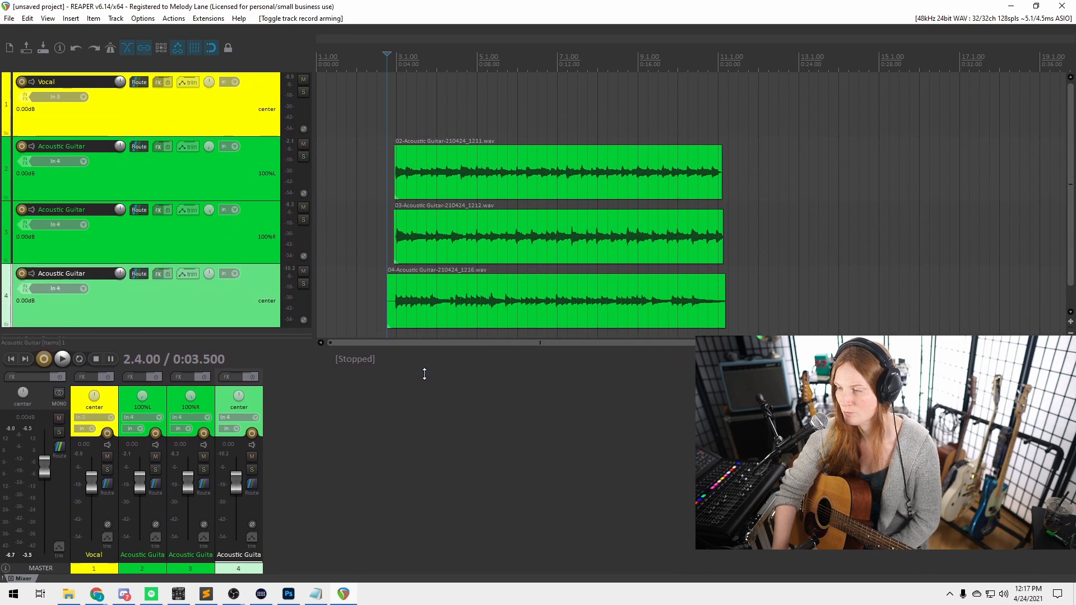
{"action": "left_click", "coordinate": [355, 199]}
{"action": "key", "text": "space"}
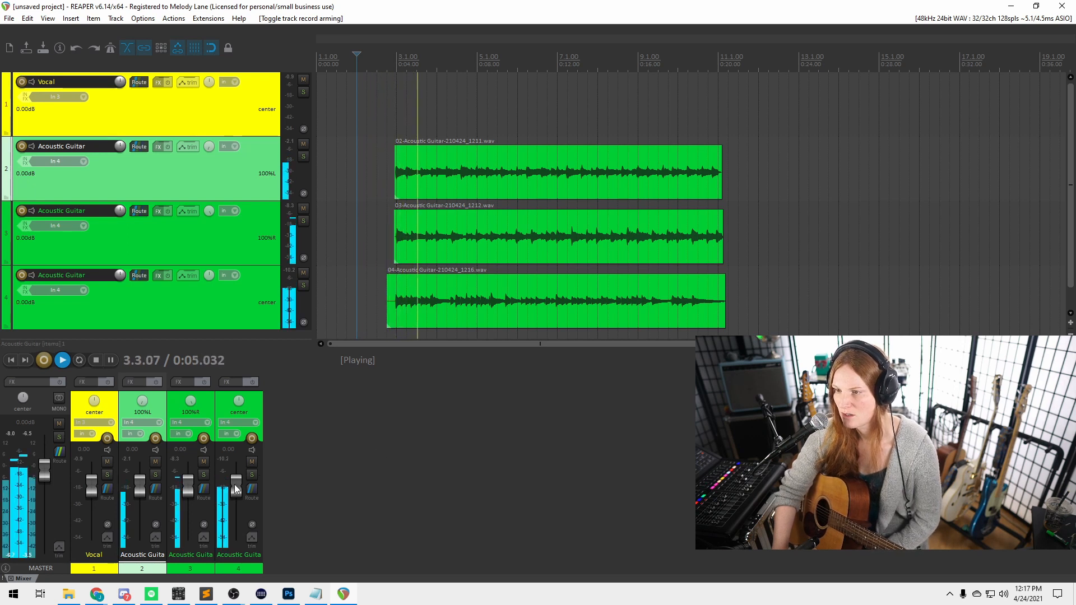
Lower the third Acoustic Guitar track's volume to -1.03 dB in the mixer, stopping playback and enlarging the mixer for finer control.
{"action": "mouse_move", "coordinate": [235, 489]}
{"action": "left_mouse_down"}
{"action": "mouse_move", "coordinate": [235, 505]}
{"action": "mouse_move", "coordinate": [236, 484]}
{"action": "left_mouse_up"}
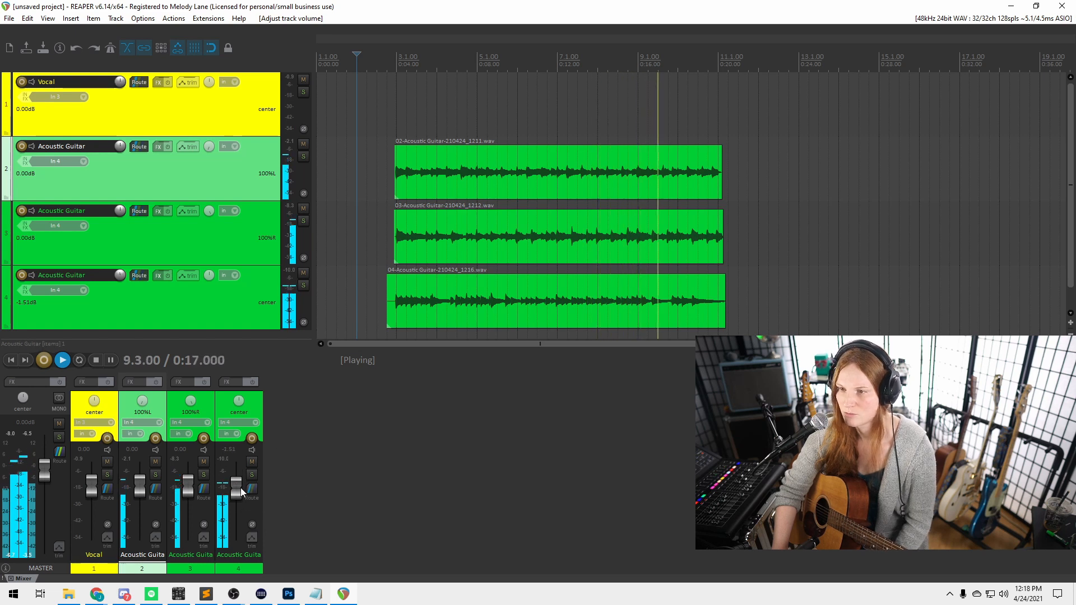
{"action": "key", "text": "space"}
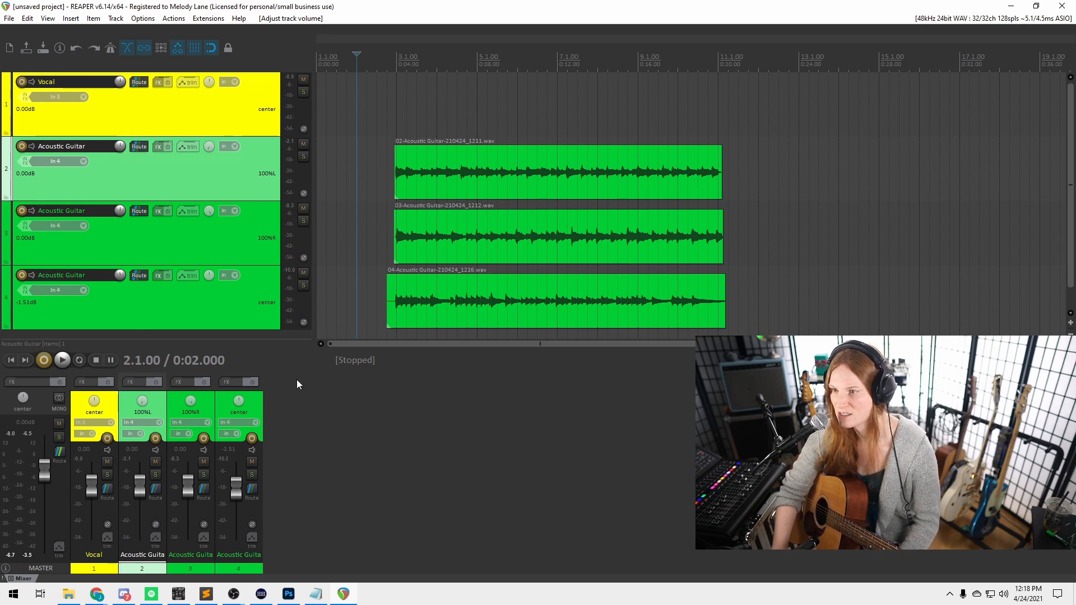
{"action": "left_click_drag", "start_coordinate": [306, 372], "coordinate": [306, 271]}
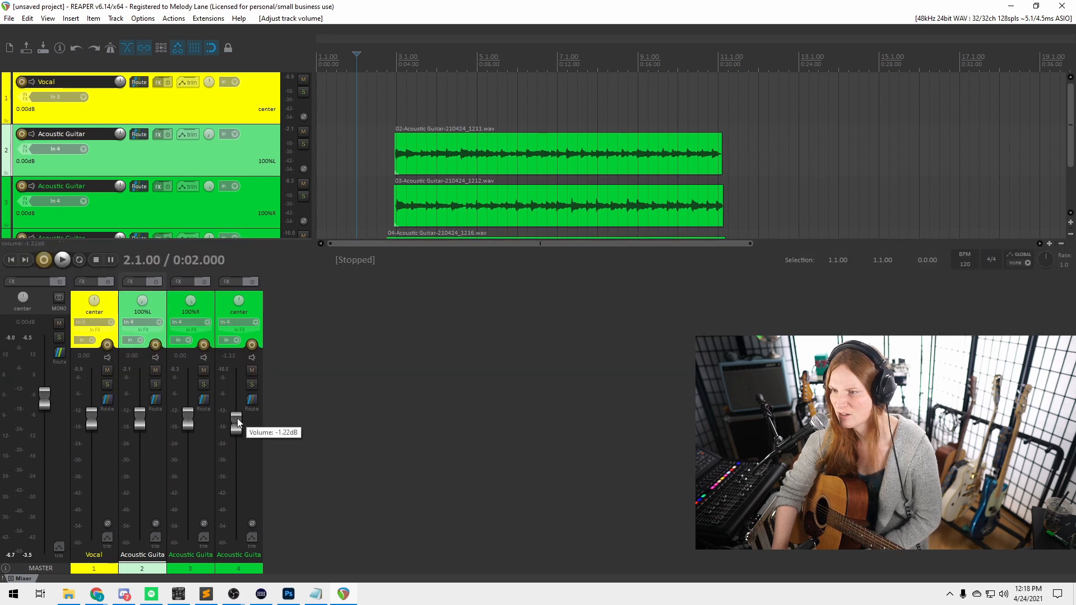
{"action": "mouse_move", "coordinate": [237, 417]}
{"action": "left_mouse_down"}
{"action": "mouse_move", "coordinate": [236, 440]}
{"action": "mouse_move", "coordinate": [237, 417]}
{"action": "left_mouse_up"}
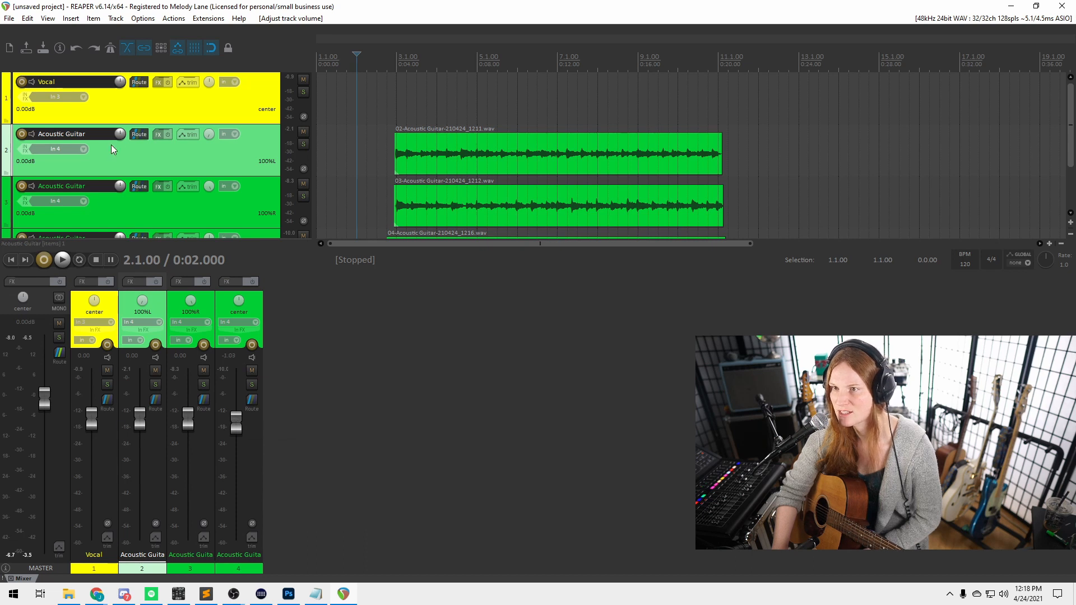
Set the first Acoustic Guitar track's volume to -1.03 dB and close the mixer.
{"action": "mouse_move", "coordinate": [121, 135]}
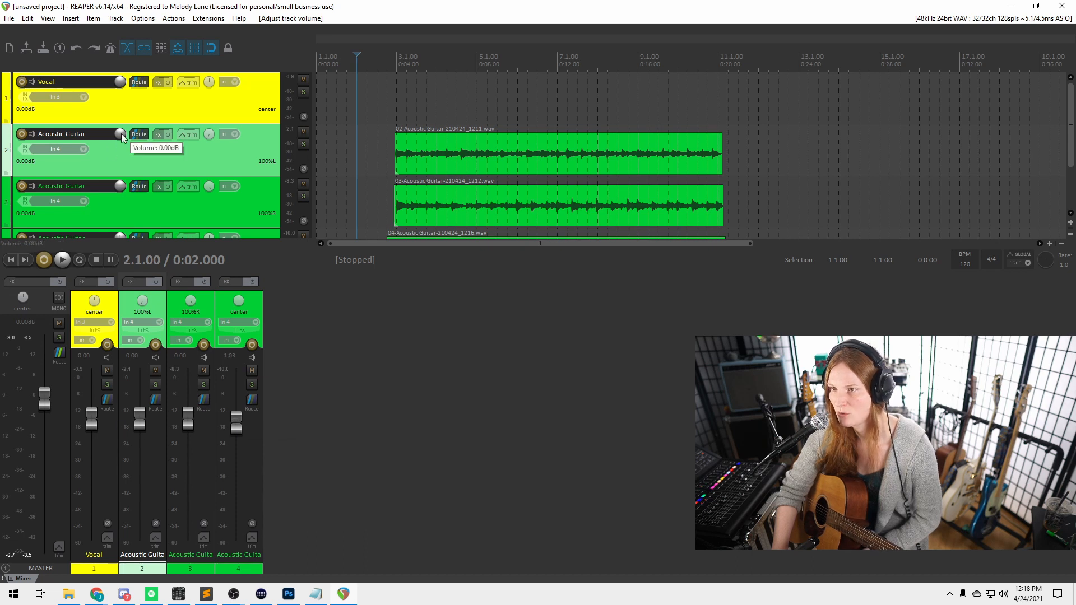
{"action": "mouse_move", "coordinate": [139, 425]}
{"action": "left_mouse_down"}
{"action": "mouse_move", "coordinate": [135, 509]}
{"action": "mouse_move", "coordinate": [140, 429]}
{"action": "left_mouse_up"}
{"action": "left_click_drag", "start_coordinate": [117, 134], "coordinate": [120, 134]}
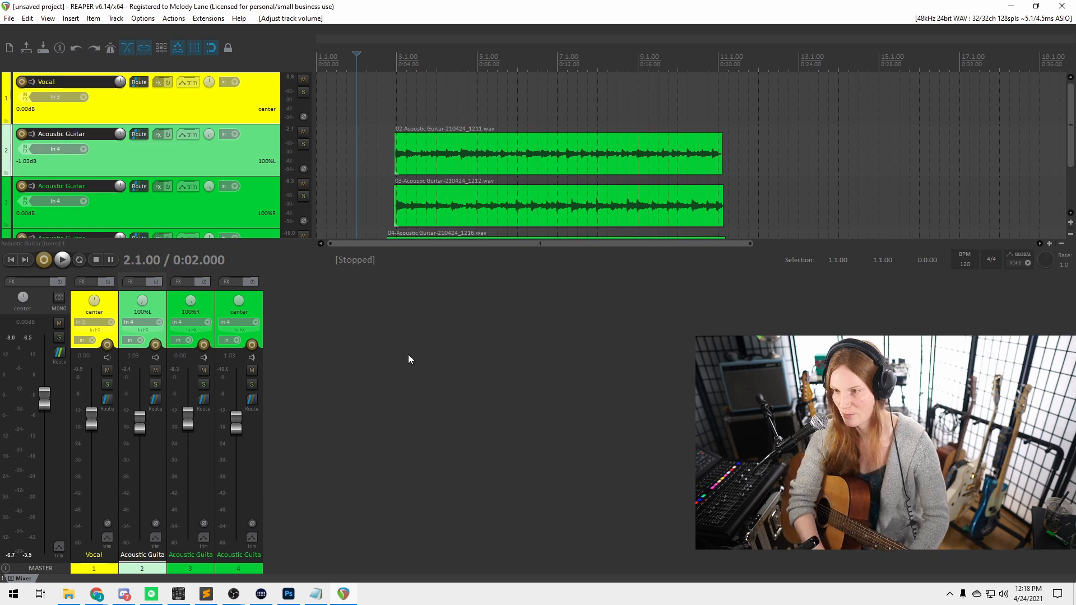
{"action": "key", "text": "ctrl+m"}
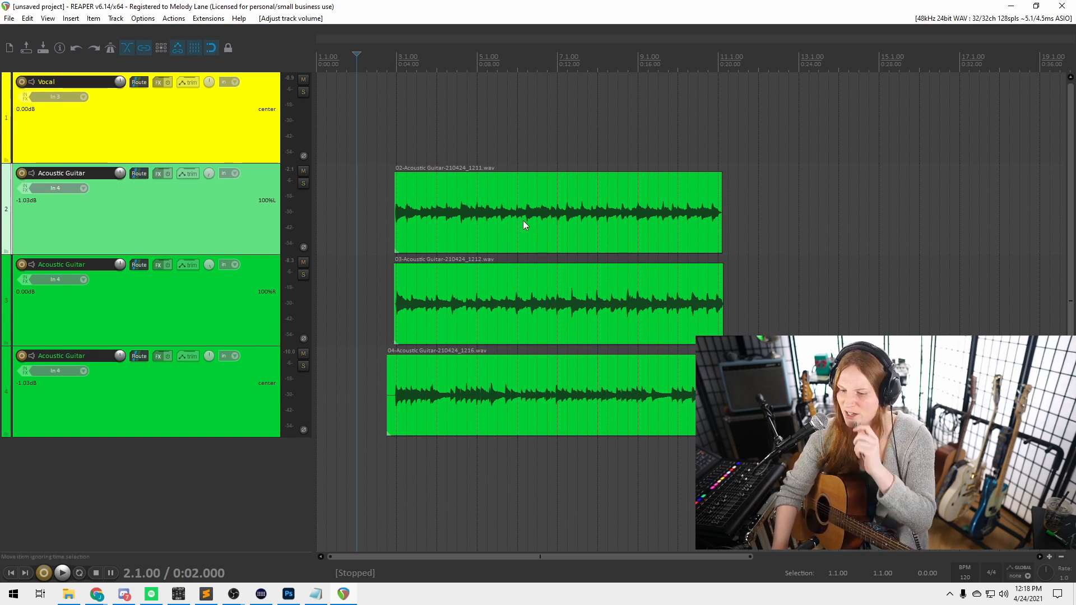
Play the guitar takes from the start of the third take, stop, and turn off snapping.
{"action": "left_click", "coordinate": [540, 228]}
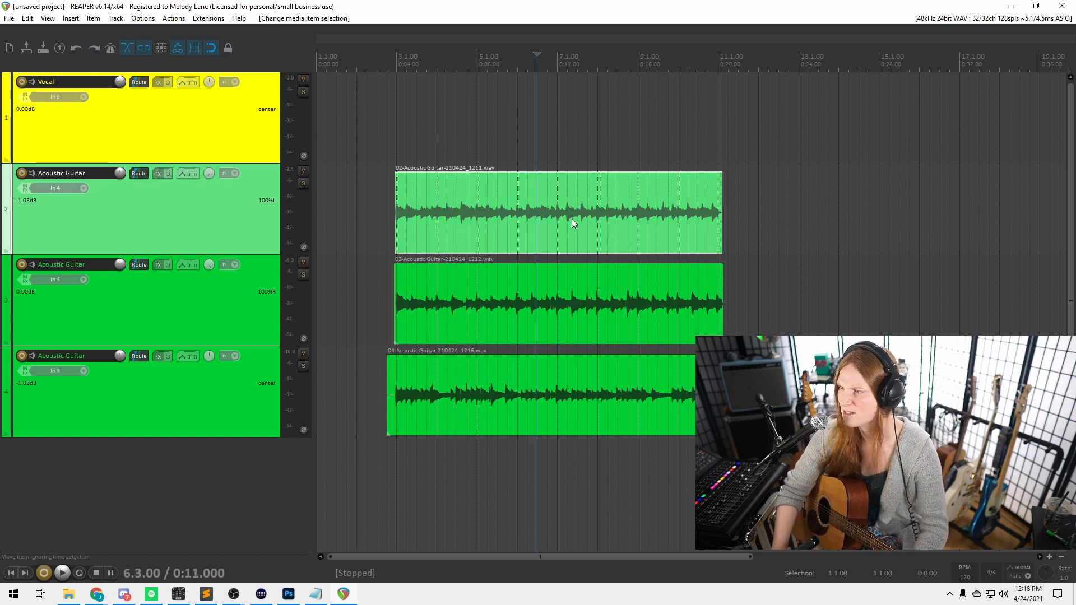
{"action": "left_click", "coordinate": [409, 395]}
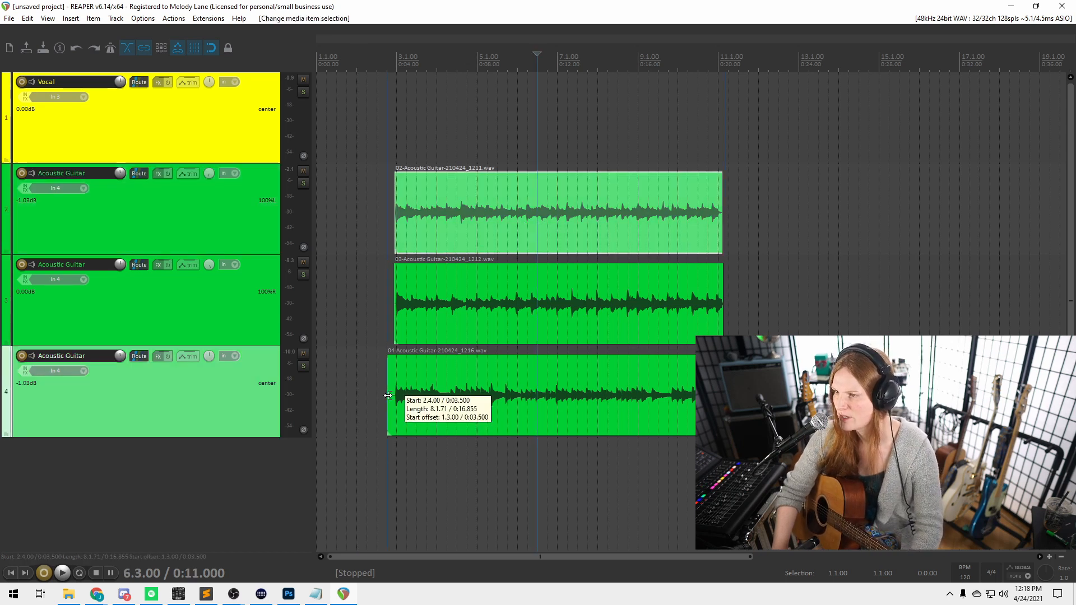
{"action": "scroll", "coordinate": [449, 395], "scroll_direction": "up", "scroll_amount": 3}
{"action": "key", "text": "space"}
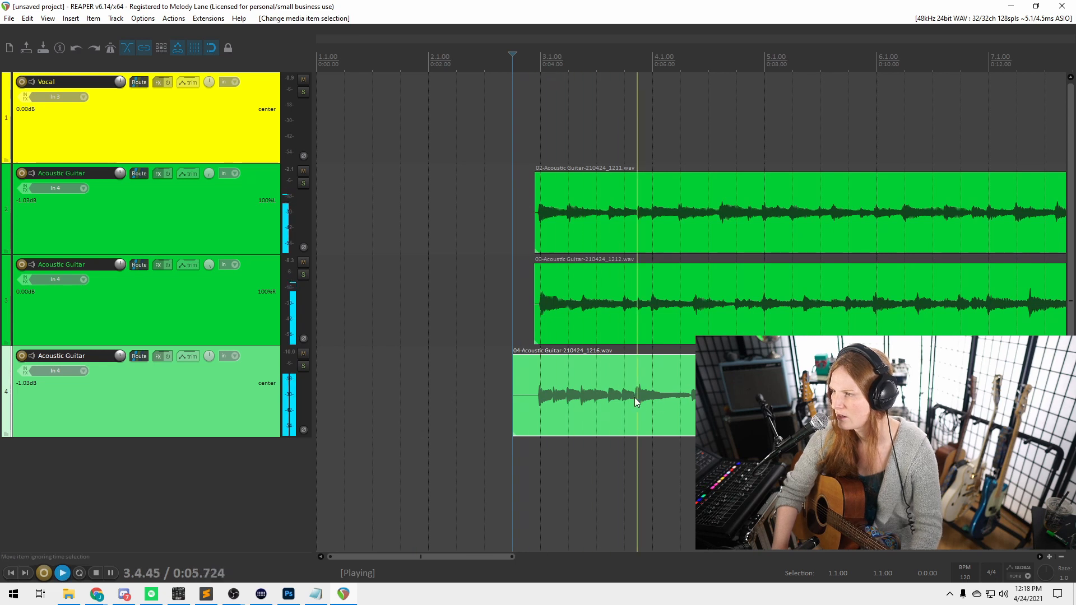
{"action": "key", "text": "space"}
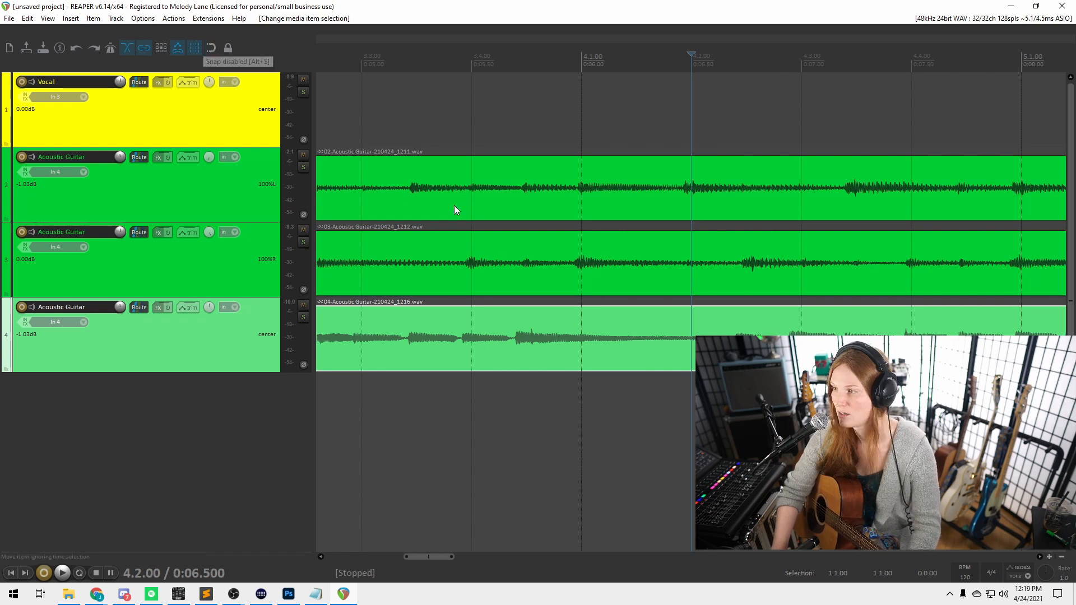
Split the third guitar take at 4.2.36, in the gap just before the next note.
{"action": "scroll", "coordinate": [706, 335], "scroll_direction": "down", "scroll_amount": 5}
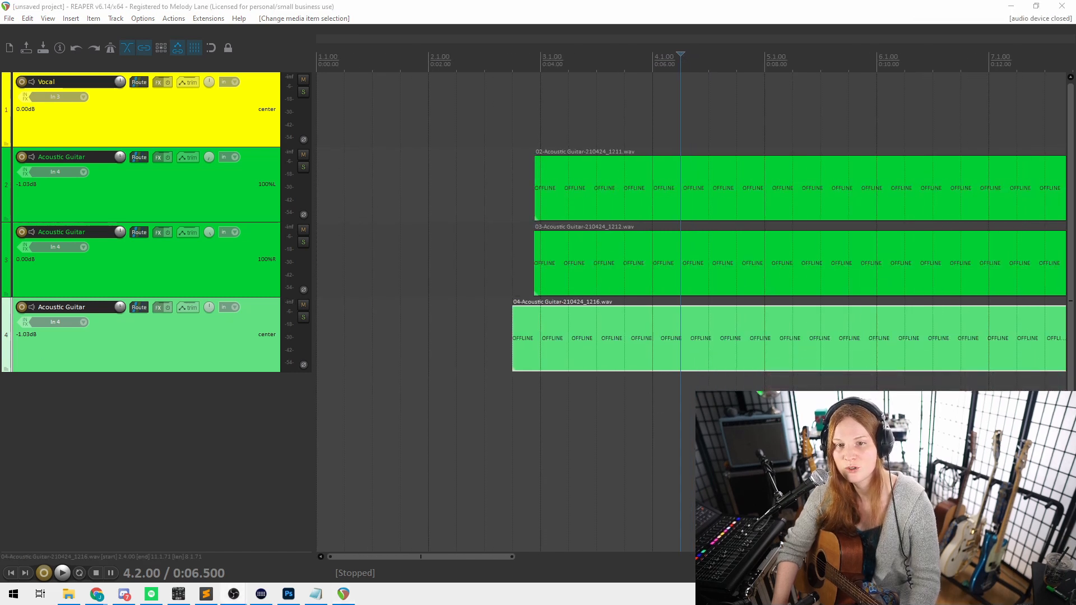
{"action": "left_click", "coordinate": [615, 400]}
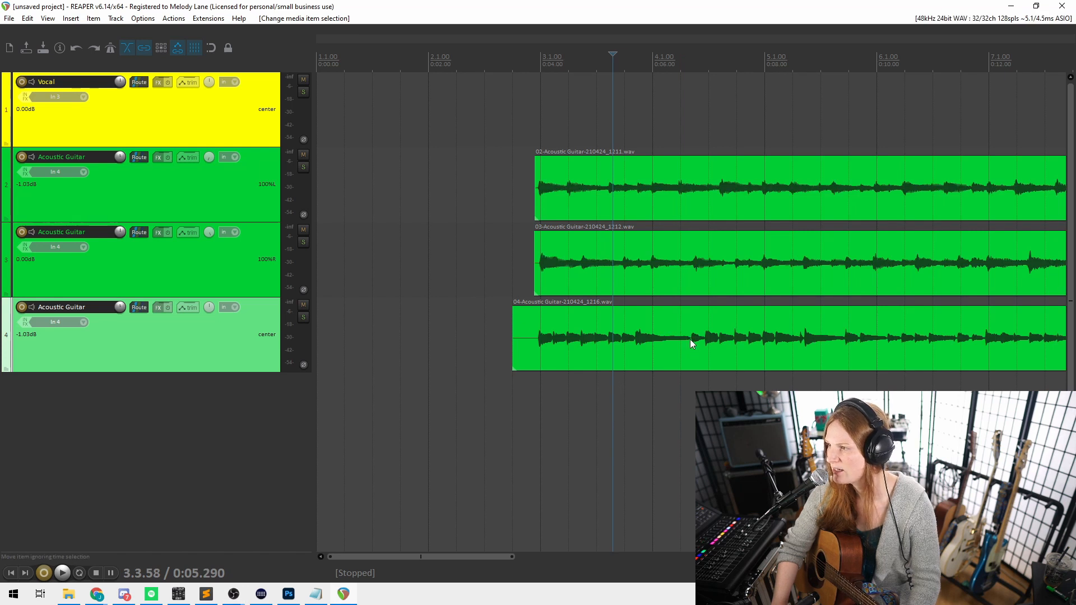
{"action": "left_click", "coordinate": [691, 339]}
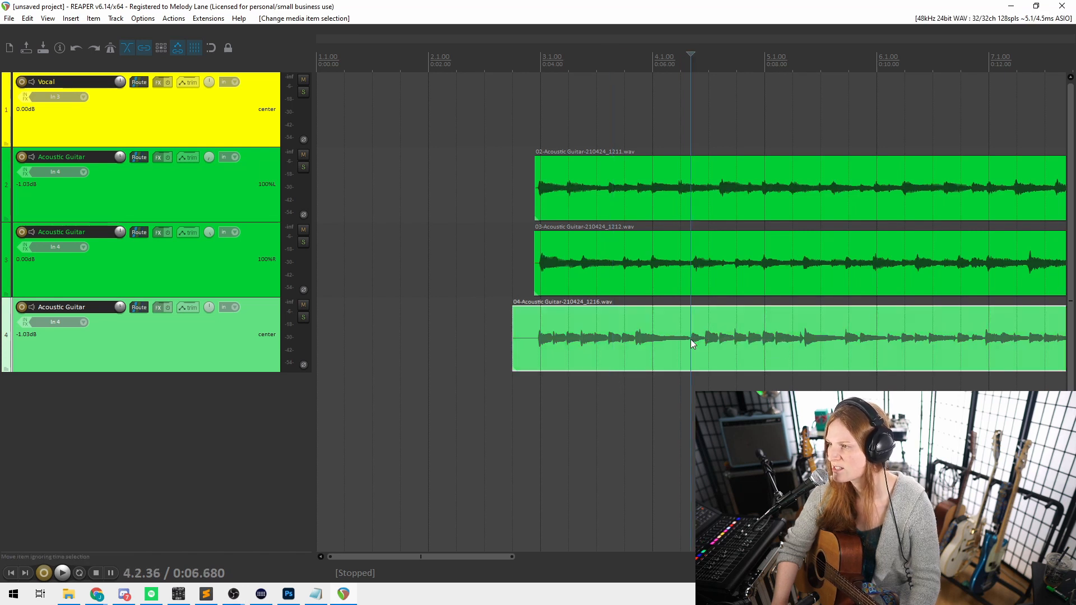
{"action": "scroll", "coordinate": [690, 340], "scroll_direction": "down", "scroll_amount": 3}
{"action": "scroll", "coordinate": [685, 341], "scroll_direction": "up", "scroll_amount": 1}
{"action": "scroll", "coordinate": [507, 350], "scroll_direction": "up", "scroll_amount": 2}
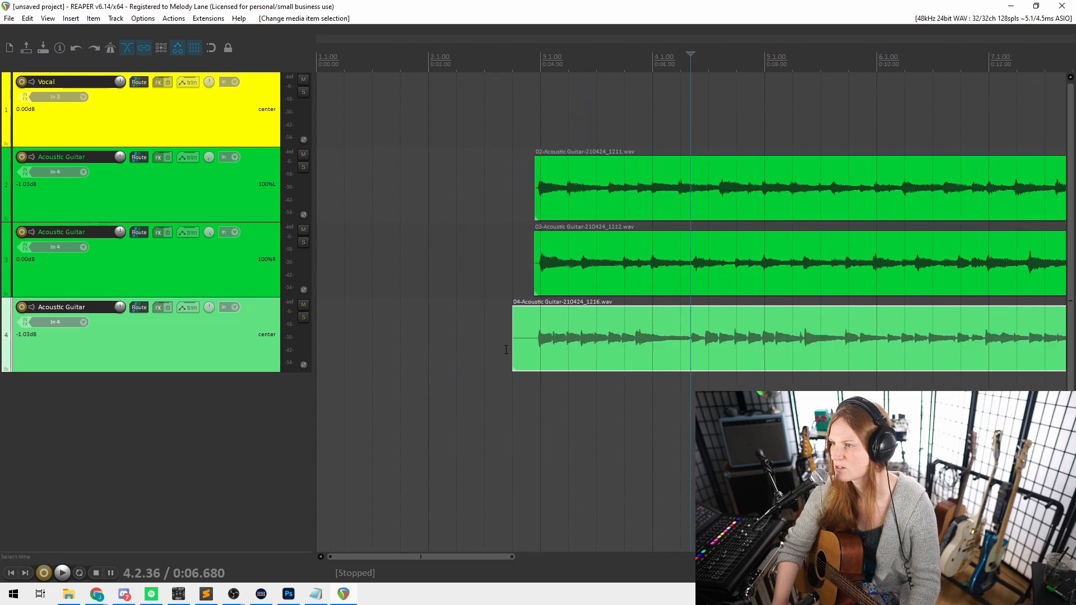
{"action": "scroll", "coordinate": [583, 345], "scroll_direction": "up", "scroll_amount": 5}
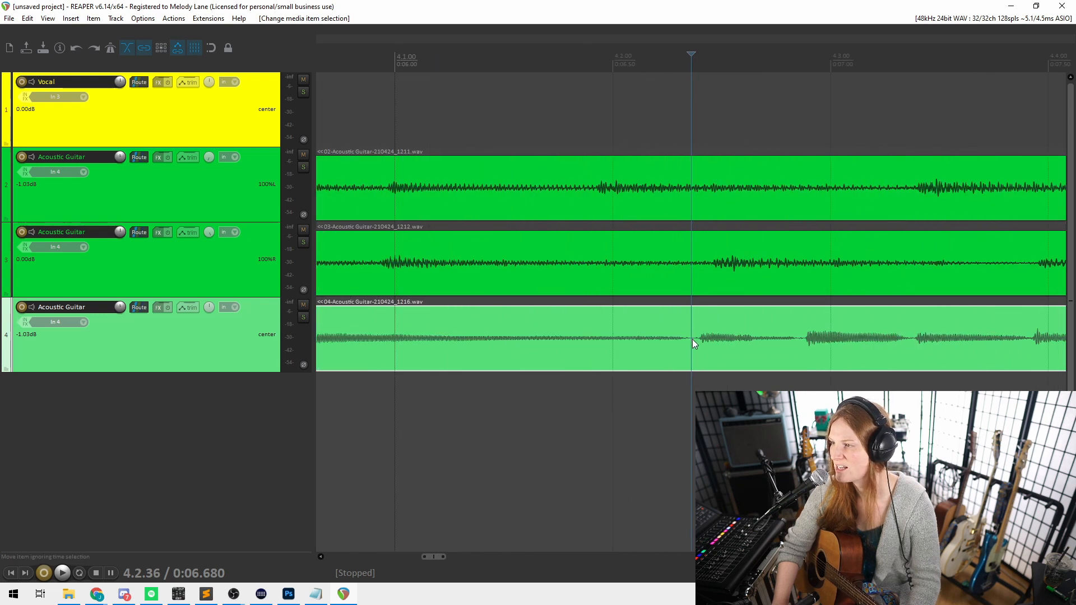
{"action": "key", "text": "s"}
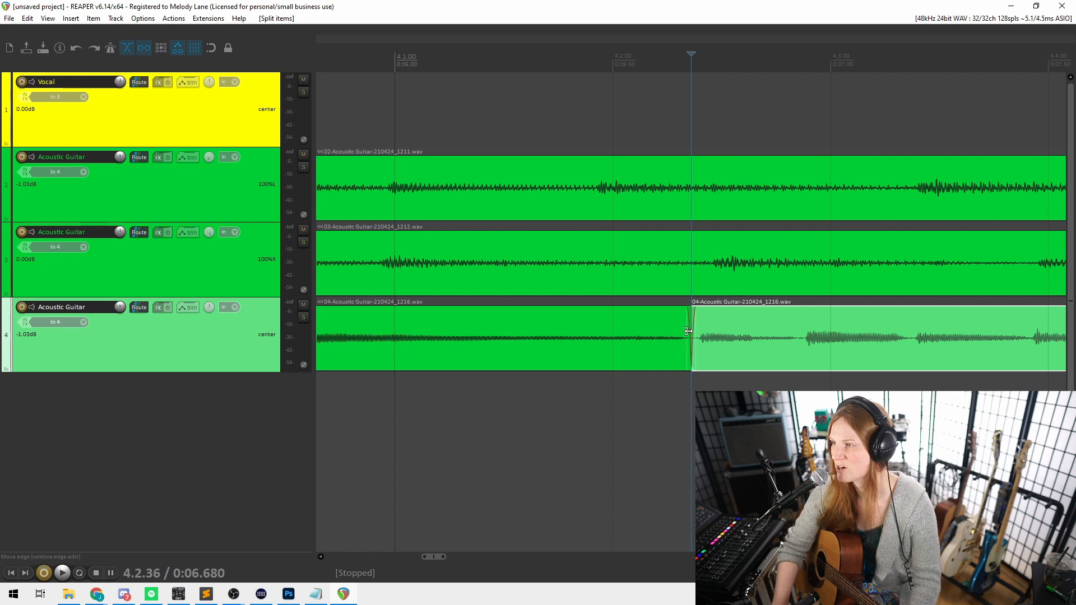
Play the guitar takes from just before the third take through the split, then stop.
{"action": "scroll", "coordinate": [688, 332], "scroll_direction": "down", "scroll_amount": 5}
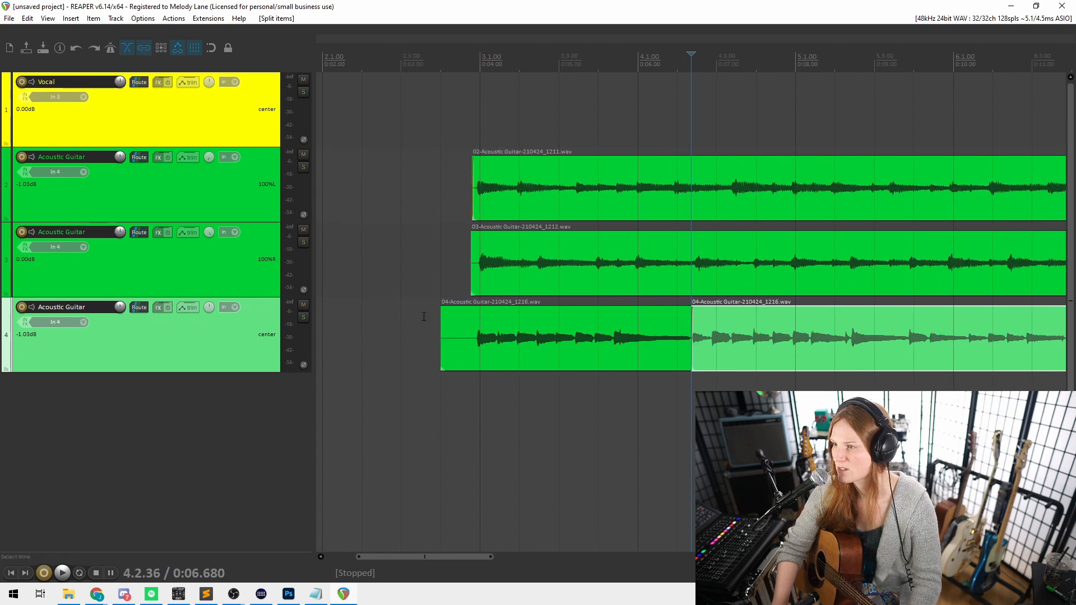
{"action": "left_click", "coordinate": [415, 319]}
{"action": "key", "text": "space"}
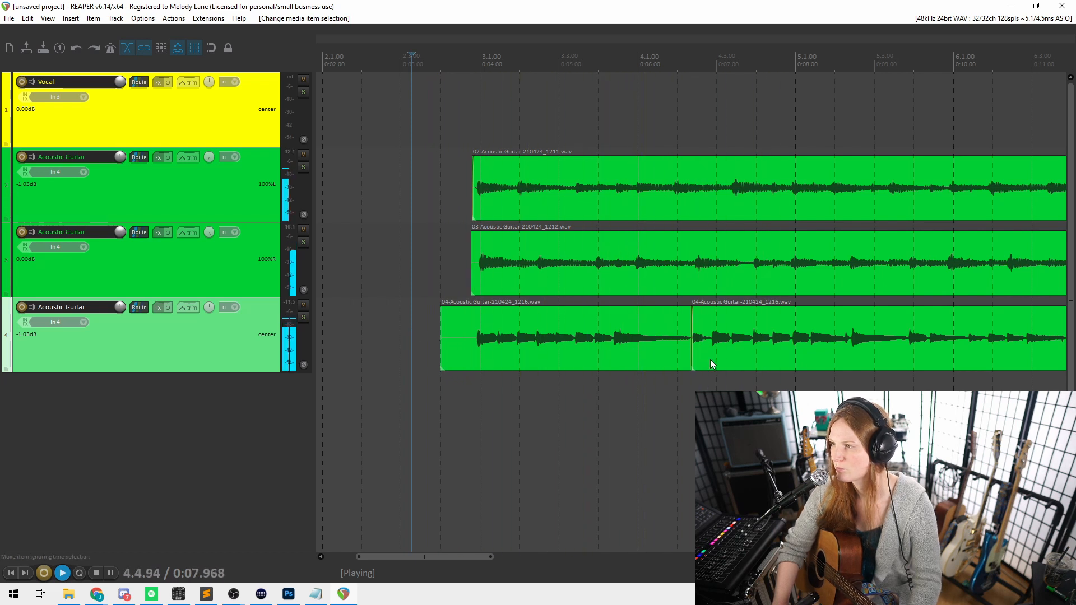
{"action": "key", "text": "space"}
Try lowering the first piece of the split third take to -13.6 dB, play it, and restore its original volume.
{"action": "left_click_drag", "start_coordinate": [612, 306], "coordinate": [610, 356]}
{"action": "key", "text": "space"}
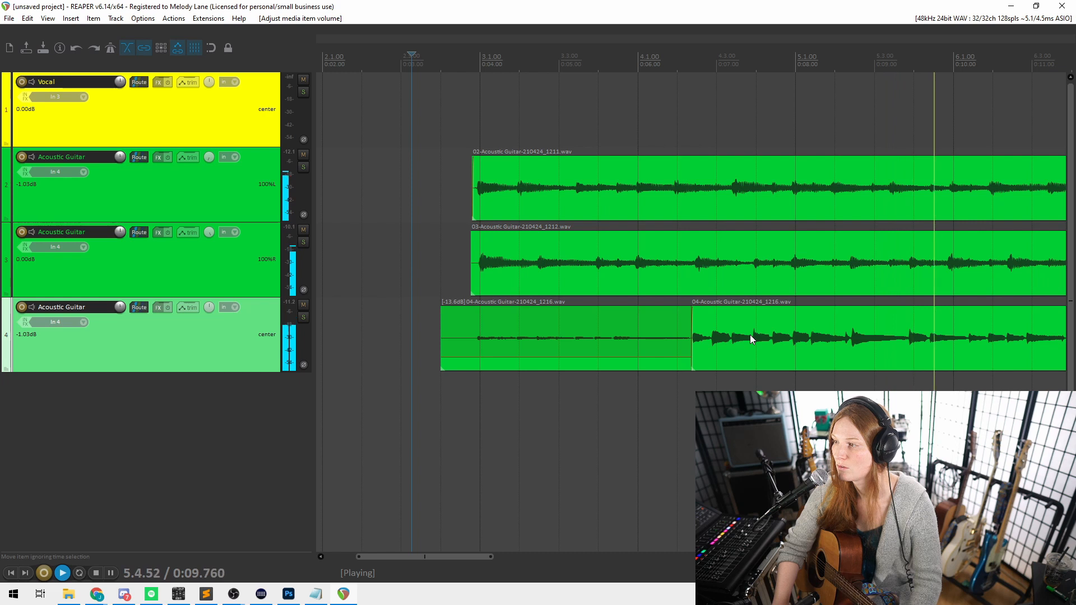
{"action": "key", "text": "space"}
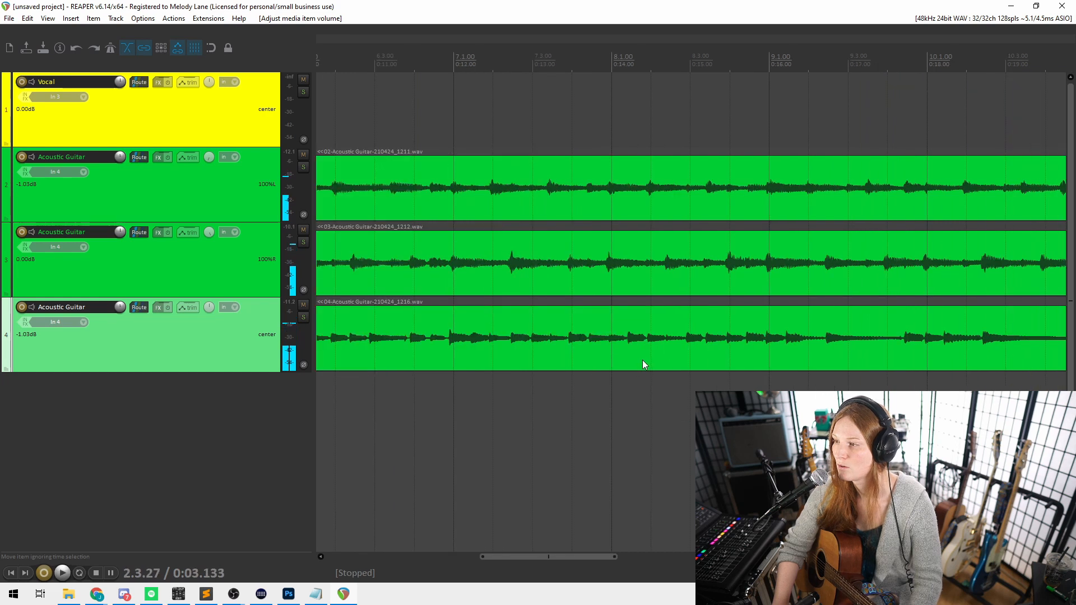
{"action": "left_click_drag", "start_coordinate": [554, 356], "coordinate": [557, 315]}
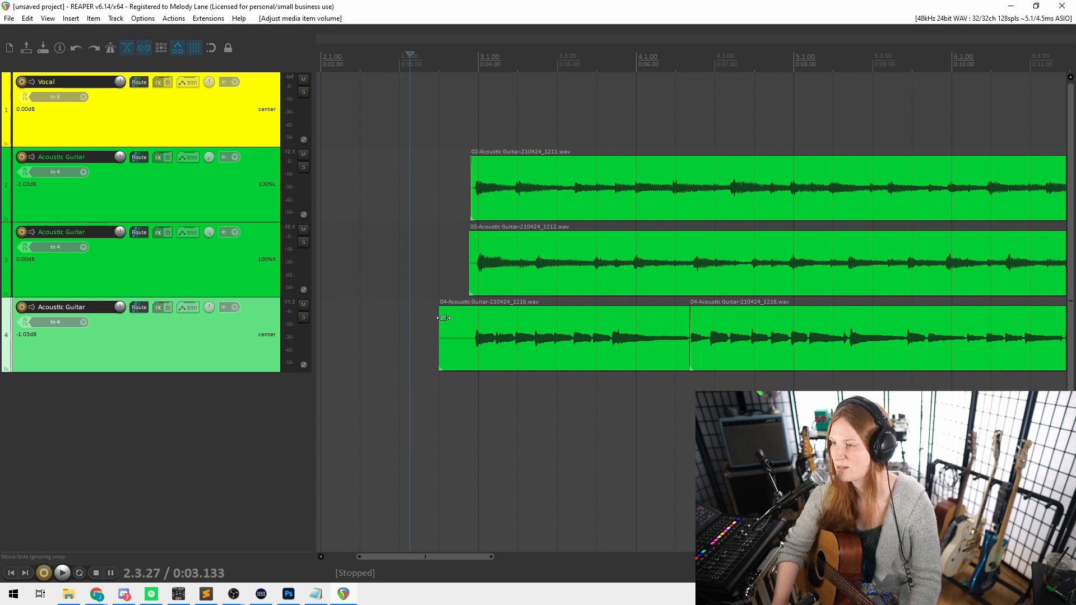
Add a fade-in across the entire first piece of the third guitar take and play it back.
{"action": "left_click_drag", "start_coordinate": [441, 313], "coordinate": [719, 303]}
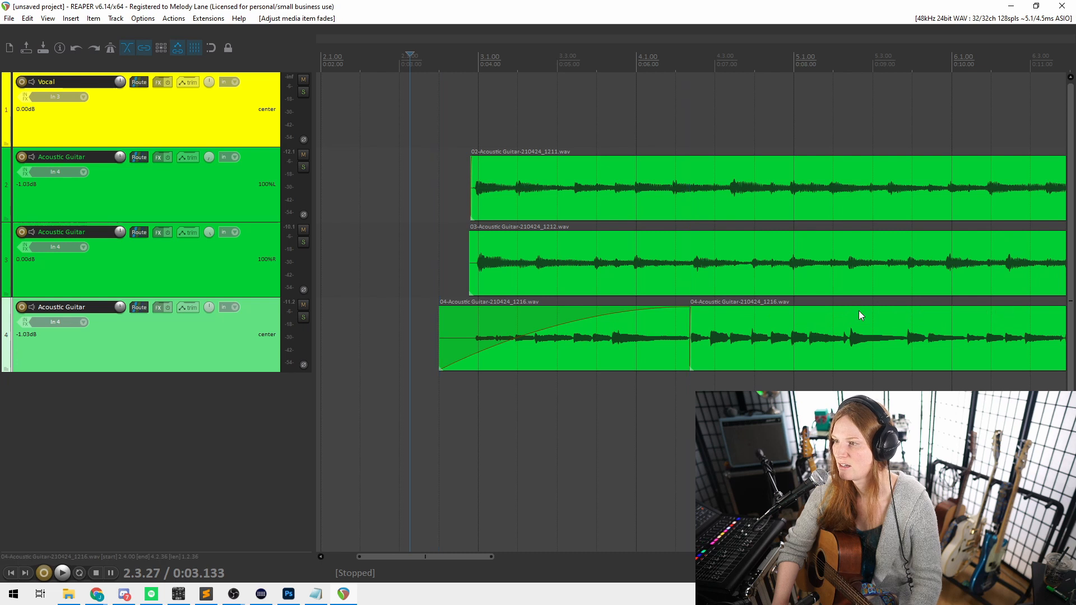
{"action": "key", "text": "space"}
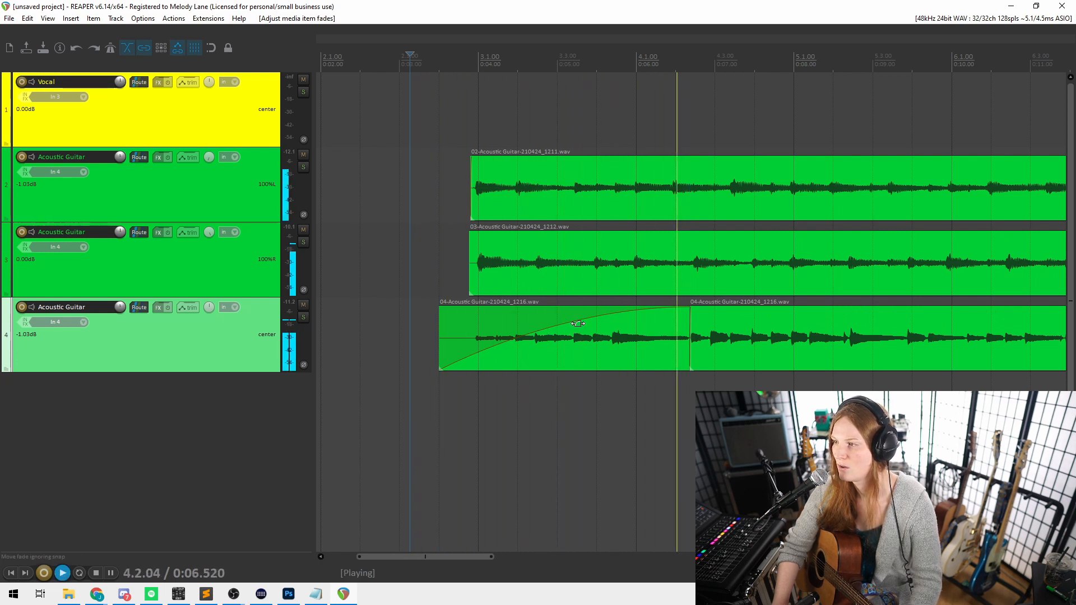
{"action": "key", "text": "space"}
Add fade-outs over about the last four bars of the first and second guitar takes.
{"action": "scroll", "coordinate": [620, 328], "scroll_direction": "down", "scroll_amount": 5}
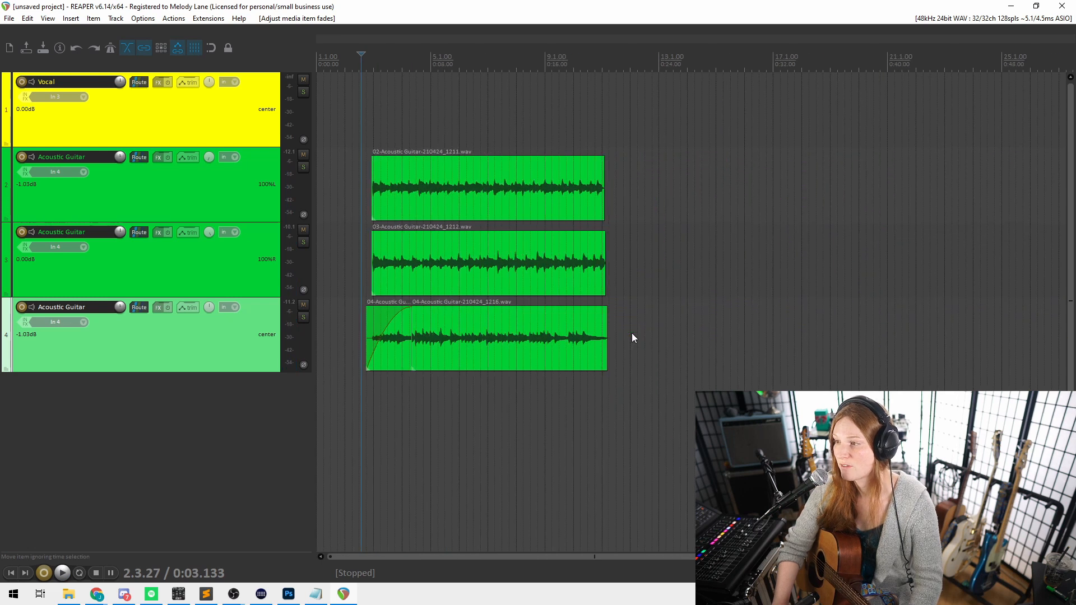
{"action": "left_click", "coordinate": [570, 189]}
{"action": "left_click", "coordinate": [642, 245]}
{"action": "left_click", "coordinate": [507, 183]}
{"action": "left_click_drag", "start_coordinate": [604, 160], "coordinate": [485, 160]}
{"action": "left_click_drag", "start_coordinate": [602, 237], "coordinate": [493, 241]}
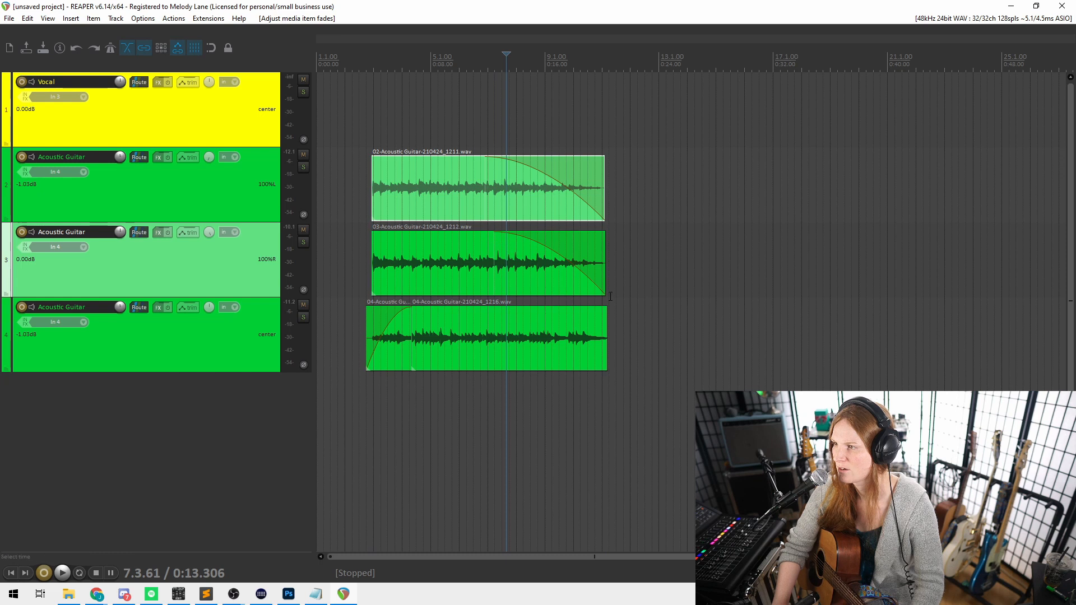
Fade out the third guitar take, remove the fade, and re-create it over about the last three and a half bars.
{"action": "left_click_drag", "start_coordinate": [604, 317], "coordinate": [510, 317]}
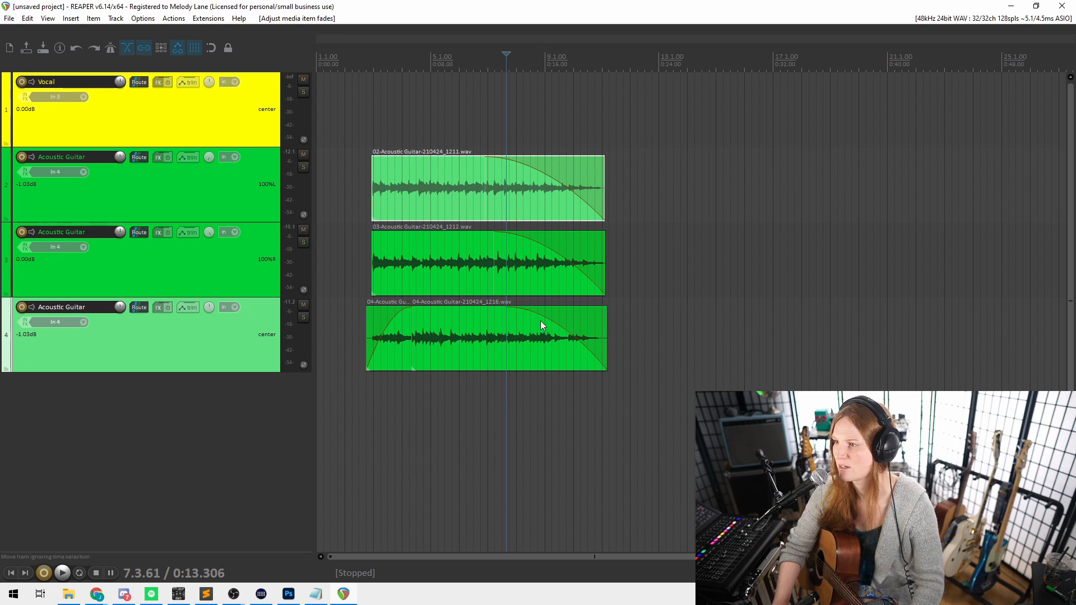
{"action": "left_click_drag", "start_coordinate": [538, 317], "coordinate": [680, 308]}
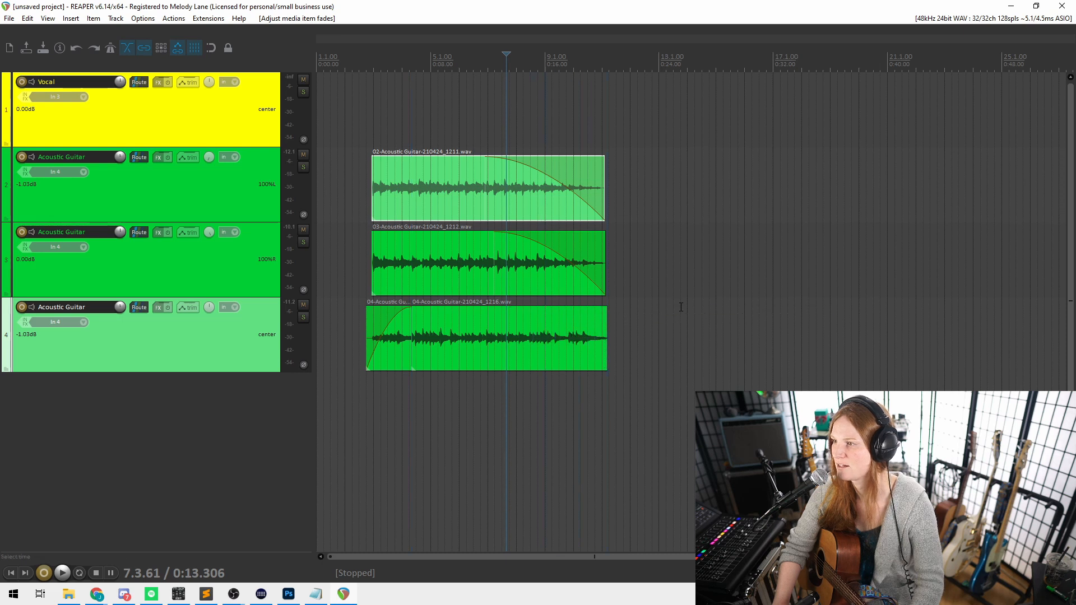
{"action": "left_click_drag", "start_coordinate": [605, 312], "coordinate": [552, 317]}
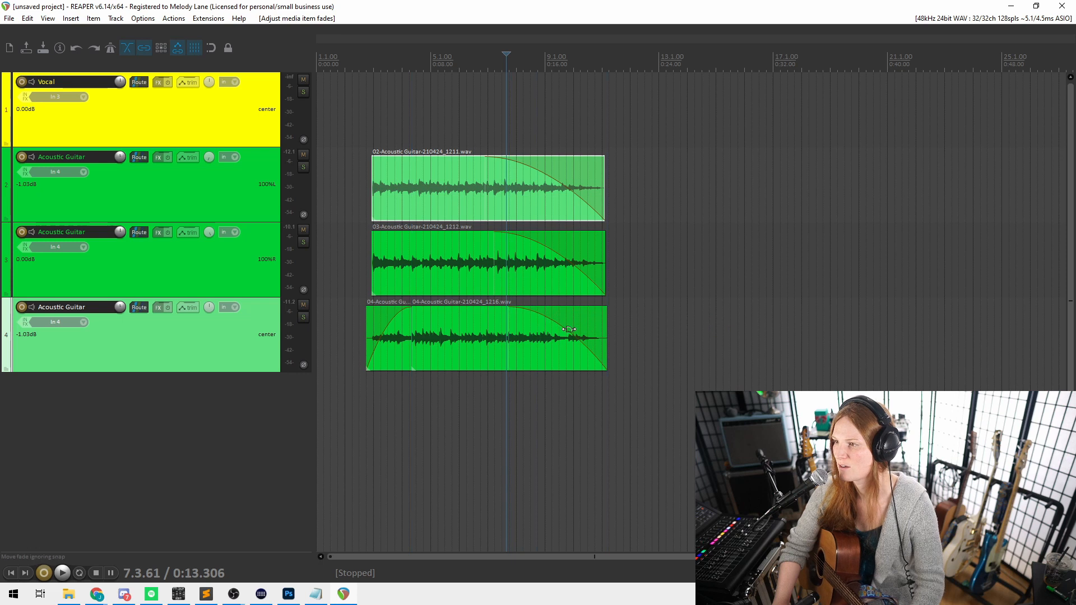
{"action": "left_click", "coordinate": [473, 211]}
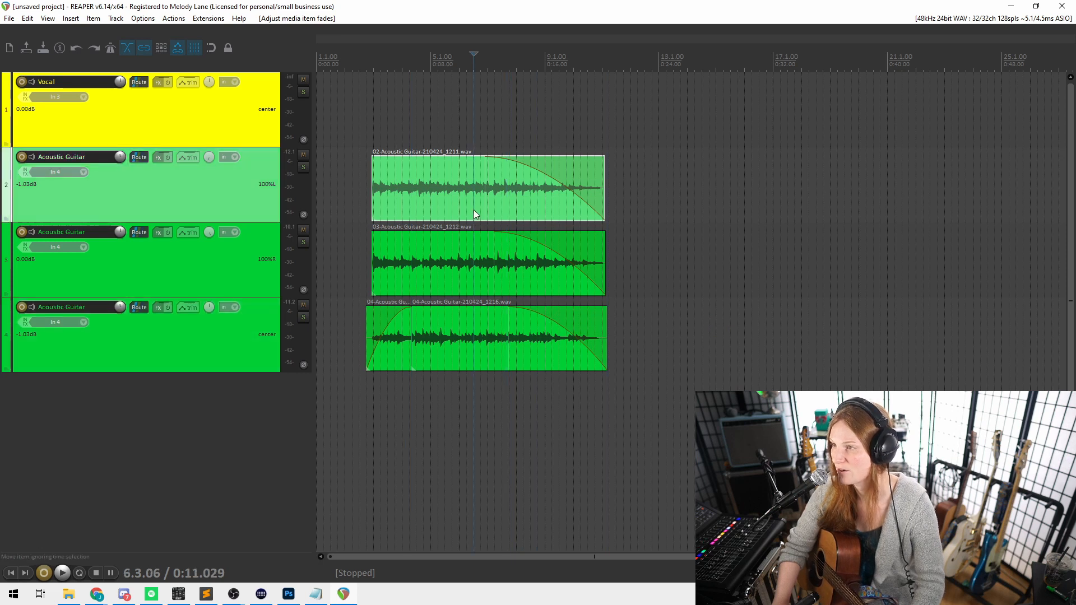
Play back the existing fade-outs and lengthen them on all three guitar takes to cover about the last seven bars.
{"action": "key", "text": "space"}
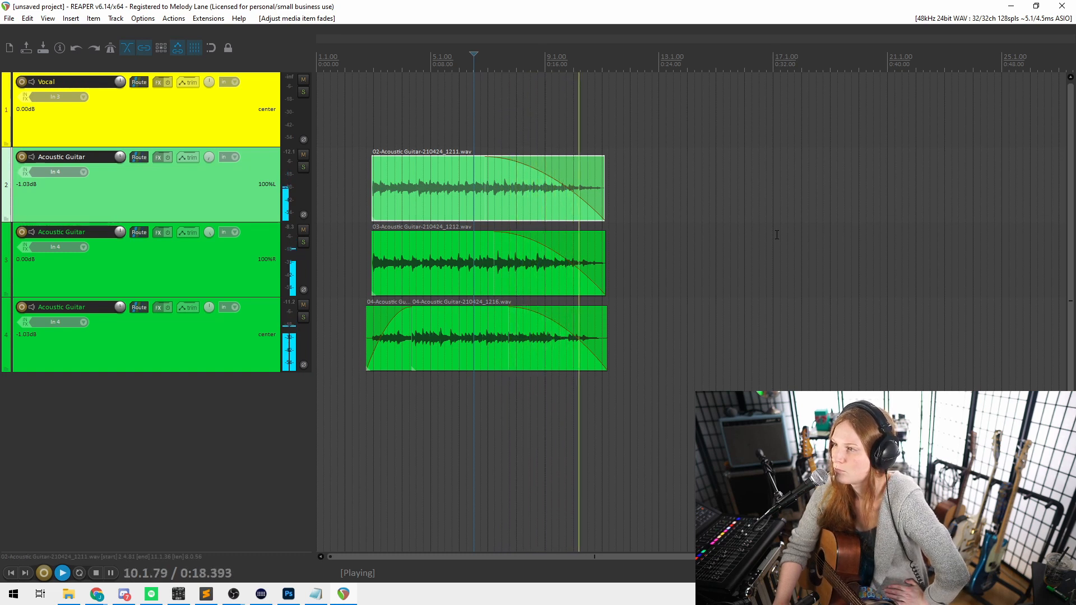
{"action": "key", "text": "space"}
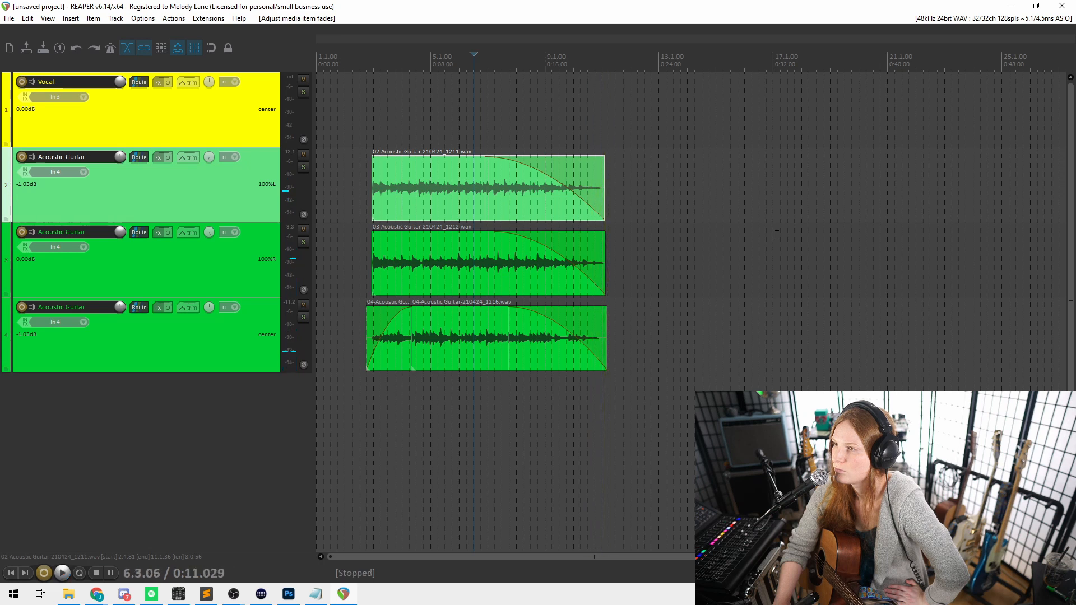
{"action": "left_click_drag", "start_coordinate": [511, 309], "coordinate": [409, 312]}
{"action": "left_click_drag", "start_coordinate": [500, 232], "coordinate": [439, 235]}
{"action": "left_click_drag", "start_coordinate": [482, 168], "coordinate": [432, 166]}
Change the fade-out shape of all three guitar takes to the inward-bowed curve that drops quickly and tapers off gently.
{"action": "right_click", "coordinate": [526, 182]}
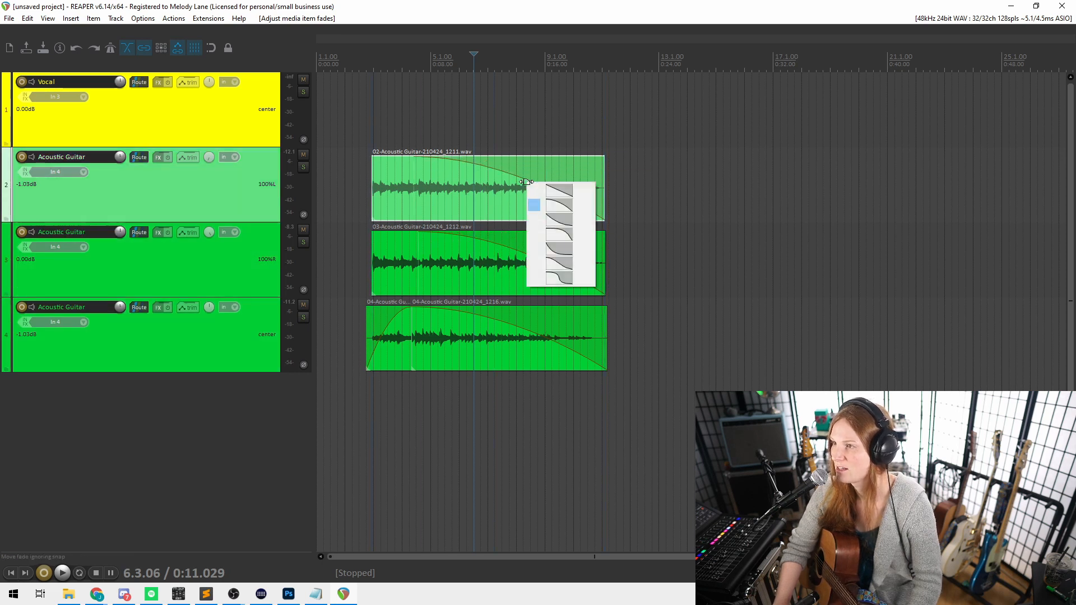
{"action": "left_click", "coordinate": [569, 220]}
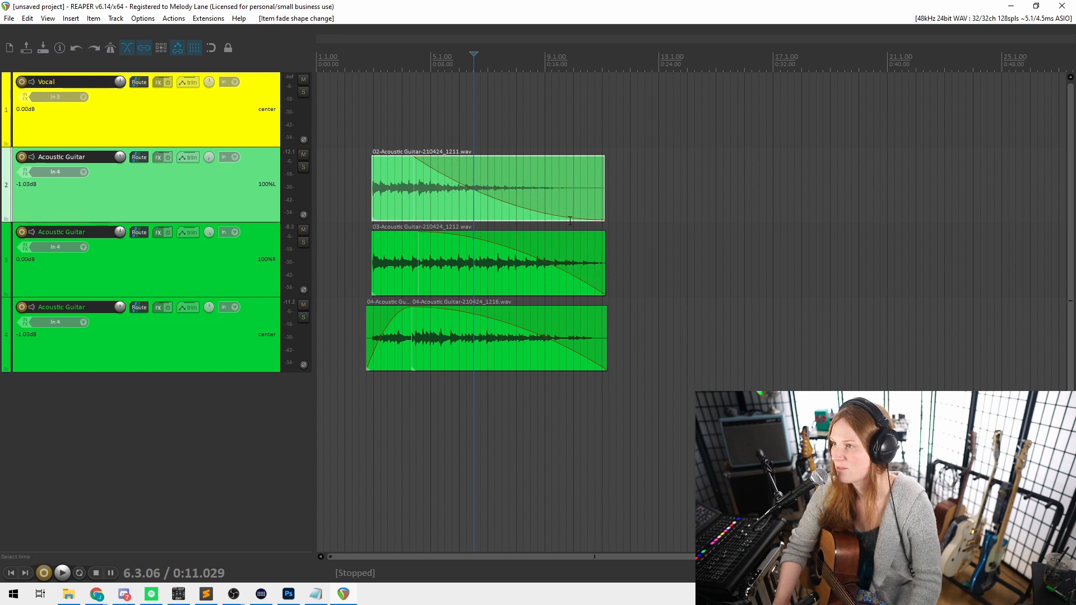
{"action": "right_click", "coordinate": [560, 267]}
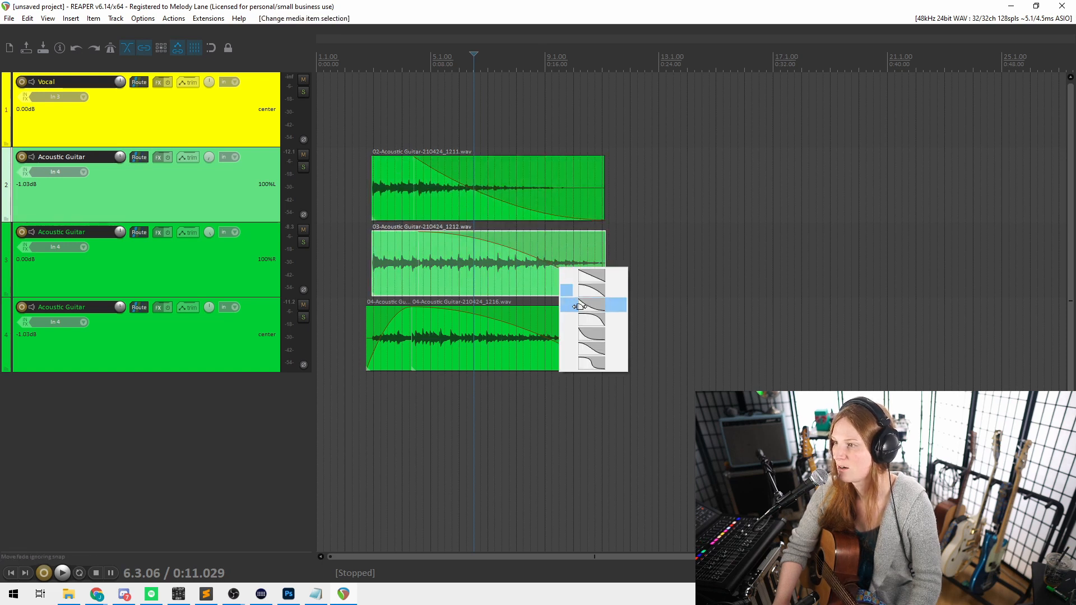
{"action": "left_click", "coordinate": [567, 304]}
{"action": "right_click", "coordinate": [519, 332]}
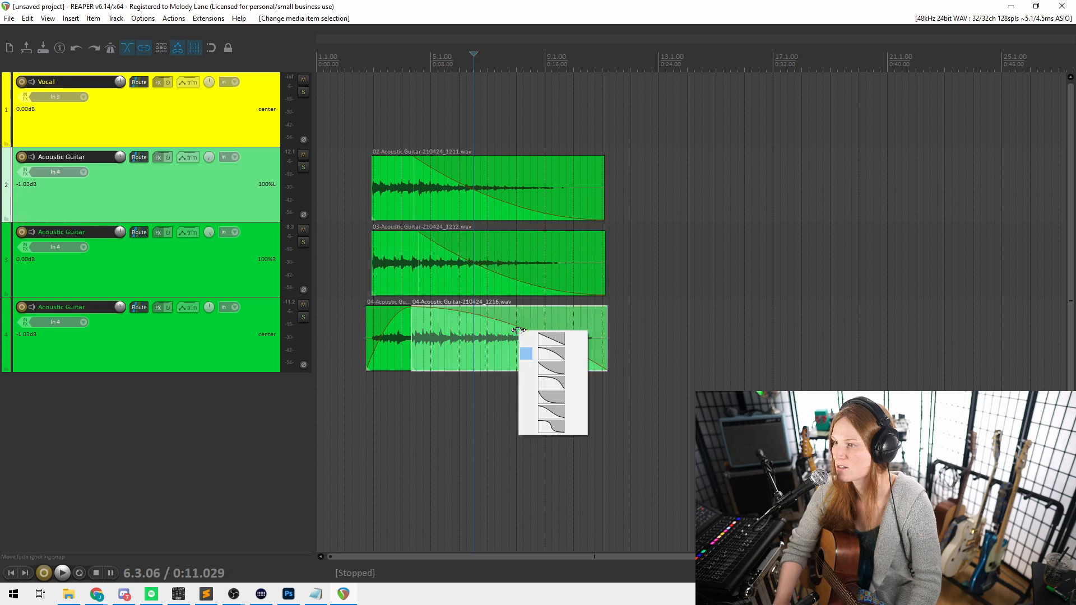
{"action": "left_click", "coordinate": [552, 367]}
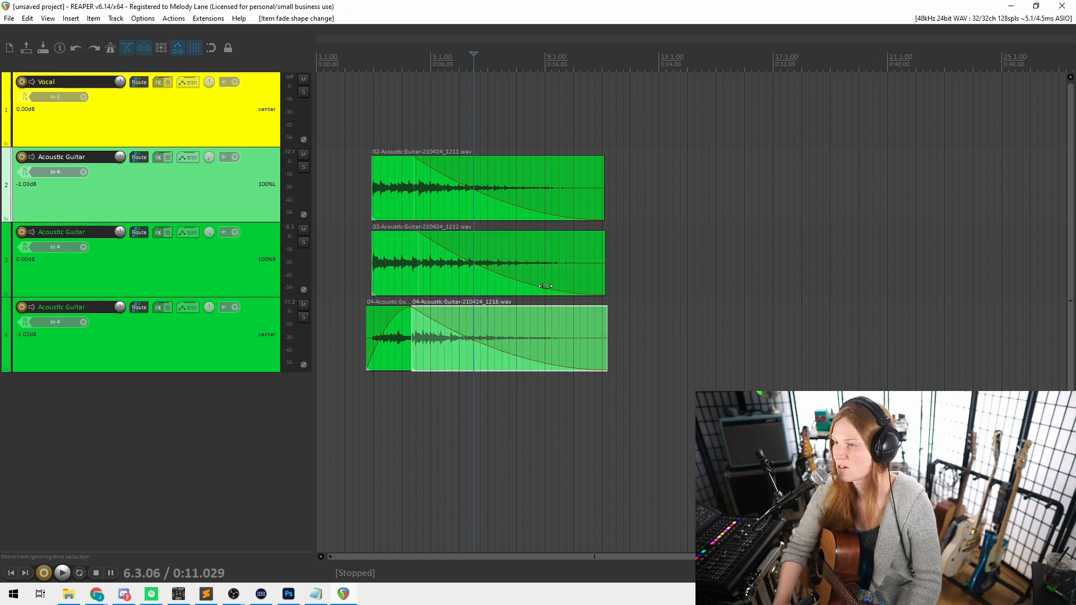
Play the three guitar takes from about bar 4 to hear the reshaped fade-outs, stopping after about bar 9.
{"action": "left_click", "coordinate": [407, 112]}
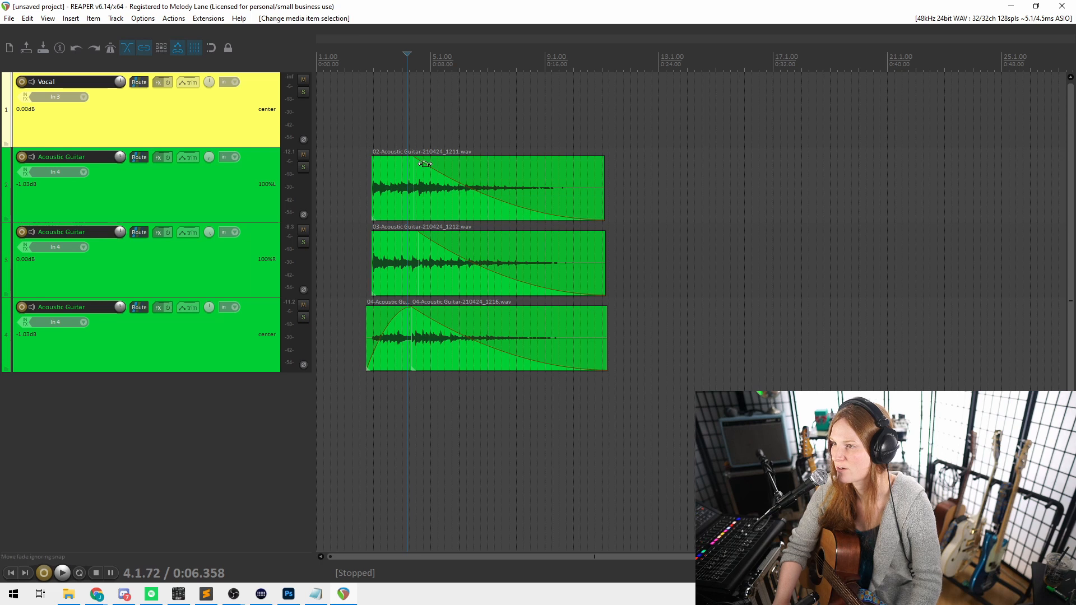
{"action": "key", "text": "space"}
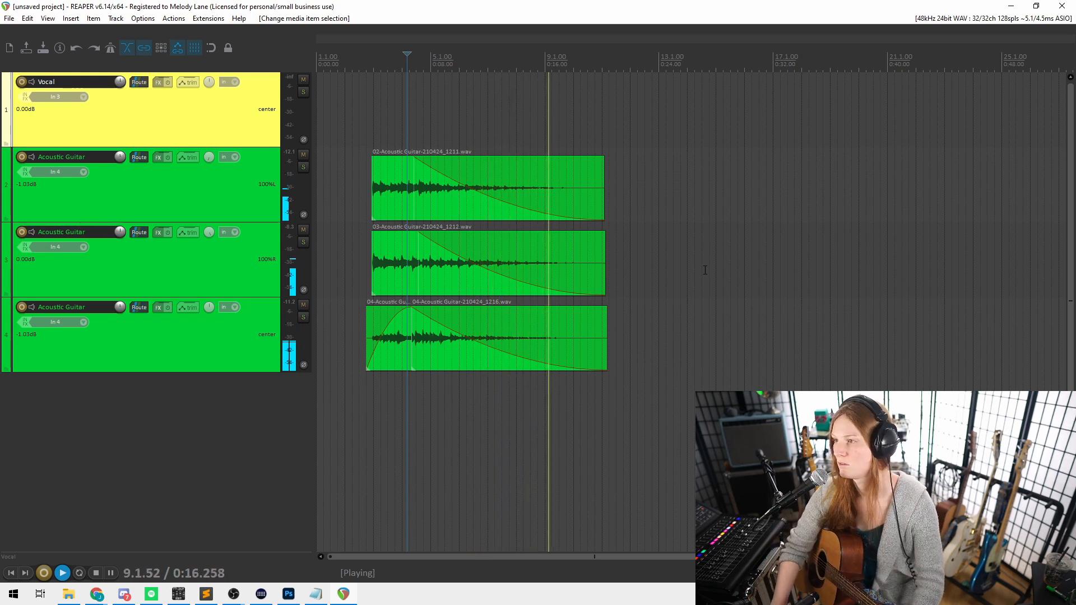
{"action": "key", "text": "space"}
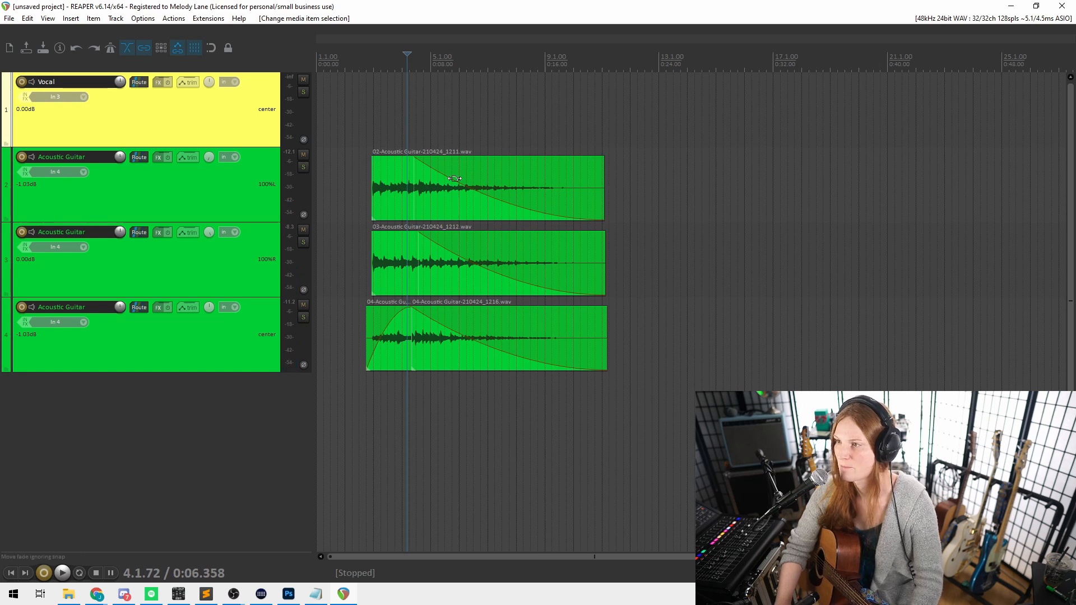
Undo all the fade-in, fade-out and fade-shape edits on the three guitar takes.
{"action": "key", "text": "ctrl+z"}
{"action": "key", "text": "ctrl+z"}
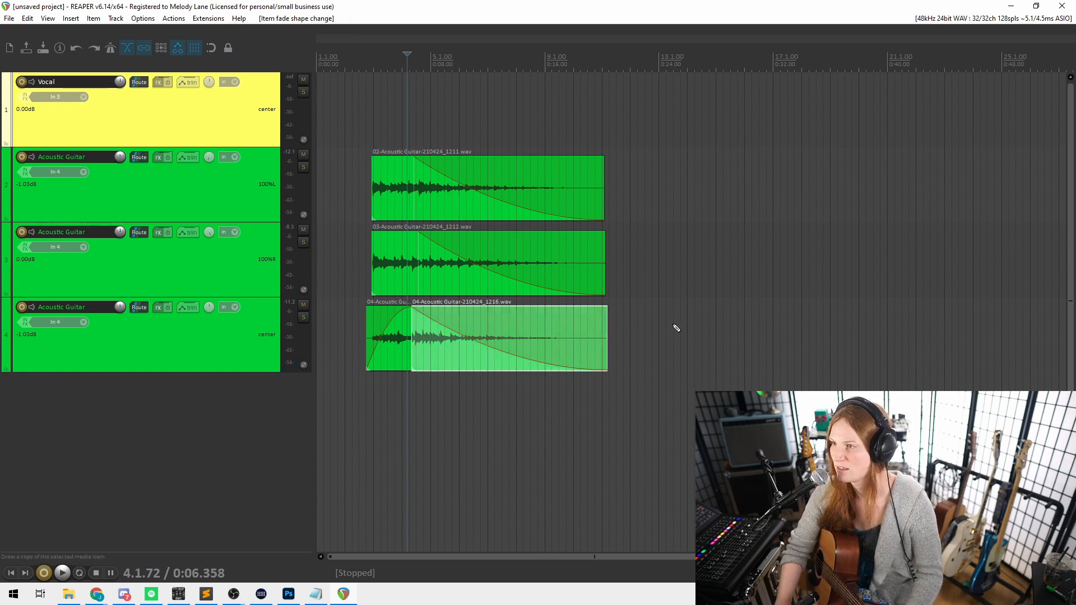
{"action": "key", "text": "ctrl+z"}
{"action": "key", "text": "ctrl+z"}
{"action": "key", "text": "ctrl+z"}
{"action": "key", "text": "ctrl+z"}
{"action": "key", "text": "ctrl+z"}
{"action": "key", "text": "ctrl+z"}
{"action": "key", "text": "ctrl+z"}
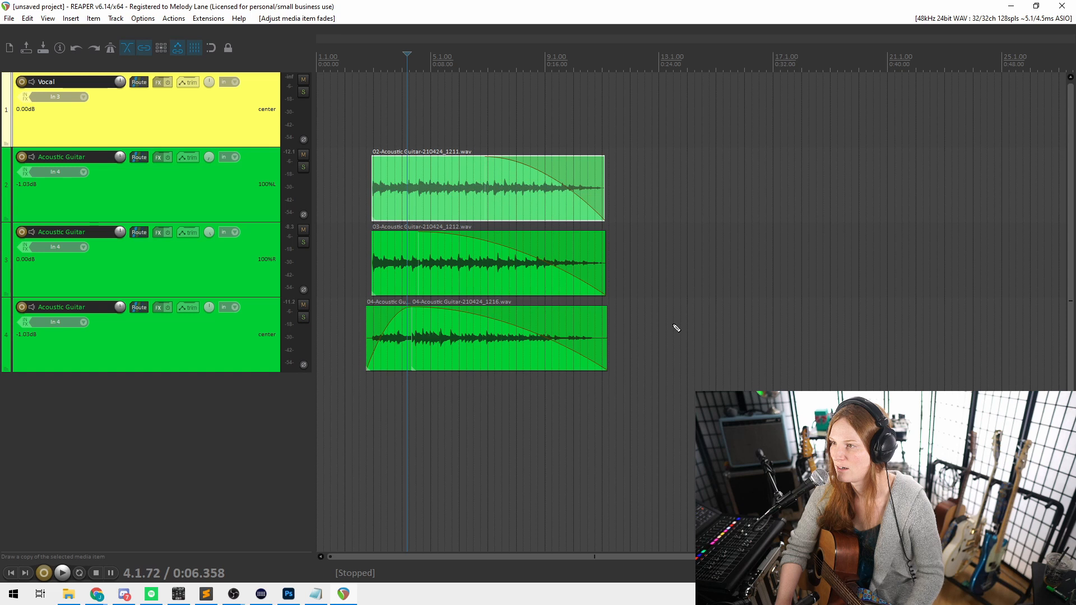
{"action": "key", "text": "ctrl+z"}
{"action": "key", "text": "ctrl+z"}
{"action": "key", "text": "ctrl+z"}
{"action": "key", "text": "ctrl+z"}
{"action": "key", "text": "ctrl+z"}
{"action": "key", "text": "ctrl+z"}
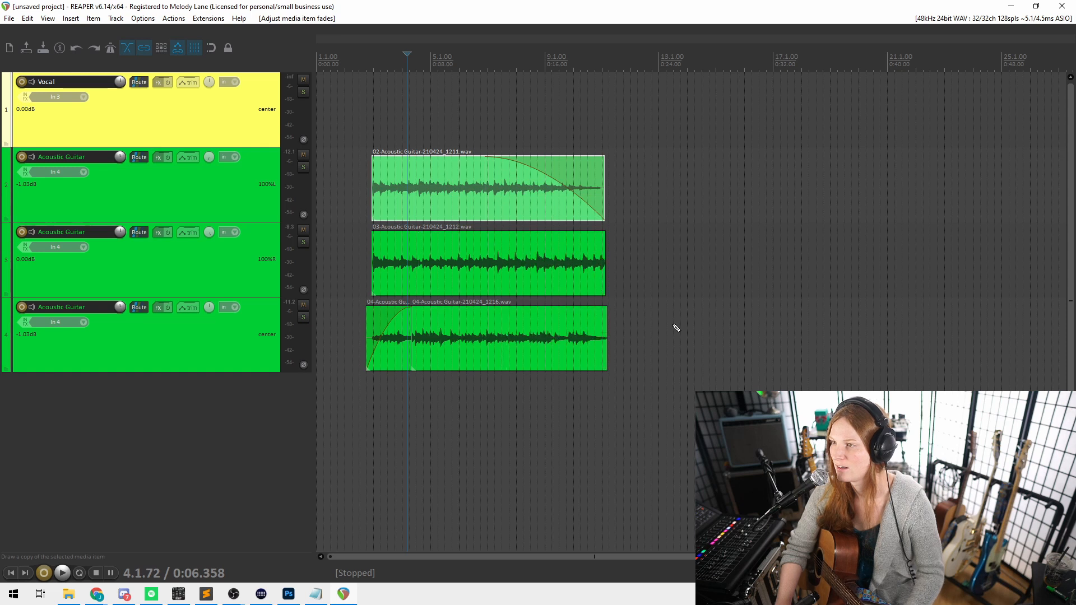
{"action": "key", "text": "ctrl+z"}
{"action": "key", "text": "ctrl+z"}
{"action": "key", "text": "ctrl+z"}
{"action": "key", "text": "ctrl+z"}
{"action": "key", "text": "ctrl+z"}
{"action": "key", "text": "ctrl+z"}
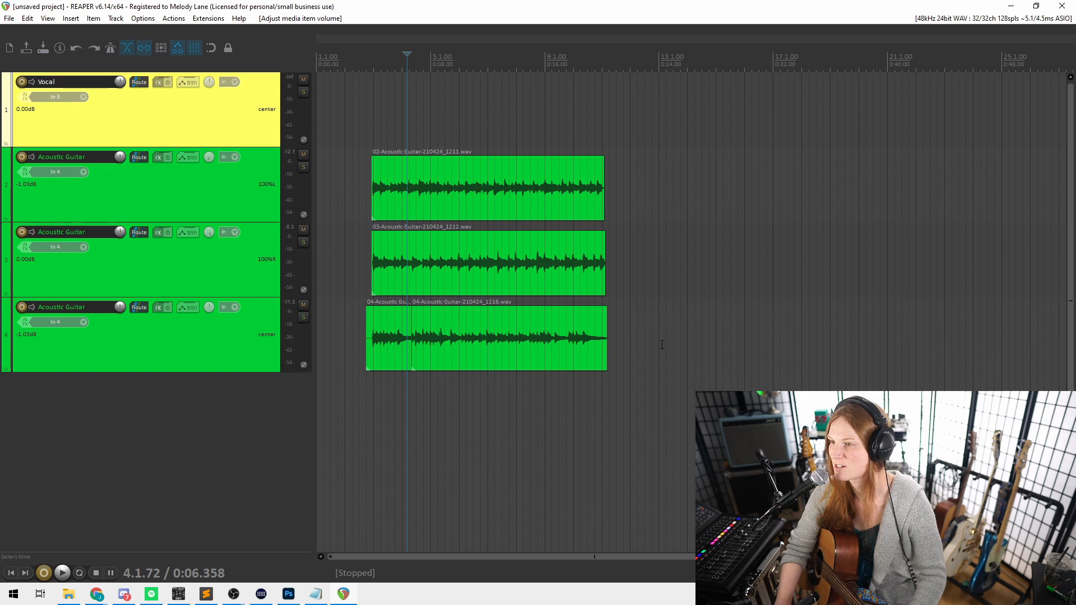
Delete the short first piece of the split third guitar take on track 4.
{"action": "left_click", "coordinate": [658, 347]}
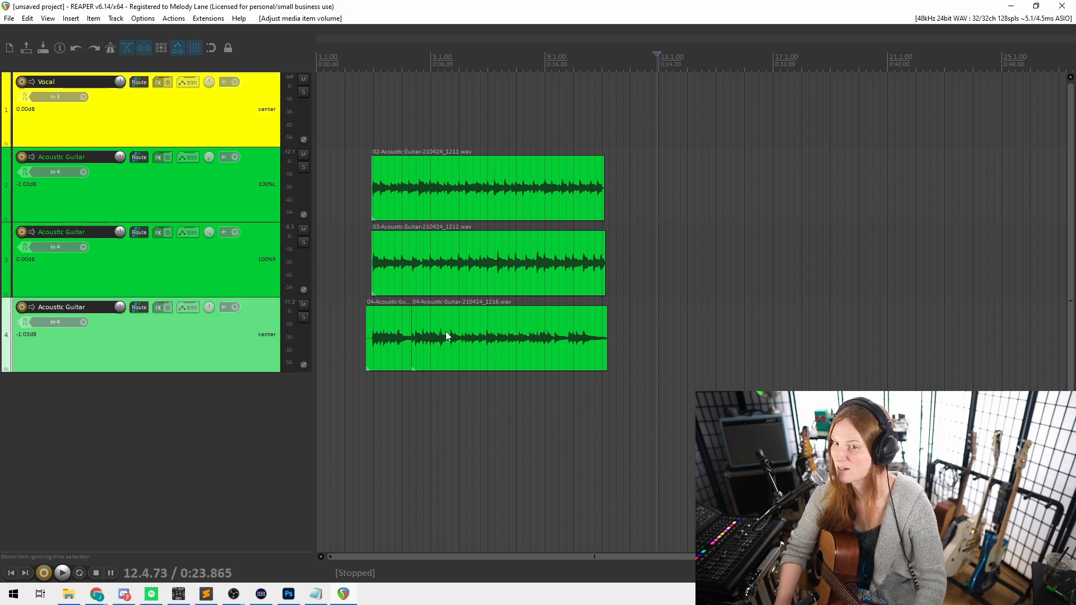
{"action": "left_click", "coordinate": [421, 310]}
{"action": "scroll", "coordinate": [399, 322], "scroll_direction": "down", "scroll_amount": 1}
{"action": "scroll", "coordinate": [465, 332], "scroll_direction": "up", "scroll_amount": 4}
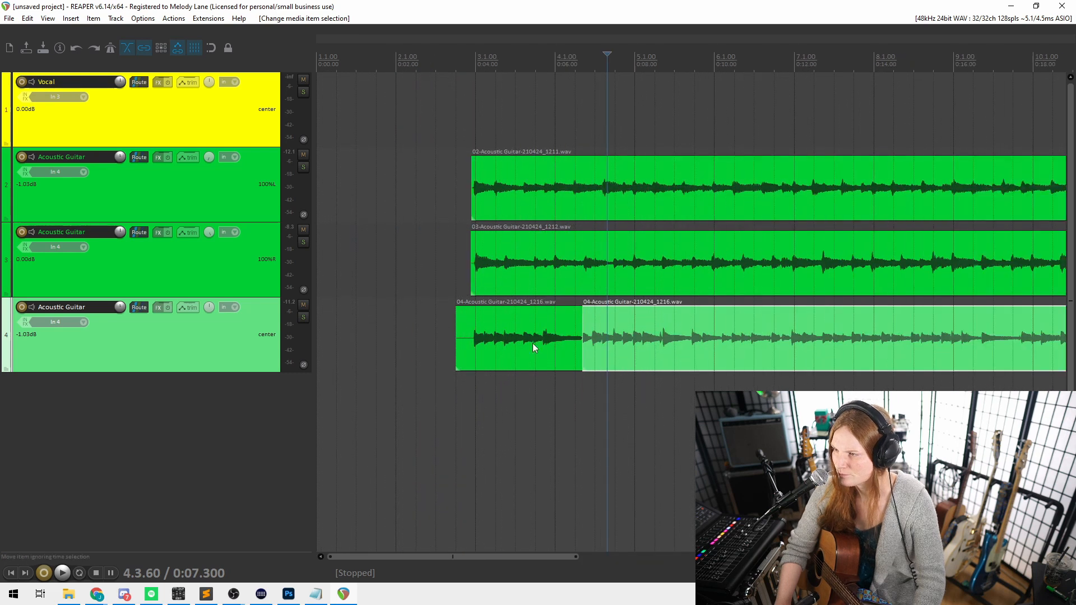
{"action": "left_click", "coordinate": [564, 356]}
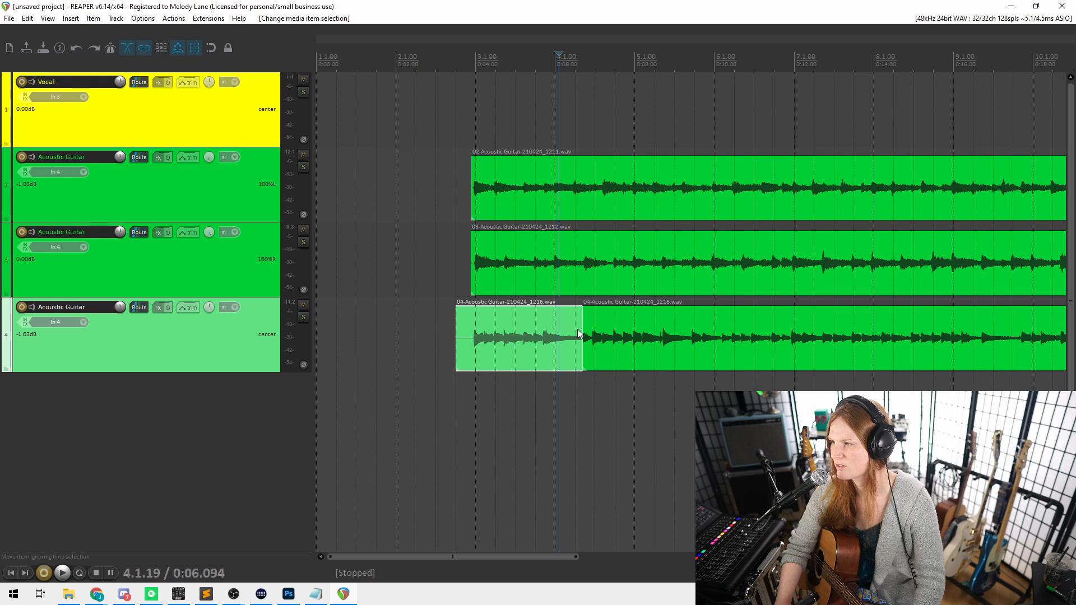
{"action": "key", "text": "Delete"}
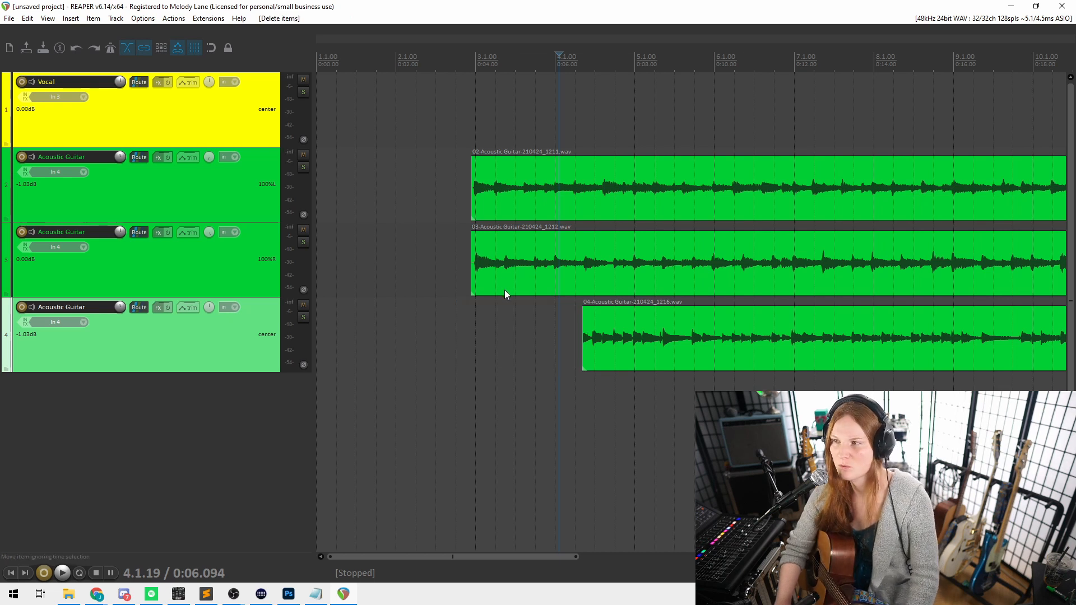
{"action": "scroll", "coordinate": [512, 366], "scroll_direction": "up", "scroll_amount": 2}
{"action": "scroll", "coordinate": [512, 367], "scroll_direction": "down", "scroll_amount": 4}
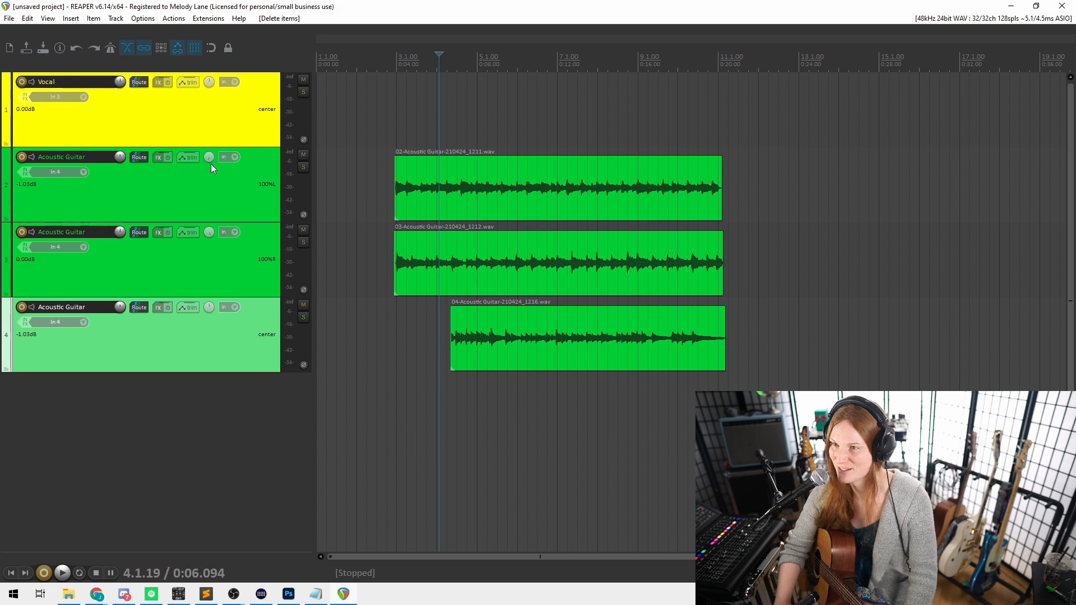
{"action": "left_click", "coordinate": [226, 184]}
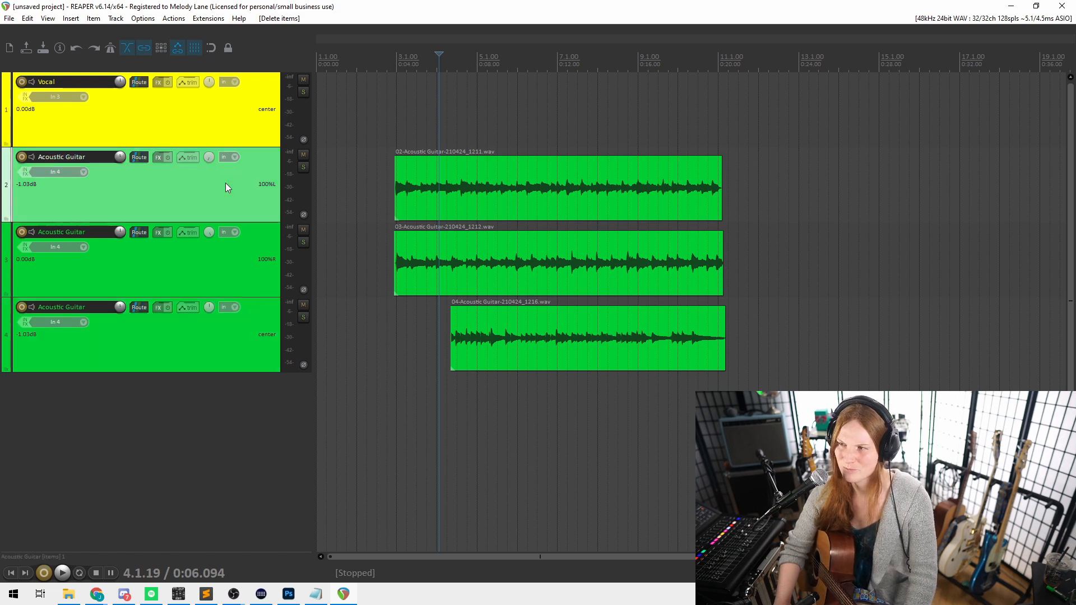
{"action": "left_click", "coordinate": [241, 260]}
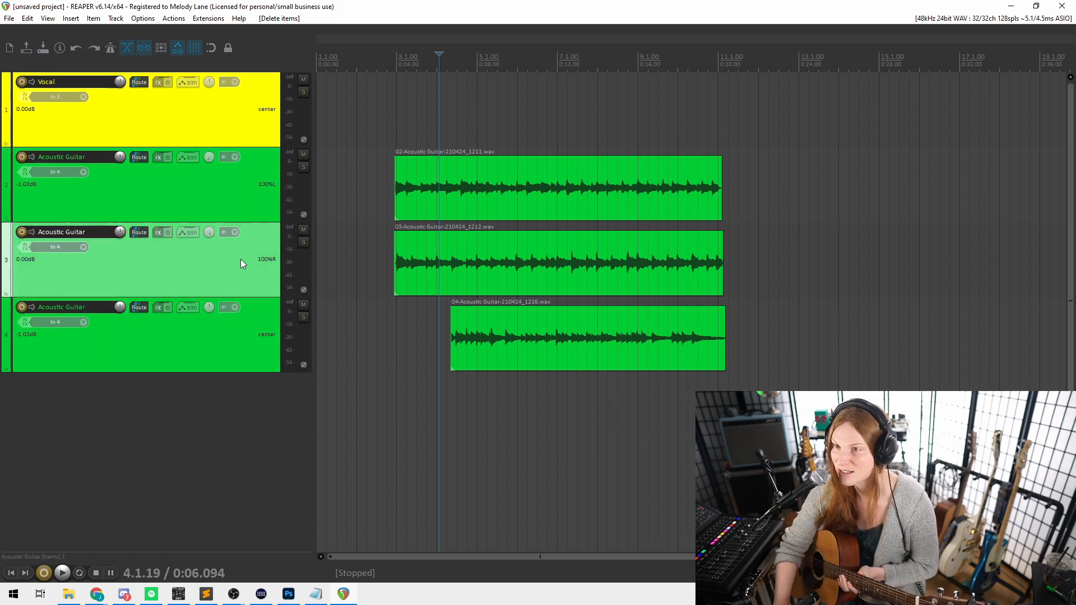
{"action": "left_click", "coordinate": [249, 111]}
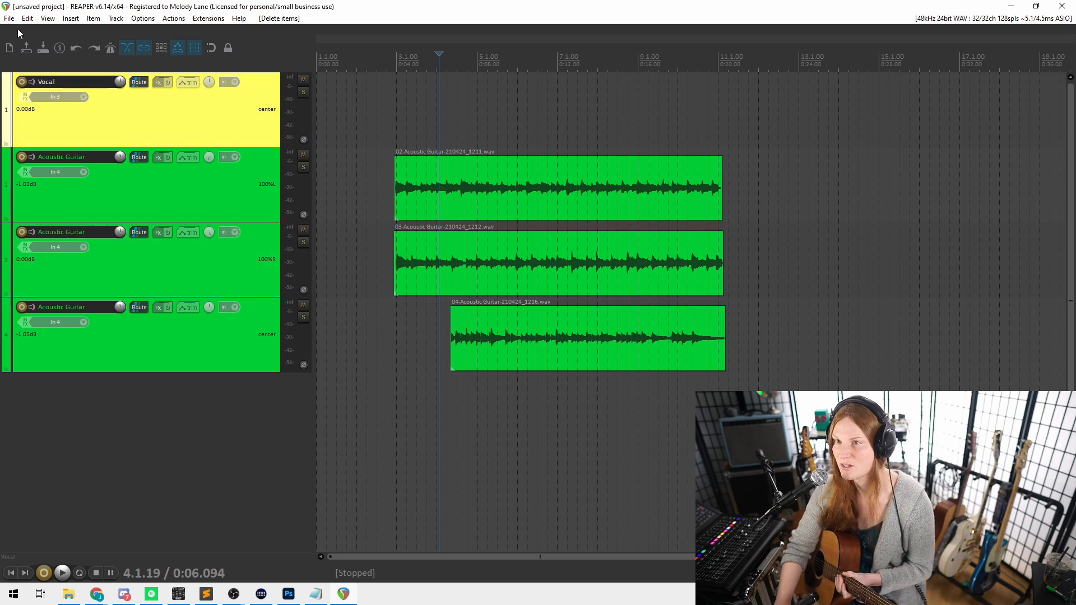
{"action": "left_click", "coordinate": [560, 350]}
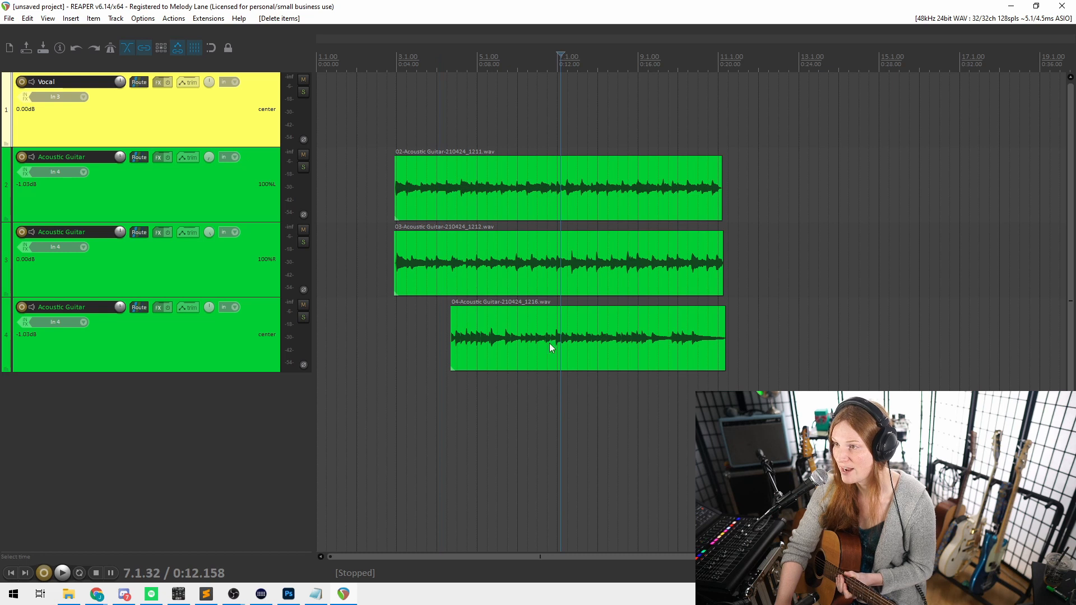
{"action": "left_click", "coordinate": [431, 115]}
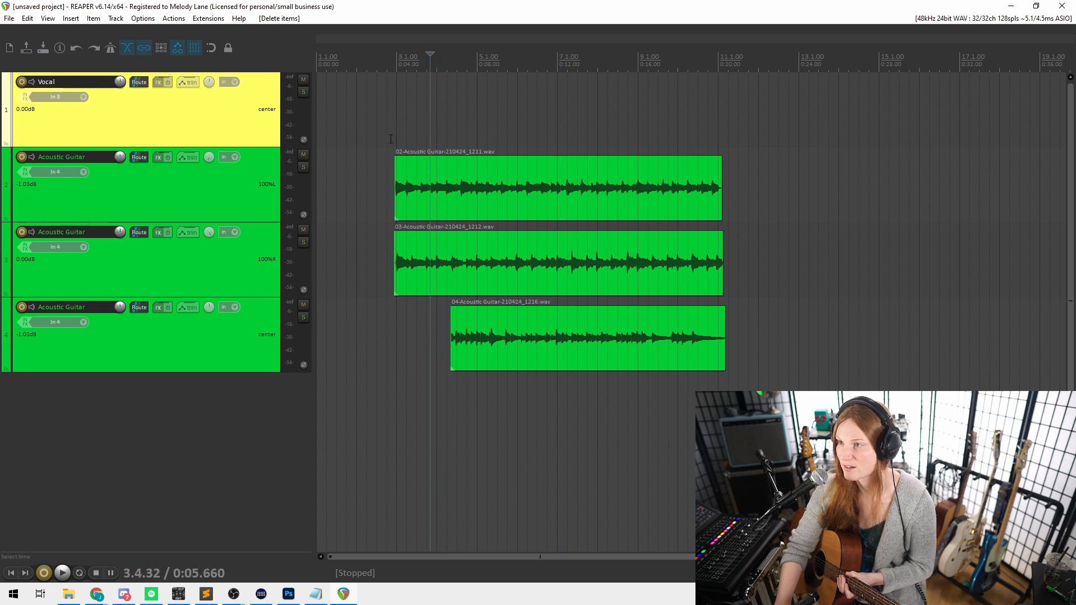
Open the project's render settings and set the output directory to F:\Whatever You Want.
{"action": "left_click", "coordinate": [8, 20]}
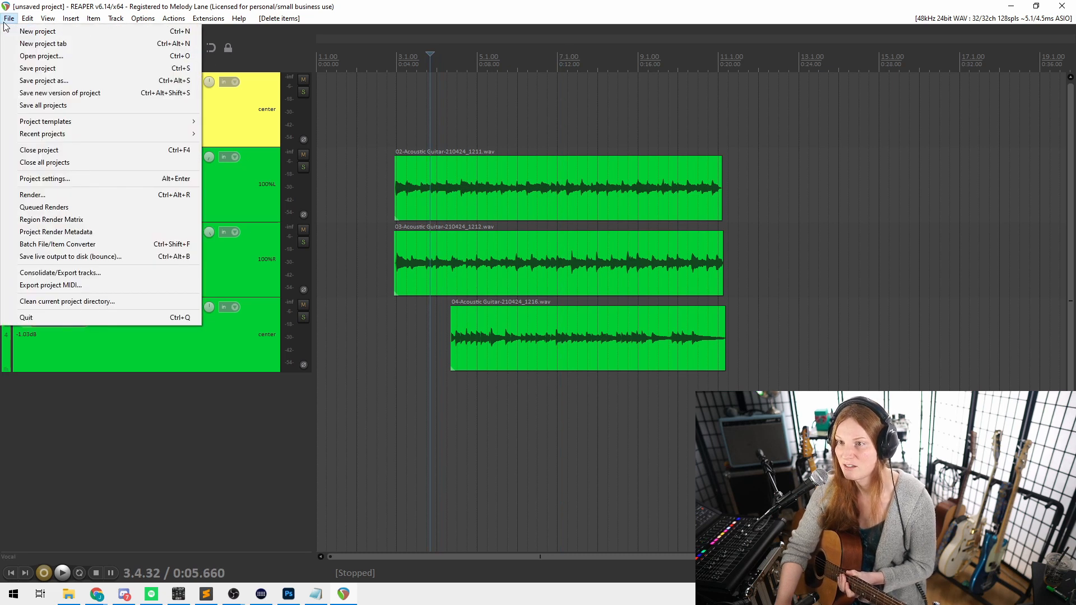
{"action": "left_click", "coordinate": [81, 195]}
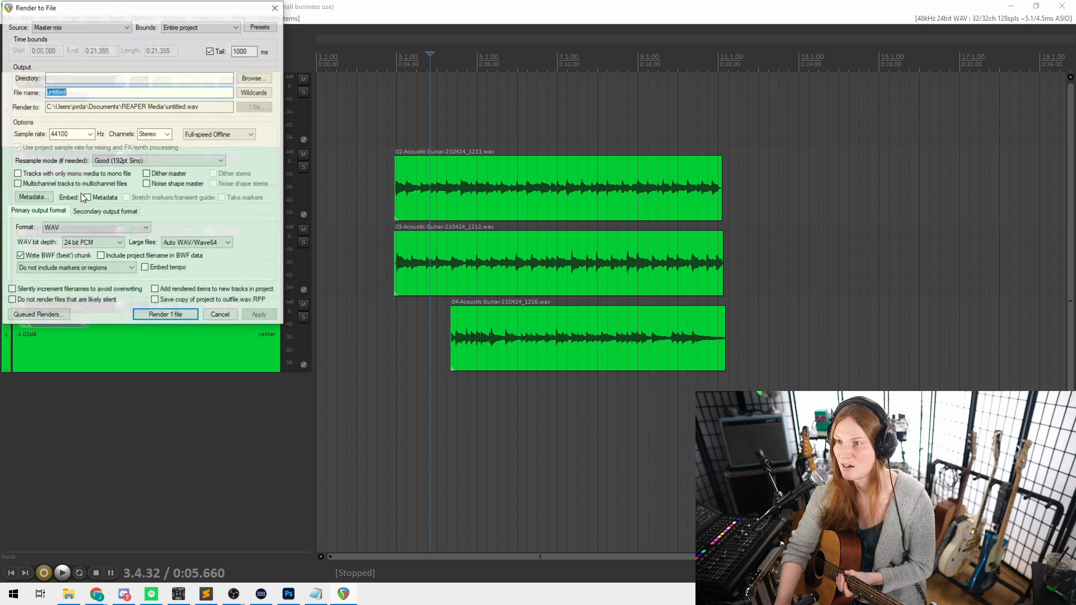
{"action": "left_click_drag", "start_coordinate": [139, 9], "coordinate": [539, 163]}
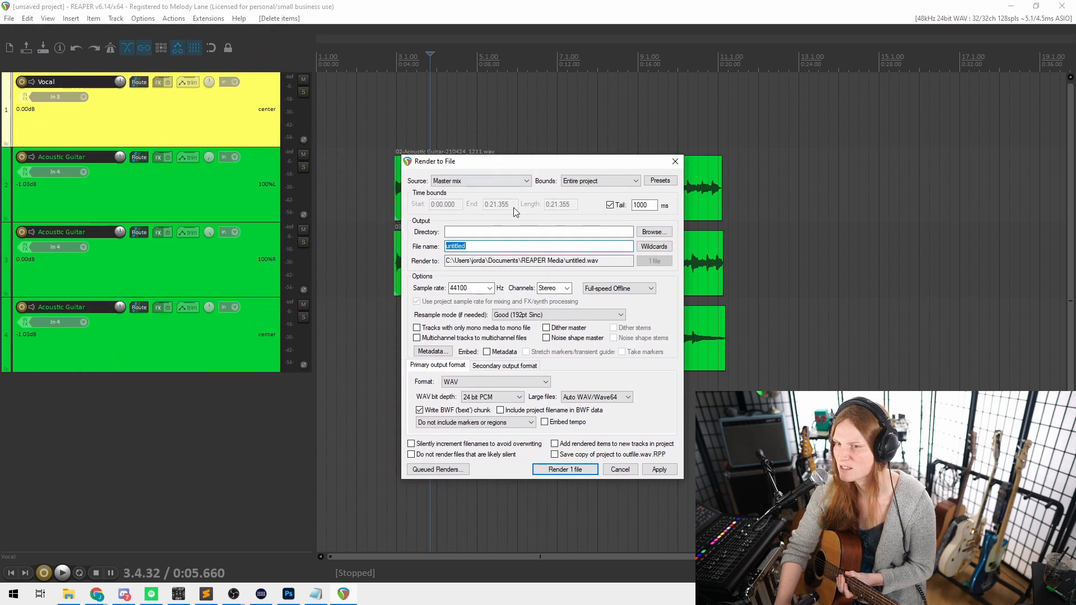
{"action": "left_click", "coordinate": [646, 235]}
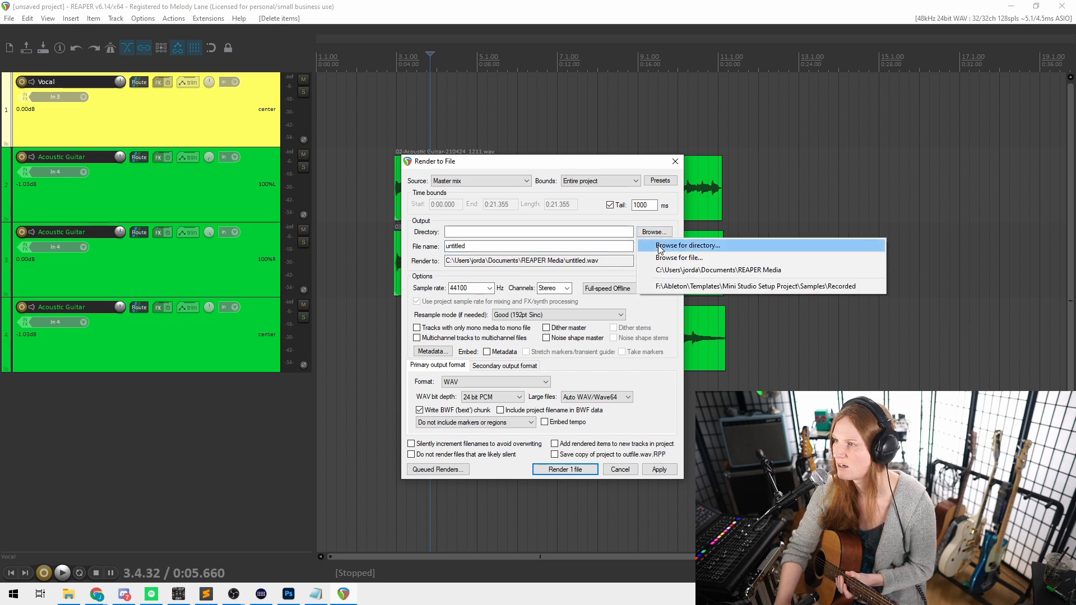
{"action": "left_click", "coordinate": [660, 247]}
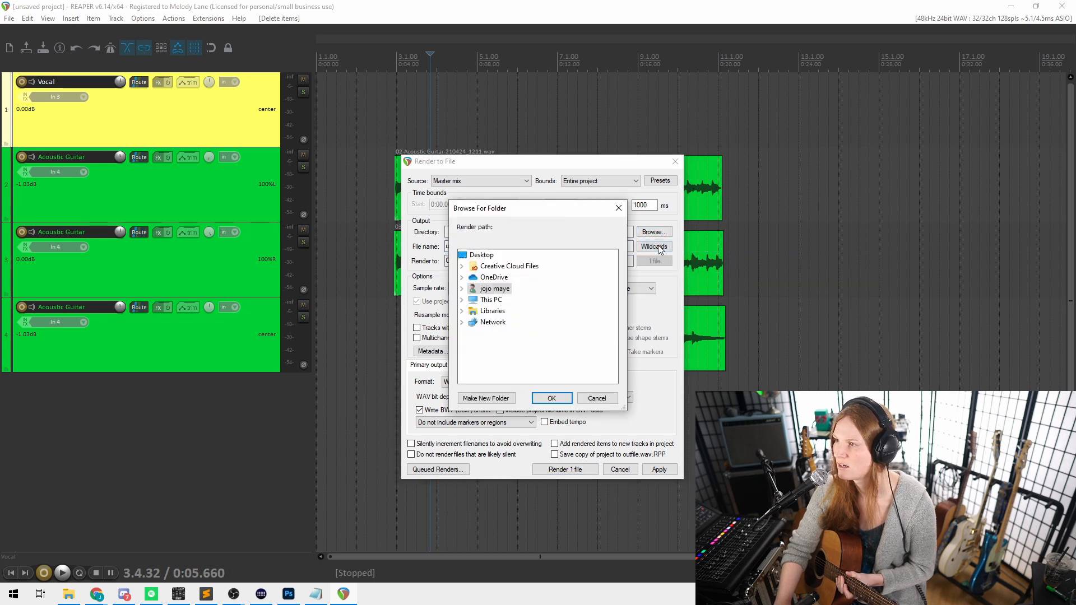
{"action": "left_click", "coordinate": [461, 301]}
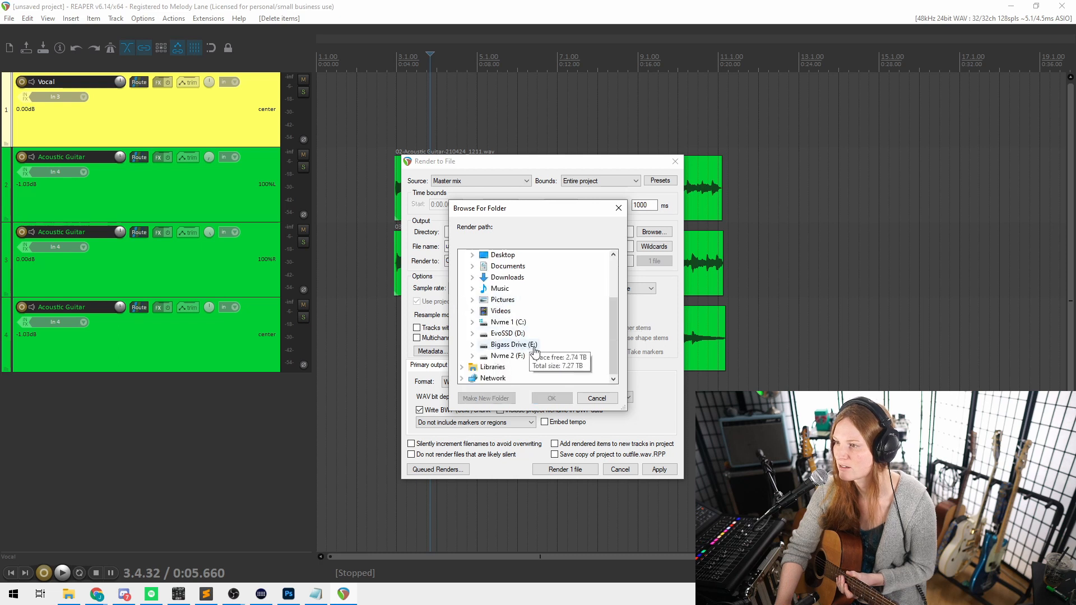
{"action": "left_click", "coordinate": [480, 353]}
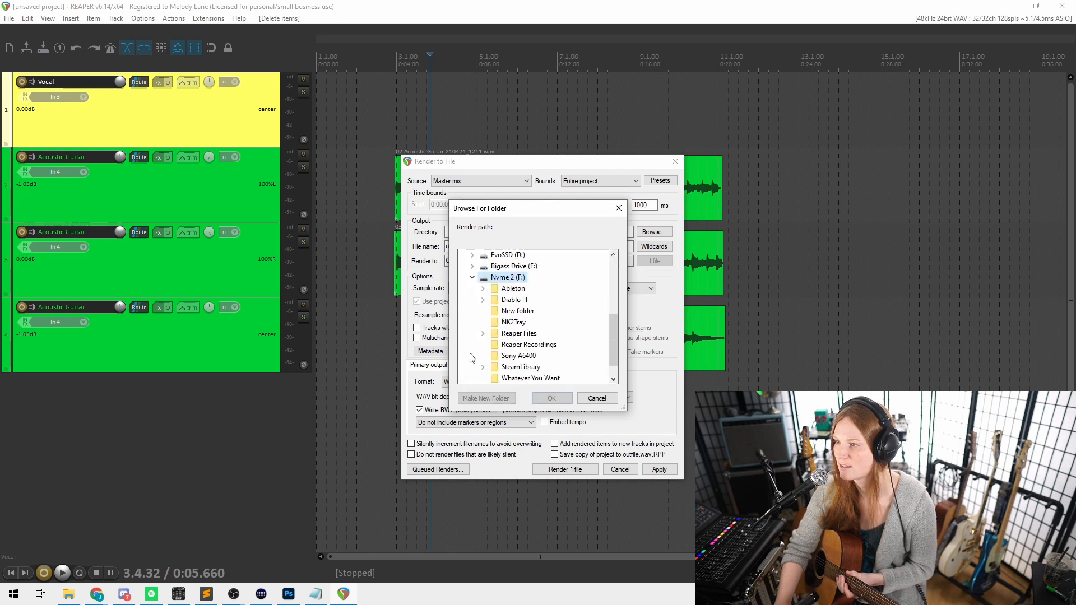
{"action": "left_click", "coordinate": [531, 356]}
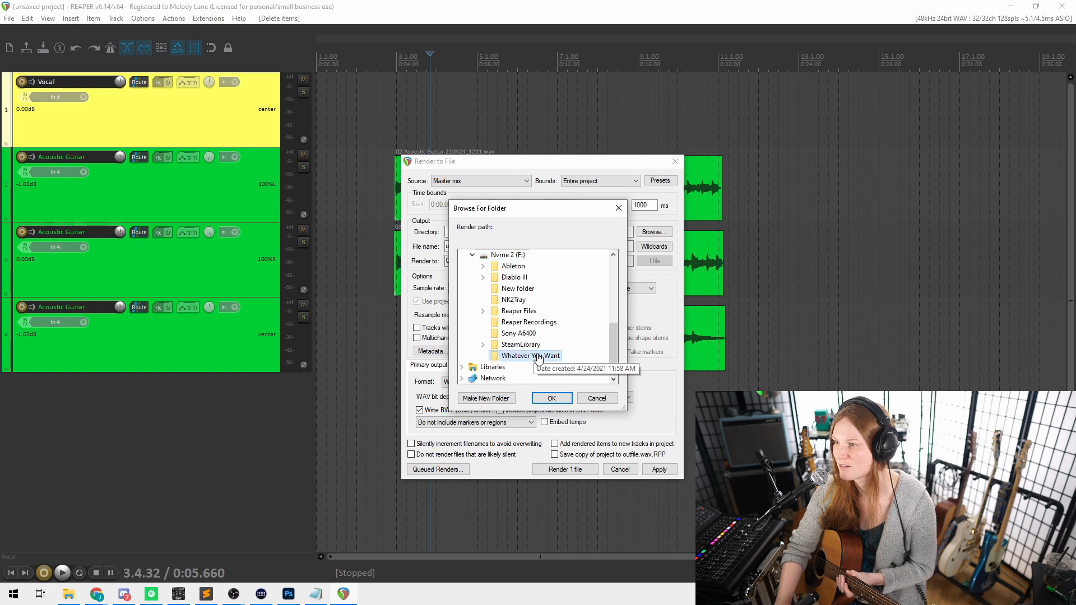
{"action": "left_click", "coordinate": [563, 402]}
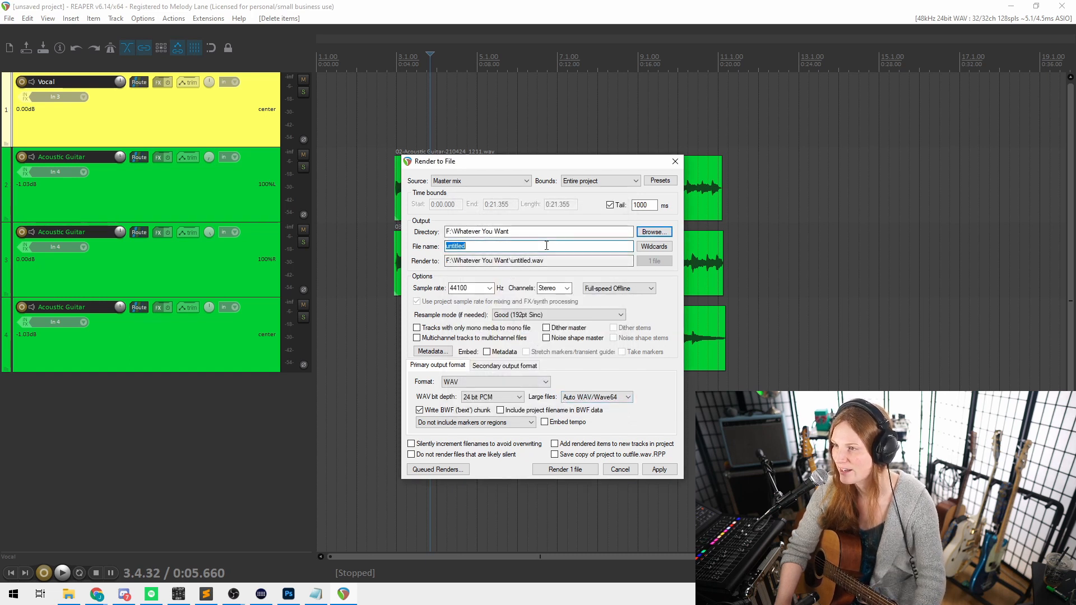
Name the render file "Amazing Jam so good" and check the source options, keeping Master mix.
{"action": "double_click", "coordinate": [548, 244]}
{"action": "type", "text": "Amazing Jam so good"}
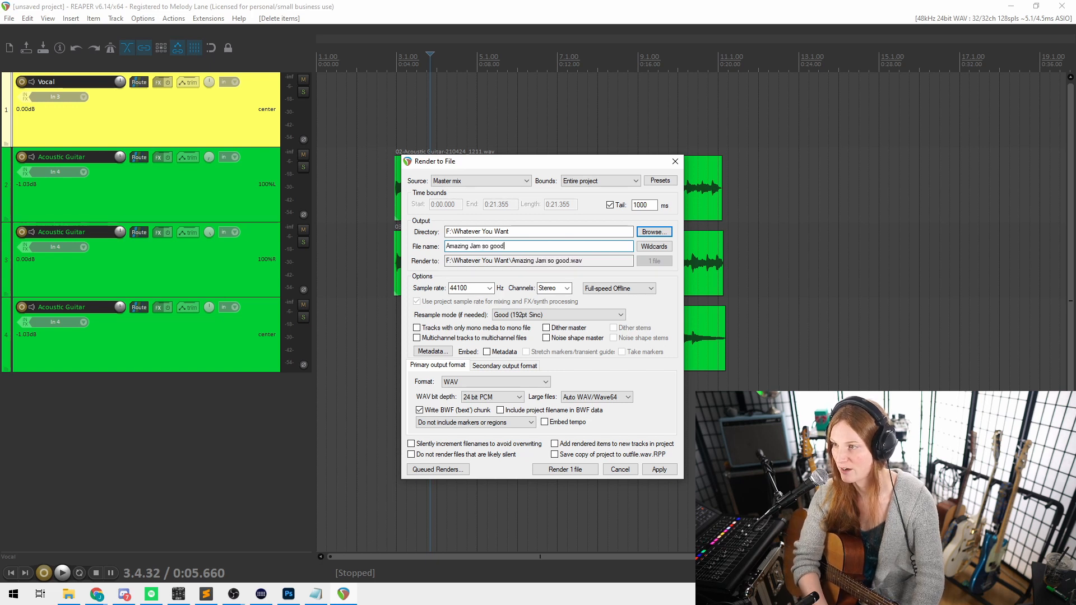
{"action": "left_click", "coordinate": [506, 181]}
{"action": "left_click", "coordinate": [507, 181]}
{"action": "key", "text": "Tab"}
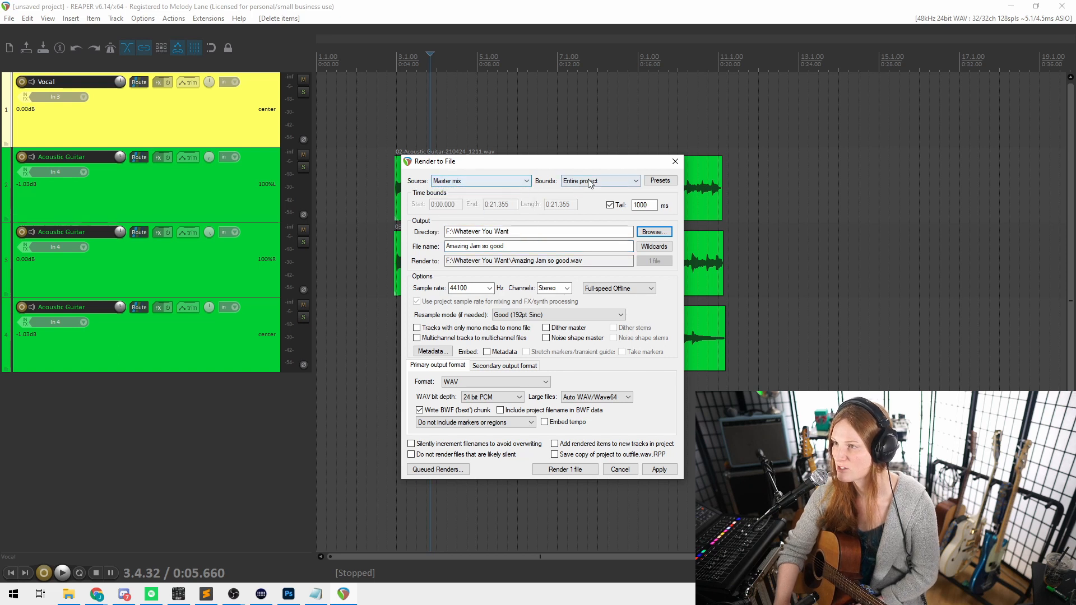
Keep the bounds at Entire project, set the output format to MP3 (encoder by LAME project), and render the mix.
{"action": "left_click", "coordinate": [602, 181]}
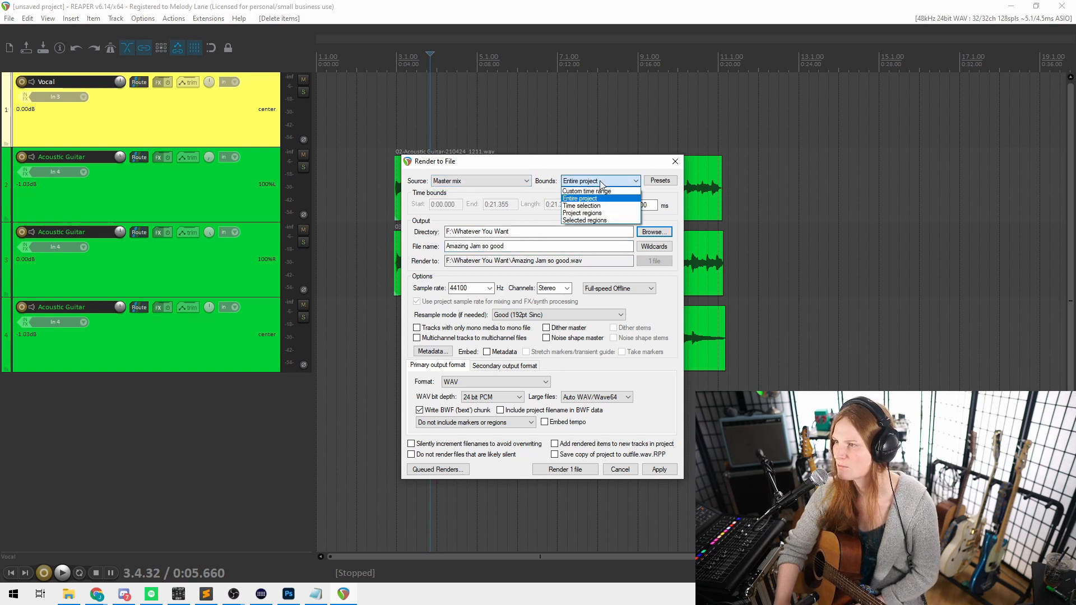
{"action": "left_click", "coordinate": [602, 181]}
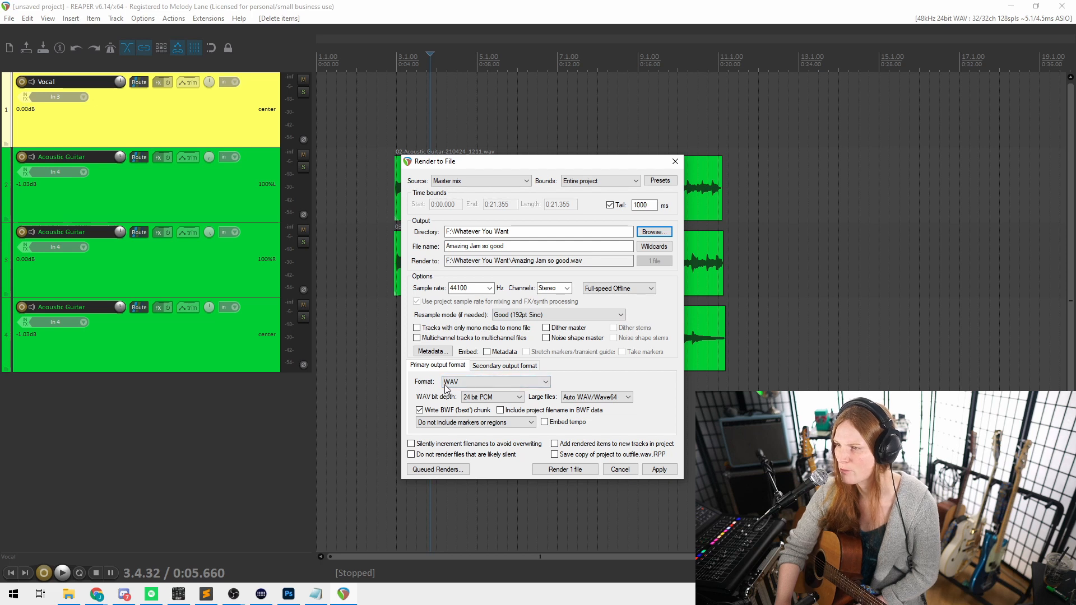
{"action": "left_click", "coordinate": [471, 388]}
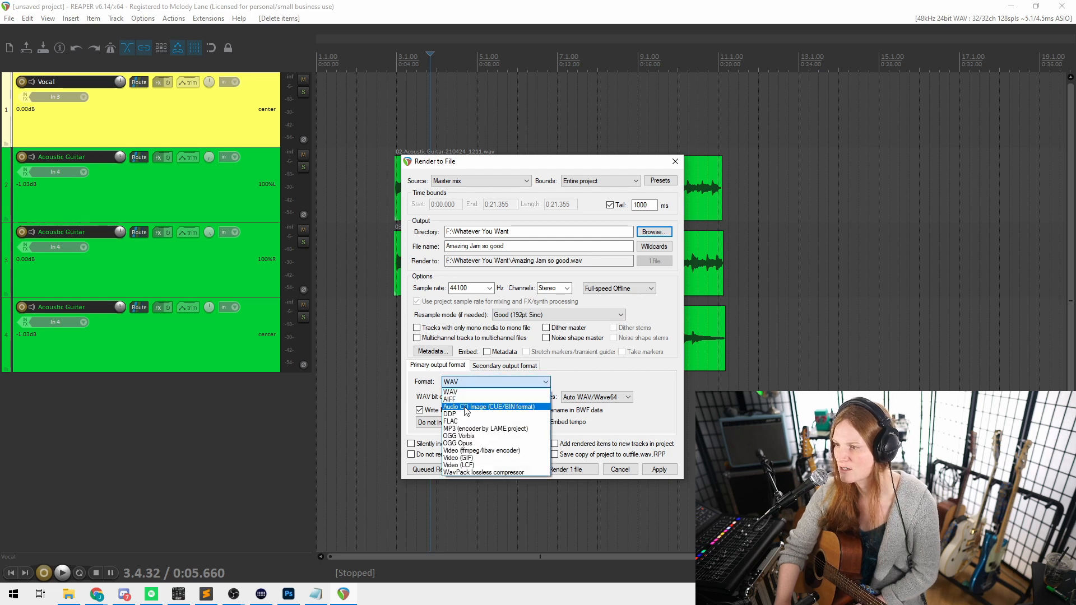
{"action": "left_click", "coordinate": [473, 430]}
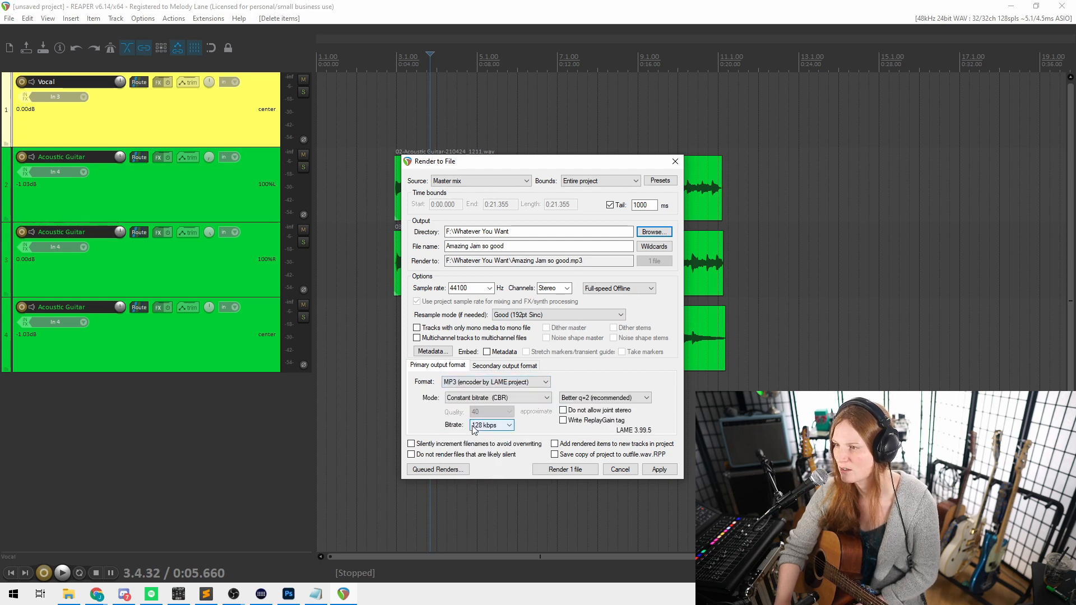
{"action": "left_click", "coordinate": [489, 382]}
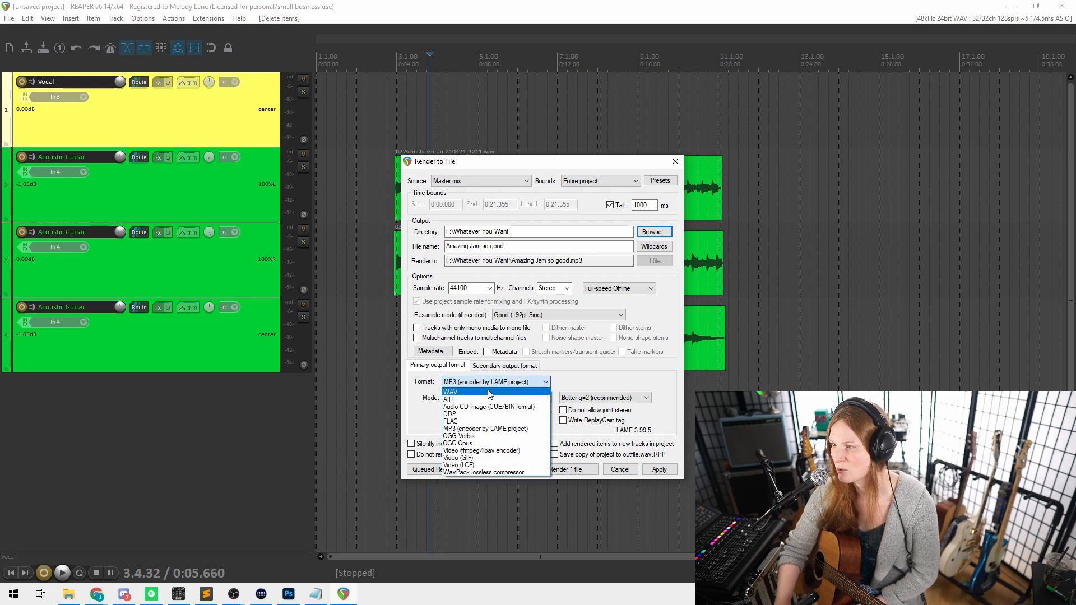
{"action": "left_click", "coordinate": [486, 431]}
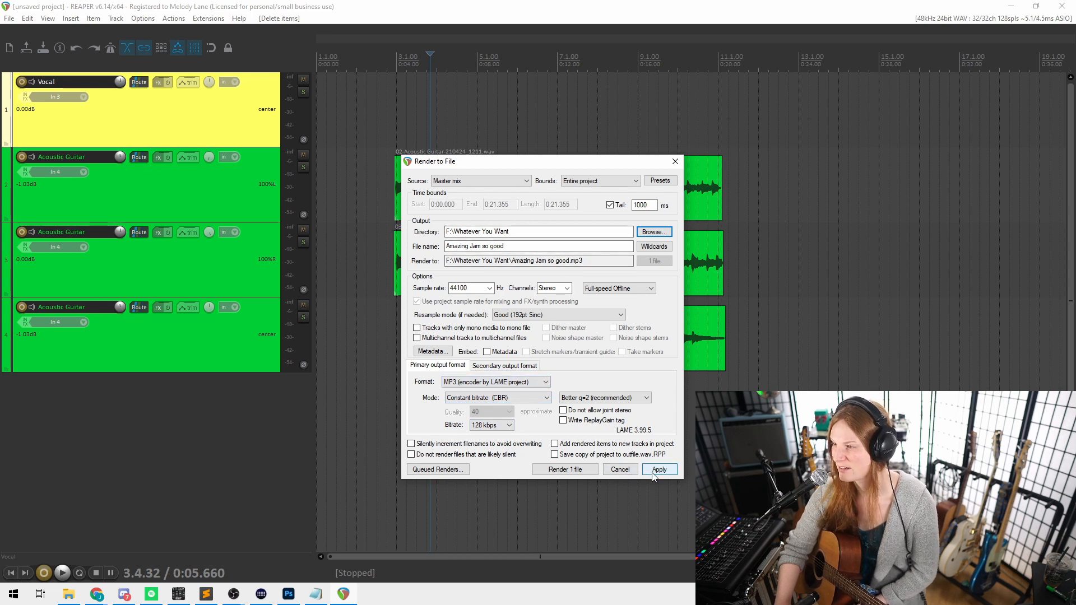
{"action": "left_click", "coordinate": [565, 470]}
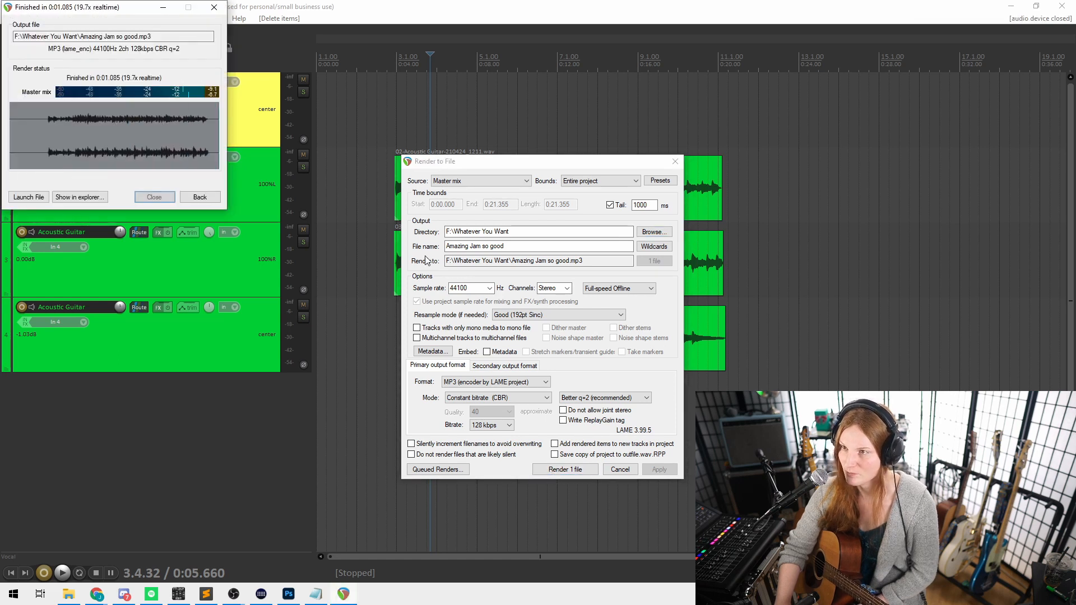
Show the rendered Amazing Jam so good file in its folder, play it in iTunes, and close the render results back in REAPER.
{"action": "left_click_drag", "start_coordinate": [130, 11], "coordinate": [284, 203]}
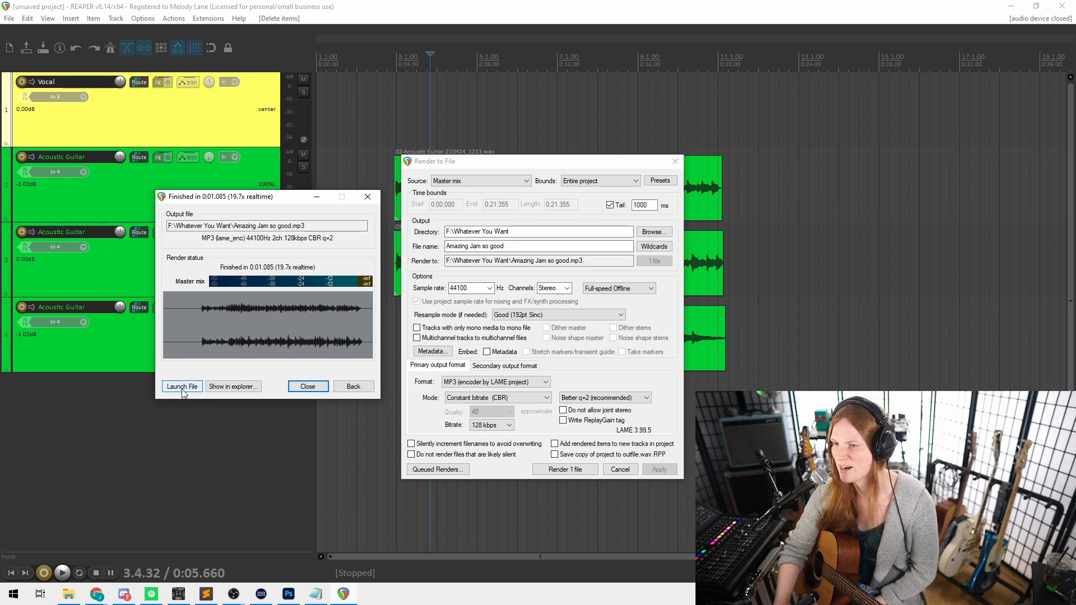
{"action": "left_click", "coordinate": [240, 388]}
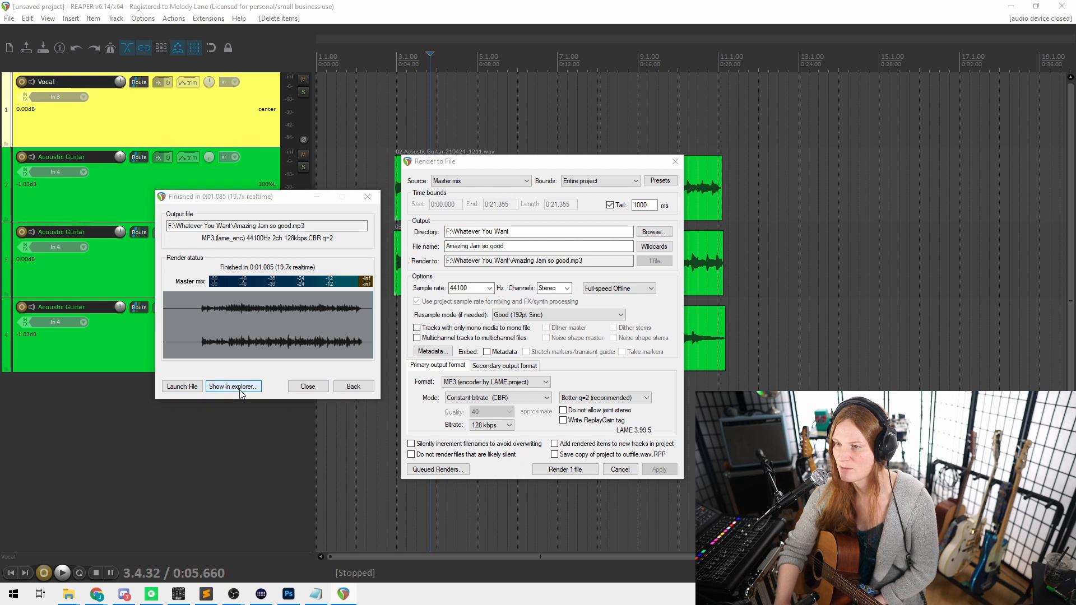
{"action": "left_click_drag", "start_coordinate": [241, 359], "coordinate": [698, 52]}
{"action": "left_click", "coordinate": [533, 114]}
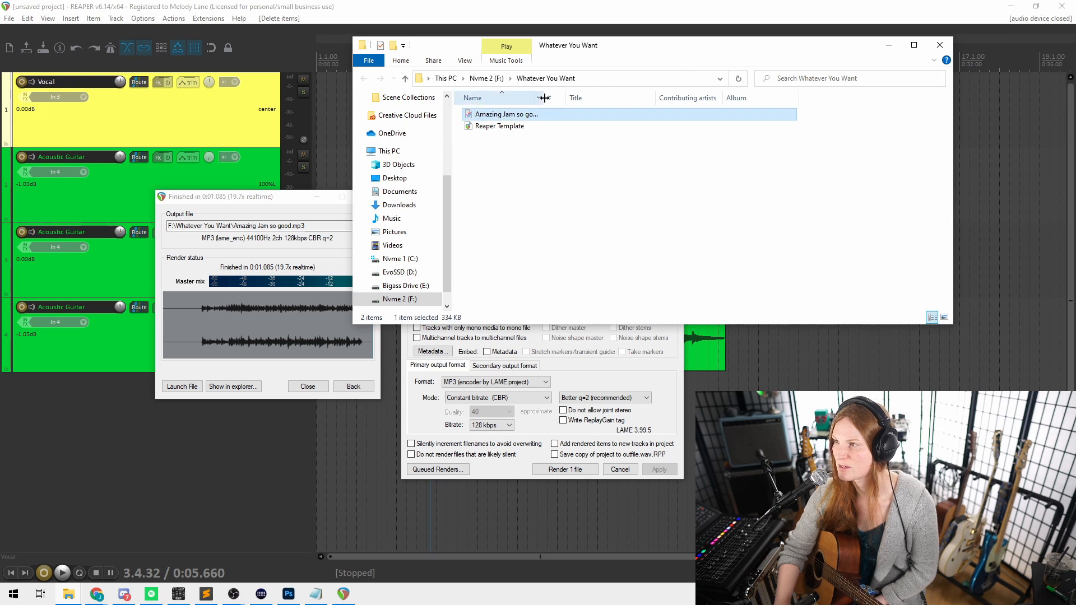
{"action": "double_click", "coordinate": [544, 98]}
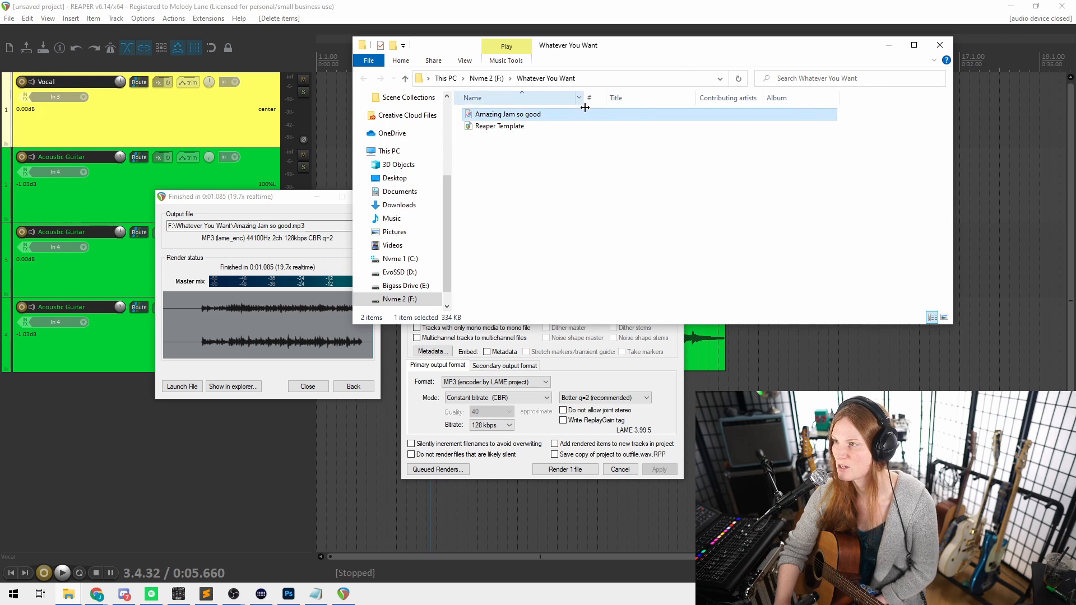
{"action": "double_click", "coordinate": [510, 116]}
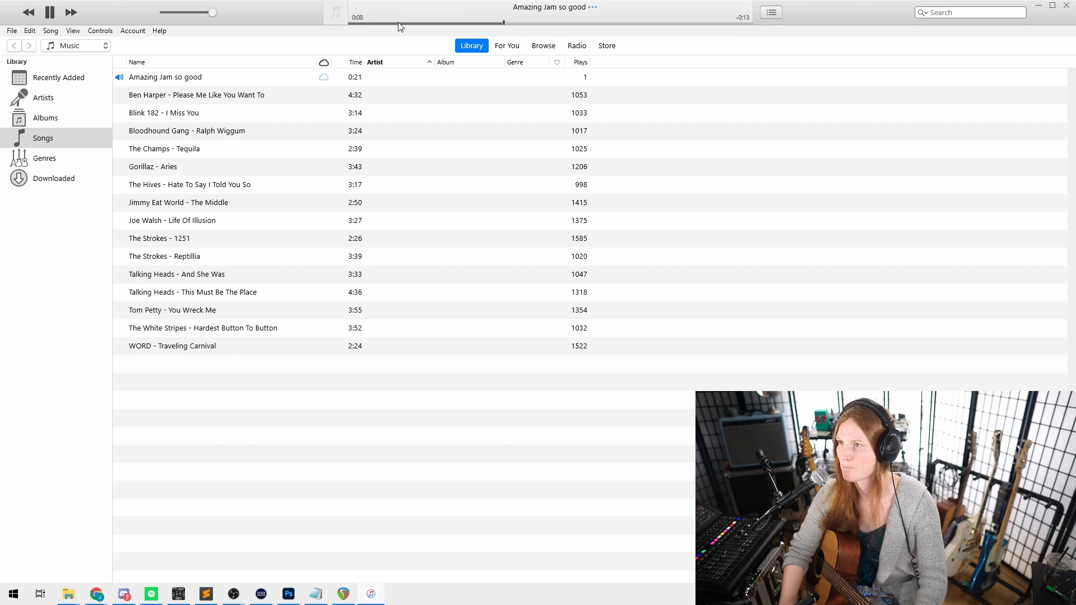
{"action": "key", "text": "alt+Tab"}
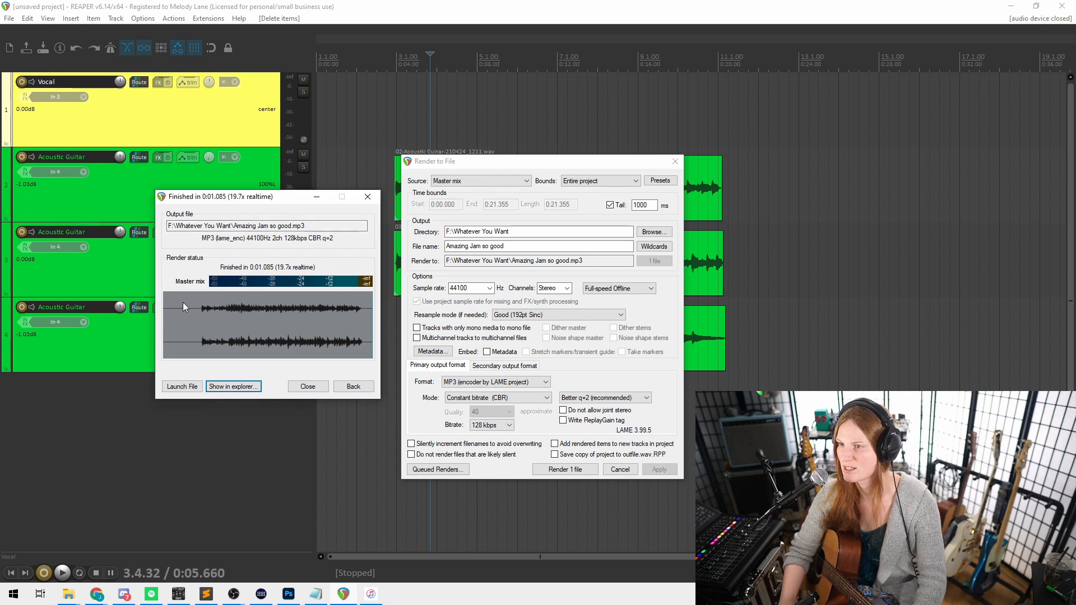
{"action": "left_click", "coordinate": [307, 387]}
Make a time selection around the guitar takes and trim its edges to run from about 0:03.9 to 0:20.2.
{"action": "left_click", "coordinate": [383, 179]}
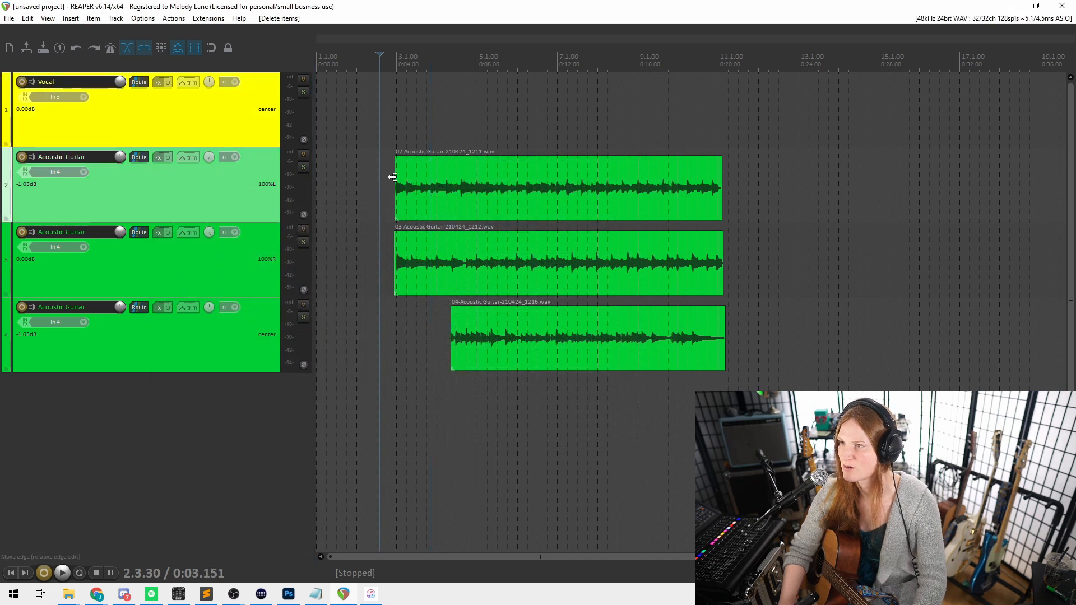
{"action": "left_click", "coordinate": [384, 173]}
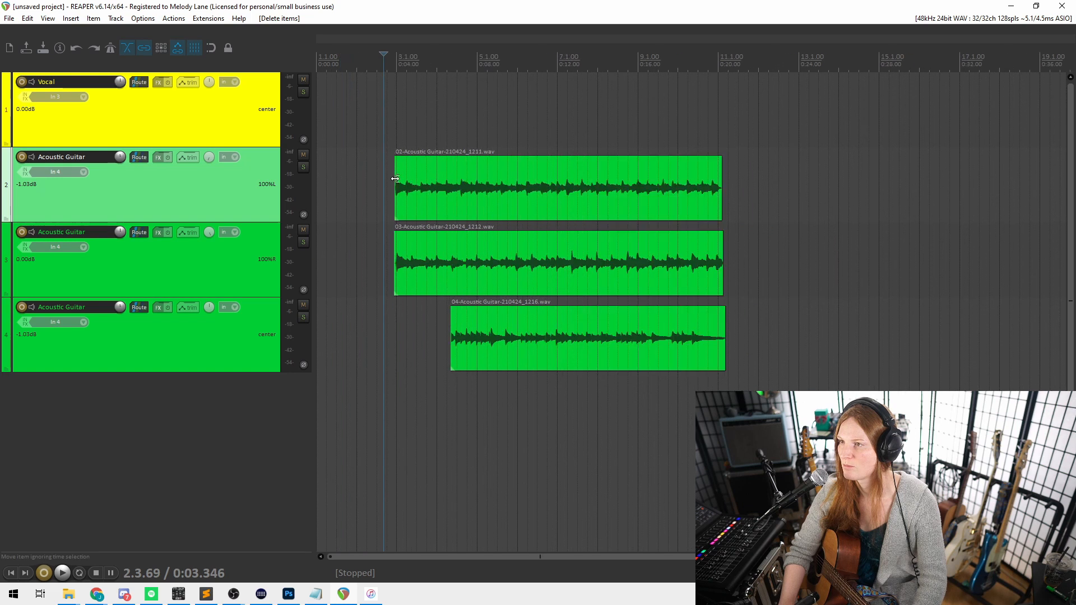
{"action": "left_click_drag", "start_coordinate": [393, 177], "coordinate": [731, 253]}
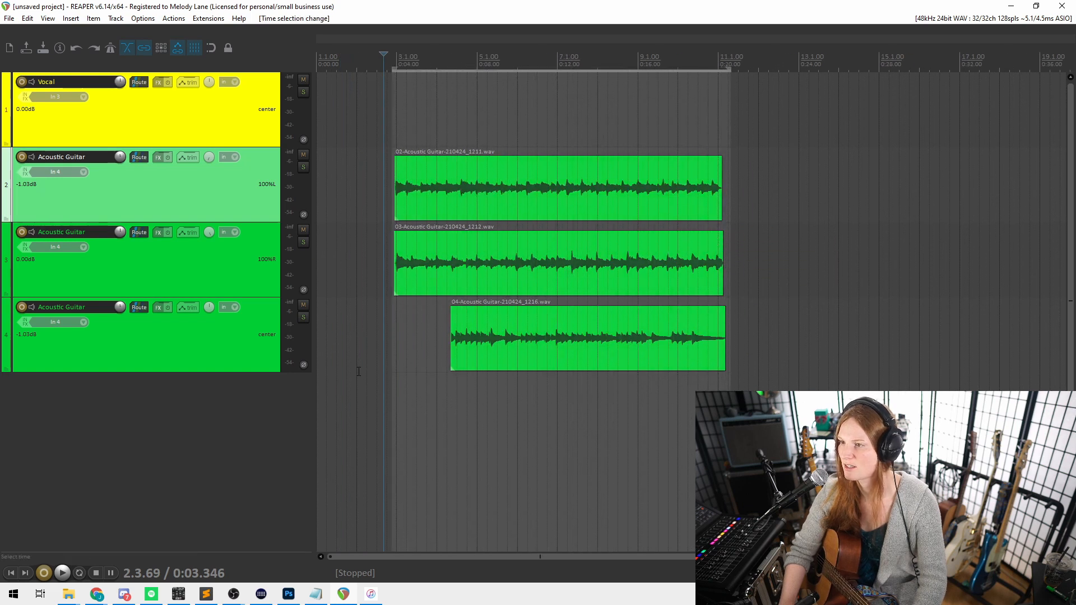
{"action": "left_click", "coordinate": [353, 458]}
{"action": "left_click_drag", "start_coordinate": [362, 466], "coordinate": [736, 482]}
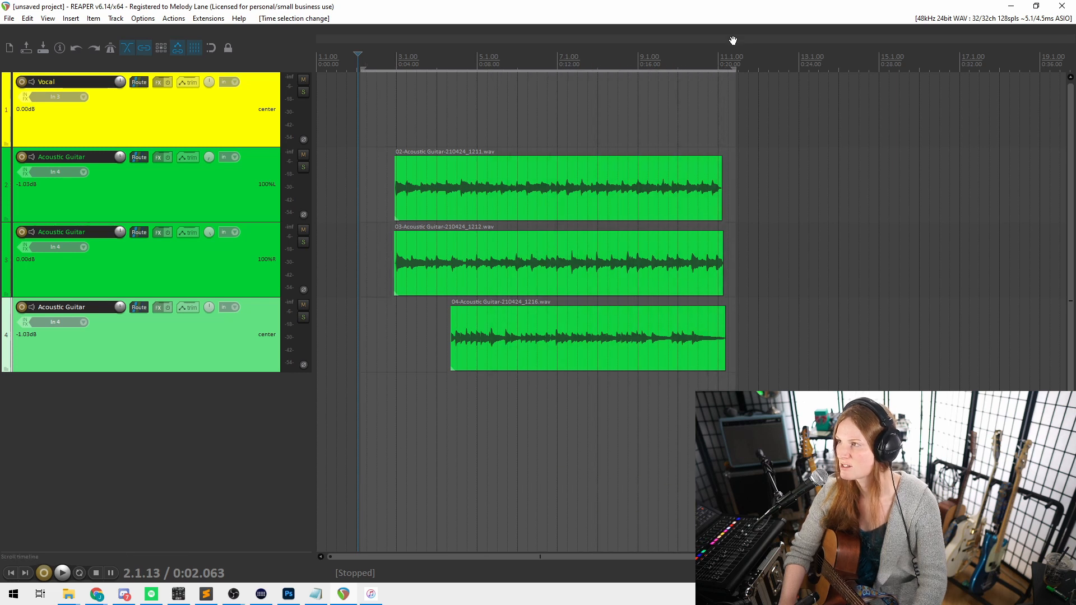
{"action": "left_click_drag", "start_coordinate": [735, 67], "coordinate": [721, 83]}
{"action": "left_click_drag", "start_coordinate": [360, 72], "coordinate": [395, 87]}
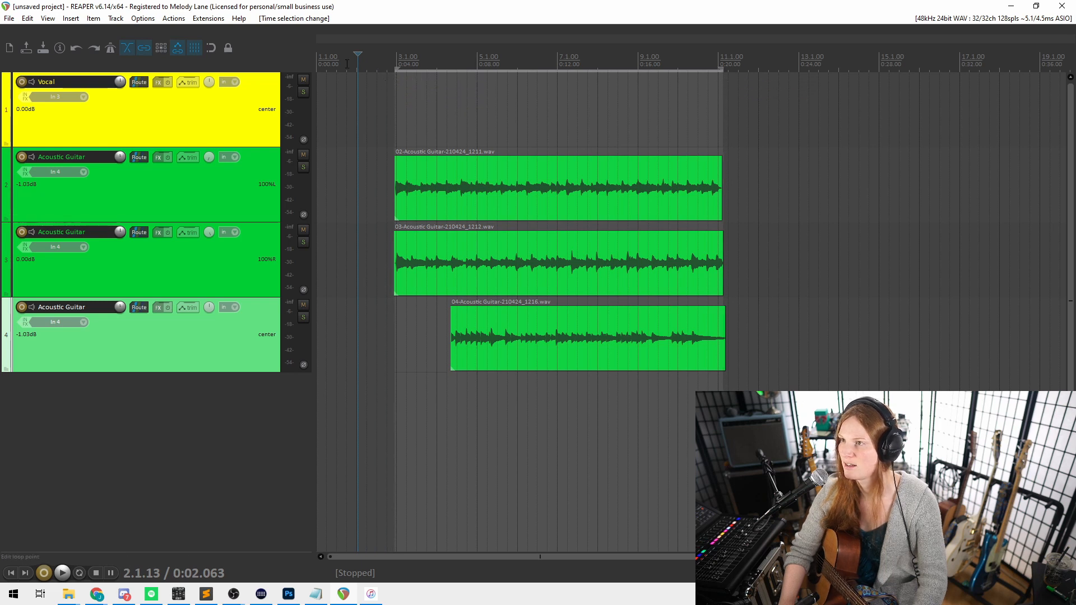
Open the project's render settings and set the bounds to Time selection.
{"action": "left_click", "coordinate": [27, 18]}
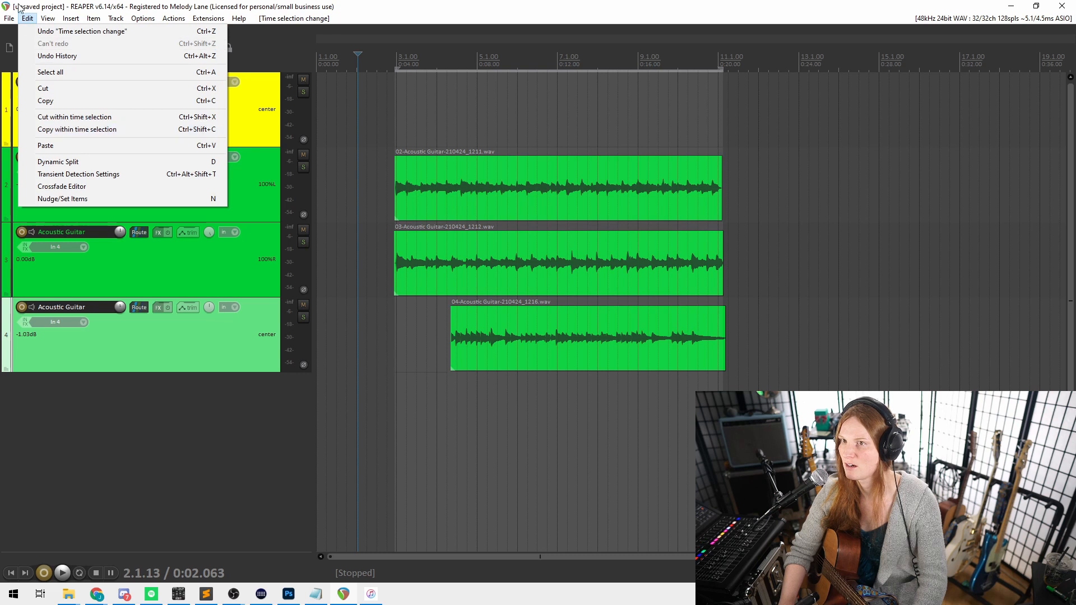
{"action": "left_click", "coordinate": [27, 18]}
{"action": "left_click", "coordinate": [9, 18]}
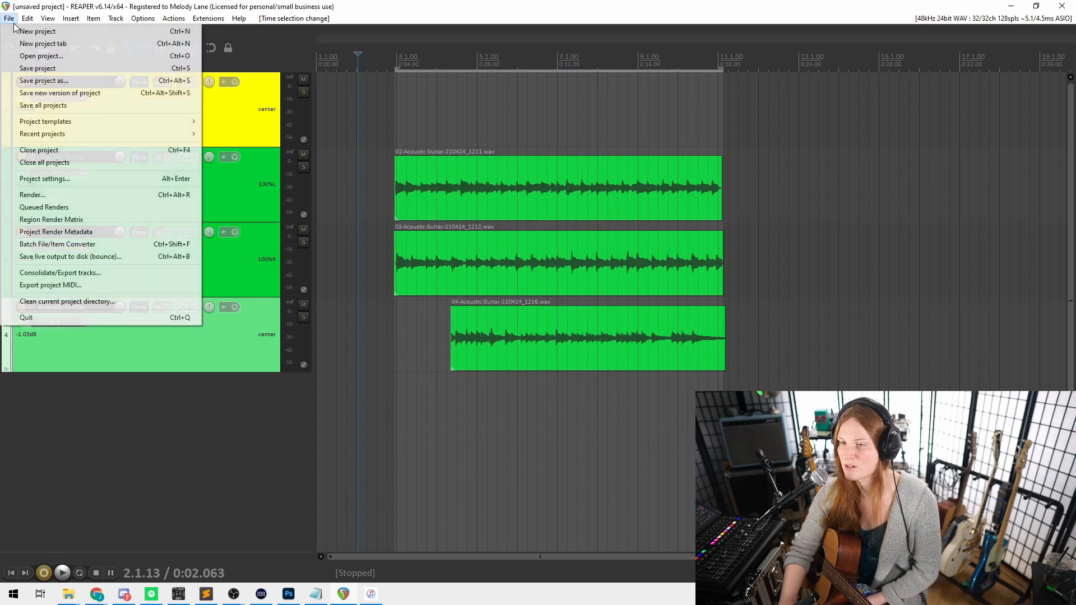
{"action": "left_click", "coordinate": [121, 194]}
{"action": "left_click", "coordinate": [619, 181]}
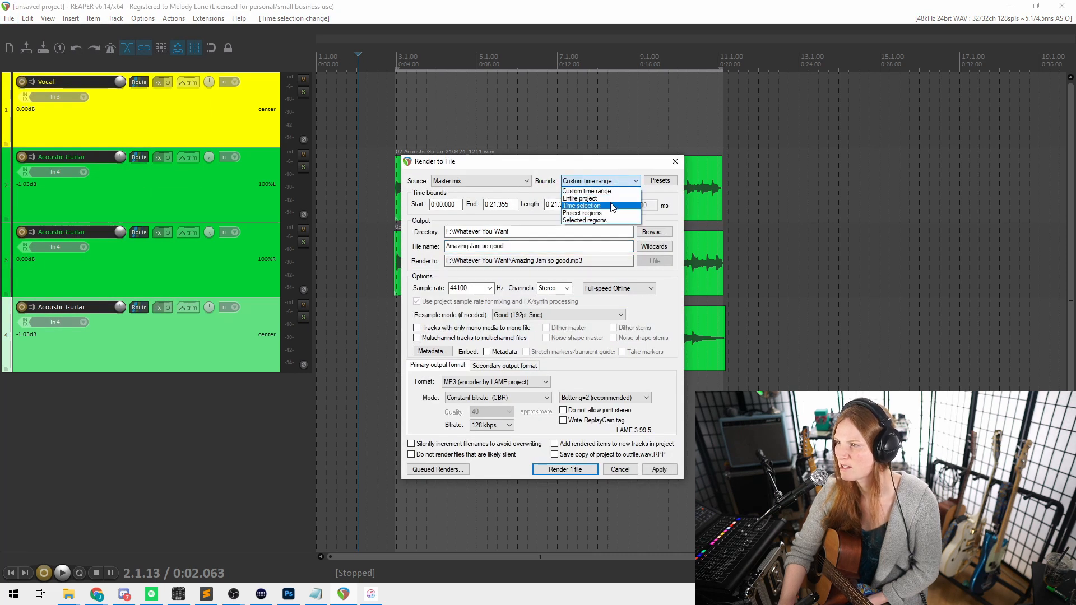
{"action": "left_click", "coordinate": [612, 206]}
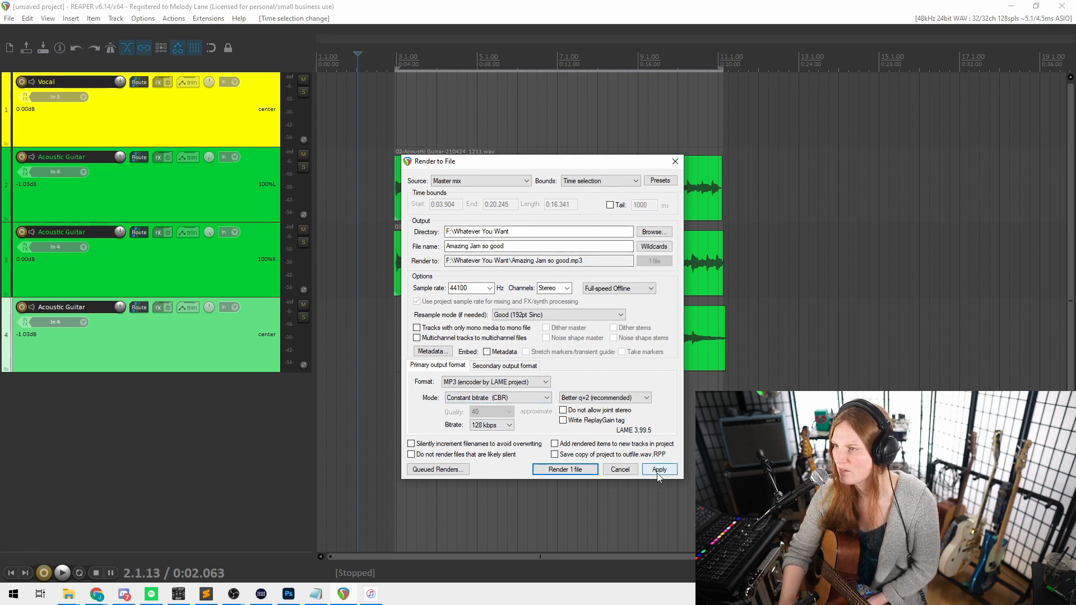
Render the time selection, overwriting the existing Amazing Jam so good.mp3, and play the file from its folder.
{"action": "left_click", "coordinate": [565, 470]}
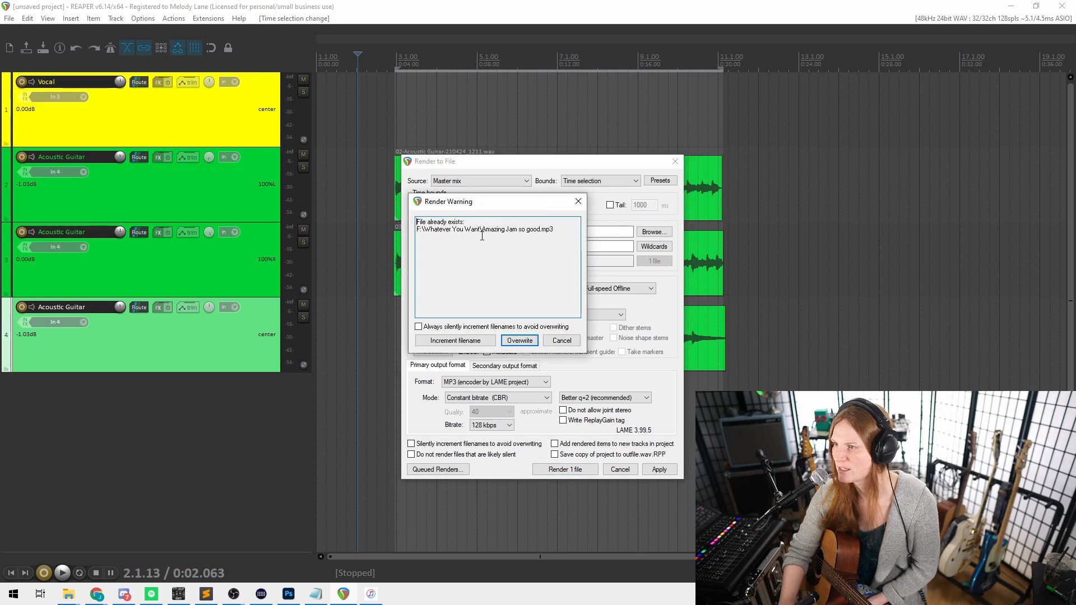
{"action": "left_click_drag", "start_coordinate": [458, 206], "coordinate": [467, 320]}
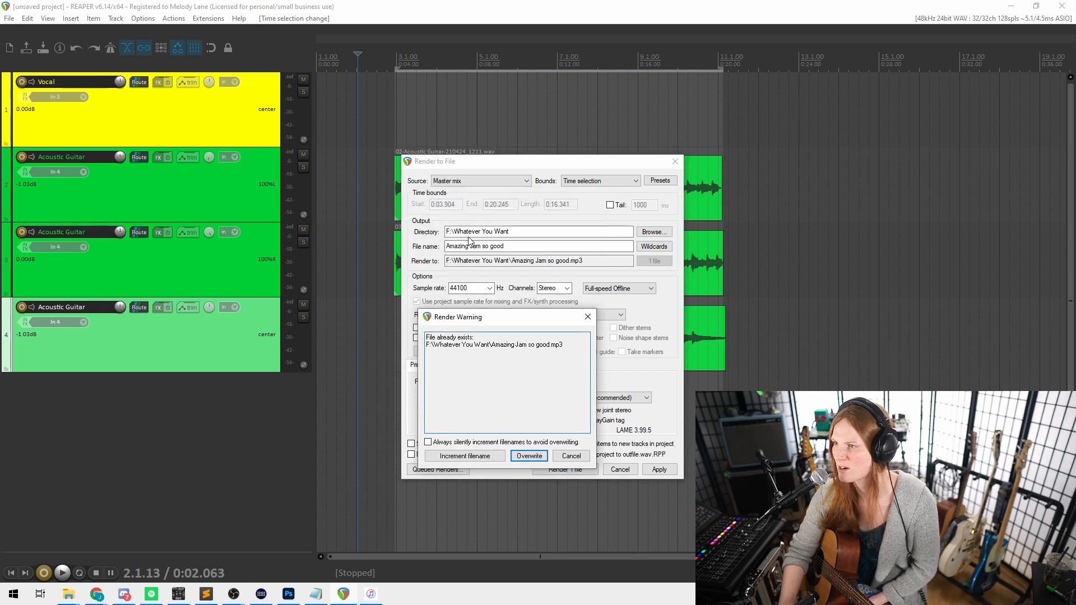
{"action": "left_click", "coordinate": [532, 457]}
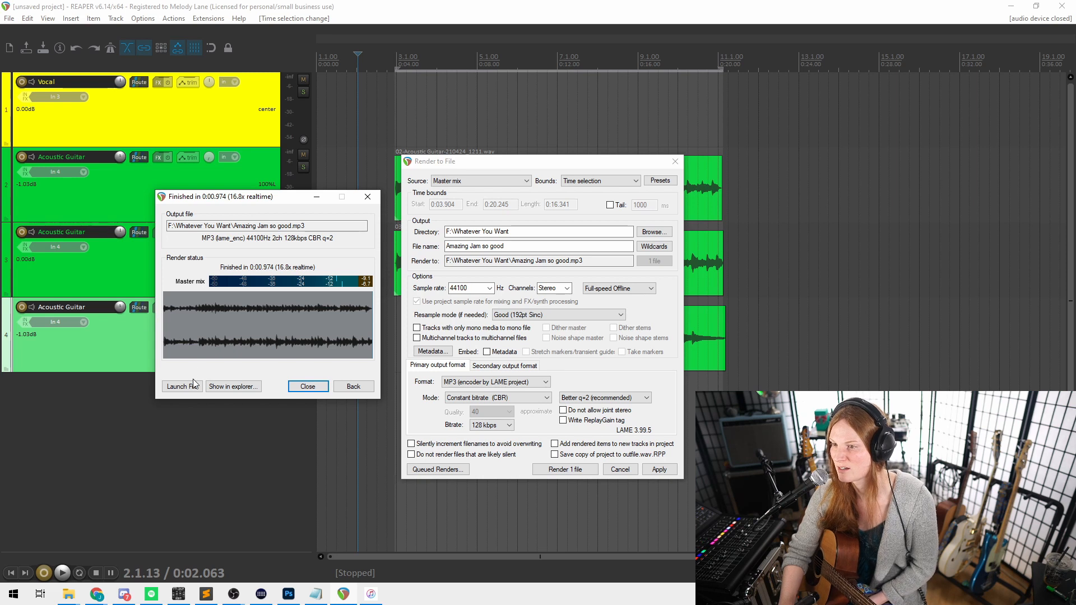
{"action": "left_click", "coordinate": [230, 387]}
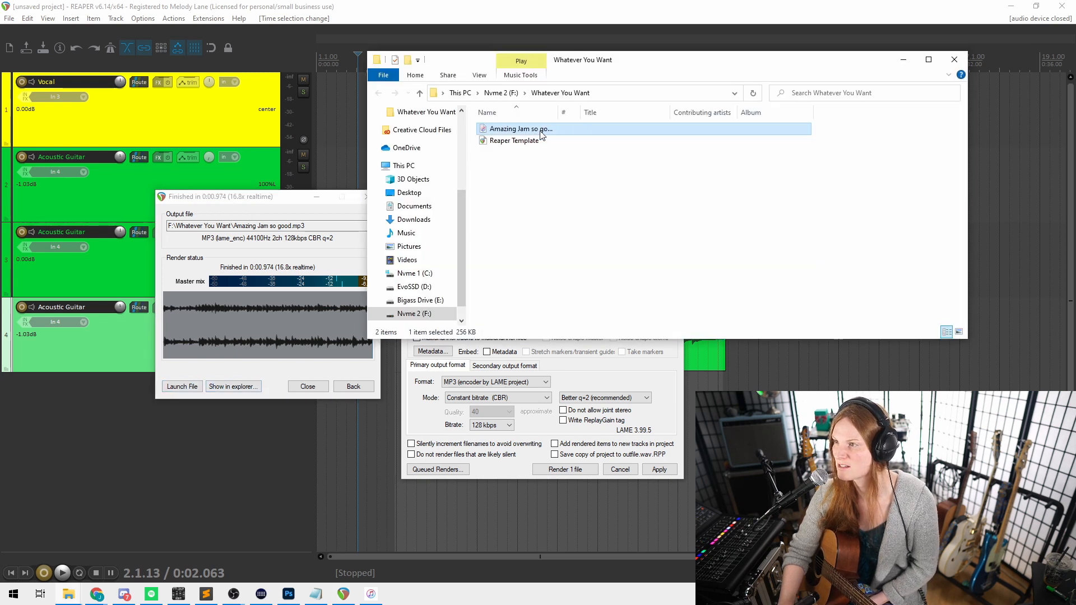
{"action": "double_click", "coordinate": [541, 131]}
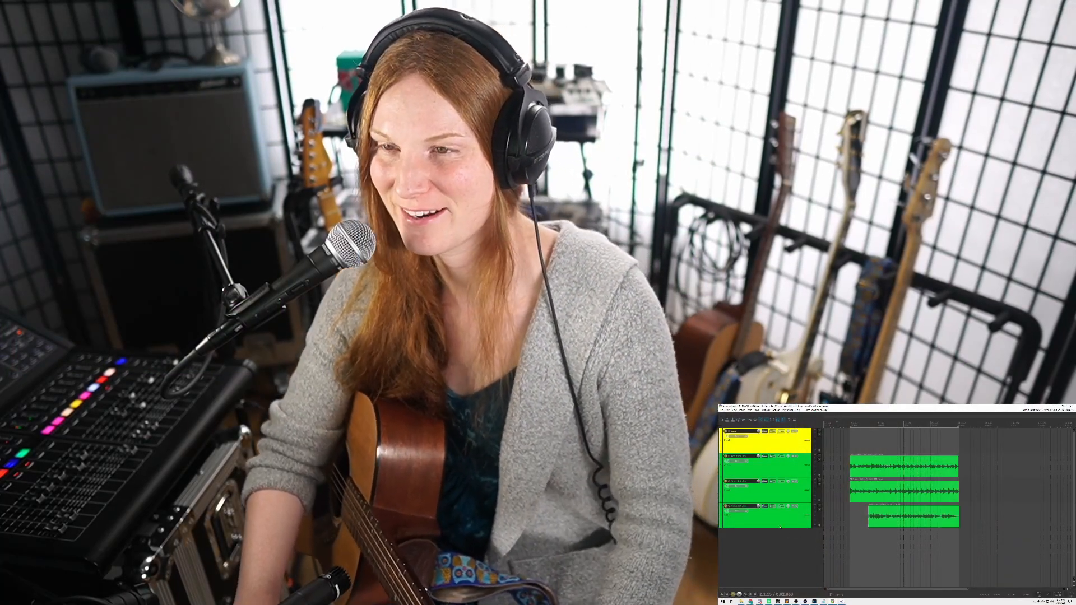
{"action": "left_click", "coordinate": [801, 513]}
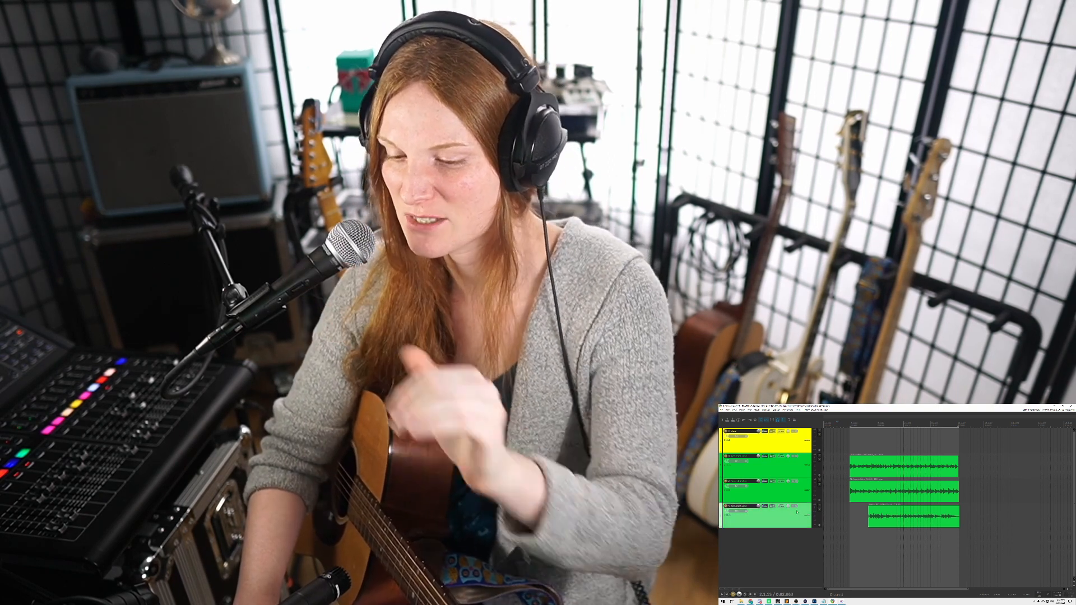
{"action": "left_click", "coordinate": [792, 444]}
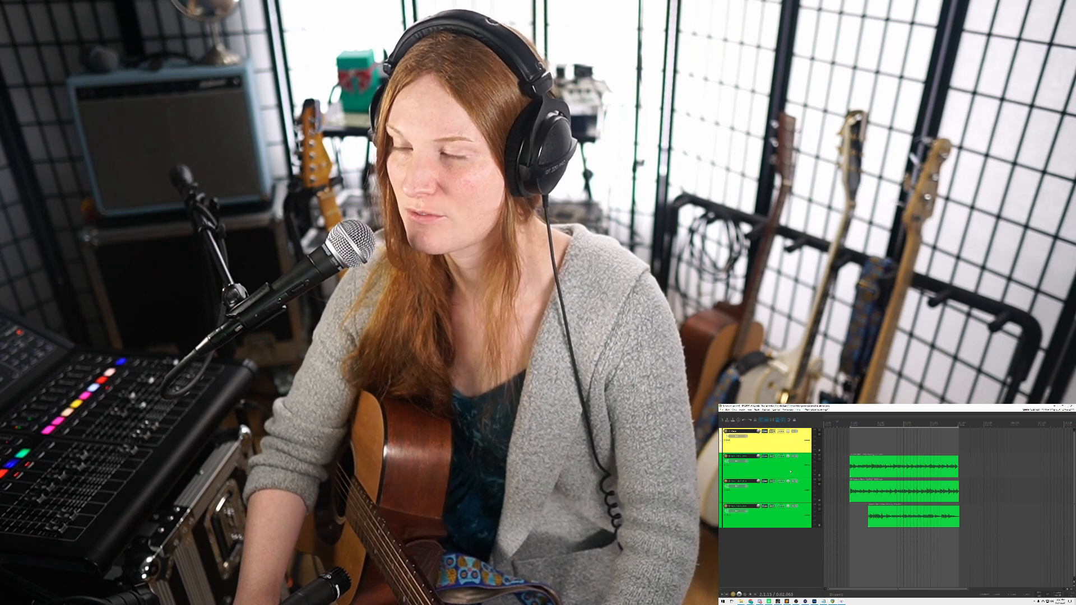